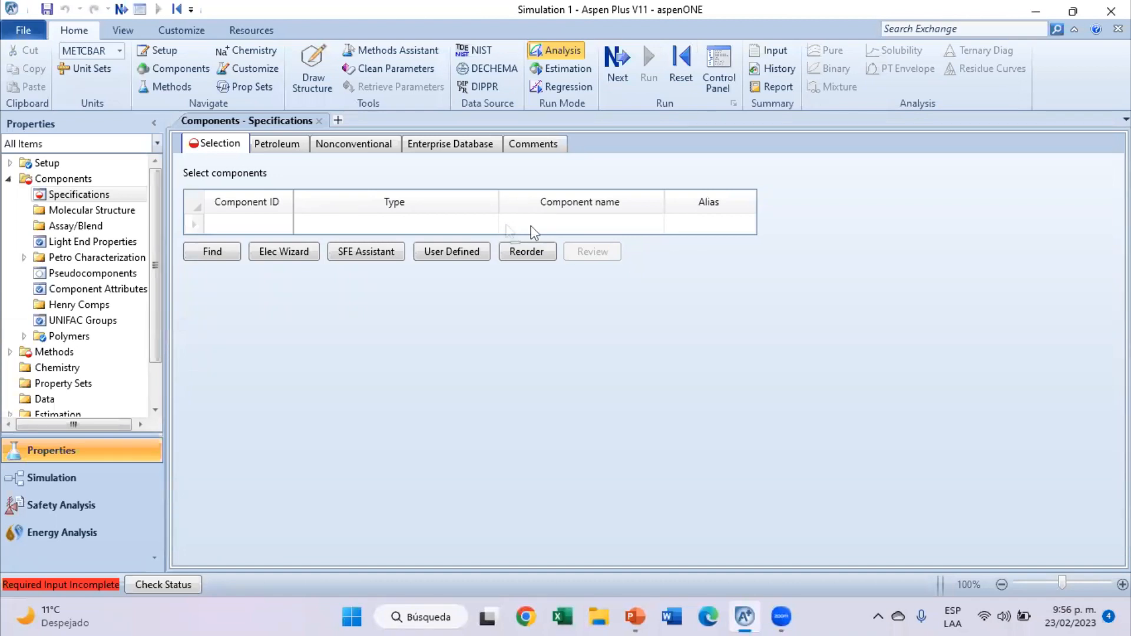
Add BENZENE and O-TOLUIDINE to the component list by component name.
{"action": "left_click", "coordinate": [562, 223]}
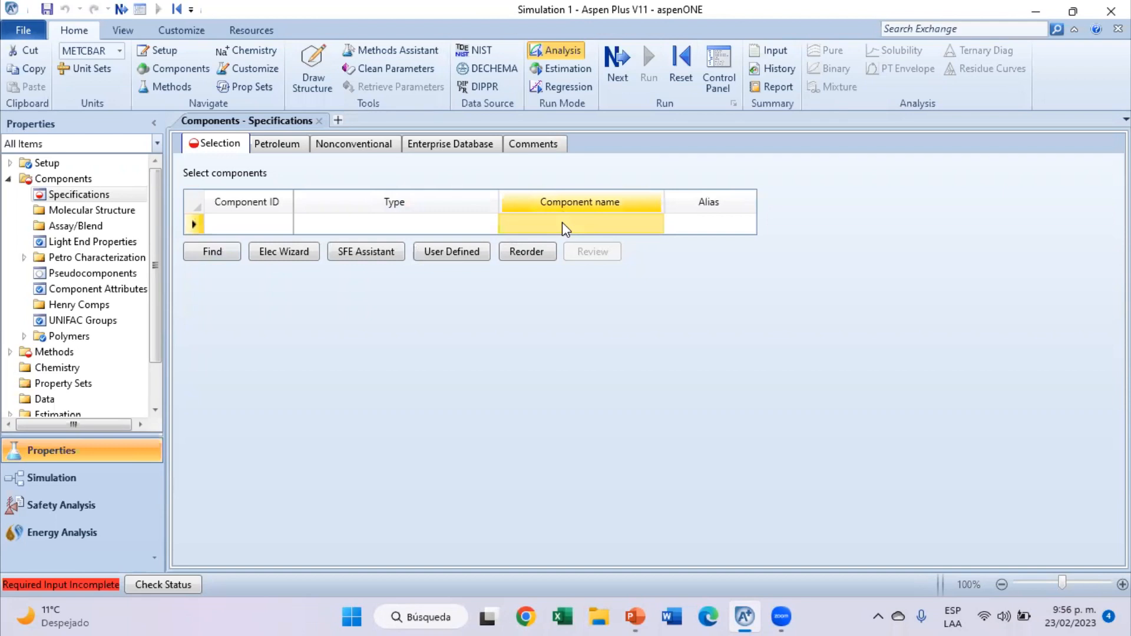
{"action": "type", "text": "BEN"}
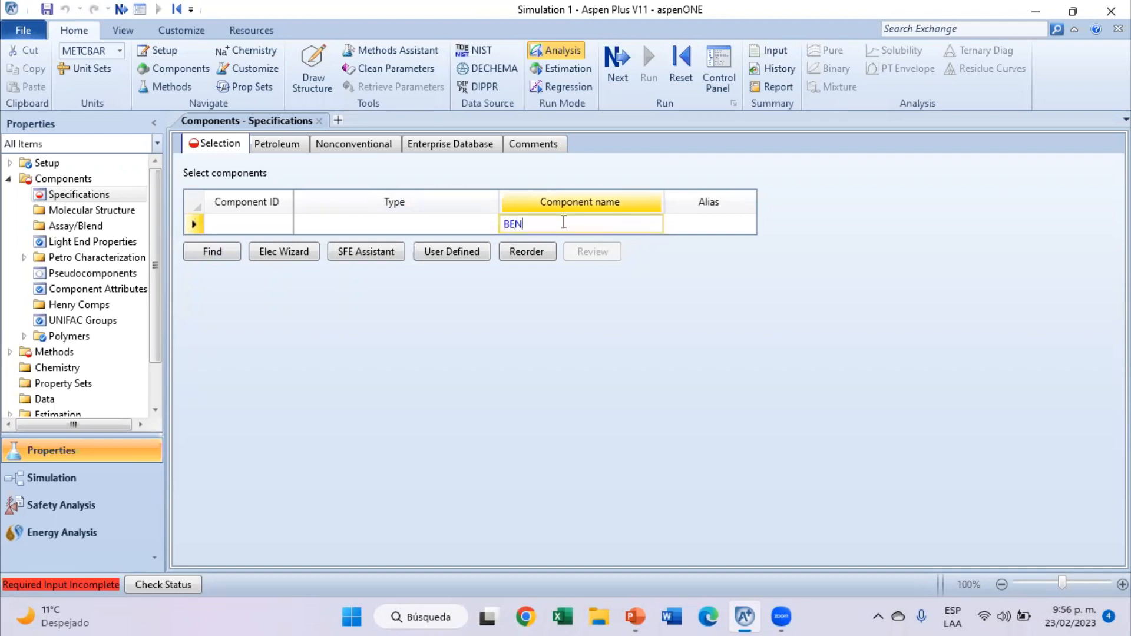
{"action": "type", "text": "ZENE"}
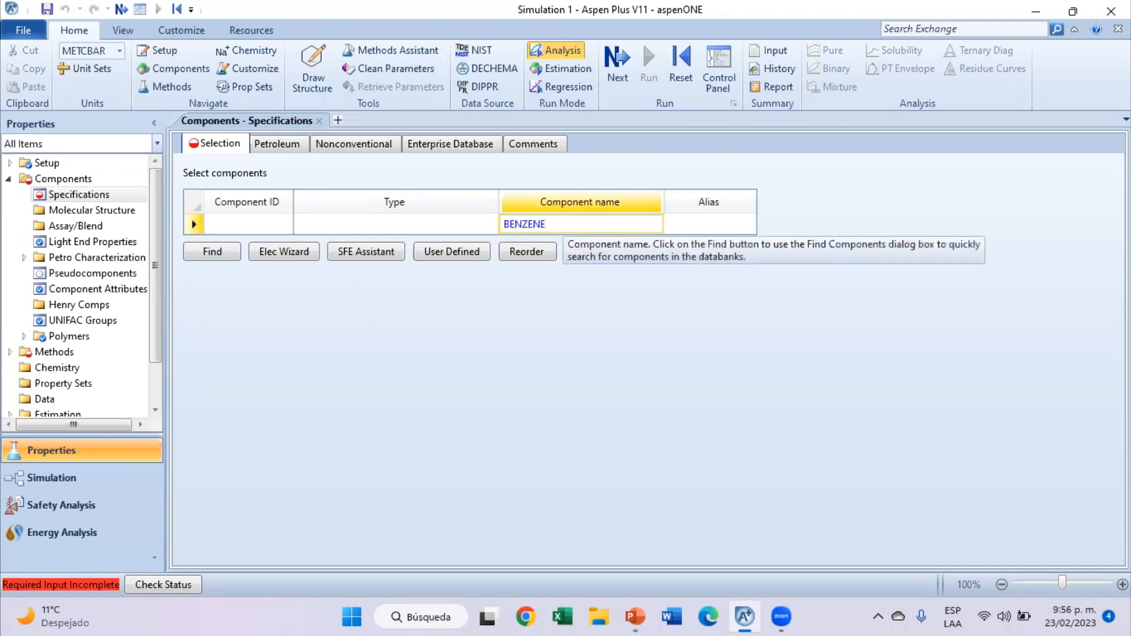
{"action": "key", "text": "Return"}
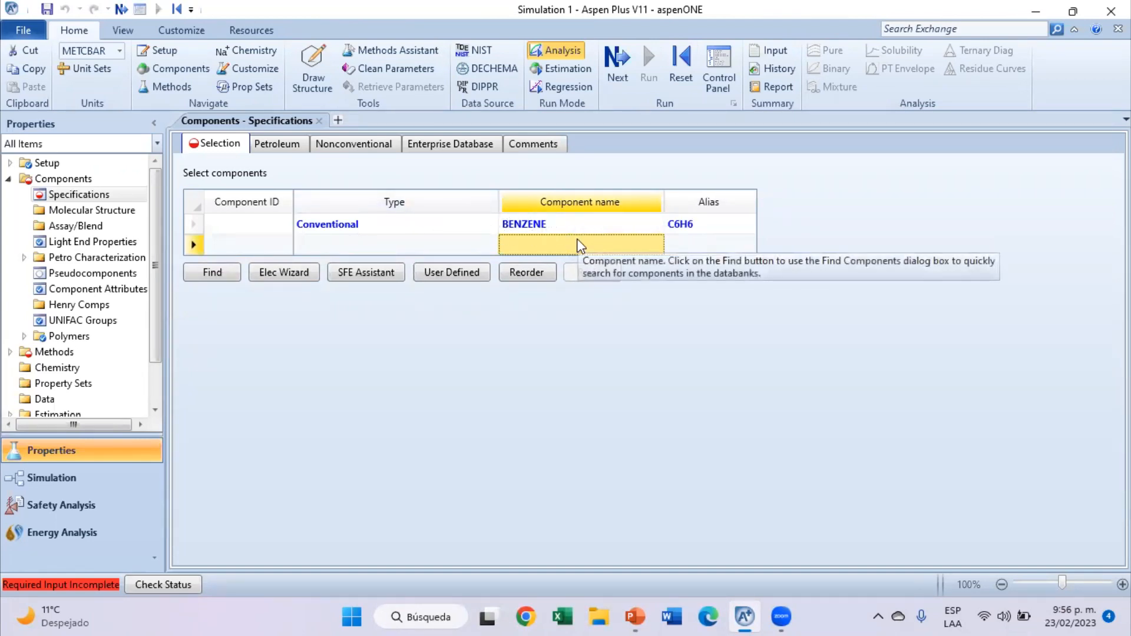
{"action": "type", "text": "O-TOLUIDINE"}
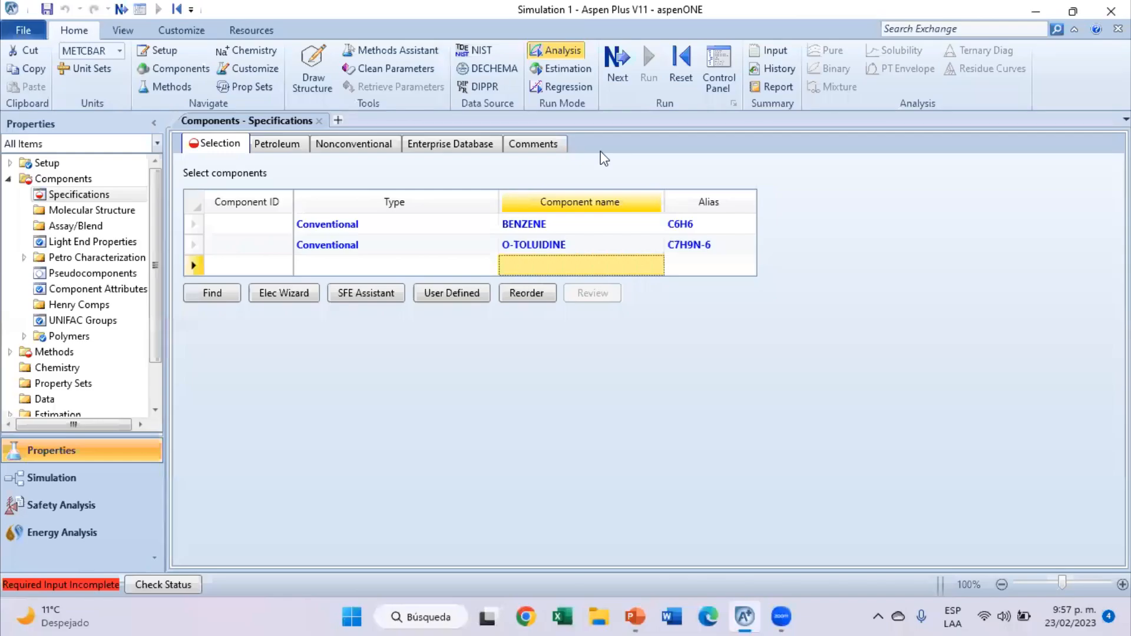
{"action": "left_click", "coordinate": [518, 246]}
Assign the component ID BENCENO to benzene and TOLUIDIN to o-toluidine.
{"action": "left_click", "coordinate": [249, 231]}
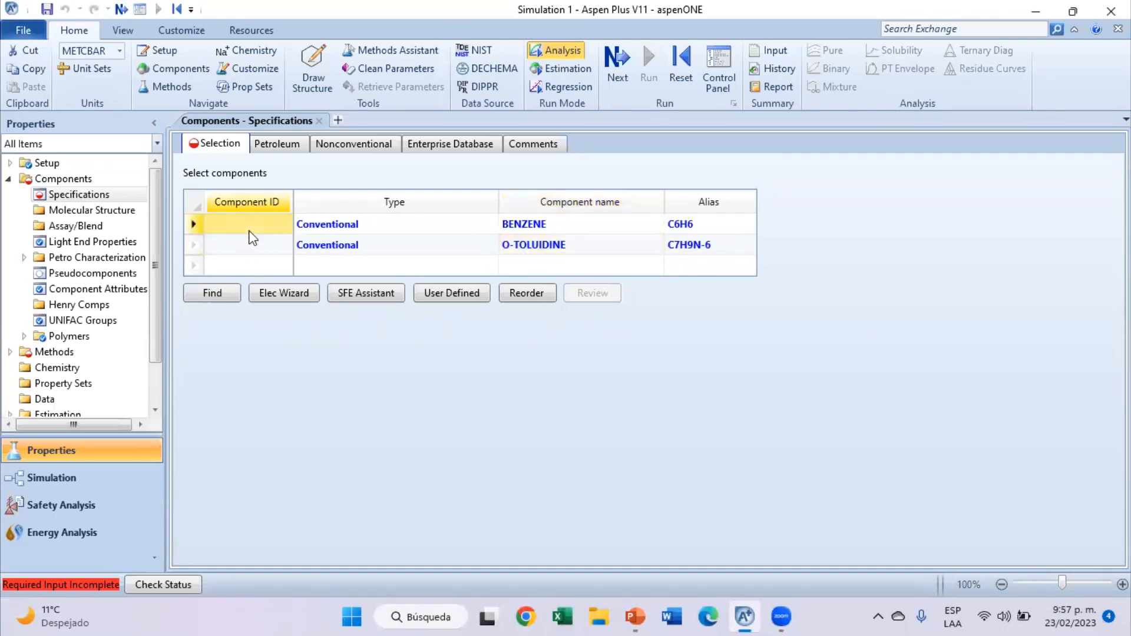
{"action": "type", "text": "BENCEN"}
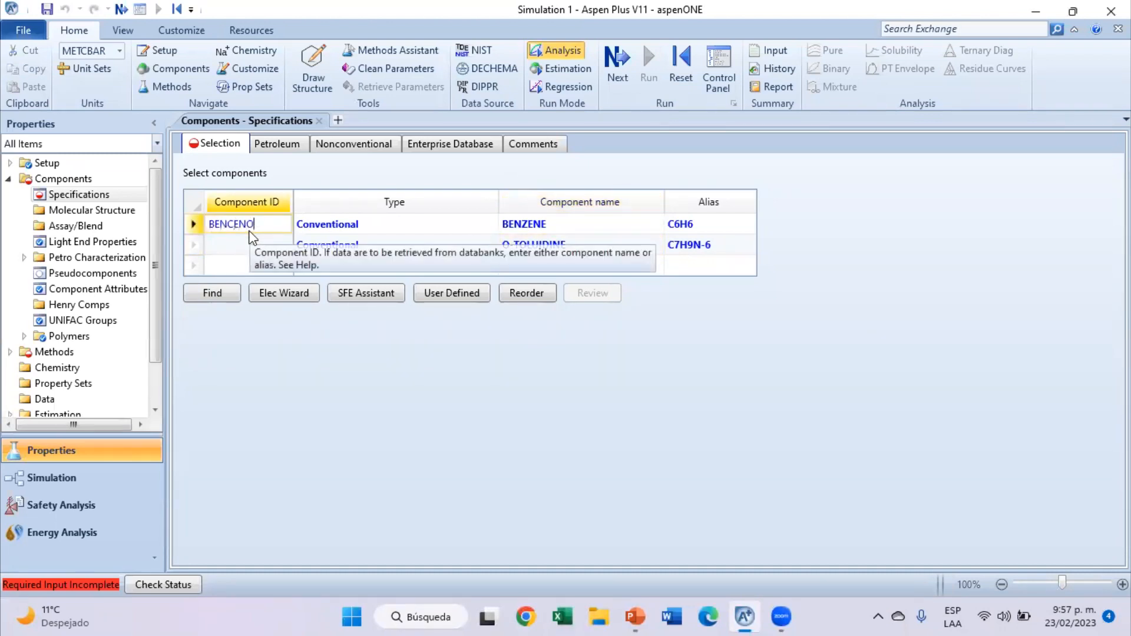
{"action": "type", "text": "O"}
{"action": "key", "text": "Return"}
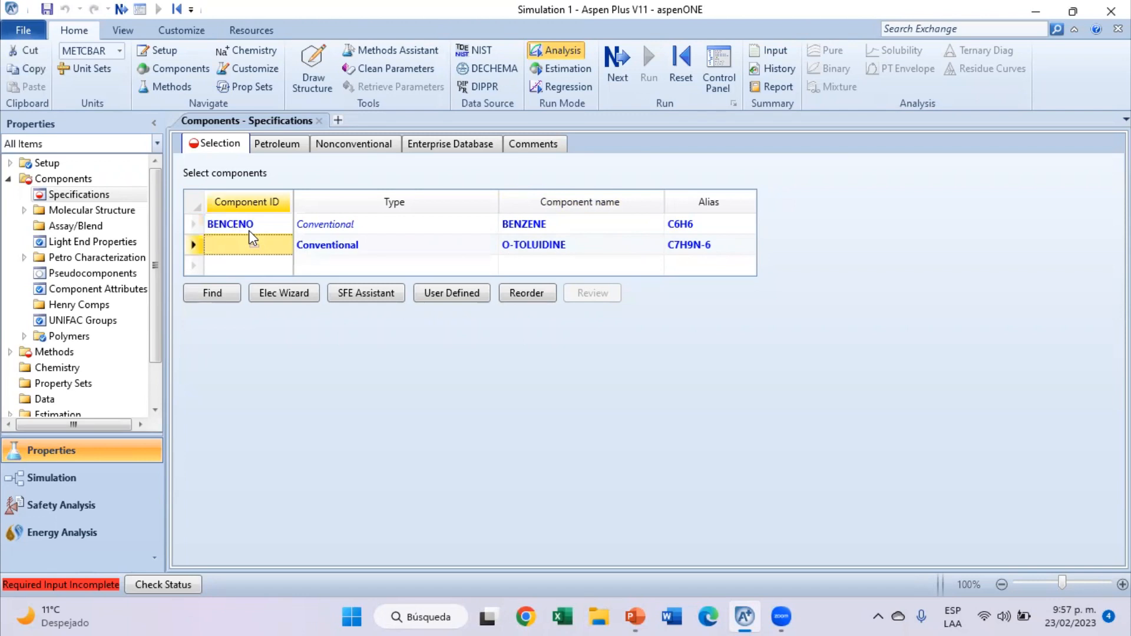
{"action": "type", "text": "TOLUIDIN"}
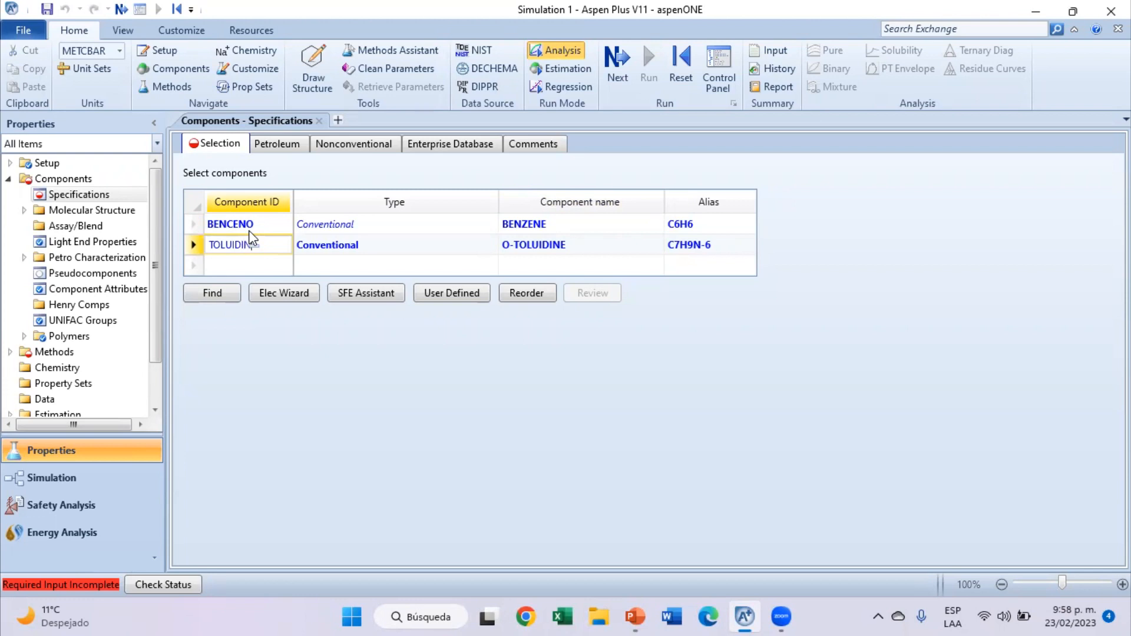
{"action": "left_click", "coordinate": [450, 392]}
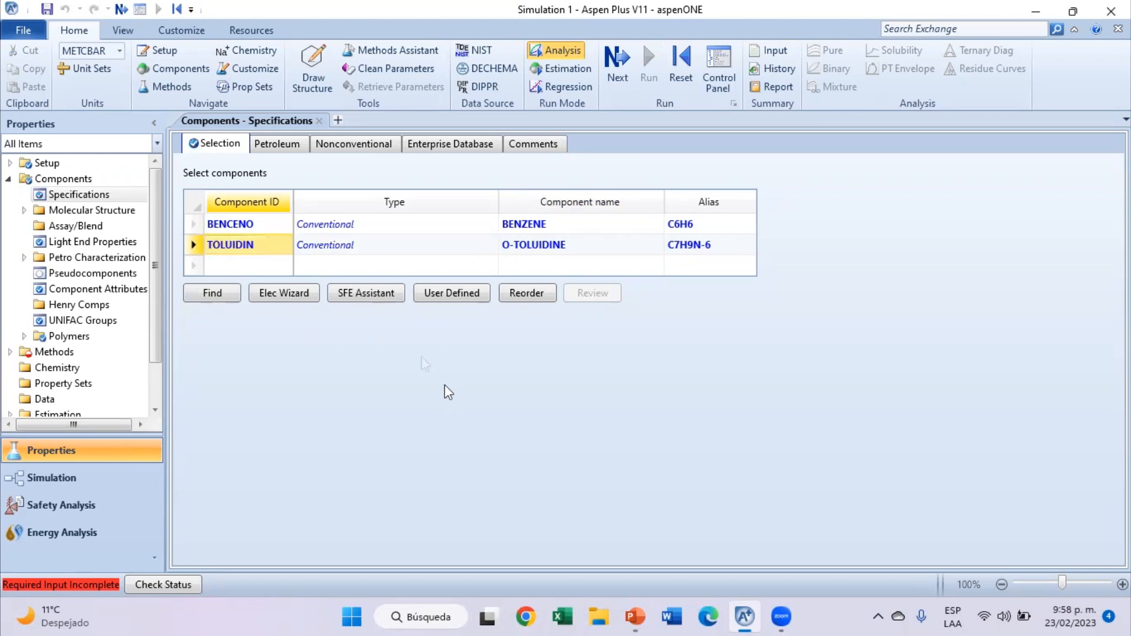
Set the base property method to IDEAL in the method specifications and run the property analysis.
{"action": "left_click", "coordinate": [613, 83]}
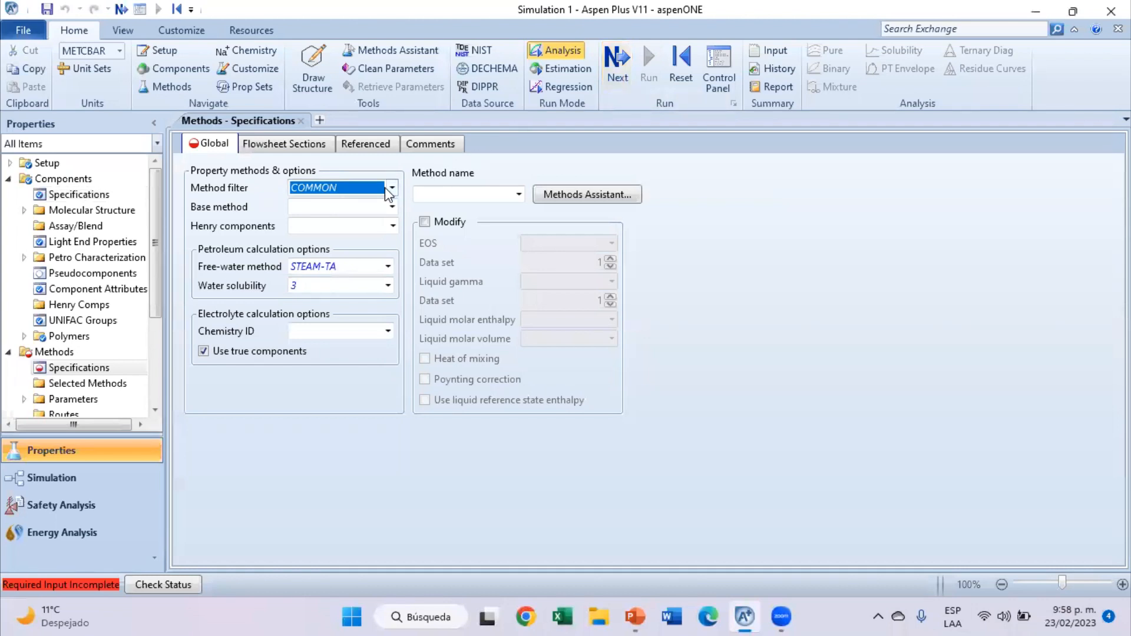
{"action": "left_click", "coordinate": [391, 189]}
{"action": "left_click", "coordinate": [389, 186]}
{"action": "left_click", "coordinate": [392, 206]}
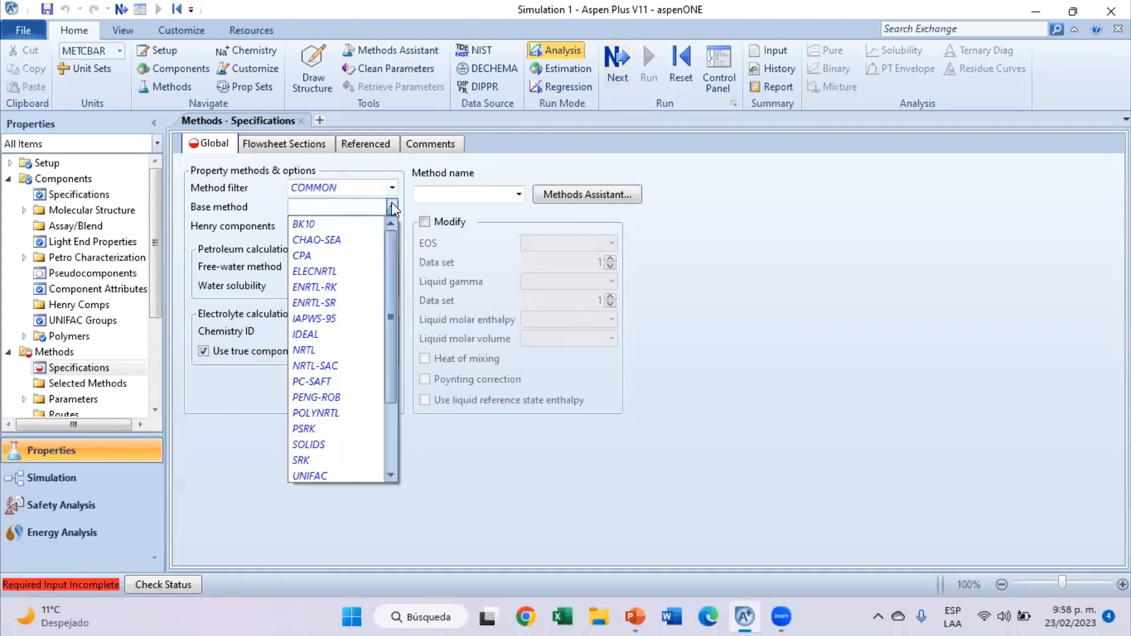
{"action": "left_click", "coordinate": [313, 334]}
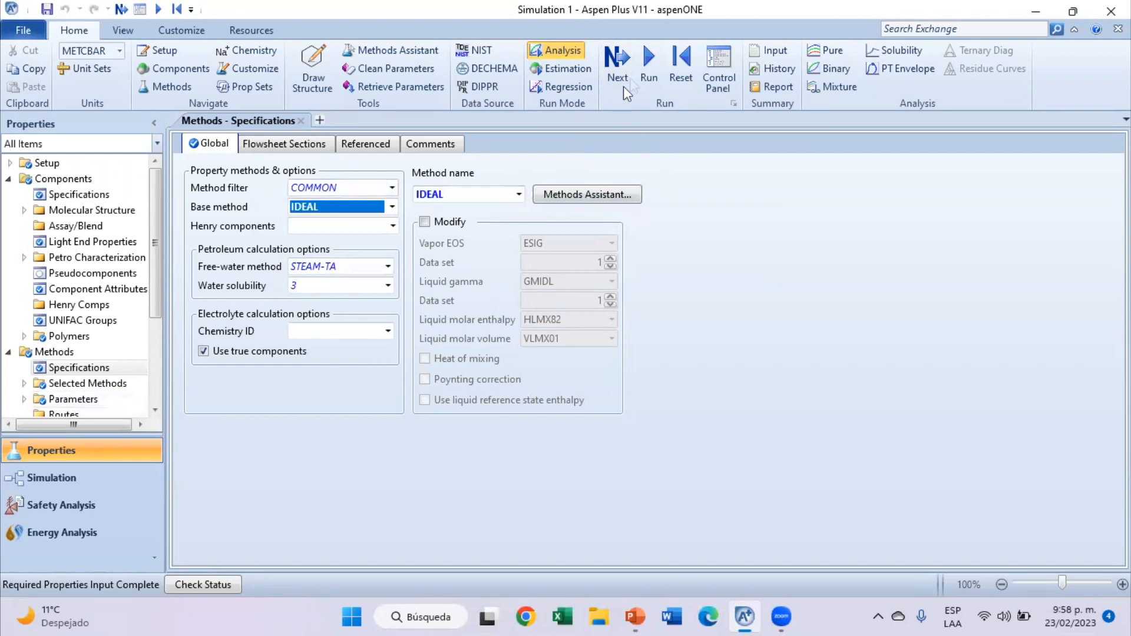
{"action": "left_click", "coordinate": [648, 62]}
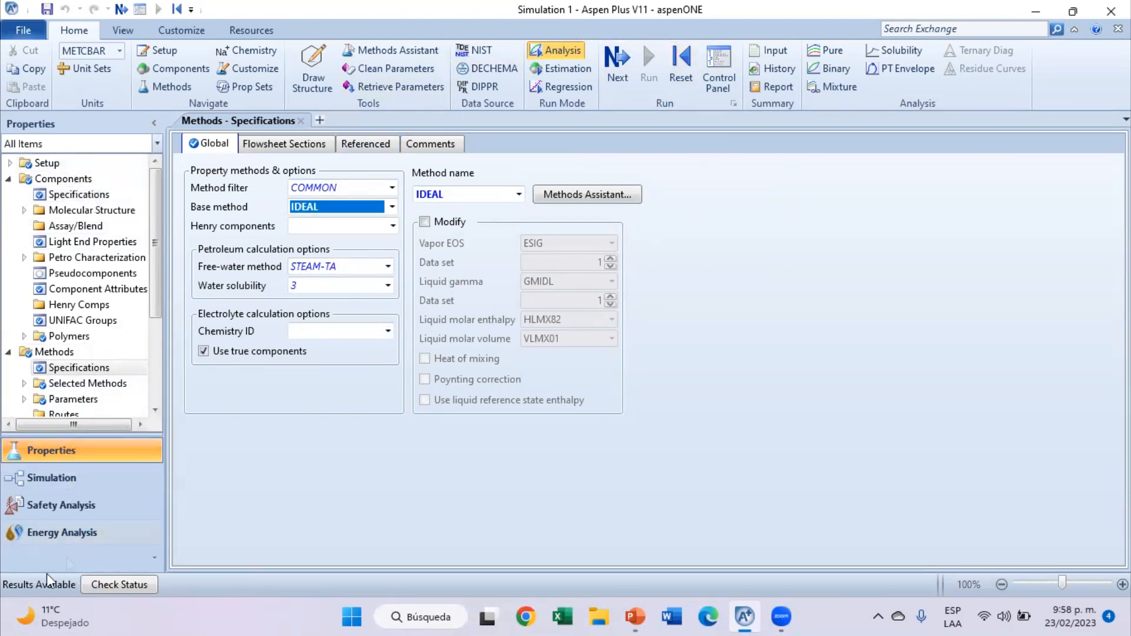
Switch to the Simulation environment and place one Heater block from the exchanger models on the main flowsheet.
{"action": "left_click", "coordinate": [69, 480]}
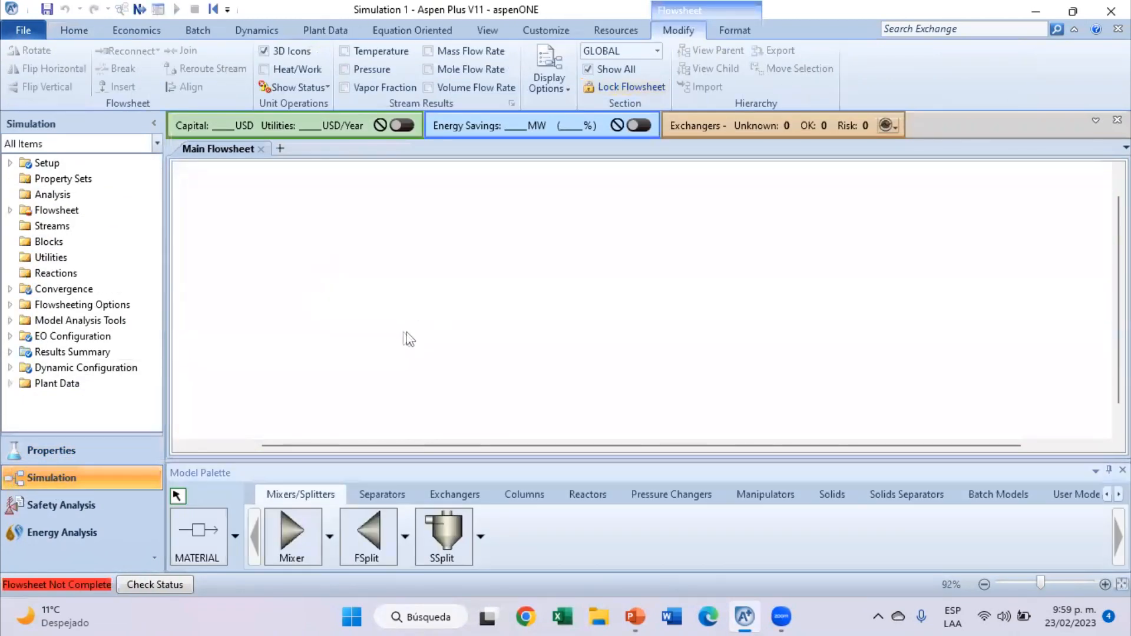
{"action": "left_click", "coordinate": [378, 496]}
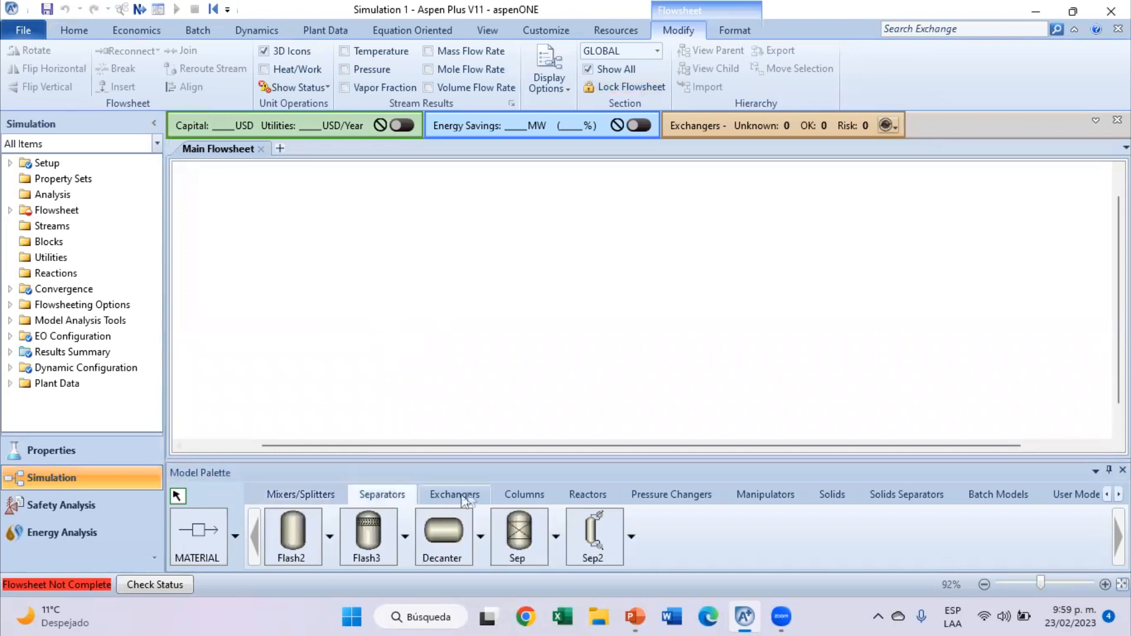
{"action": "left_click", "coordinate": [482, 496]}
{"action": "left_click", "coordinate": [502, 497]}
{"action": "left_click", "coordinate": [482, 496]}
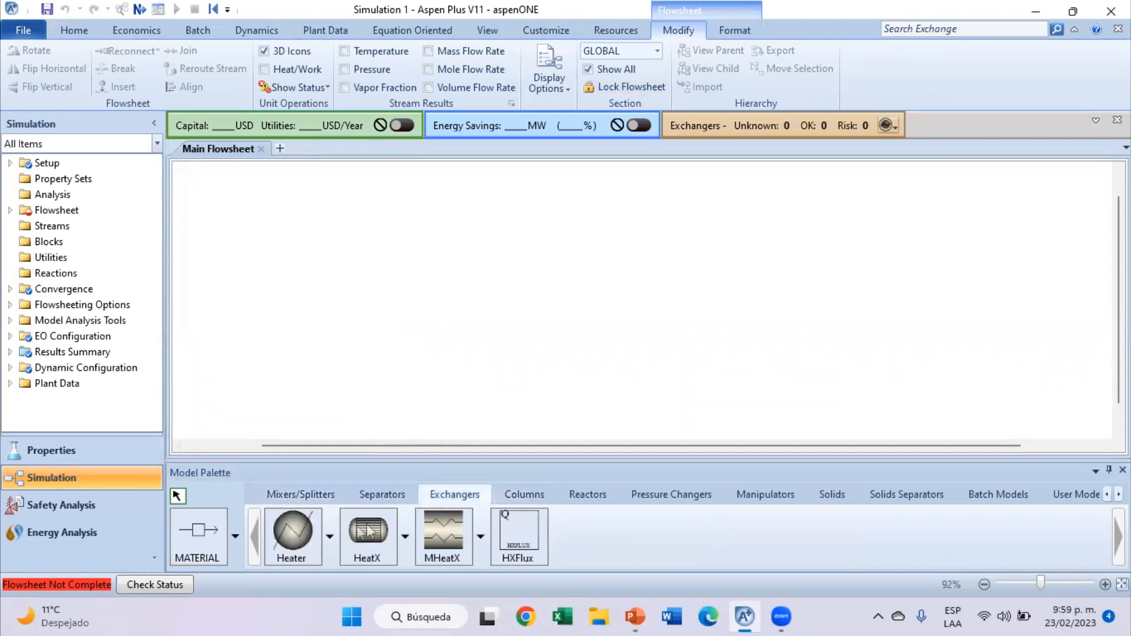
{"action": "left_click", "coordinate": [308, 541]}
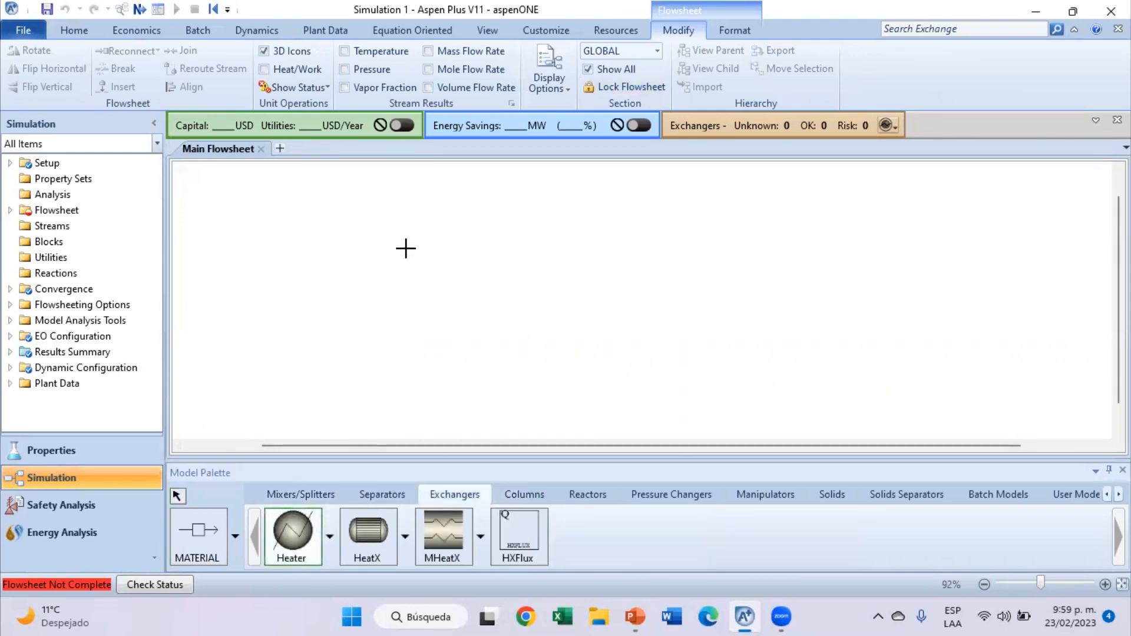
{"action": "left_click", "coordinate": [406, 249]}
{"action": "key", "text": "Escape"}
Enlarge the icon of heater block B1 slightly on the flowsheet.
{"action": "scroll", "coordinate": [393, 239], "scroll_direction": "up", "scroll_amount": 1}
{"action": "left_click", "coordinate": [382, 243]}
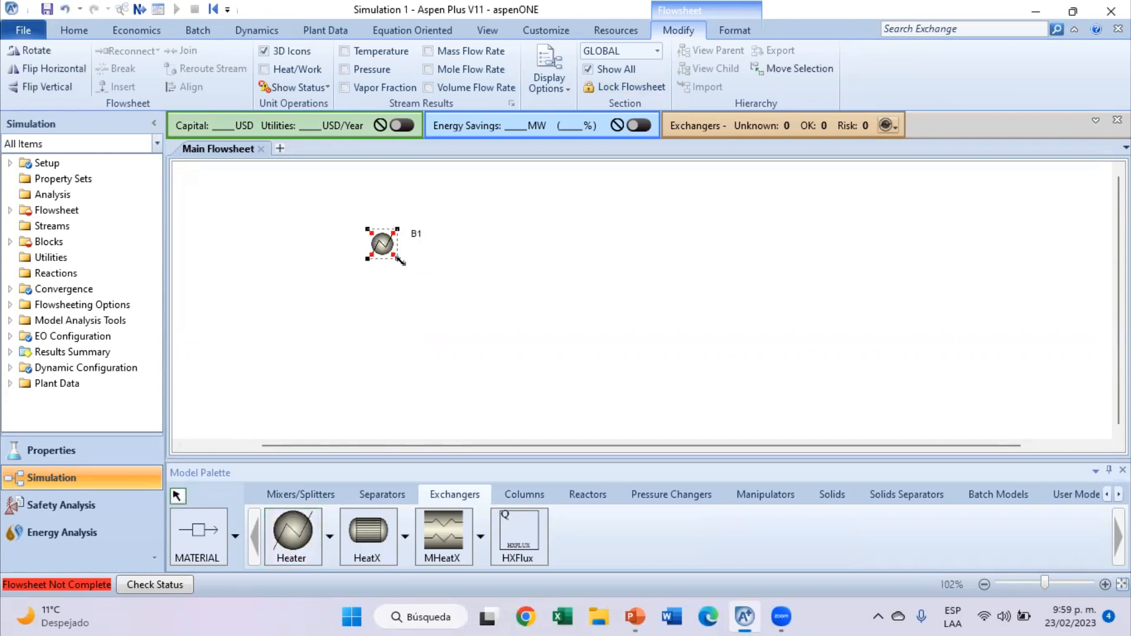
{"action": "left_click_drag", "start_coordinate": [400, 259], "coordinate": [406, 266]}
{"action": "left_click", "coordinate": [463, 310]}
{"action": "left_click", "coordinate": [383, 245]}
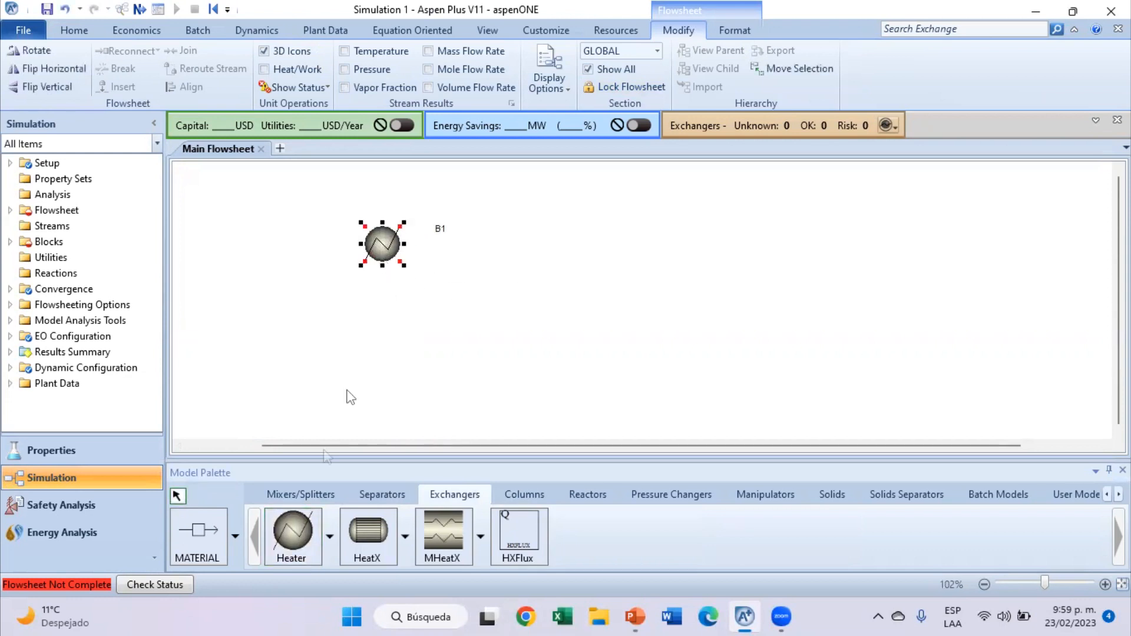
Connect a material inlet stream and a material outlet stream to heater B1.
{"action": "left_click", "coordinate": [209, 534]}
{"action": "left_click", "coordinate": [277, 244]}
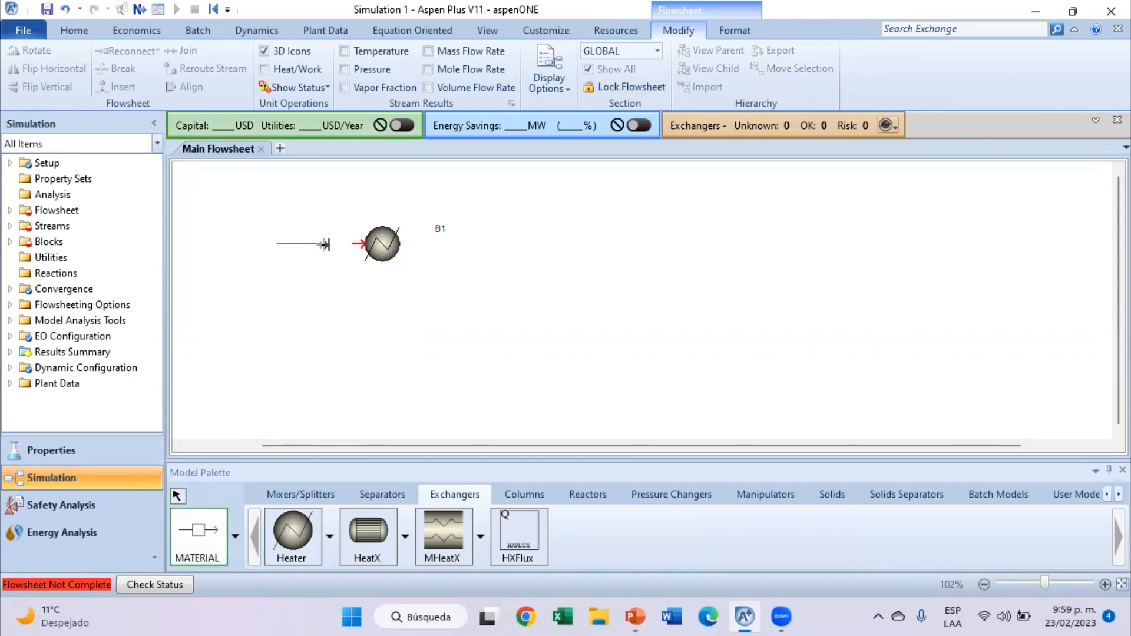
{"action": "left_click", "coordinate": [358, 244]}
{"action": "left_click", "coordinate": [414, 244]}
{"action": "left_click", "coordinate": [464, 243]}
{"action": "key", "text": "Escape"}
Set the line colour of both heater streams to black and shift the S1 label slightly towards the heater.
{"action": "left_click", "coordinate": [325, 244]}
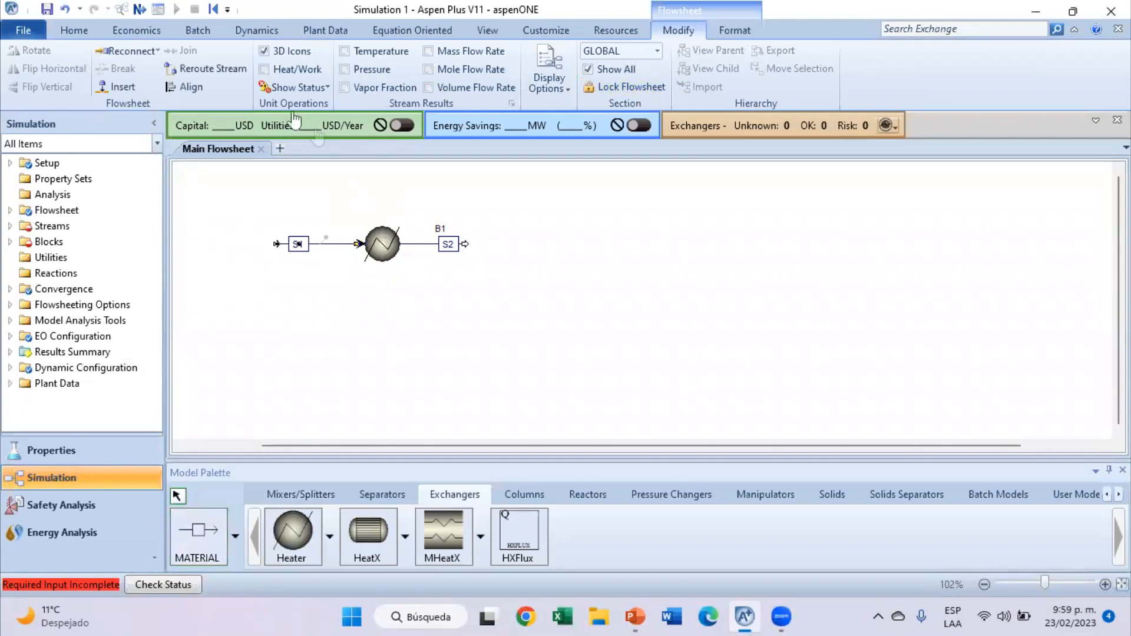
{"action": "left_click", "coordinate": [737, 31]}
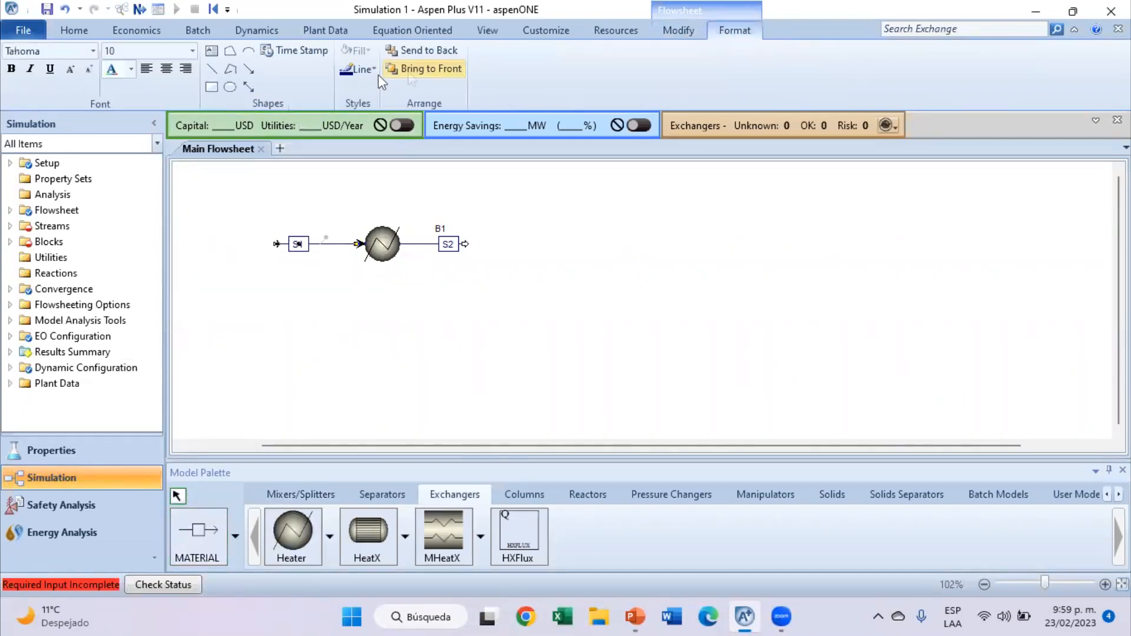
{"action": "left_click", "coordinate": [360, 69]}
{"action": "left_click", "coordinate": [416, 254]}
{"action": "left_click", "coordinate": [414, 244]}
{"action": "left_click", "coordinate": [359, 69]}
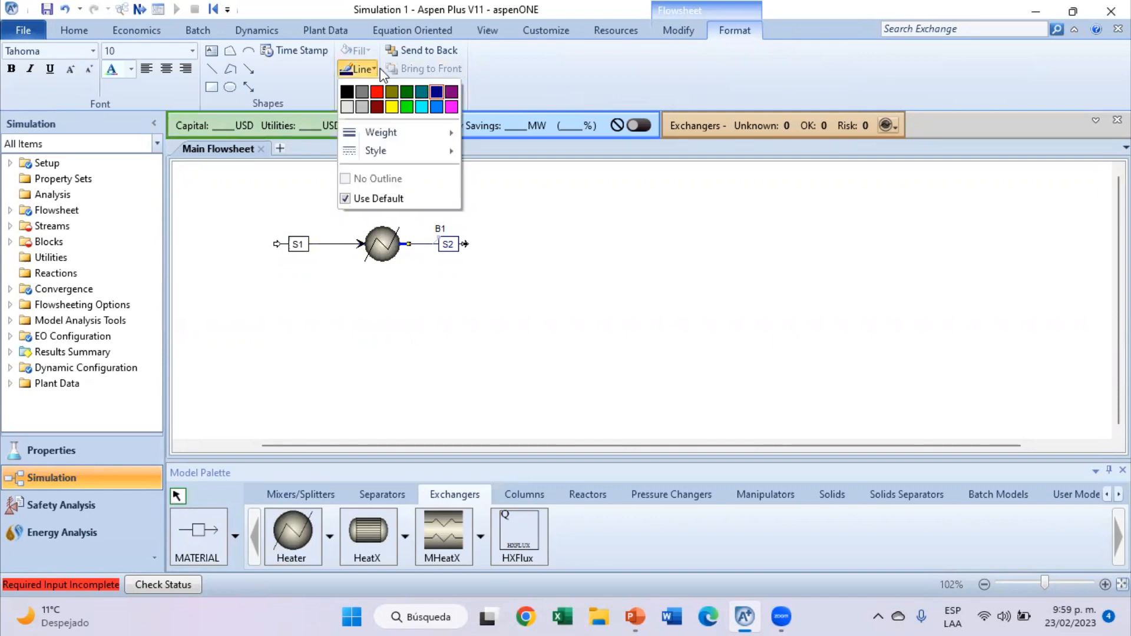
{"action": "left_click", "coordinate": [348, 93]}
{"action": "left_click_drag", "start_coordinate": [298, 244], "coordinate": [308, 244]}
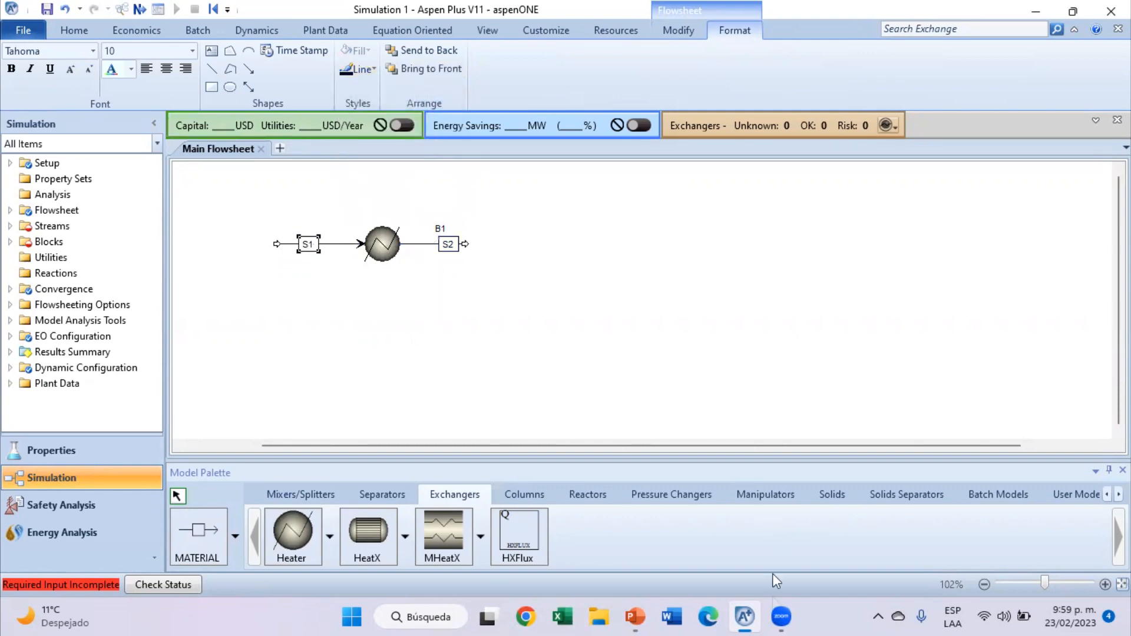
Switch to the PowerPoint presentation and review the heat exchanger problem statement and its flowsheet diagram as a slide show.
{"action": "mouse_move", "coordinate": [635, 617]}
{"action": "left_click", "coordinate": [628, 563]}
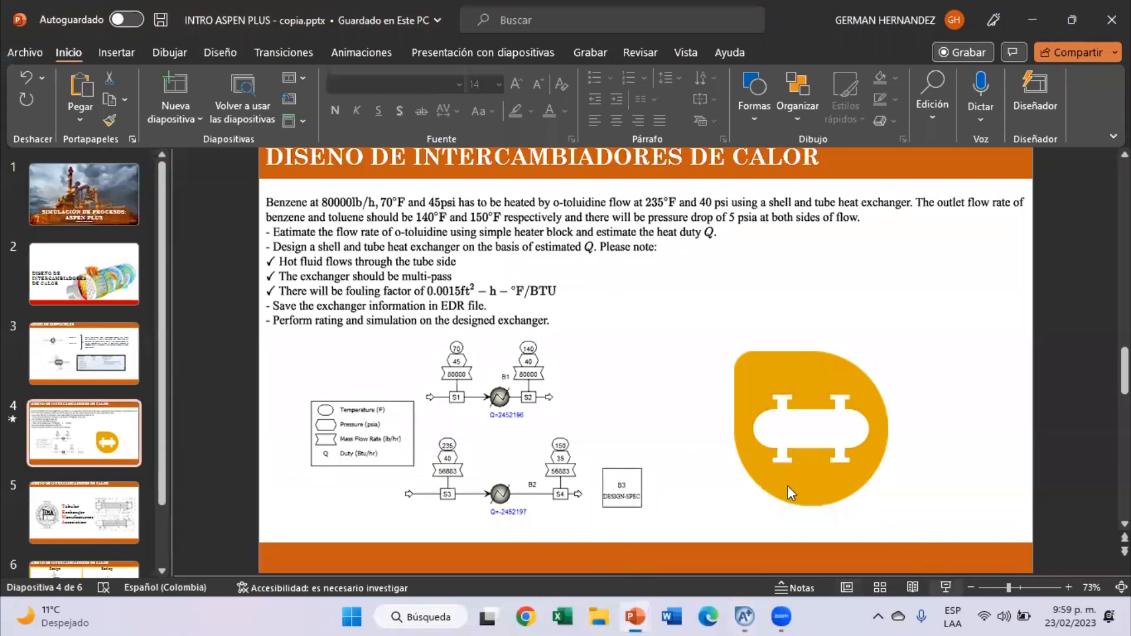
{"action": "key", "text": "shift+F5"}
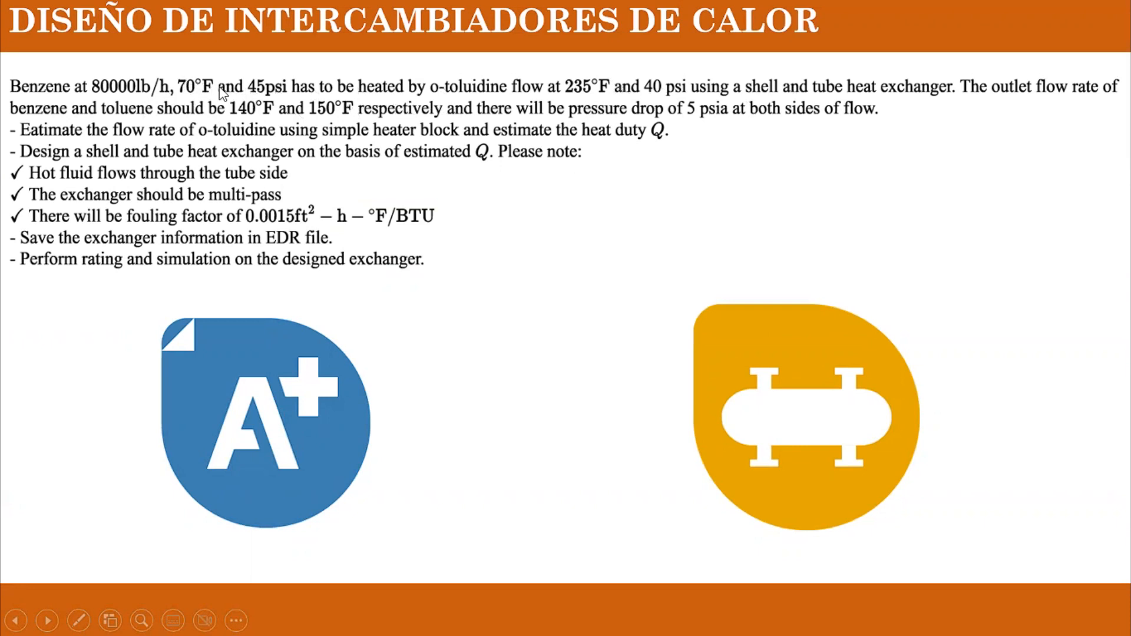
{"action": "key", "text": "Escape"}
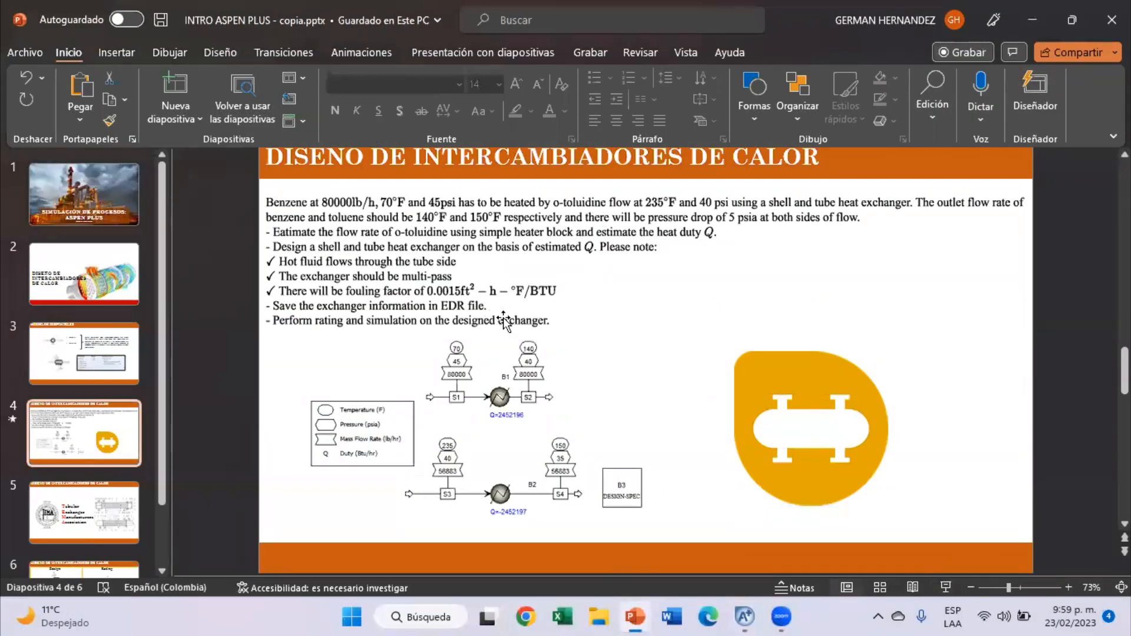
{"action": "left_click", "coordinate": [942, 587]}
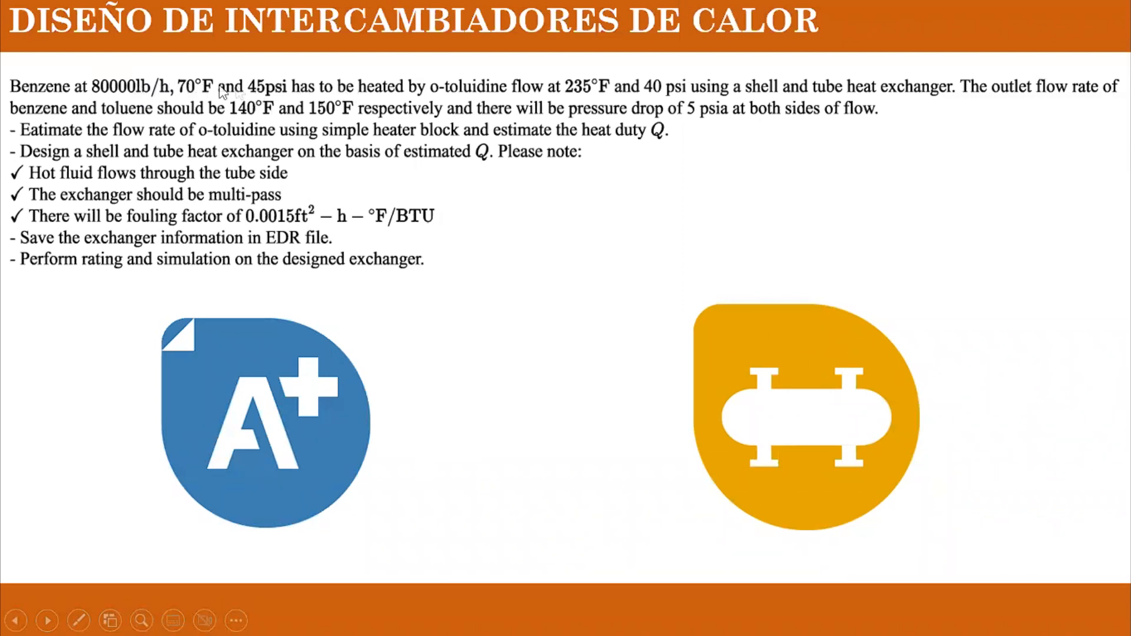
{"action": "left_click", "coordinate": [269, 90]}
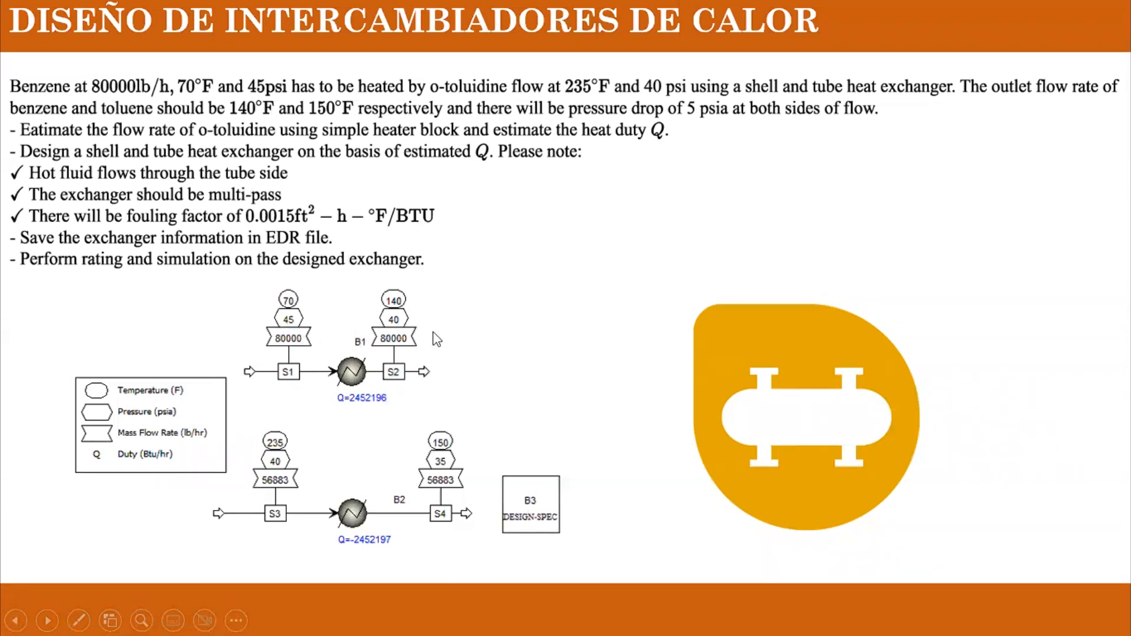
Switch back to Aspen Plus and rename the heater's inlet stream BEN-IN and its outlet stream BEN-OUT.
{"action": "key", "text": "super+Tab"}
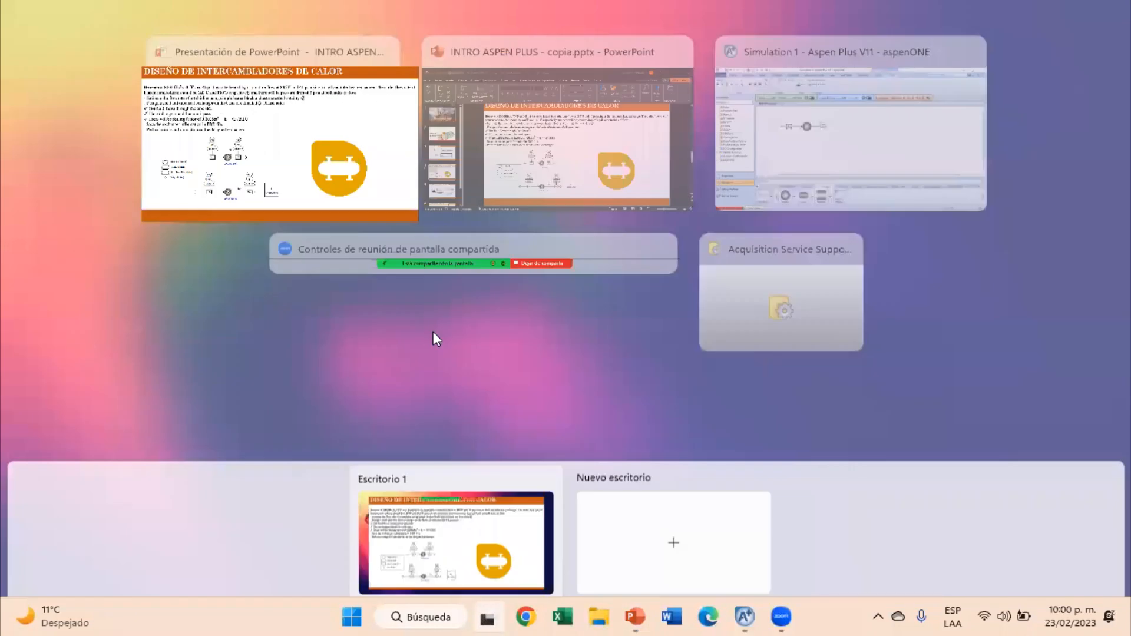
{"action": "left_click", "coordinate": [901, 125]}
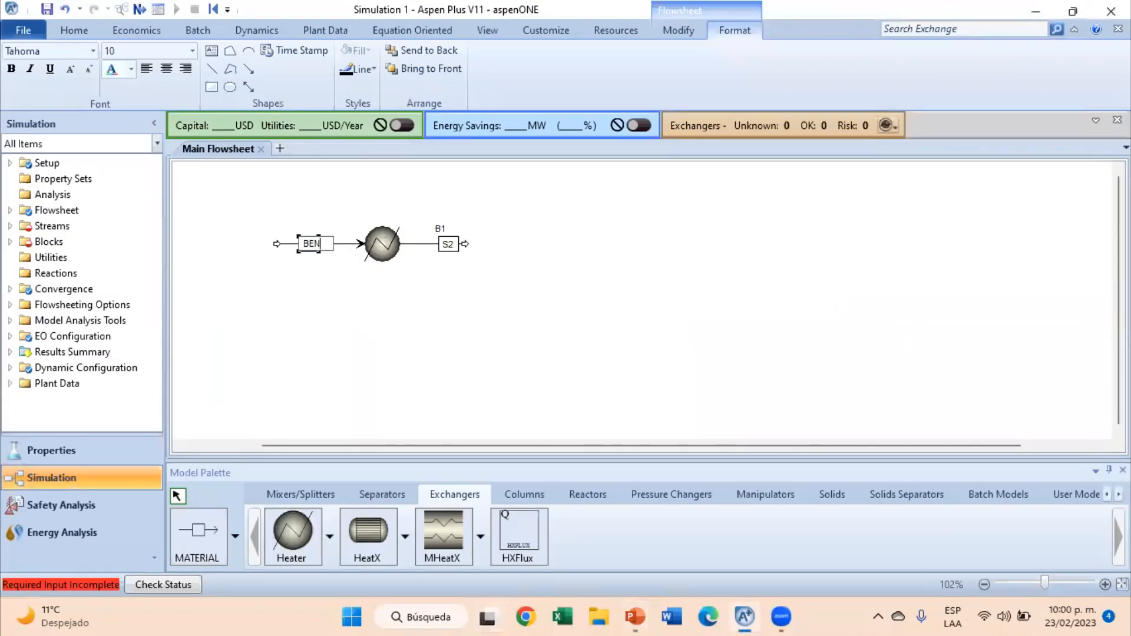
{"action": "left_click", "coordinate": [456, 247]}
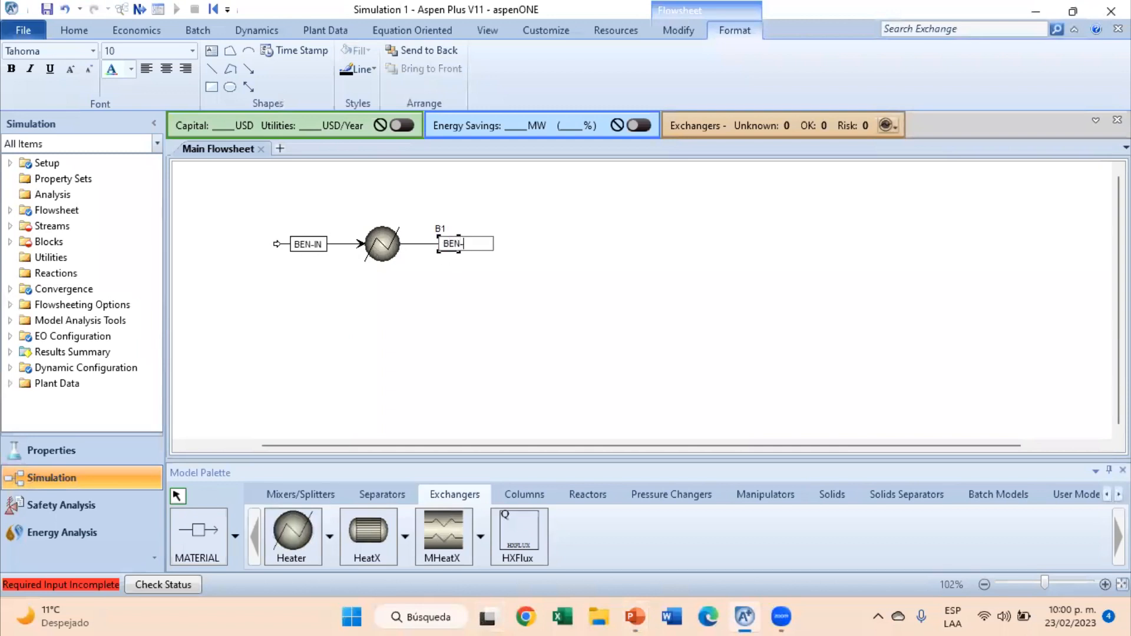
{"action": "left_click", "coordinate": [443, 297]}
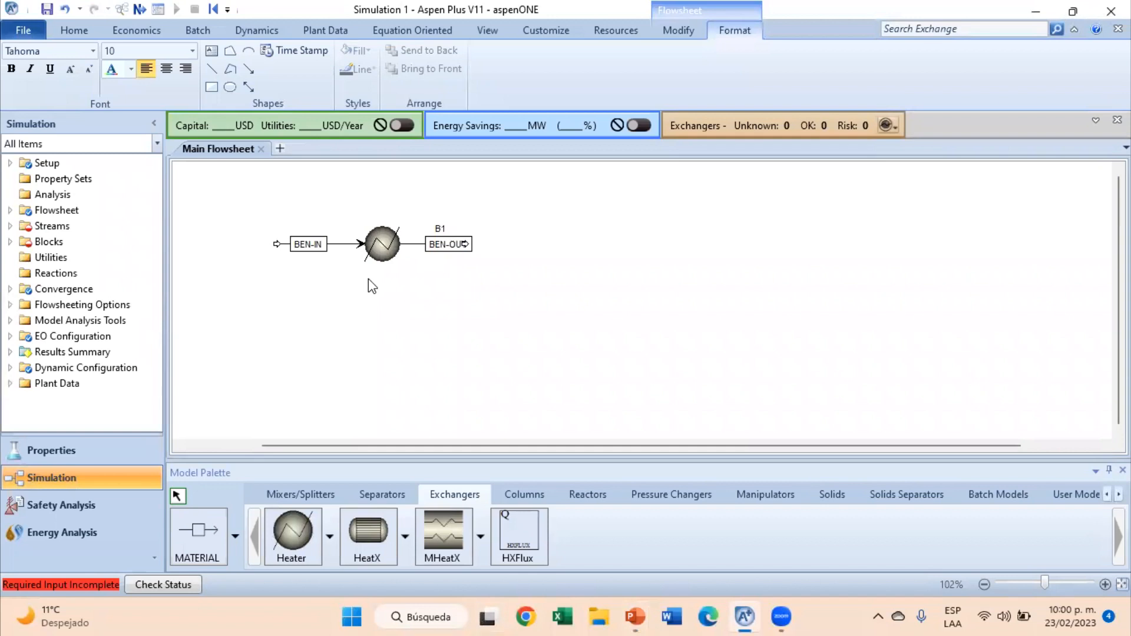
{"action": "left_click", "coordinate": [342, 242]}
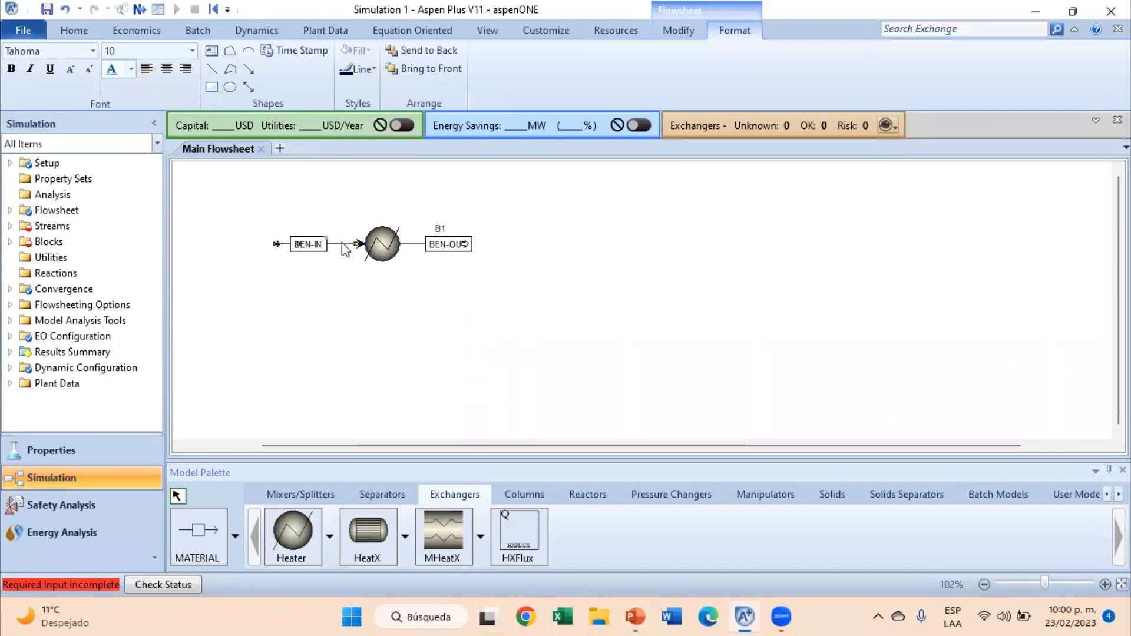
Change the simulation's unit set to ENG and open the specifications of the BEN-IN stream.
{"action": "double_click", "coordinate": [353, 246]}
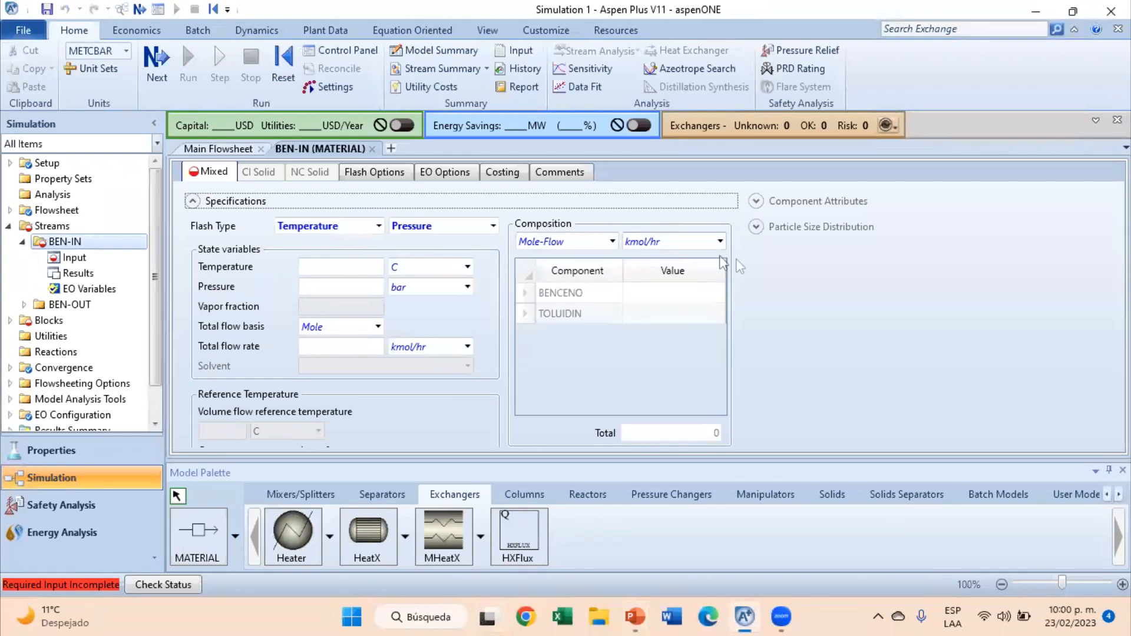
{"action": "left_click", "coordinate": [215, 149]}
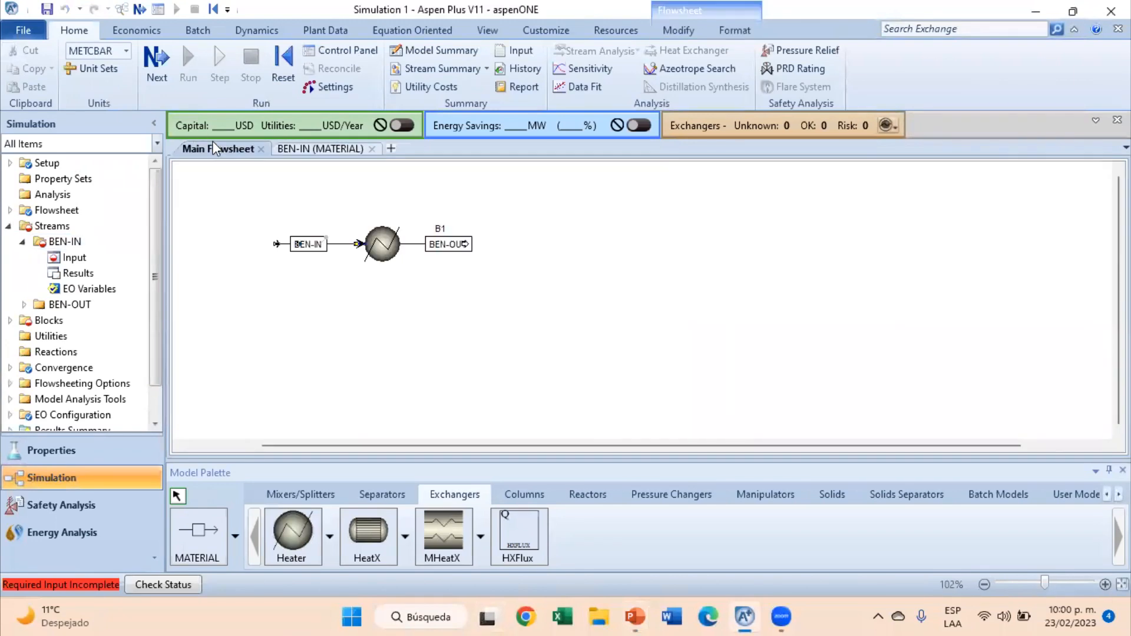
{"action": "left_click", "coordinate": [126, 50]}
{"action": "left_click", "coordinate": [116, 71]}
{"action": "double_click", "coordinate": [340, 244]}
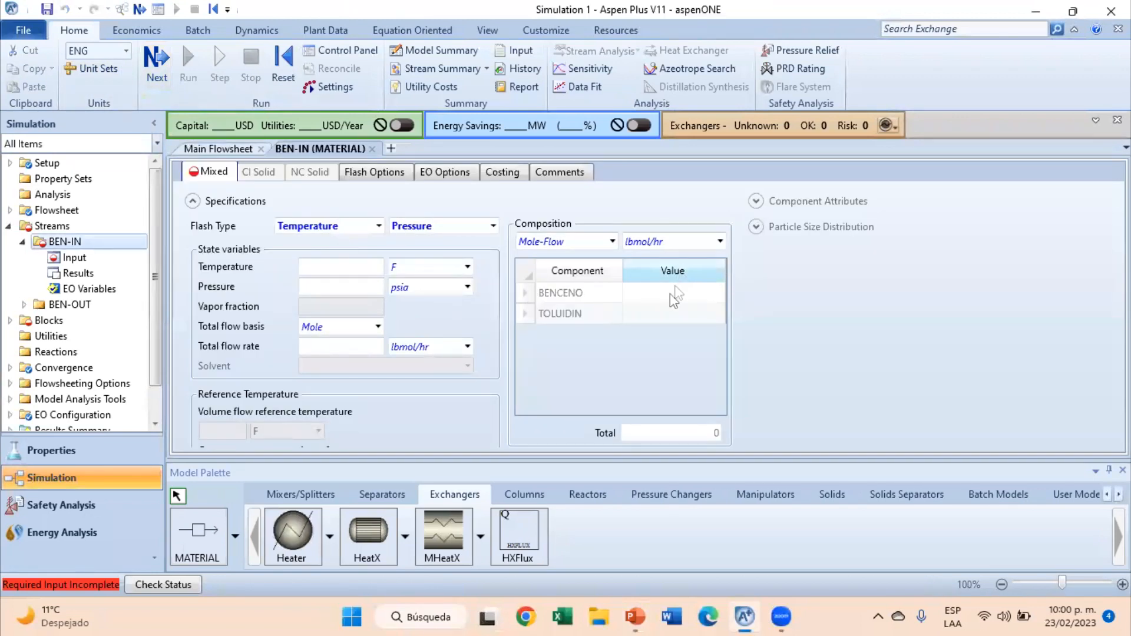
Set the composition basis of the BEN-IN stream to Mass-Flow.
{"action": "left_click", "coordinate": [653, 292]}
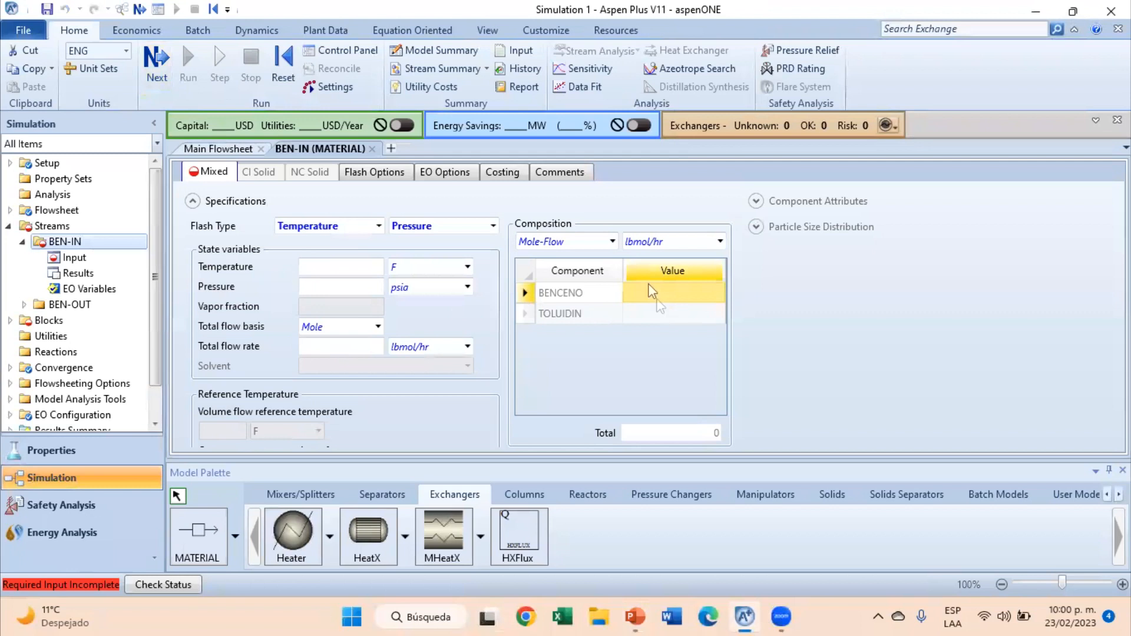
{"action": "left_click", "coordinate": [613, 241]}
{"action": "left_click", "coordinate": [557, 271]}
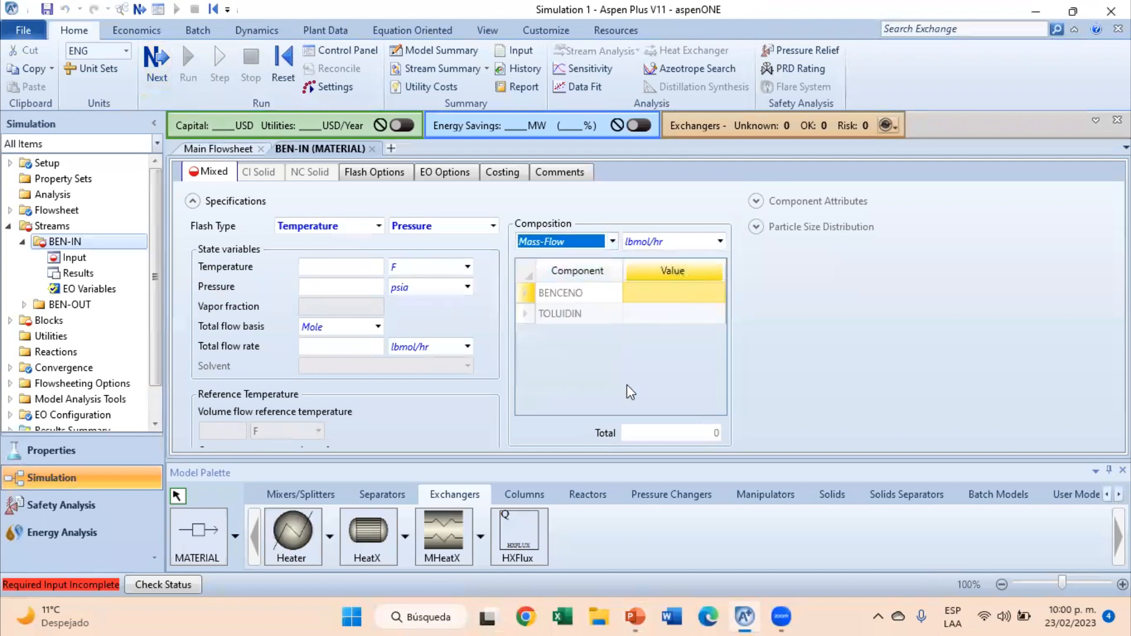
{"action": "left_click", "coordinate": [645, 296]}
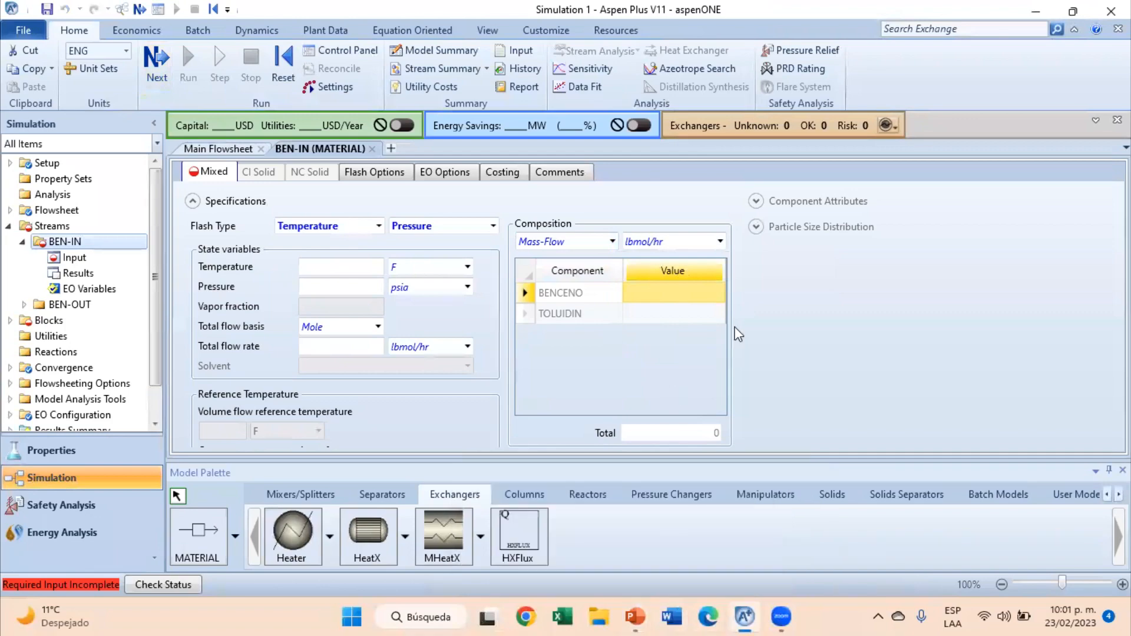
Check the benzene flow on the PowerPoint problem slide, return to Aspen Plus, and enter 80000 for BENCENO in BEN-IN.
{"action": "key", "text": "super+Tab"}
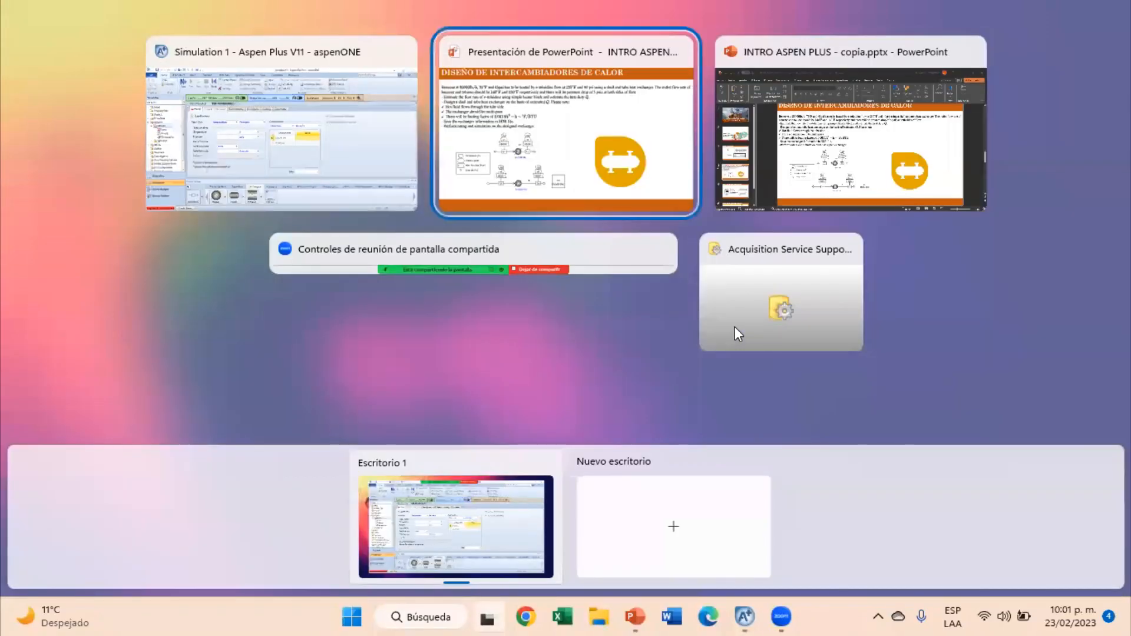
{"action": "key", "text": "Return"}
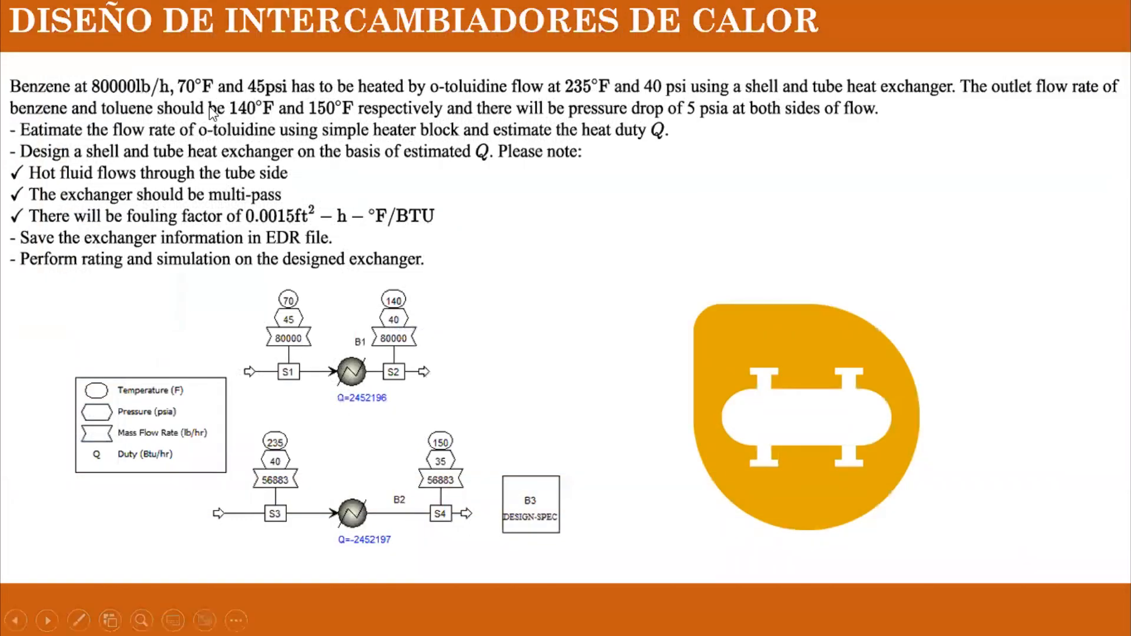
{"action": "key", "text": "super+Tab"}
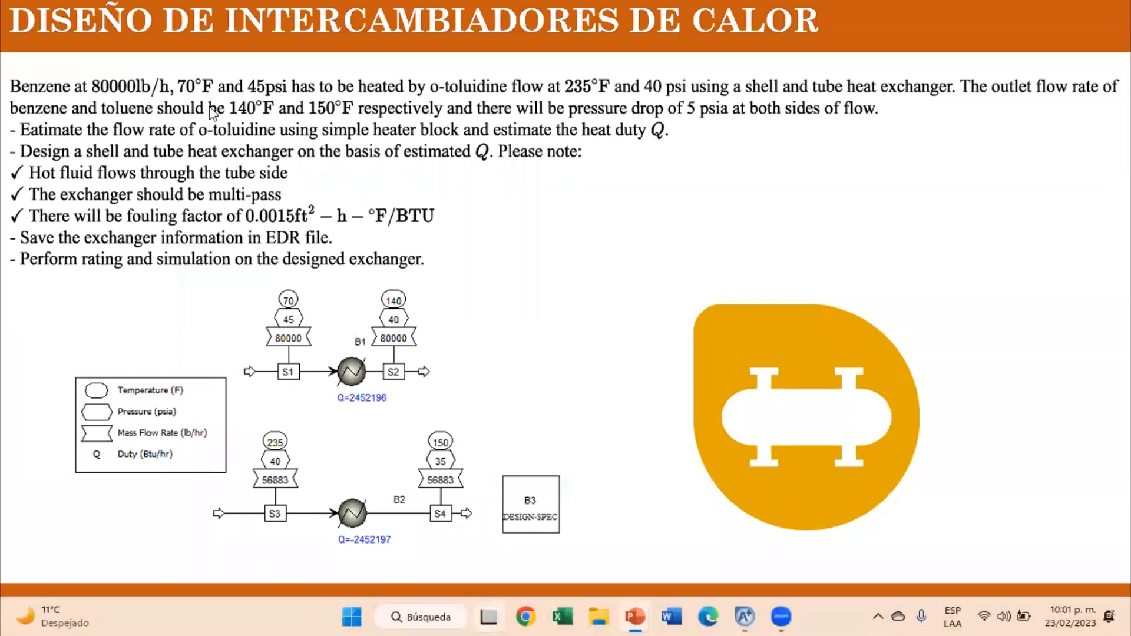
{"action": "key", "text": "Right"}
{"action": "key", "text": "Return"}
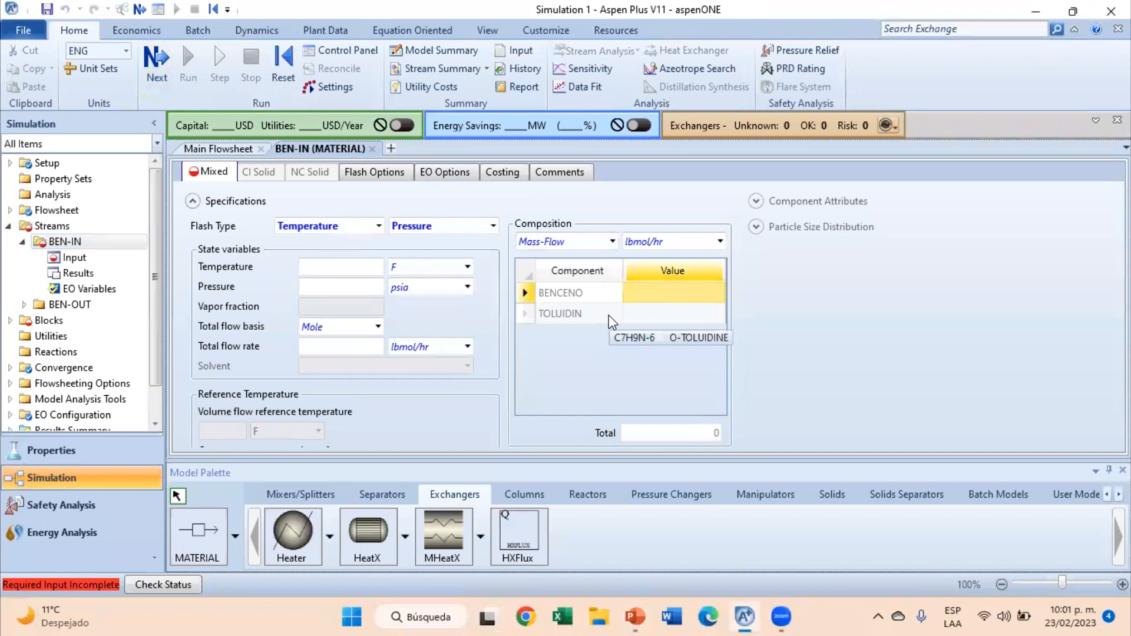
{"action": "left_click", "coordinate": [642, 285]}
{"action": "type", "text": "80000"}
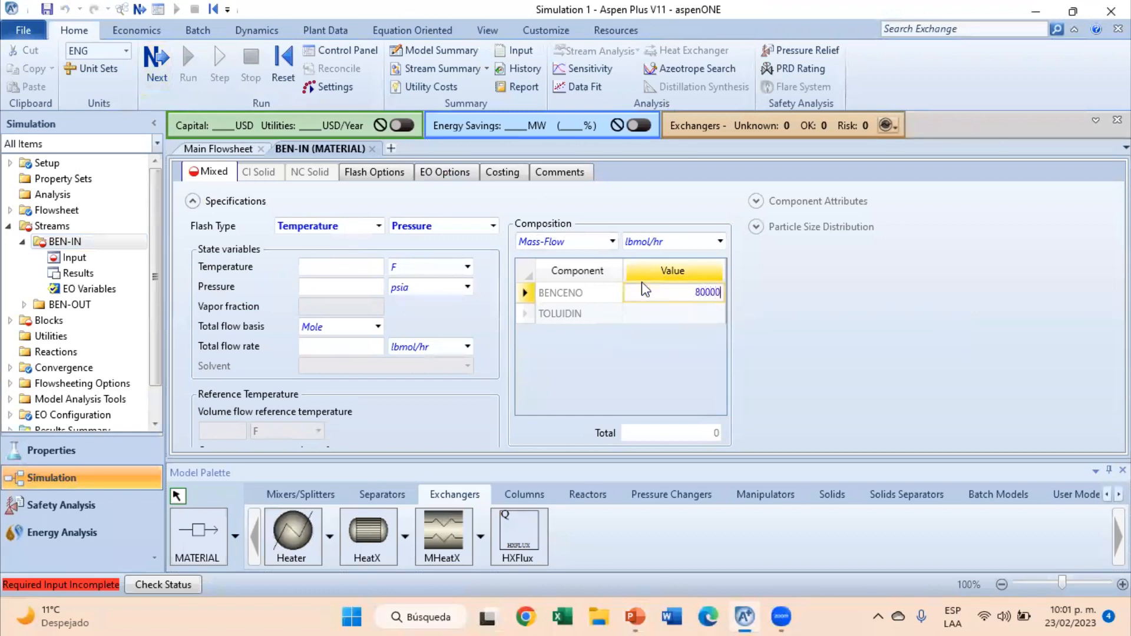
{"action": "key", "text": "Return"}
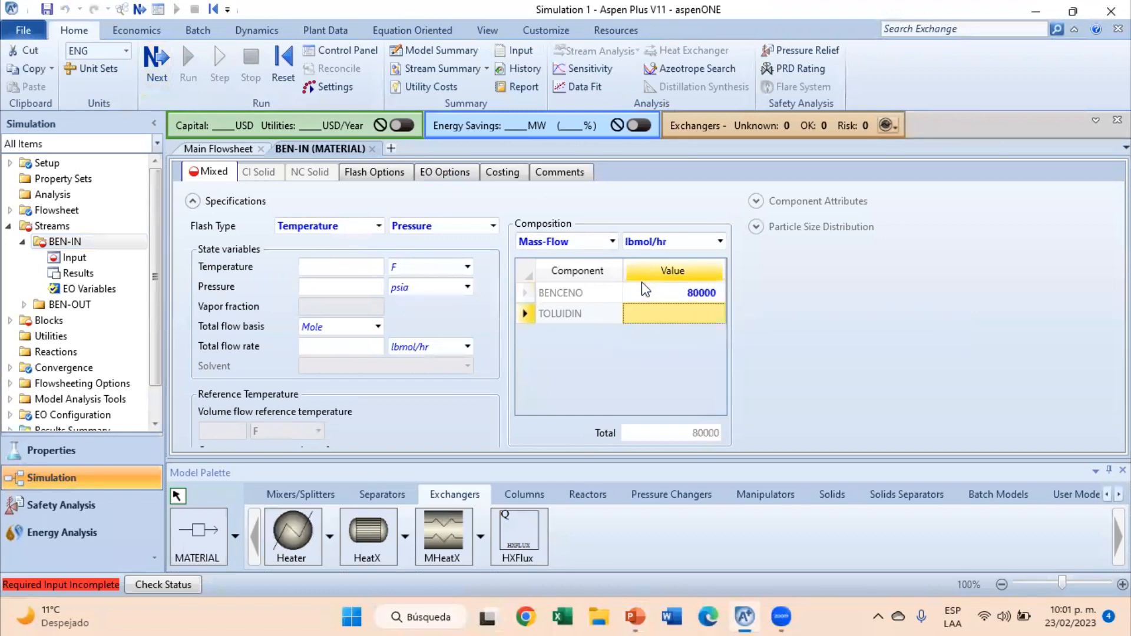
Check the inlet conditions on the PowerPoint slide, return to Aspen Plus, and set BEN-IN to 70 F and 45 psia.
{"action": "left_click", "coordinate": [344, 266]}
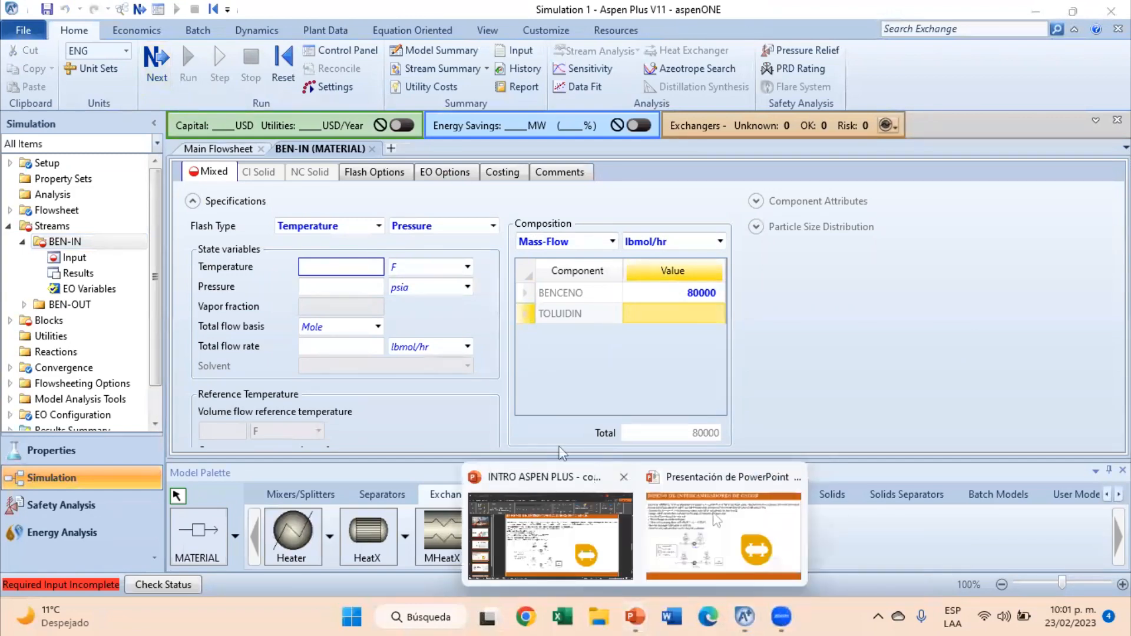
{"action": "left_click", "coordinate": [772, 537]}
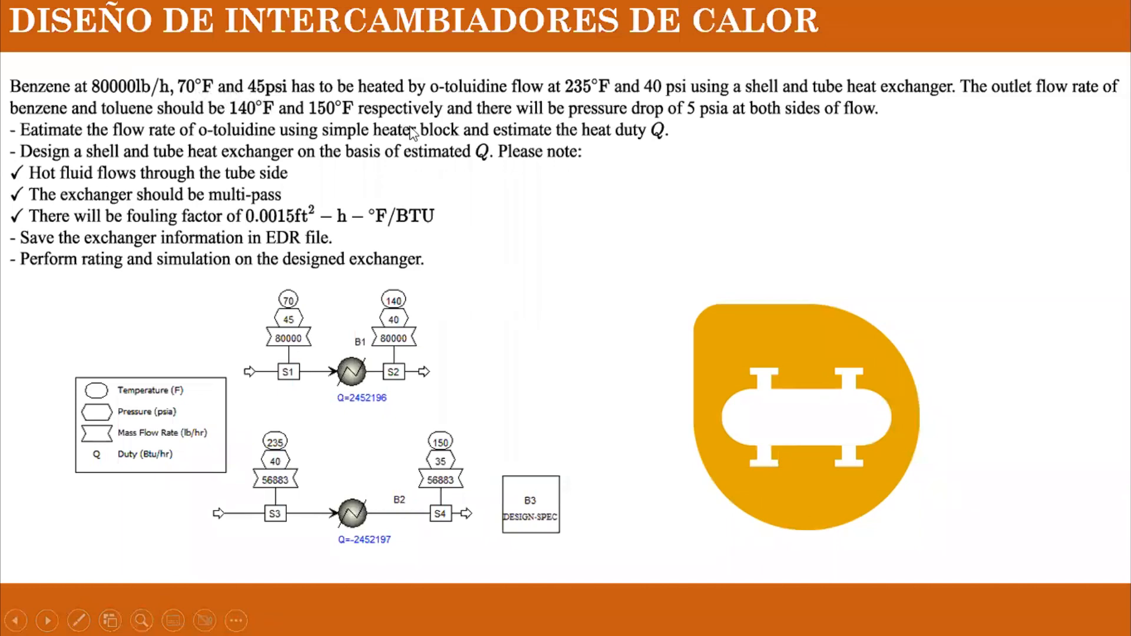
{"action": "key", "text": "Right"}
{"action": "key", "text": "Left"}
{"action": "key", "text": "Escape"}
{"action": "left_click", "coordinate": [745, 617]}
{"action": "left_click", "coordinate": [347, 275]}
{"action": "type", "text": "70"}
{"action": "left_click", "coordinate": [353, 288]}
{"action": "key", "text": "Return"}
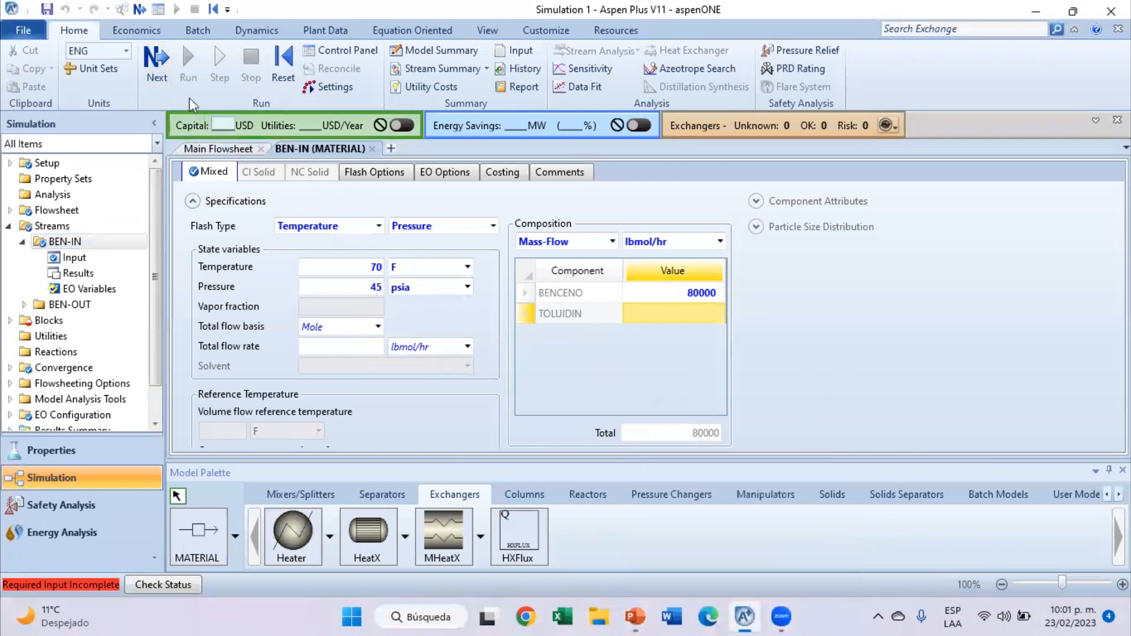
Specify heater B1 with a 140 F temperature and a -5 psia pressure, checking the outlet conditions on the PowerPoint slide.
{"action": "left_click", "coordinate": [154, 50]}
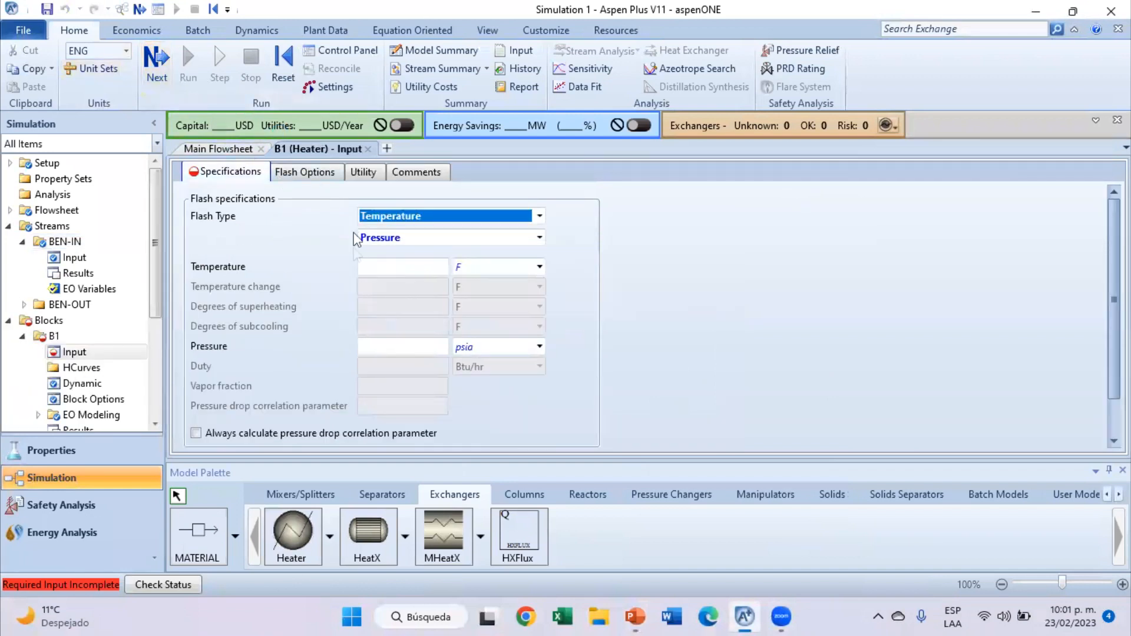
{"action": "left_click", "coordinate": [403, 270]}
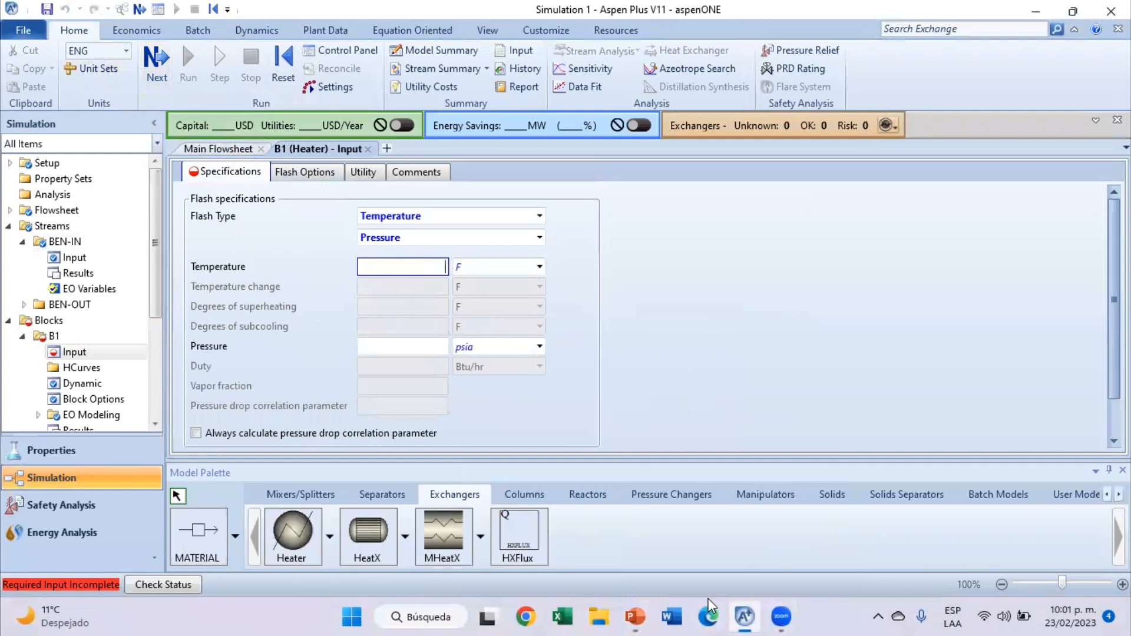
{"action": "left_click", "coordinate": [634, 603]}
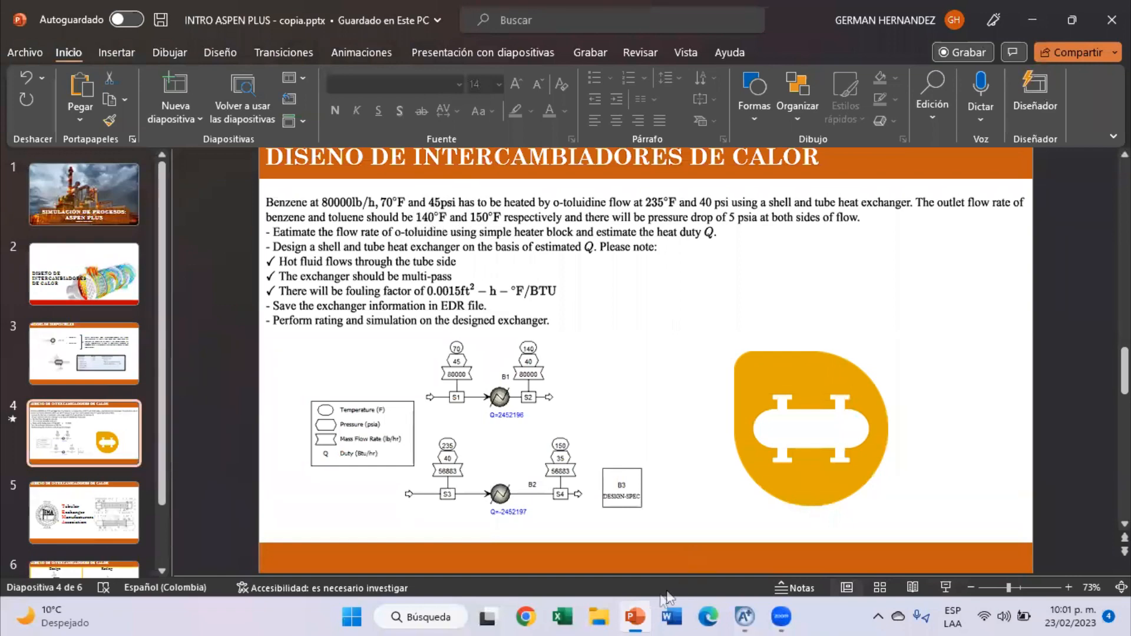
{"action": "left_click", "coordinate": [635, 616]}
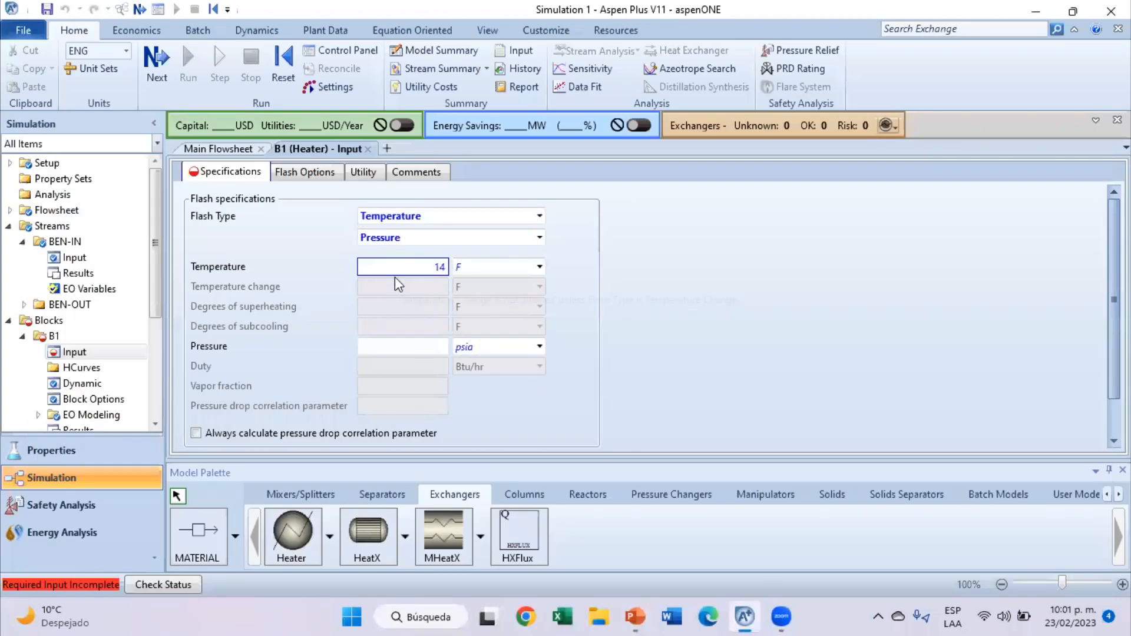
{"action": "type", "text": "0"}
{"action": "key", "text": "Return"}
{"action": "left_click", "coordinate": [387, 346]}
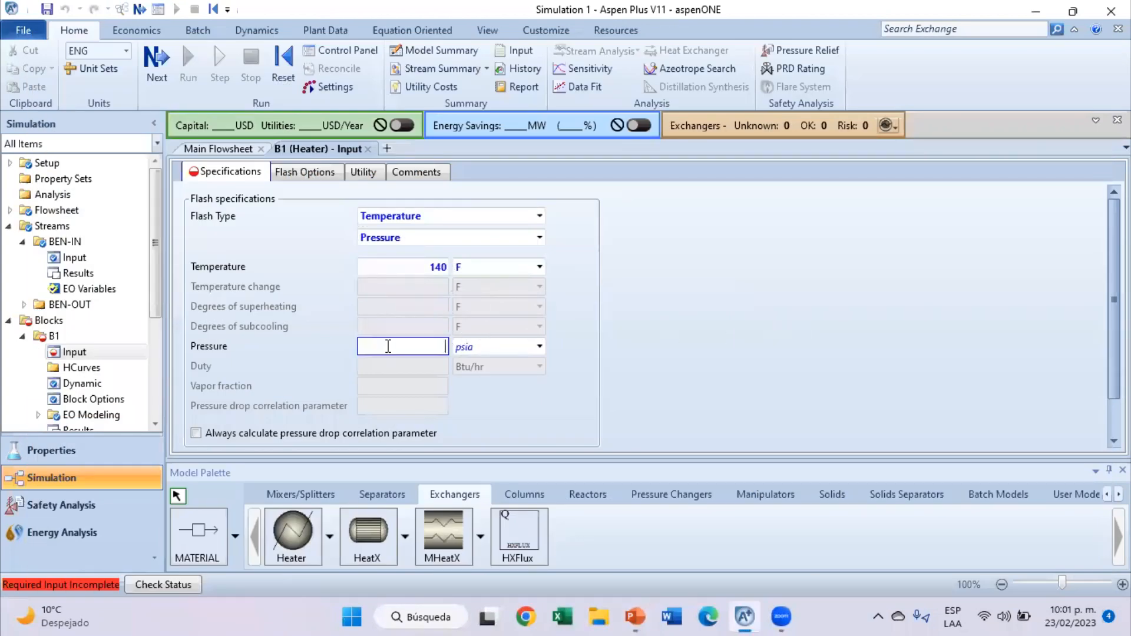
{"action": "type", "text": "-5"}
{"action": "key", "text": "Return"}
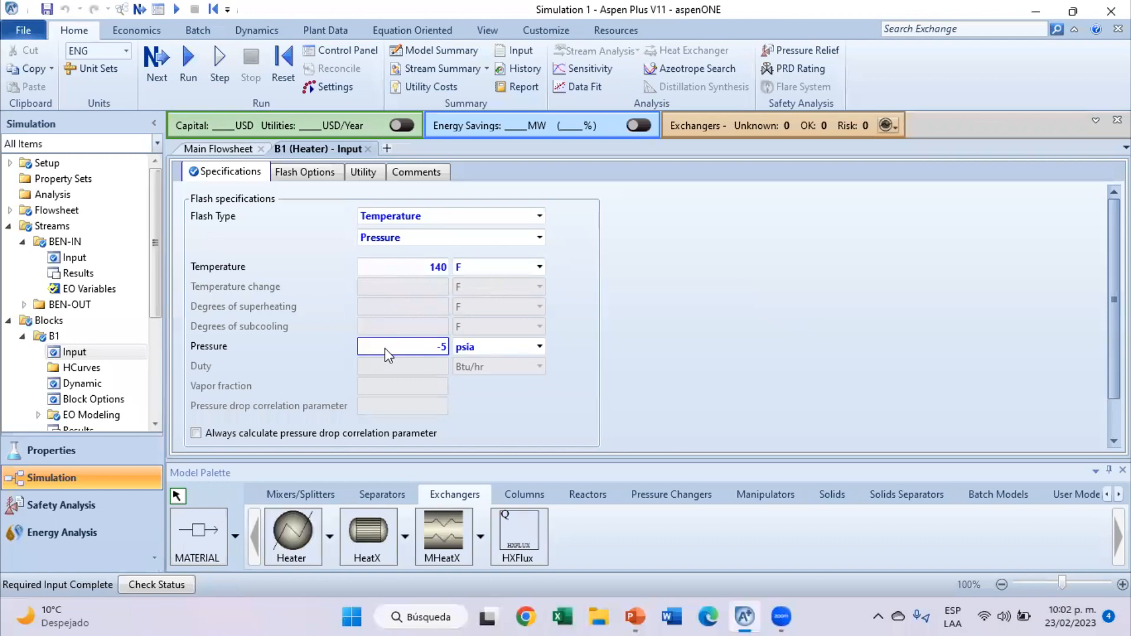
Compare the heater inputs with the PowerPoint problem slide, return to the Aspen Plus flowsheet, and run the simulation.
{"action": "left_click", "coordinate": [636, 617]}
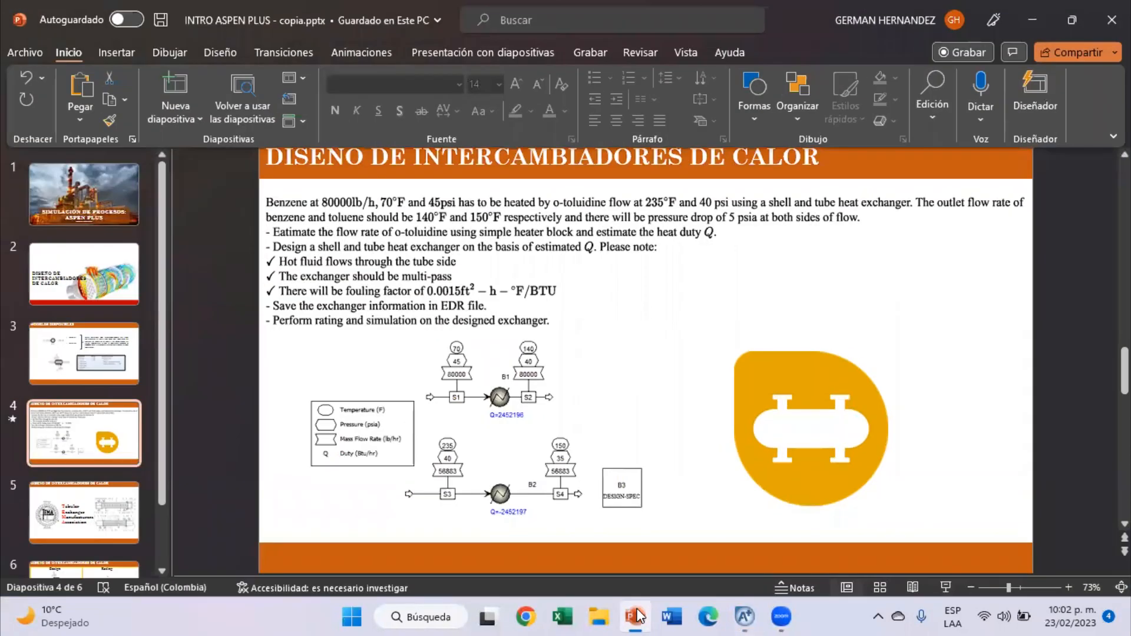
{"action": "left_click", "coordinate": [636, 616]}
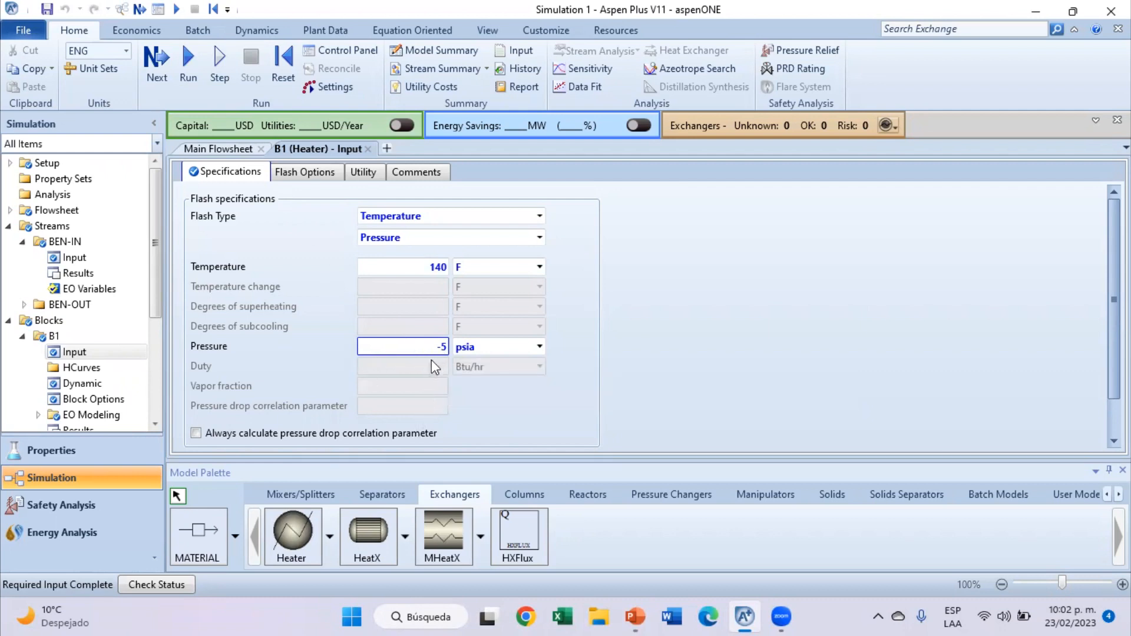
{"action": "left_click", "coordinate": [235, 149]}
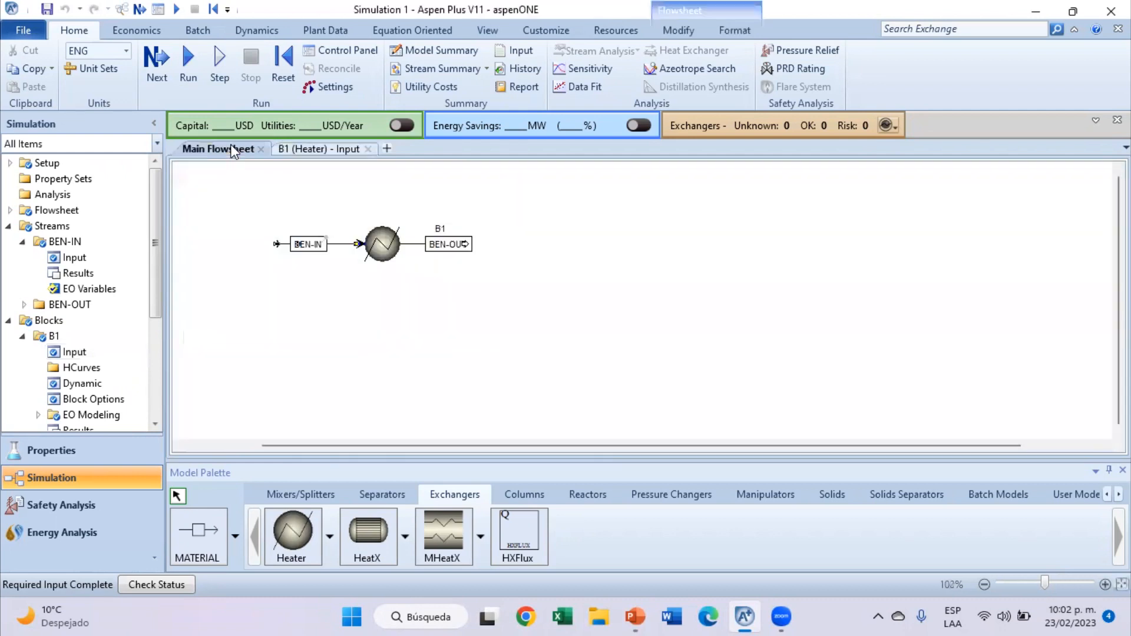
{"action": "left_click", "coordinate": [187, 59]}
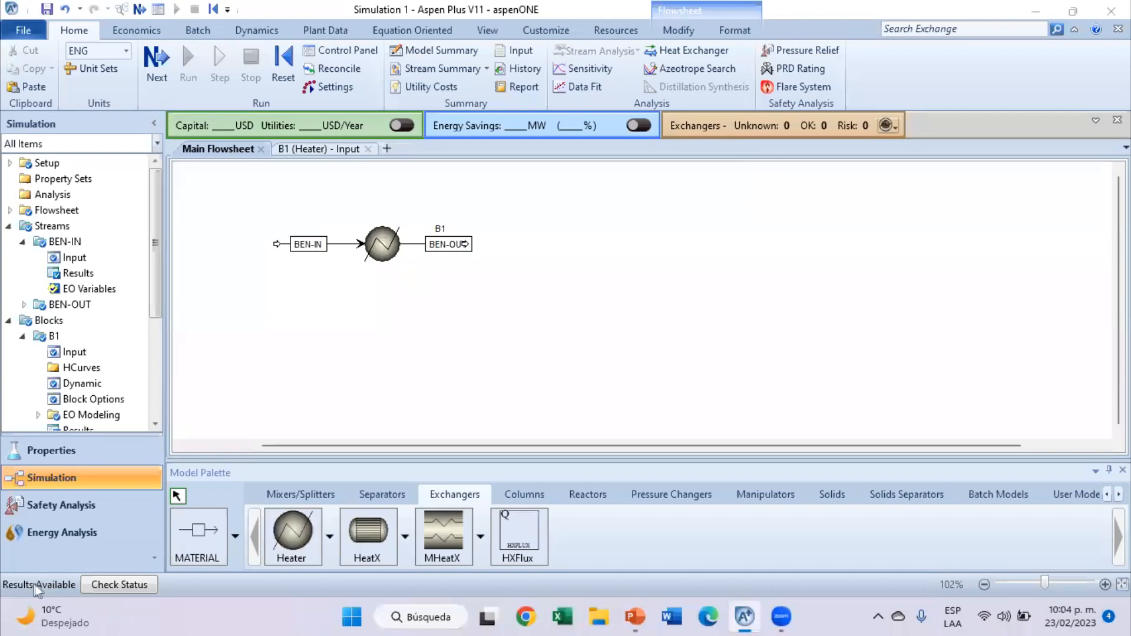
Display the temperature and pressure results of the streams on the flowsheet.
{"action": "left_click", "coordinate": [681, 30]}
{"action": "left_click", "coordinate": [361, 52]}
{"action": "left_click", "coordinate": [362, 70]}
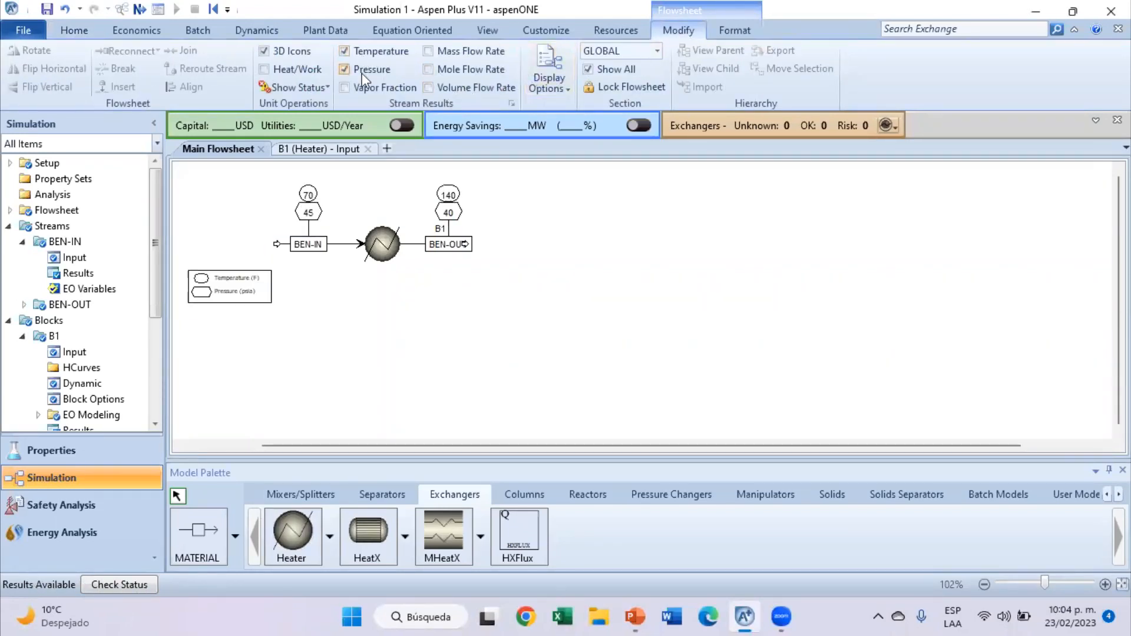
Check the stream mass flow rates on the flowsheet, hide them again, and display the heat/work result of heater B1.
{"action": "left_click", "coordinate": [430, 51]}
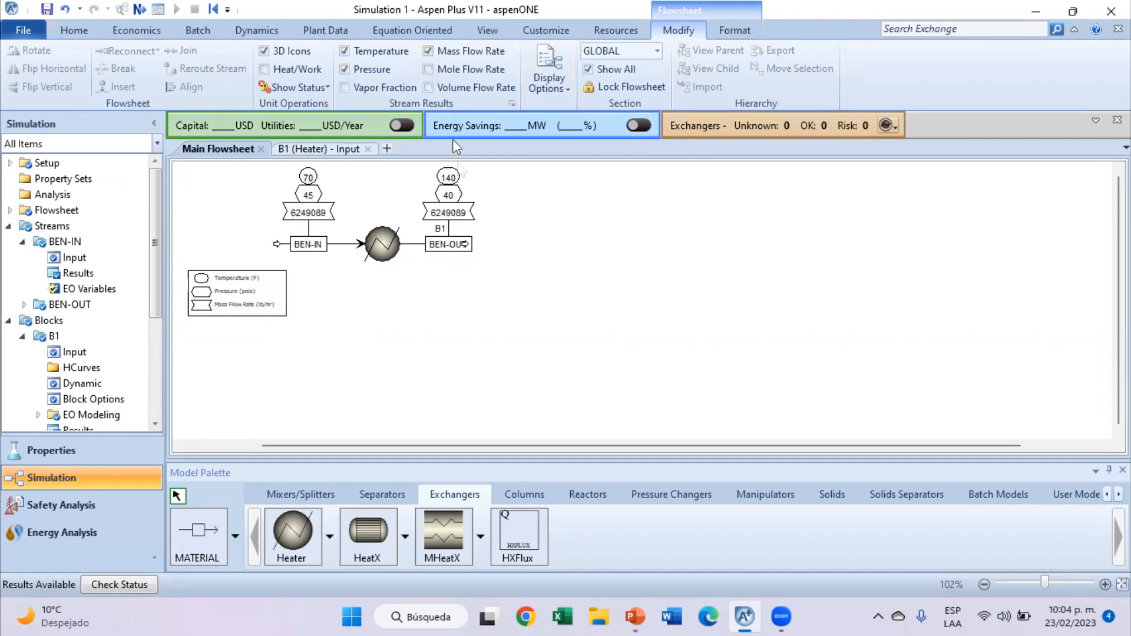
{"action": "left_click", "coordinate": [430, 52]}
{"action": "left_click", "coordinate": [429, 52]}
{"action": "left_click", "coordinate": [430, 52]}
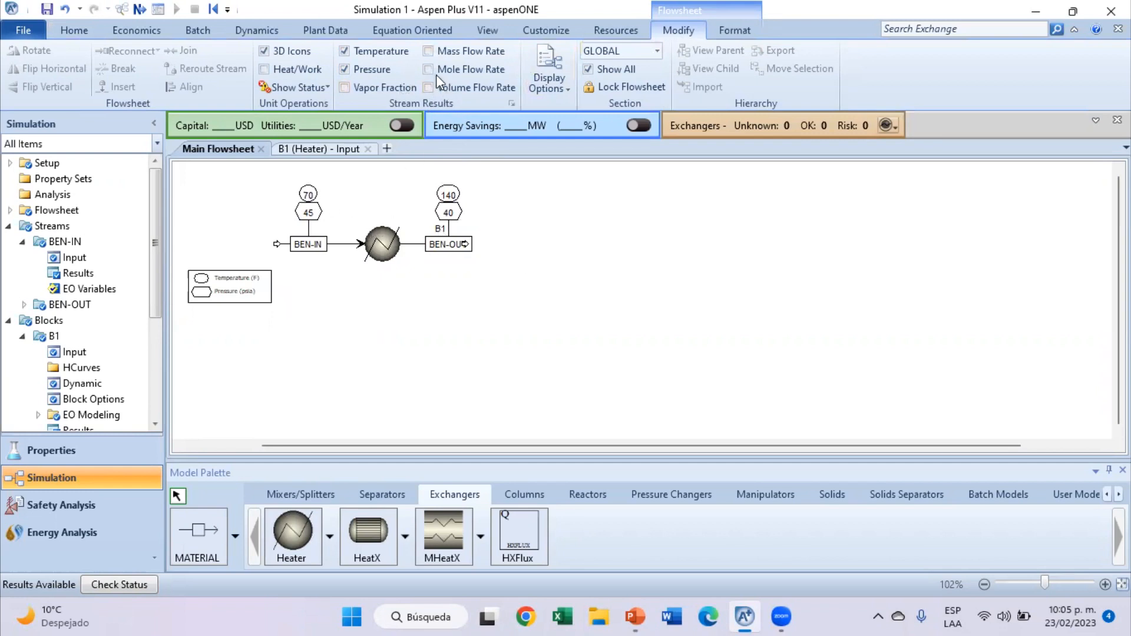
{"action": "left_click", "coordinate": [319, 71]}
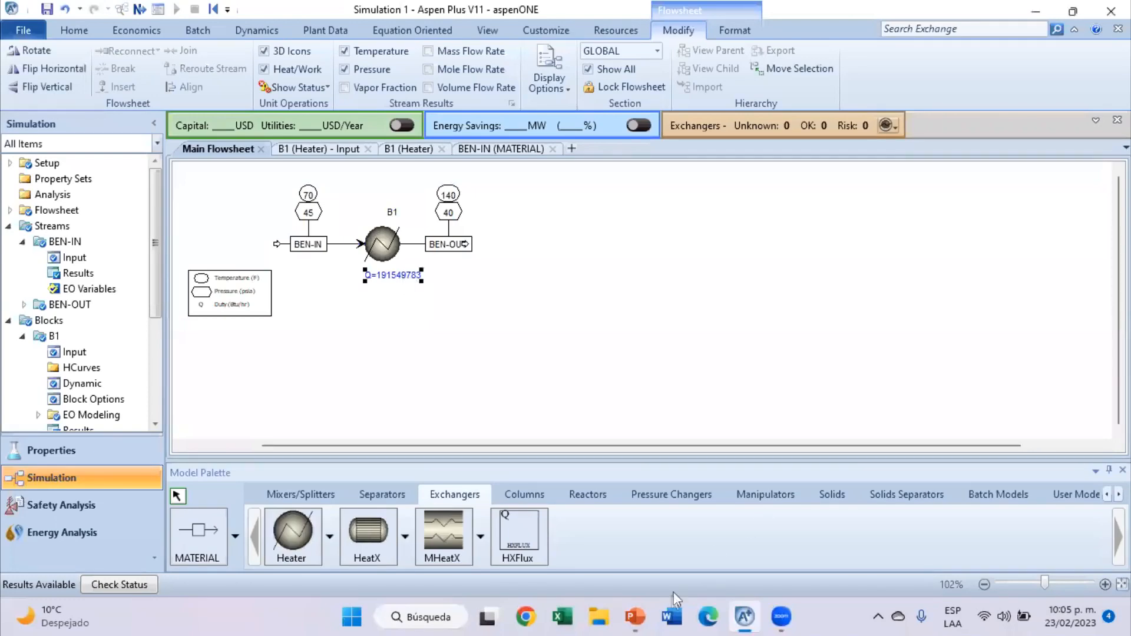
Compare the heater duty with the PowerPoint slide, return to Aspen Plus, and set the BEN-IN composition basis to Mass-Flow again.
{"action": "left_click", "coordinate": [640, 607]}
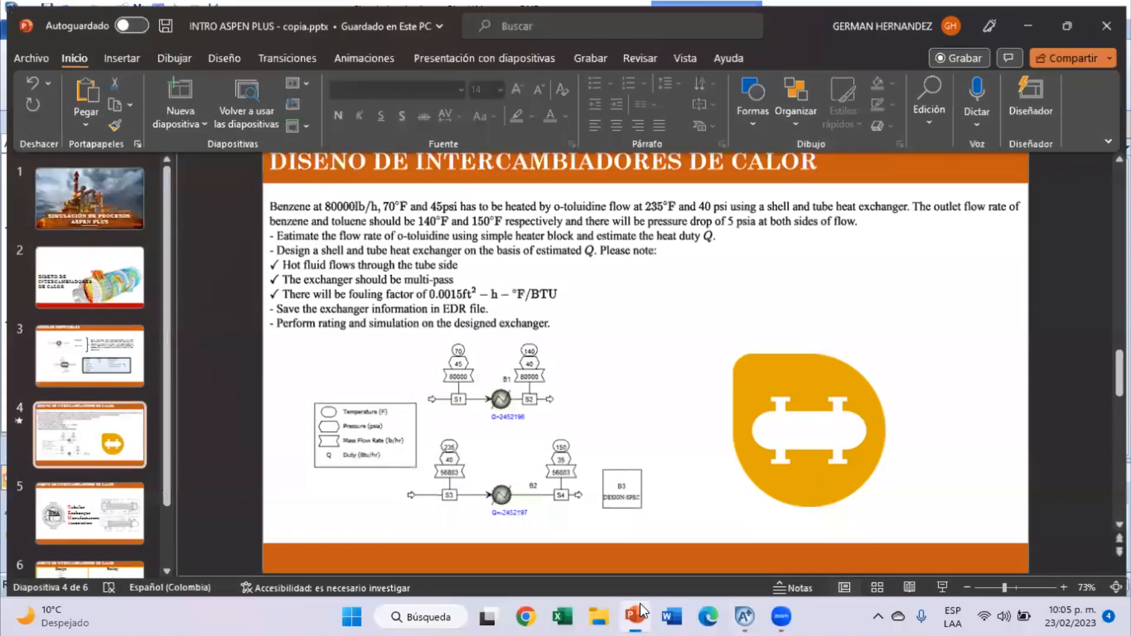
{"action": "left_click", "coordinate": [640, 604]}
{"action": "double_click", "coordinate": [347, 244]}
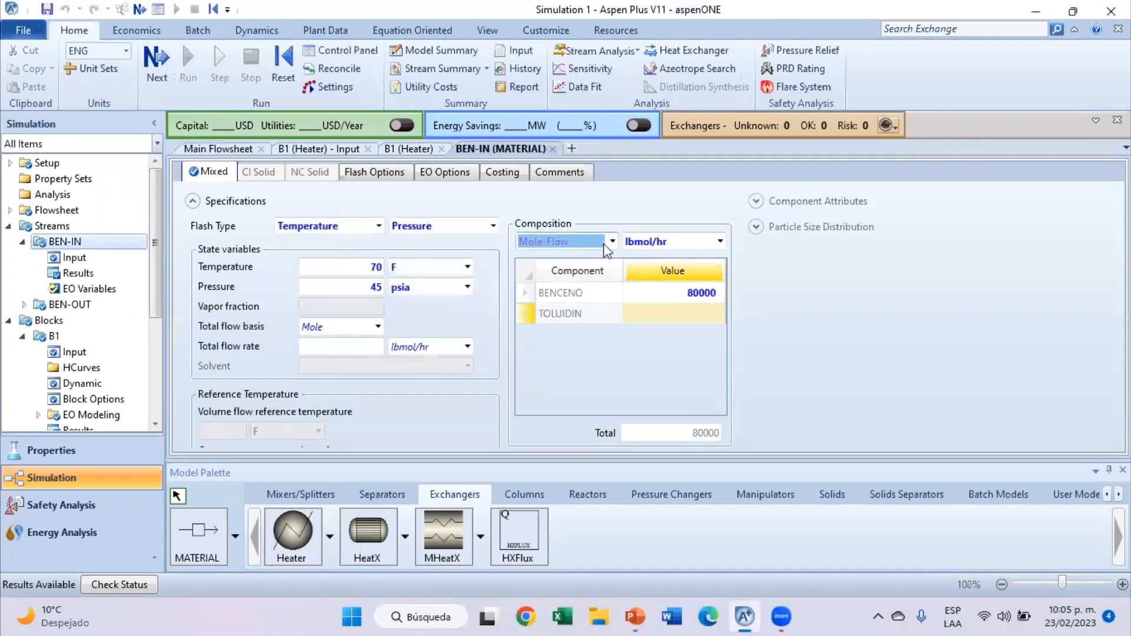
{"action": "left_click", "coordinate": [613, 241]}
{"action": "left_click", "coordinate": [584, 261]}
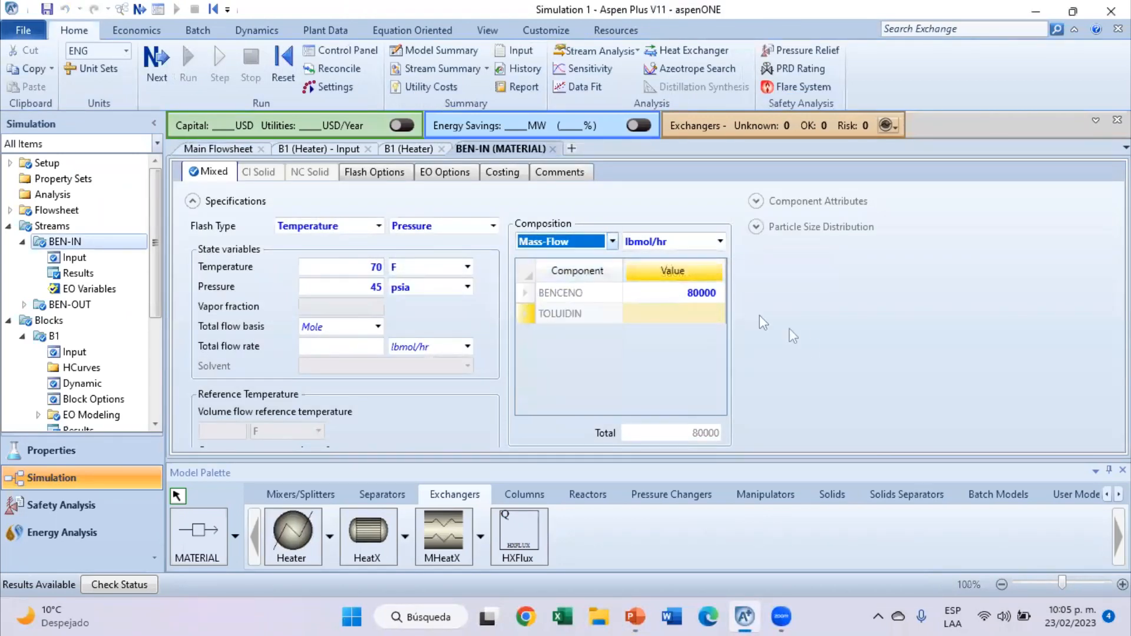
Return to the main flowsheet and rerun the simulation to update the duty of heater B1.
{"action": "left_click", "coordinate": [224, 152]}
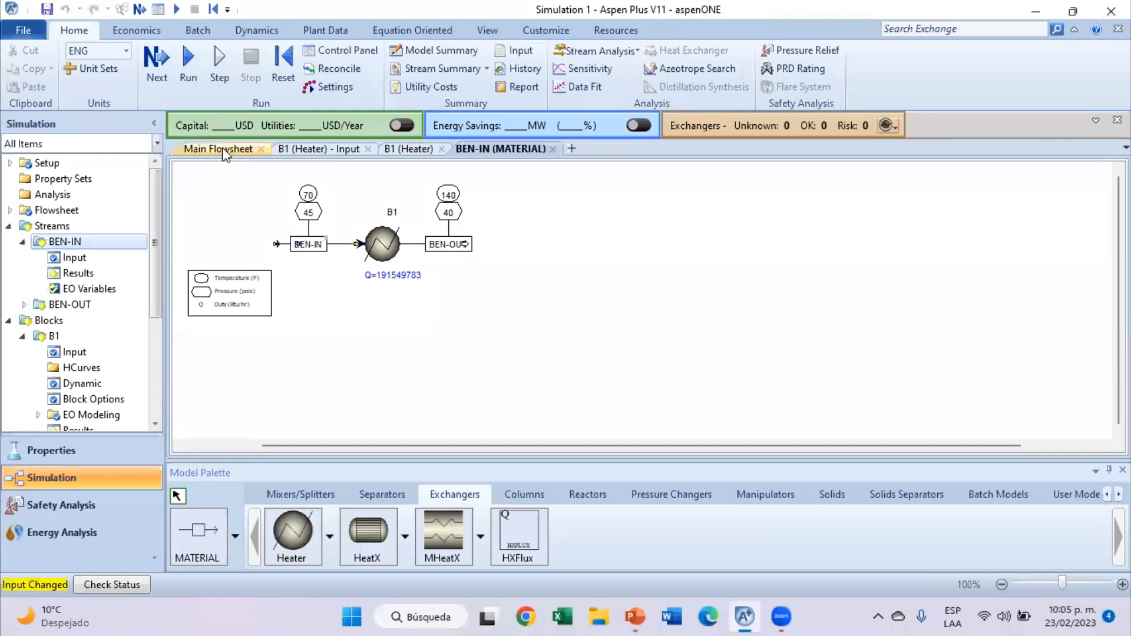
{"action": "left_click", "coordinate": [176, 9]}
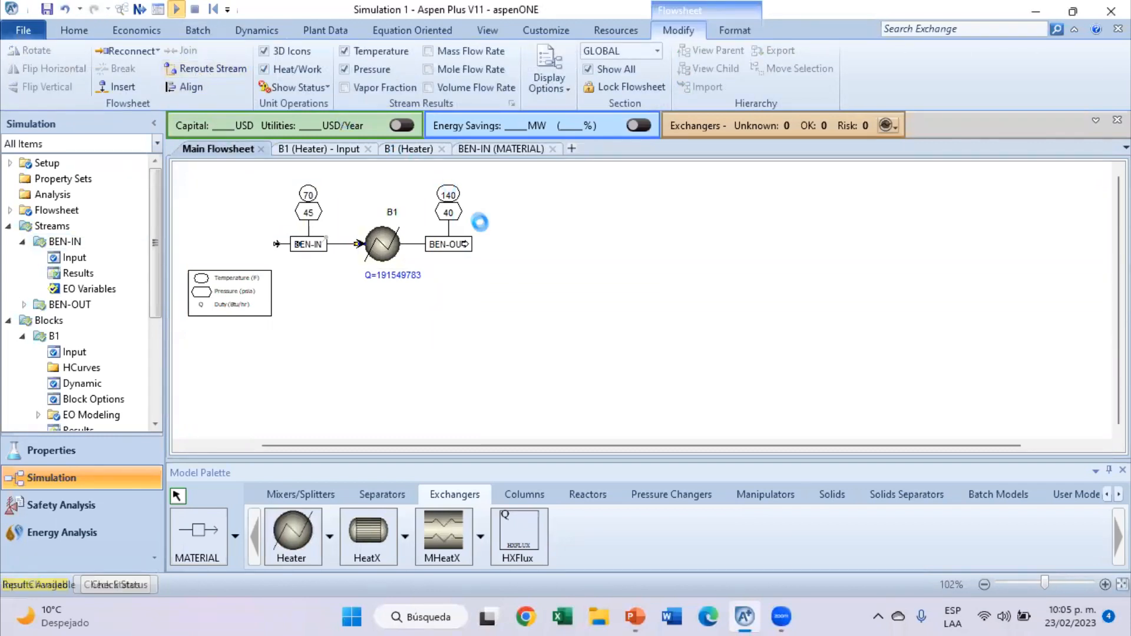
{"action": "scroll", "coordinate": [382, 257], "scroll_direction": "up", "scroll_amount": 1}
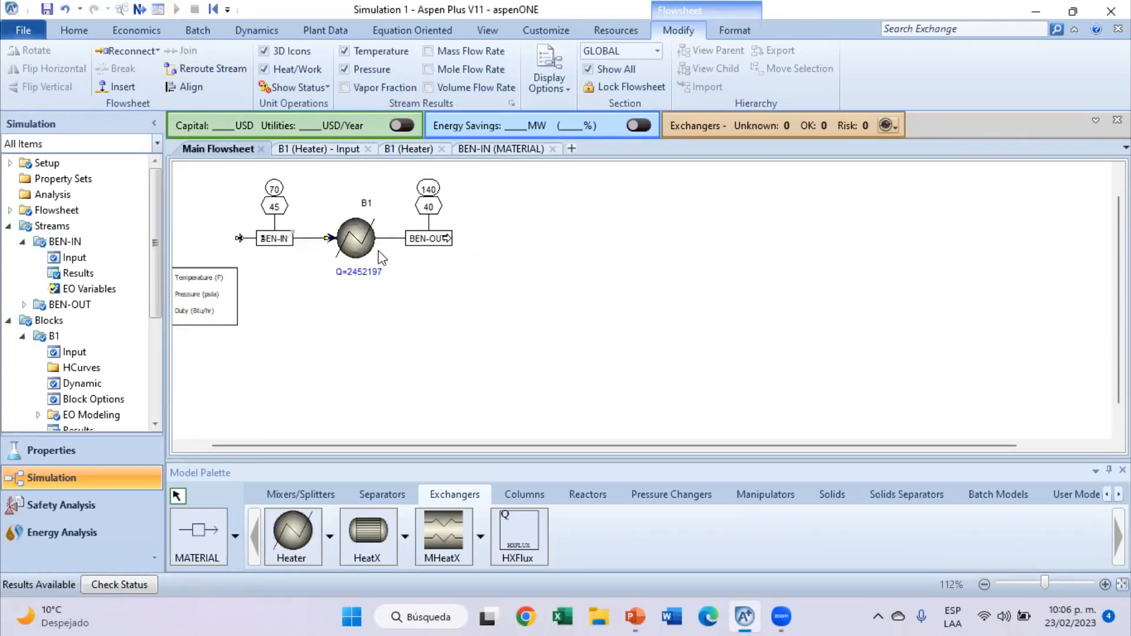
Check the exercise flowsheet on the PowerPoint slide, return to Aspen Plus, and place a second Heater block below B1.
{"action": "scroll", "coordinate": [429, 299], "scroll_direction": "down", "scroll_amount": 1}
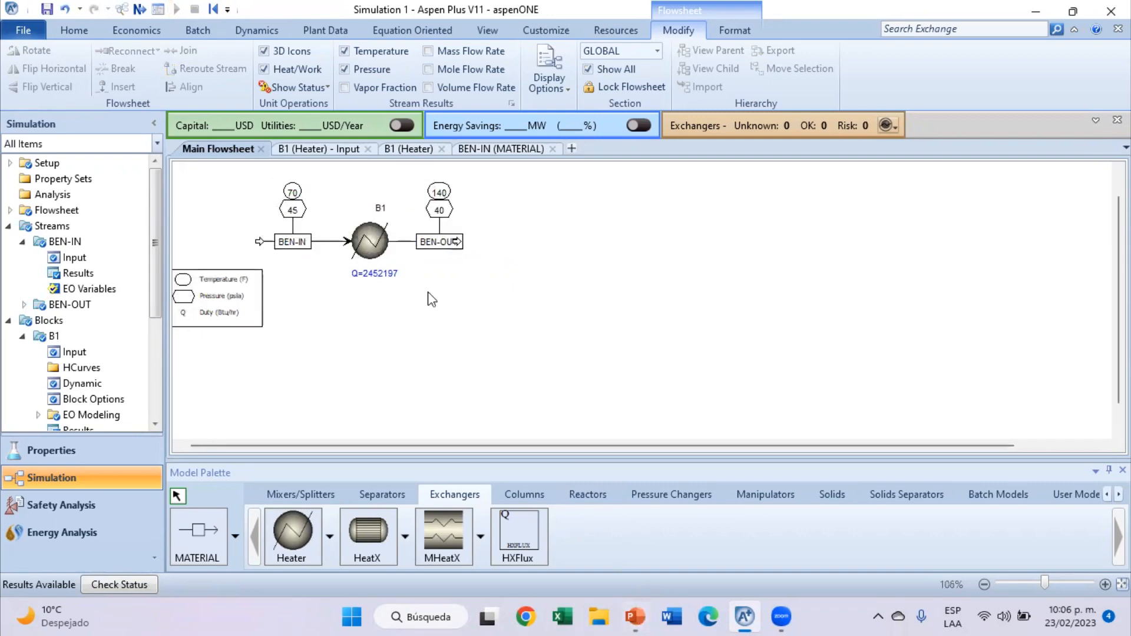
{"action": "scroll", "coordinate": [401, 339], "scroll_direction": "down", "scroll_amount": 1}
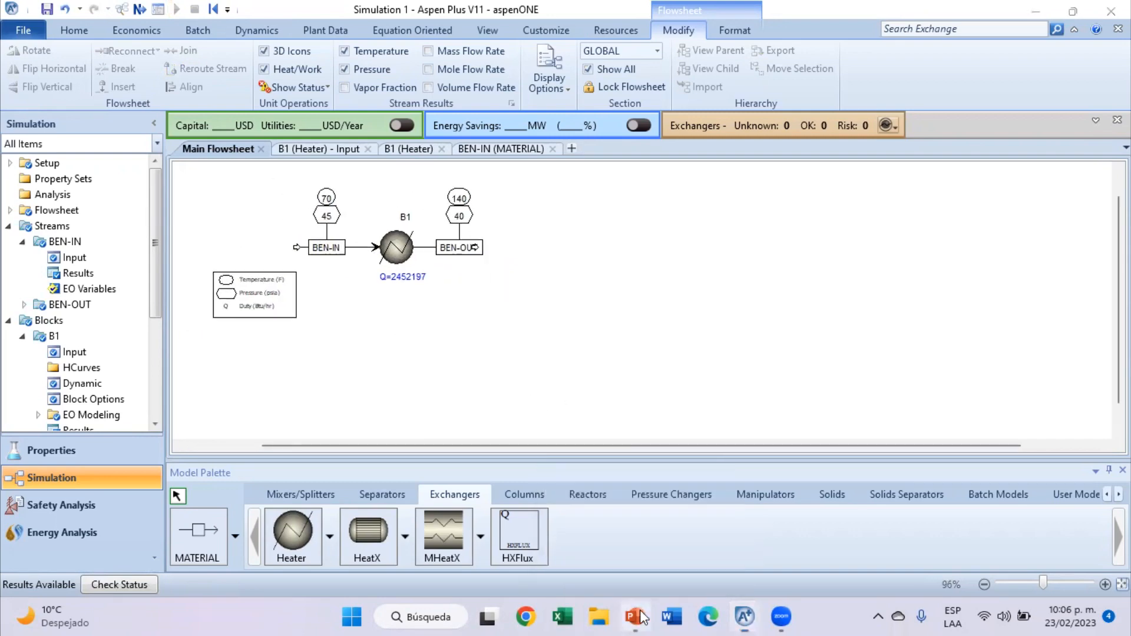
{"action": "left_click", "coordinate": [599, 512]}
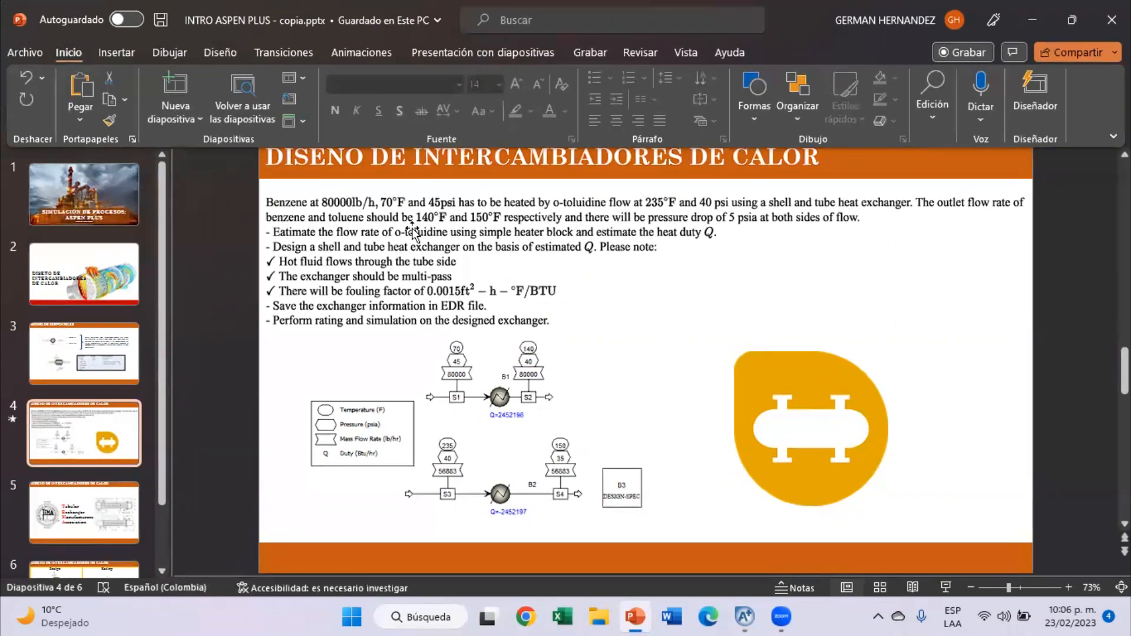
{"action": "left_click", "coordinate": [1032, 22]}
{"action": "left_click", "coordinate": [295, 552]}
{"action": "left_click", "coordinate": [394, 370]}
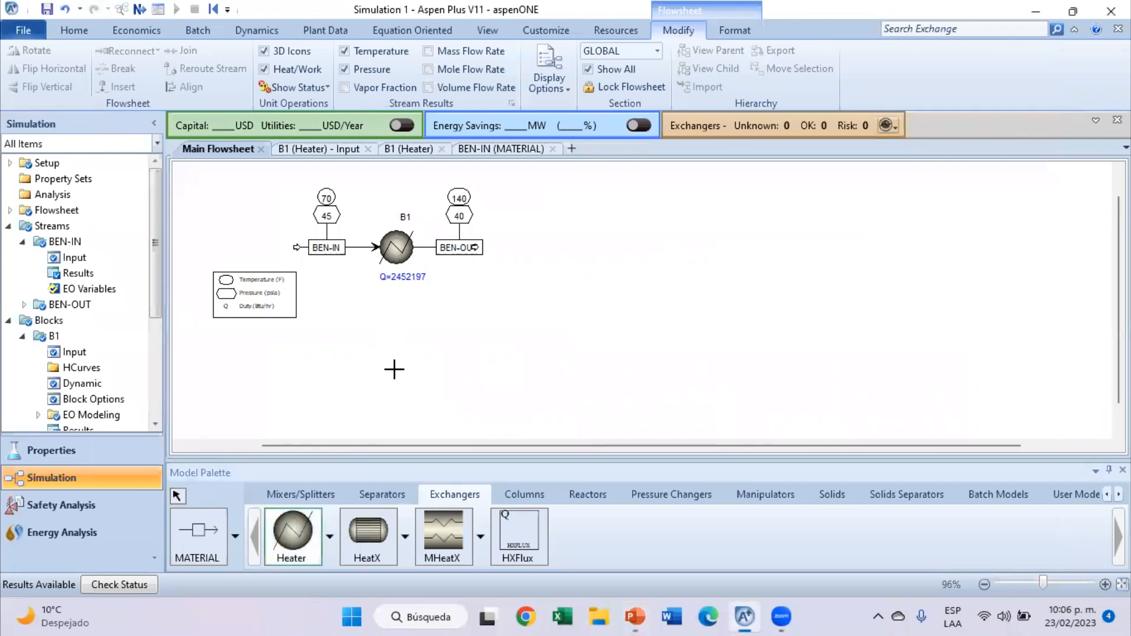
Connect a material inlet stream and a material outlet stream to heater B2.
{"action": "left_click", "coordinate": [197, 534]}
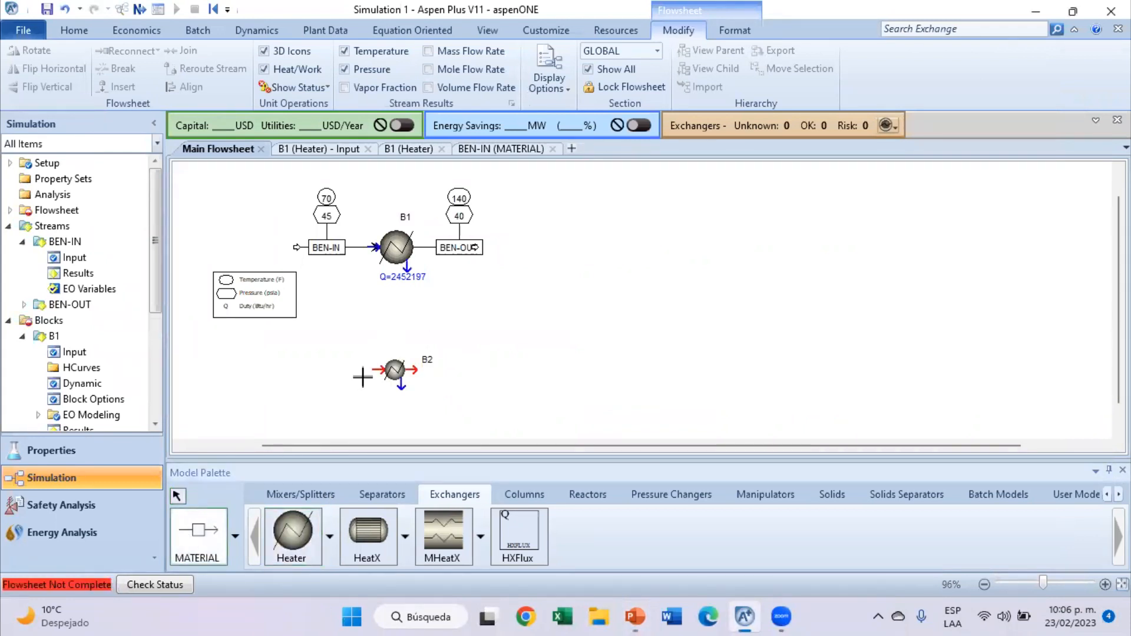
{"action": "left_click", "coordinate": [292, 372]}
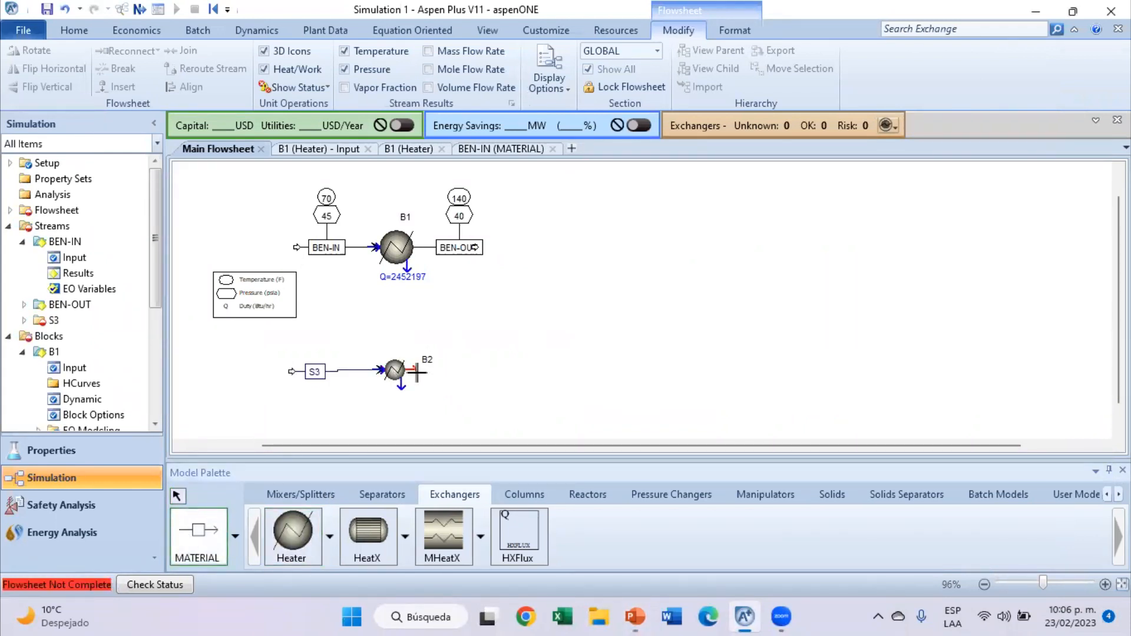
{"action": "left_click", "coordinate": [414, 370]}
{"action": "left_click", "coordinate": [494, 368]}
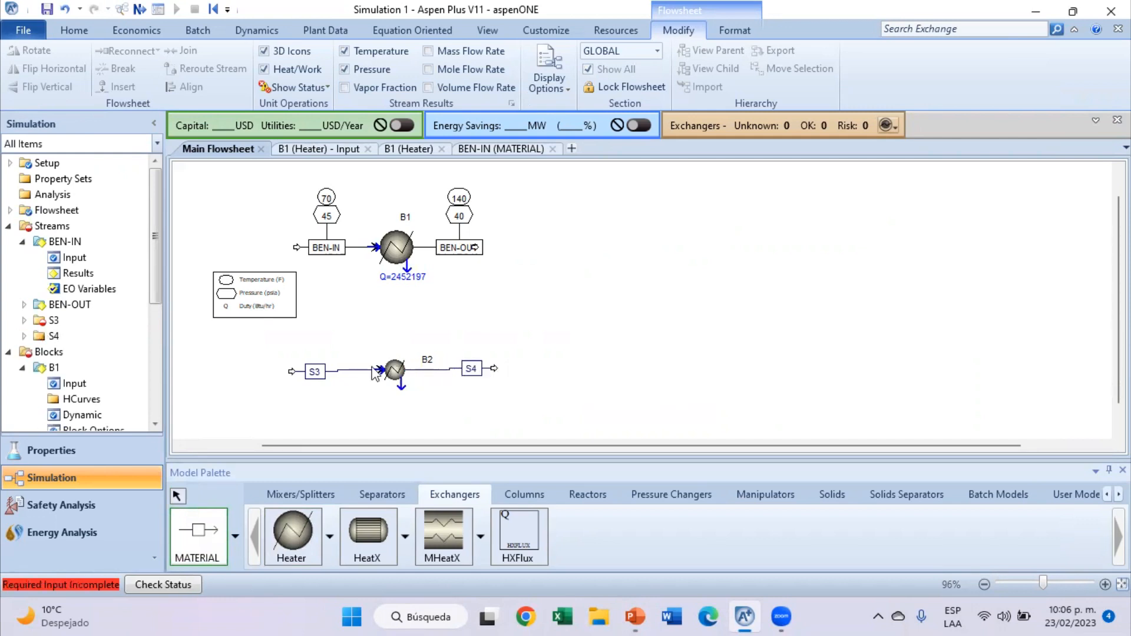
Change the line colour of heater B2's inlet and outlet streams to black.
{"action": "right_click", "coordinate": [353, 375]}
{"action": "left_click", "coordinate": [349, 370]}
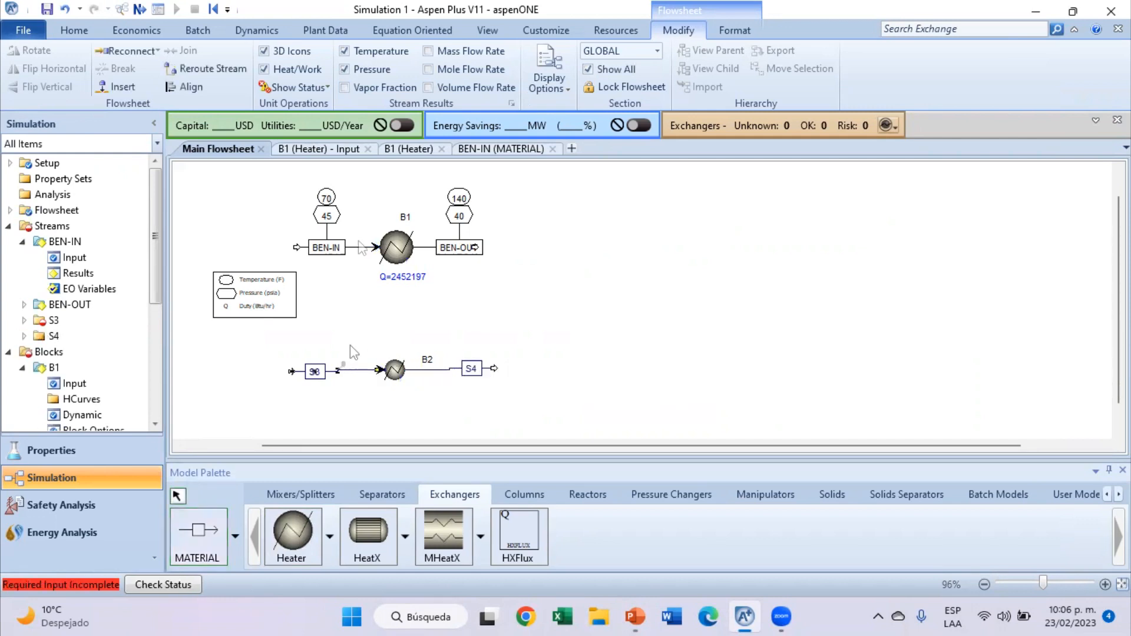
{"action": "left_click", "coordinate": [736, 30]}
{"action": "left_click", "coordinate": [369, 69]}
{"action": "left_click", "coordinate": [442, 412]}
{"action": "left_click", "coordinate": [428, 360]}
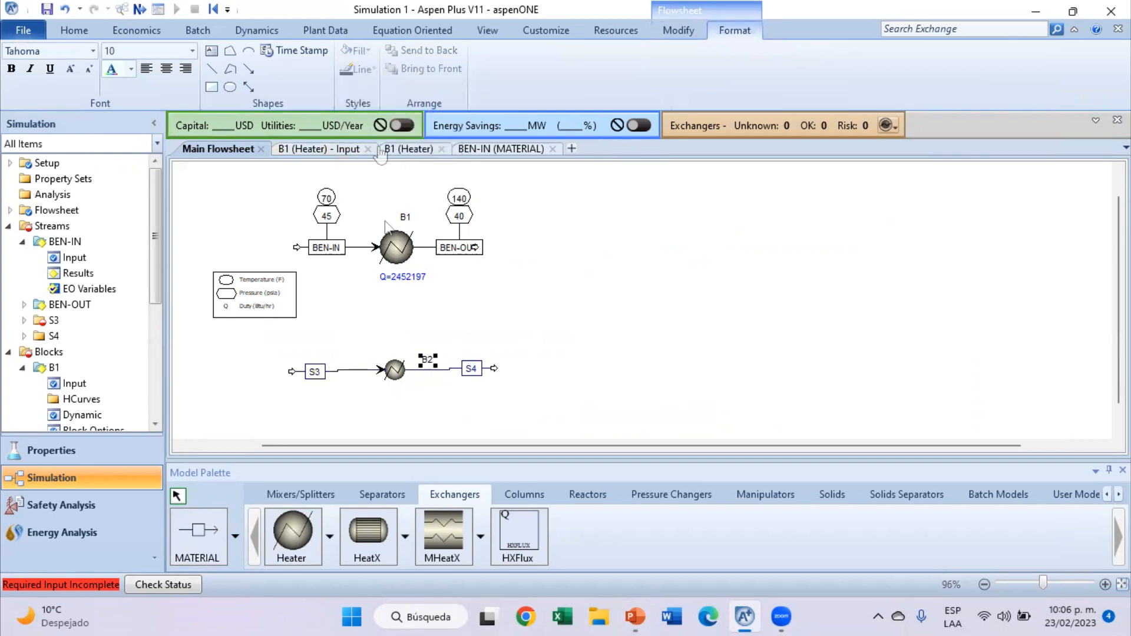
{"action": "left_click", "coordinate": [444, 369]}
{"action": "left_click", "coordinate": [361, 69]}
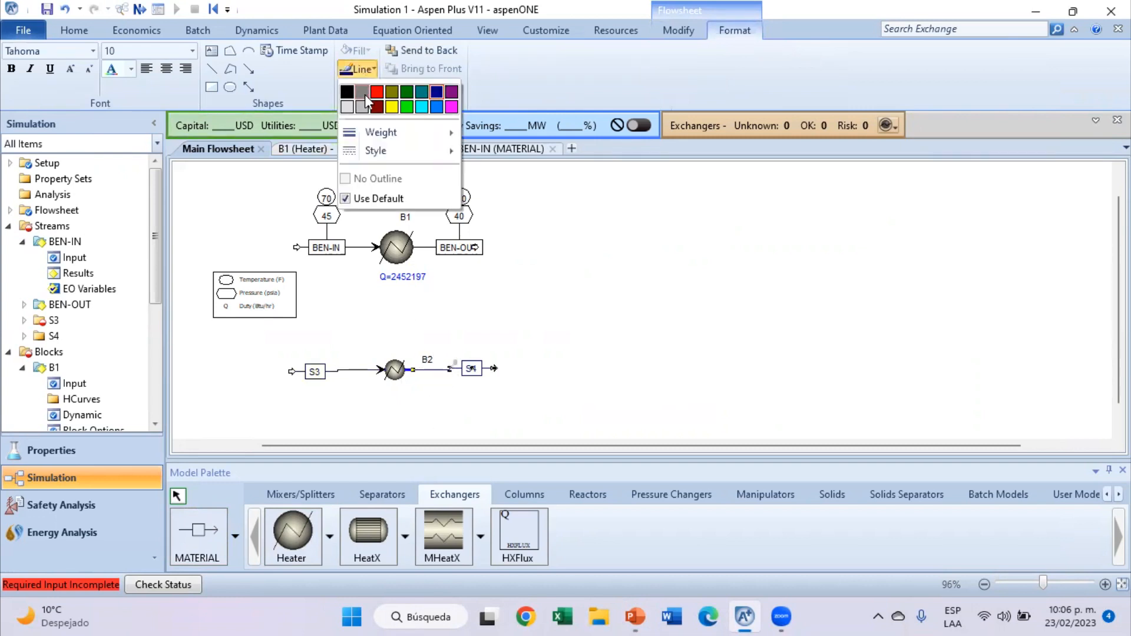
{"action": "left_click", "coordinate": [356, 96]}
Rename the inlet stream of B2 as TOL-IN and its outlet stream as TOL-OUT.
{"action": "left_click", "coordinate": [314, 372]}
{"action": "left_click", "coordinate": [315, 371]}
{"action": "type", "text": "TOL-IN"}
{"action": "left_click", "coordinate": [472, 369]}
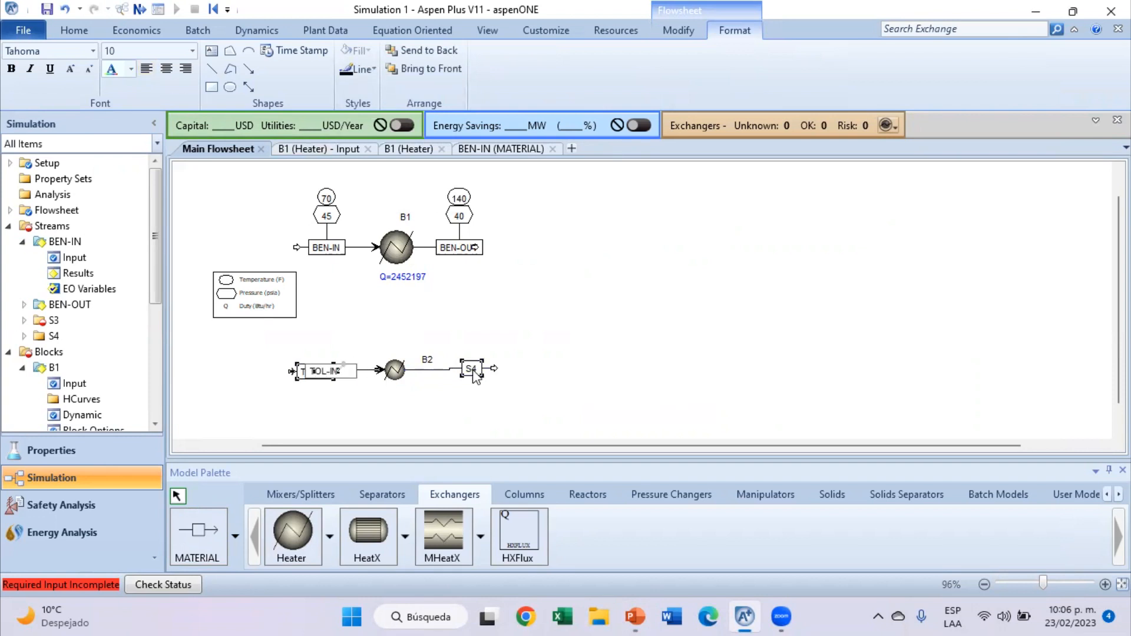
{"action": "left_click", "coordinate": [472, 369]}
{"action": "type", "text": "TOL-OUT"}
{"action": "key", "text": "Return"}
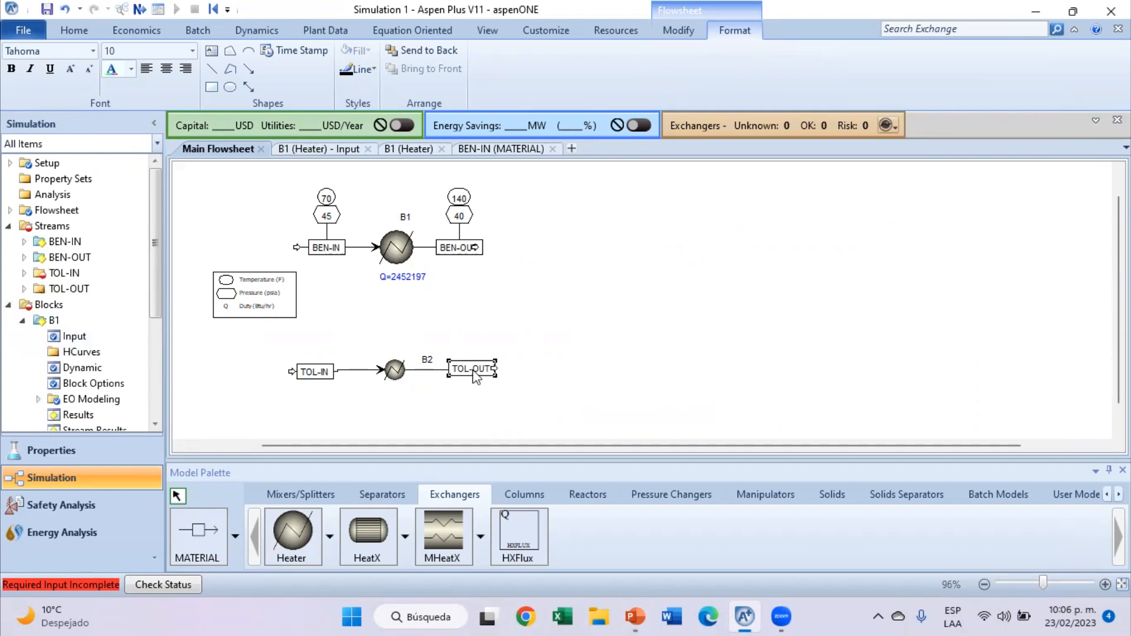
Set stream TOL-IN to a temperature of 235 F and a pressure of 40 psia, following the PowerPoint slide.
{"action": "left_click", "coordinate": [353, 371]}
{"action": "double_click", "coordinate": [354, 373]}
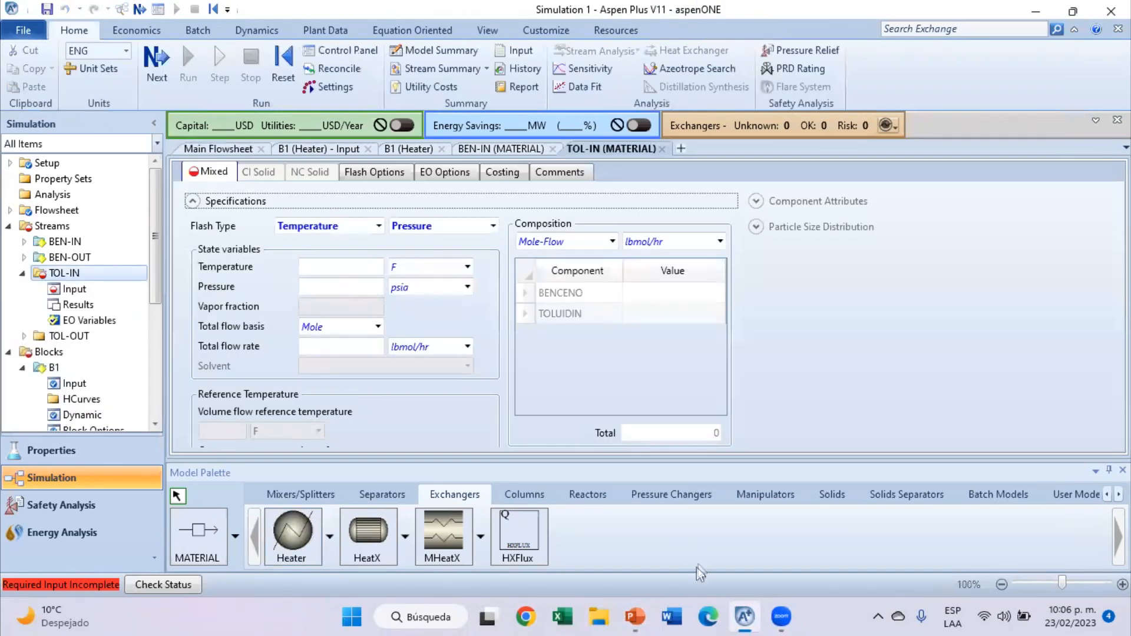
{"action": "left_click", "coordinate": [635, 617]}
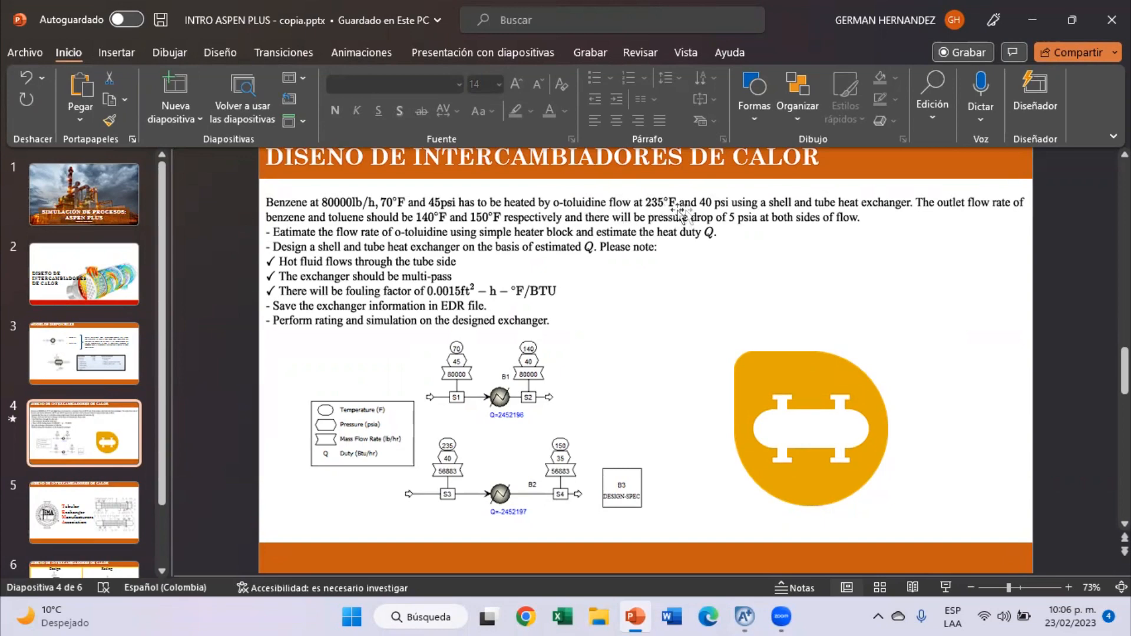
{"action": "left_click", "coordinate": [638, 612]}
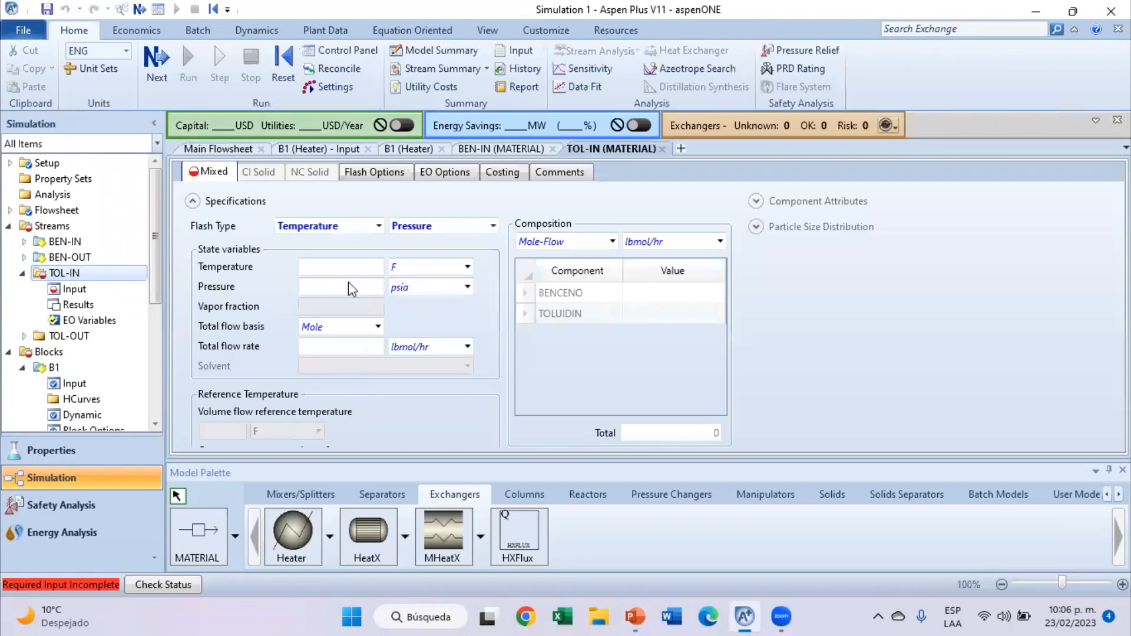
{"action": "left_click", "coordinate": [346, 265]}
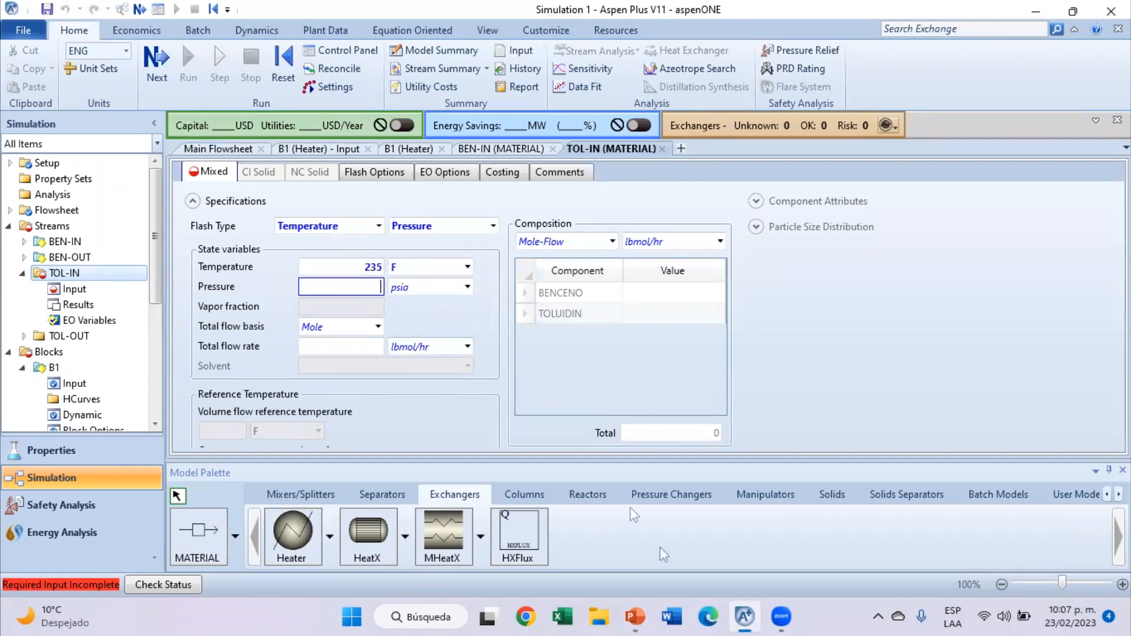
{"action": "left_click", "coordinate": [637, 613]}
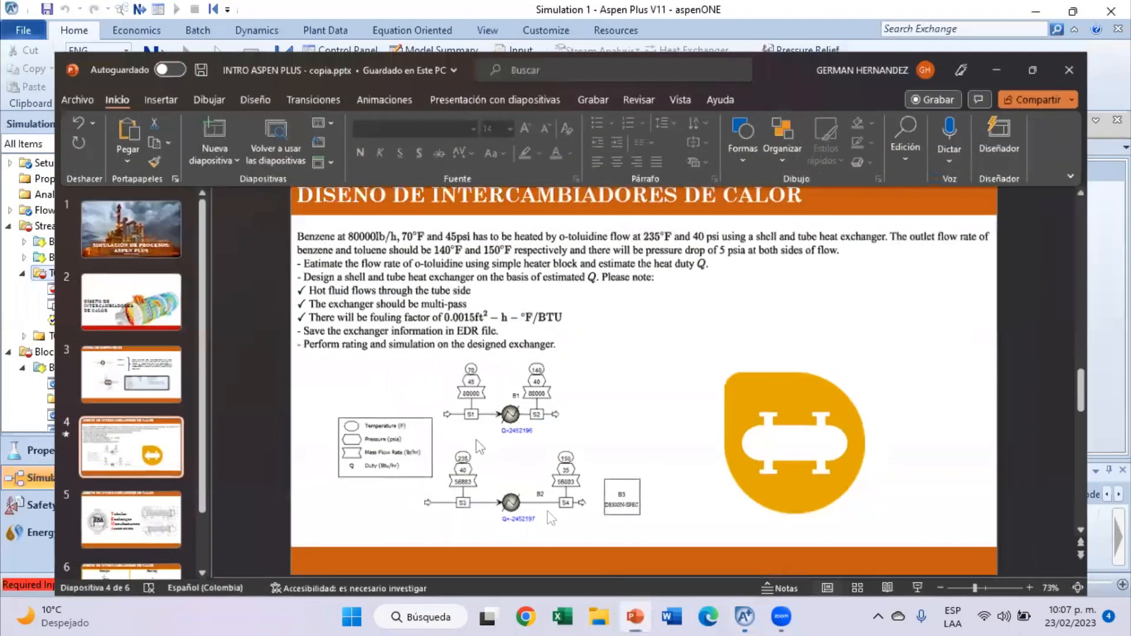
{"action": "left_click", "coordinate": [635, 613]}
{"action": "type", "text": "40"}
{"action": "left_click", "coordinate": [847, 354]}
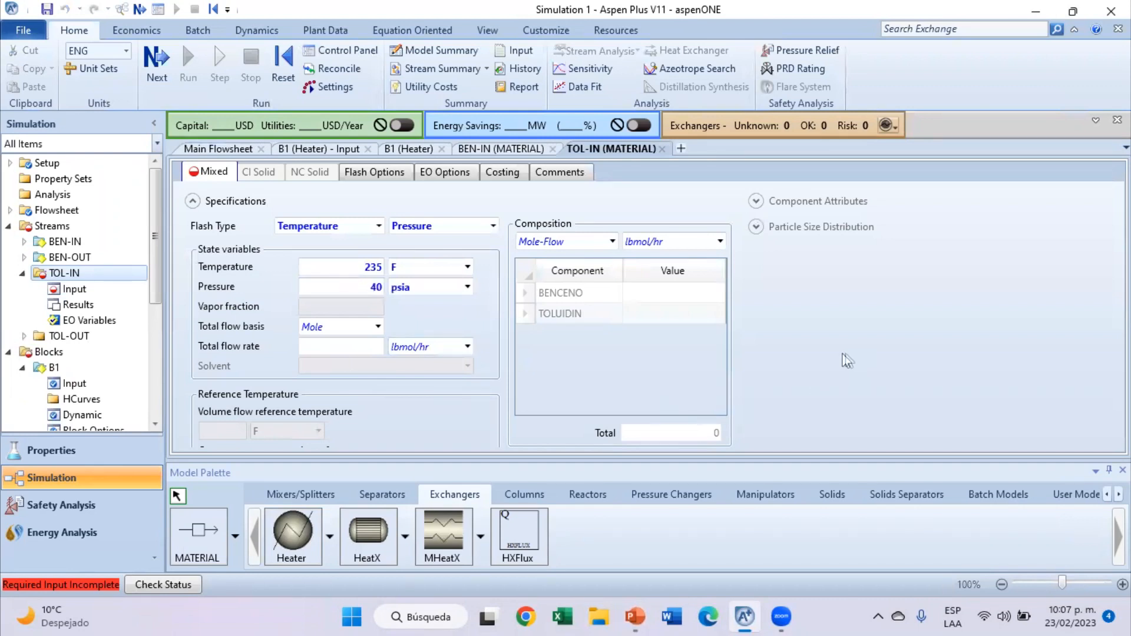
Set the TOL-IN composition basis to Mass-Flow and enter 50000 lb/hr for TOLUIDIN.
{"action": "left_click", "coordinate": [613, 241]}
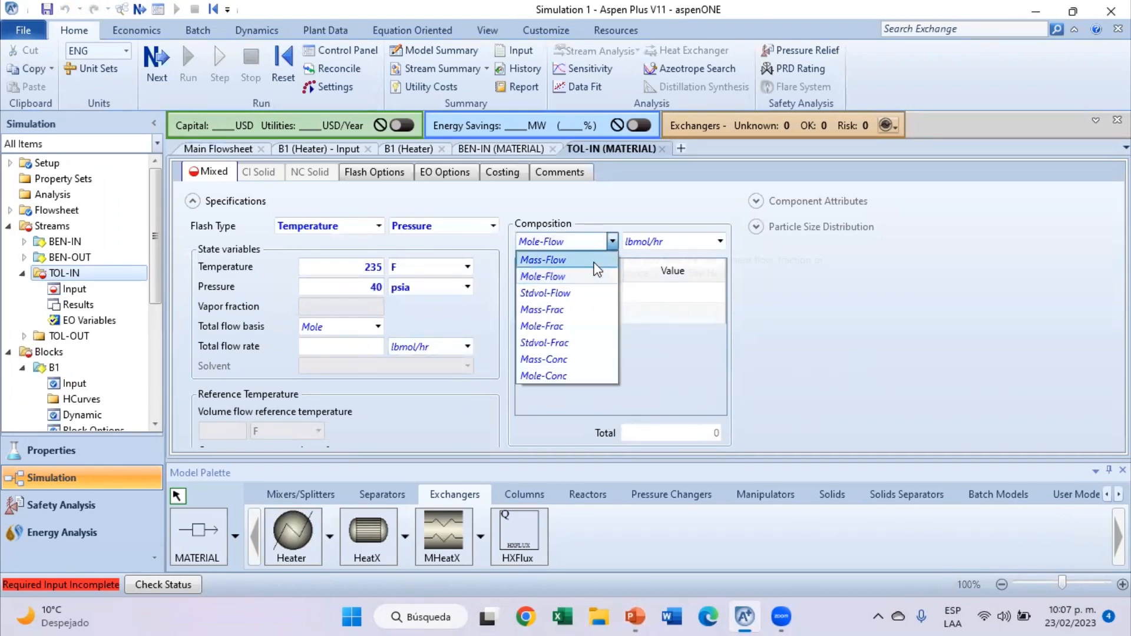
{"action": "left_click", "coordinate": [548, 276]}
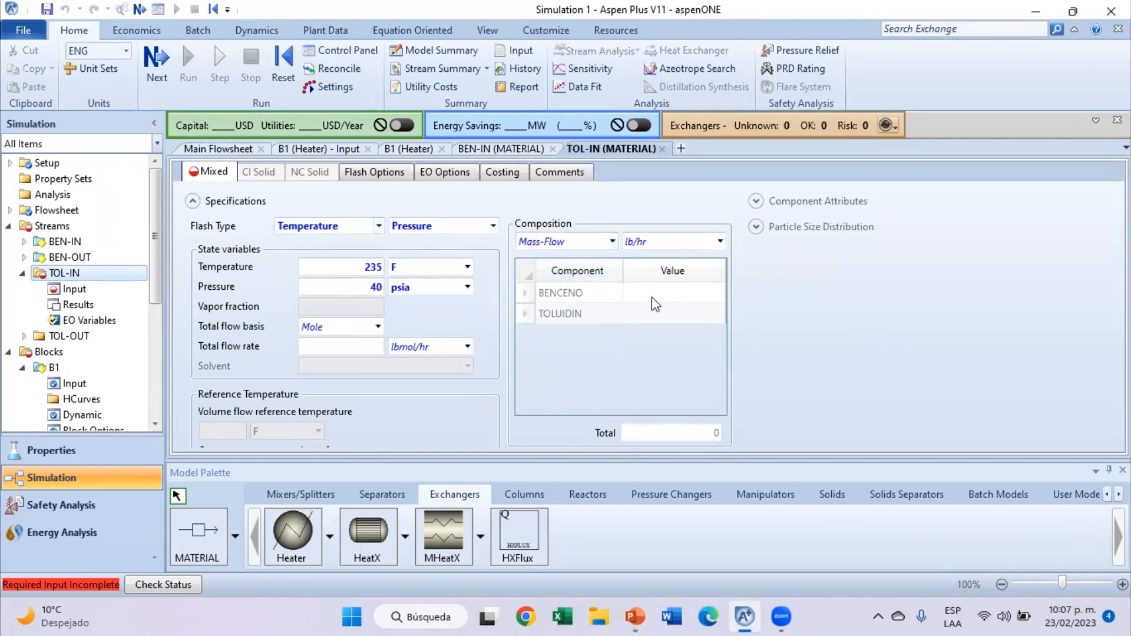
{"action": "left_click_drag", "start_coordinate": [651, 297], "coordinate": [659, 318]}
{"action": "left_click", "coordinate": [703, 324]}
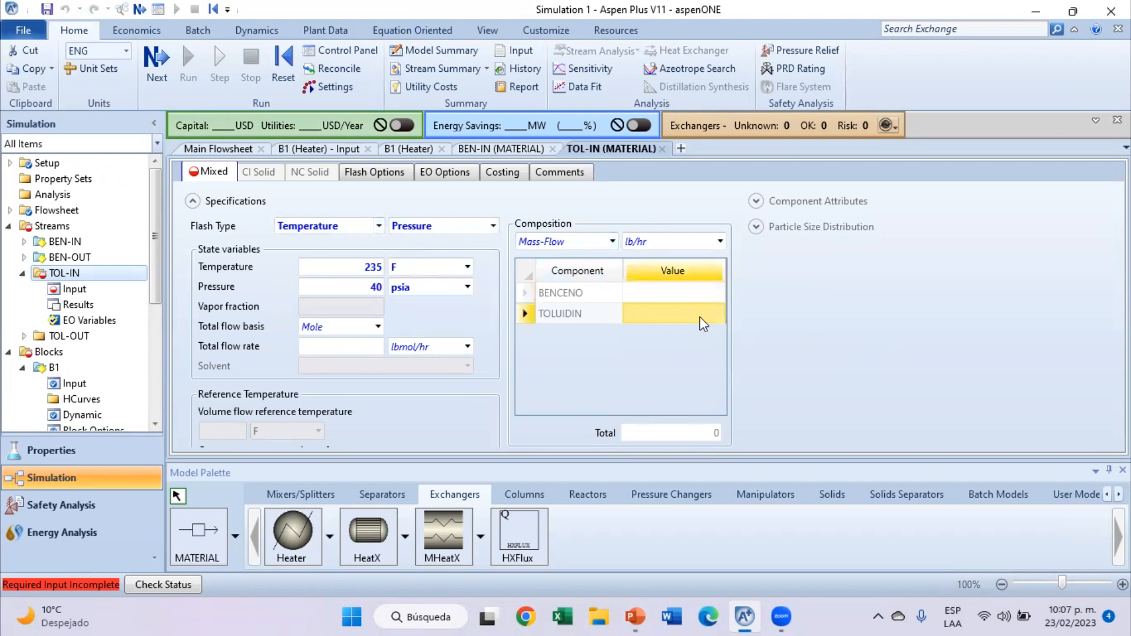
{"action": "type", "text": "50000"}
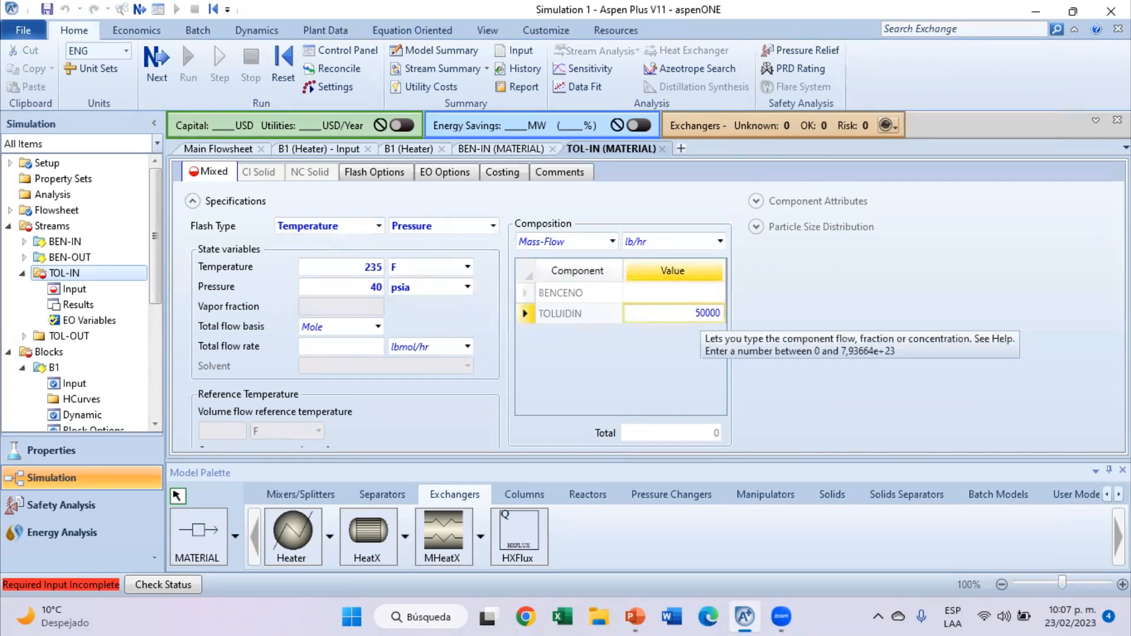
{"action": "key", "text": "Return"}
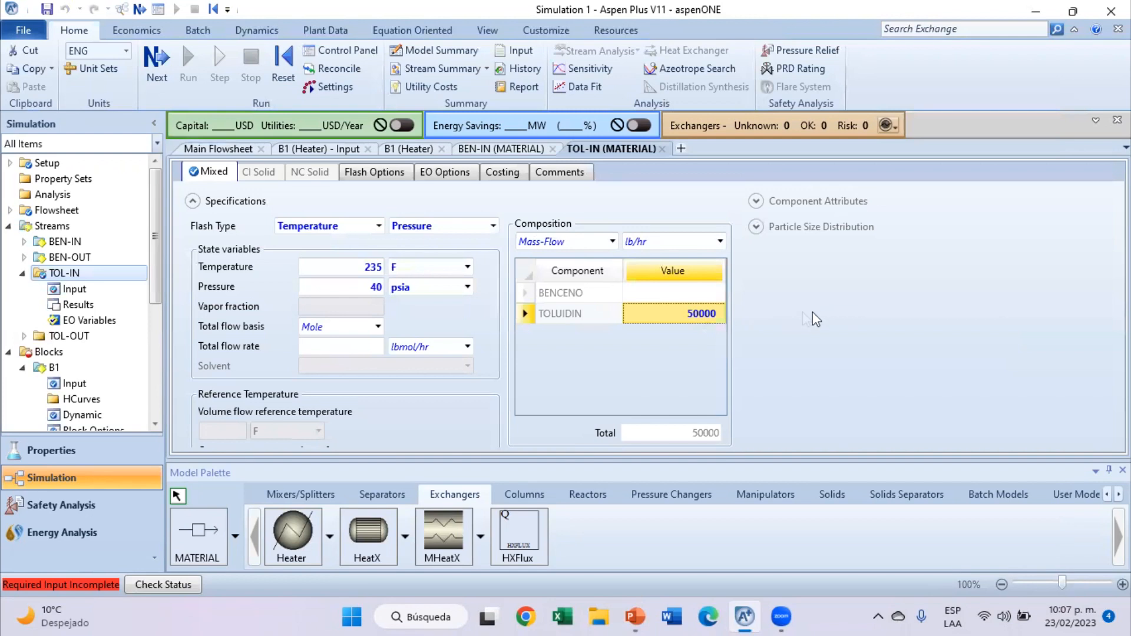
Open the specifications of heater B2 from the main flowsheet and set its flash type to Pressure and Duty.
{"action": "left_click", "coordinate": [225, 148]}
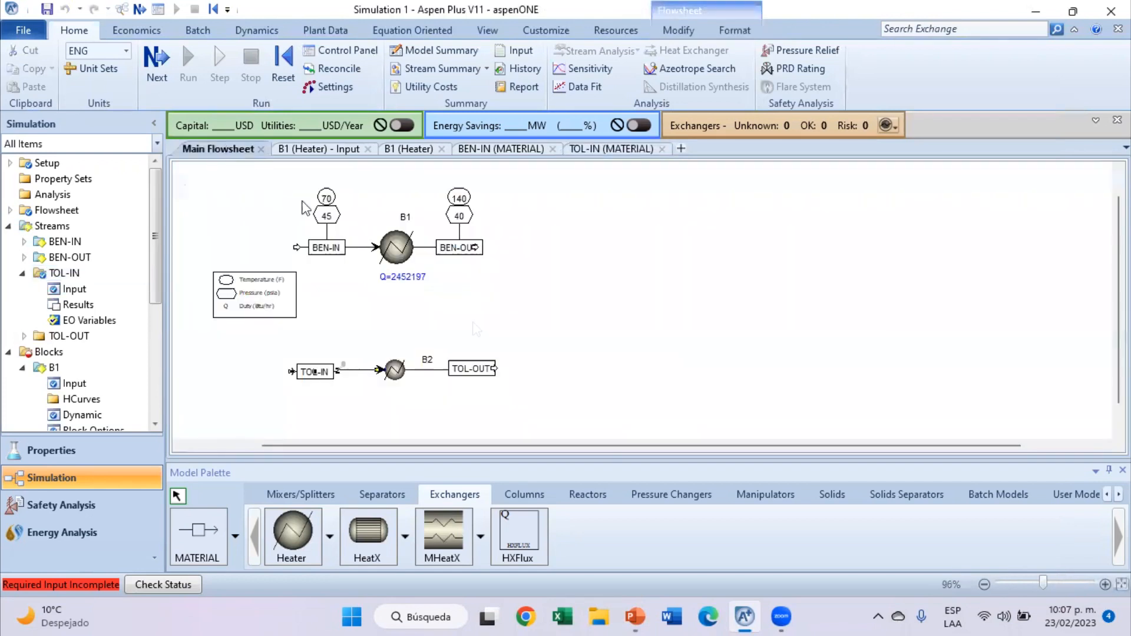
{"action": "left_click", "coordinate": [395, 377]}
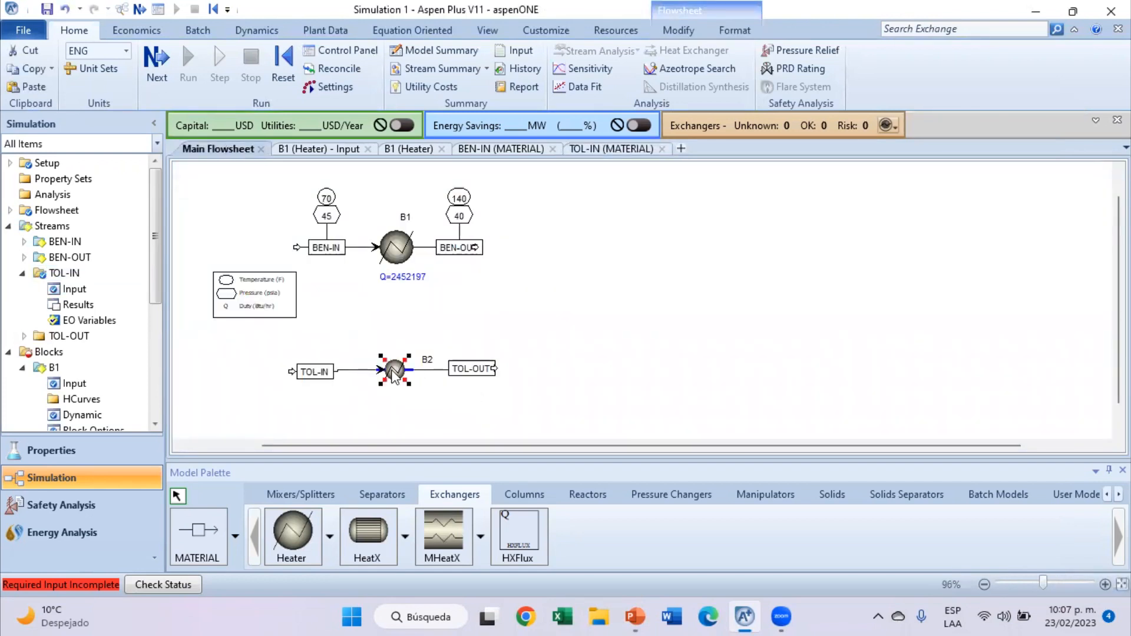
{"action": "double_click", "coordinate": [391, 370]}
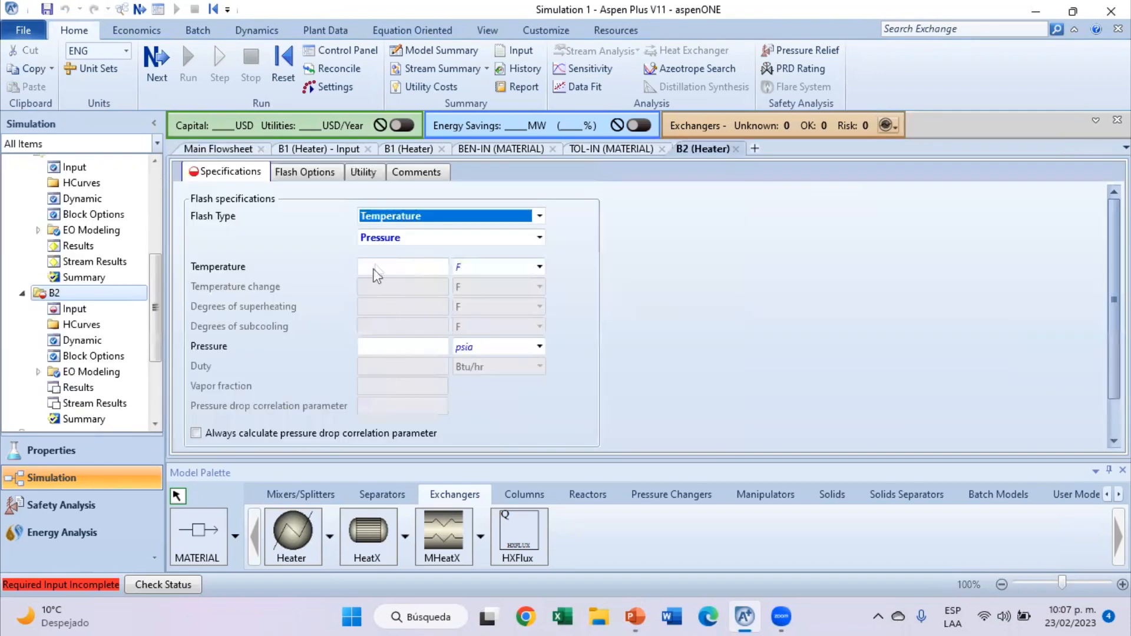
{"action": "left_click", "coordinate": [540, 216]}
{"action": "left_click", "coordinate": [518, 234]}
{"action": "left_click", "coordinate": [540, 239]}
{"action": "left_click", "coordinate": [536, 240]}
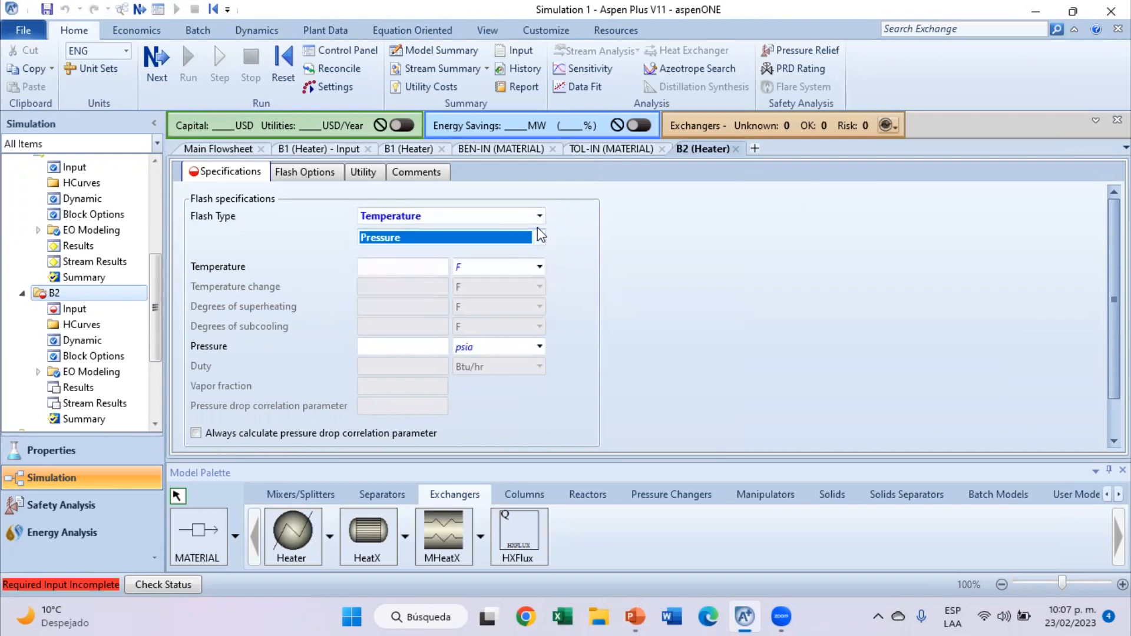
{"action": "left_click", "coordinate": [542, 217]}
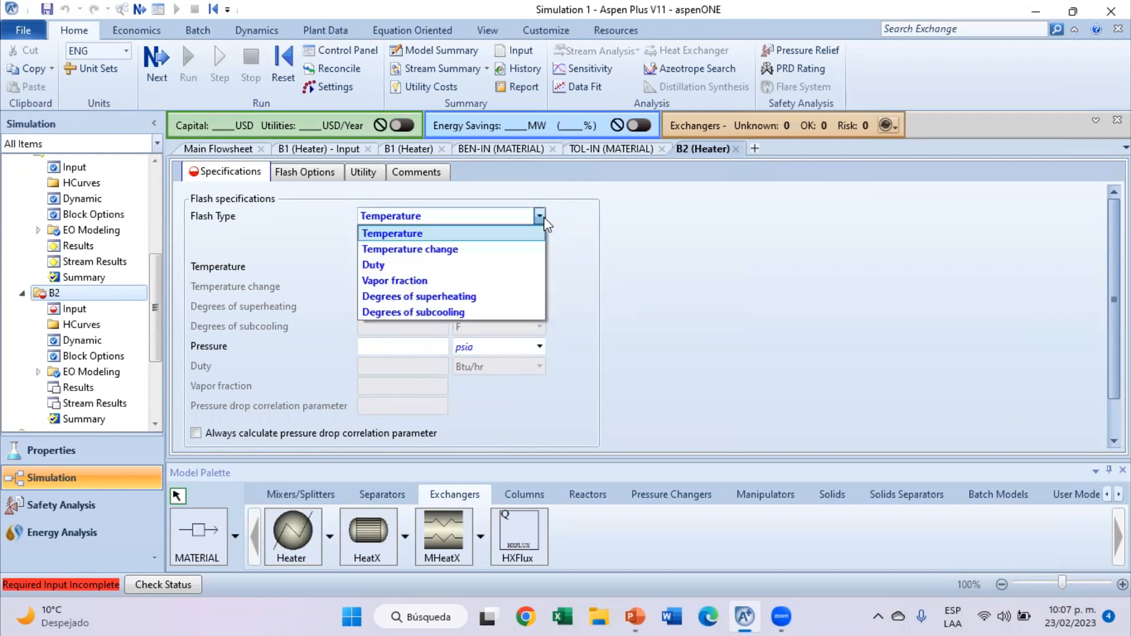
{"action": "left_click", "coordinate": [492, 266]}
{"action": "left_click", "coordinate": [418, 368]}
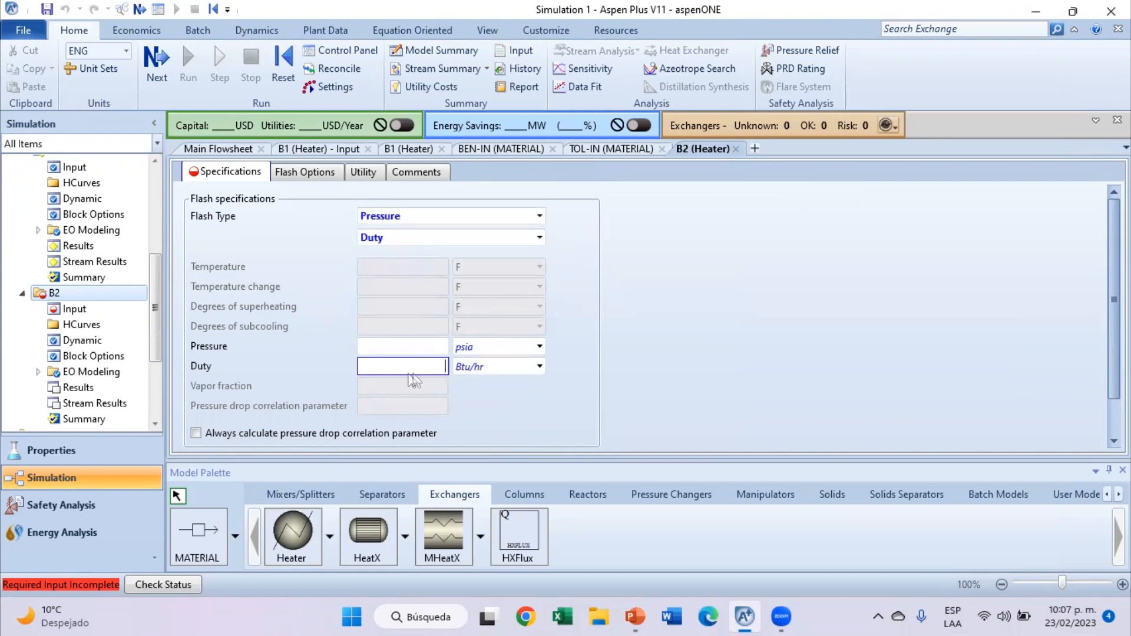
Open the results of heater B1 and copy its full-precision heat duty value.
{"action": "left_click", "coordinate": [243, 151]}
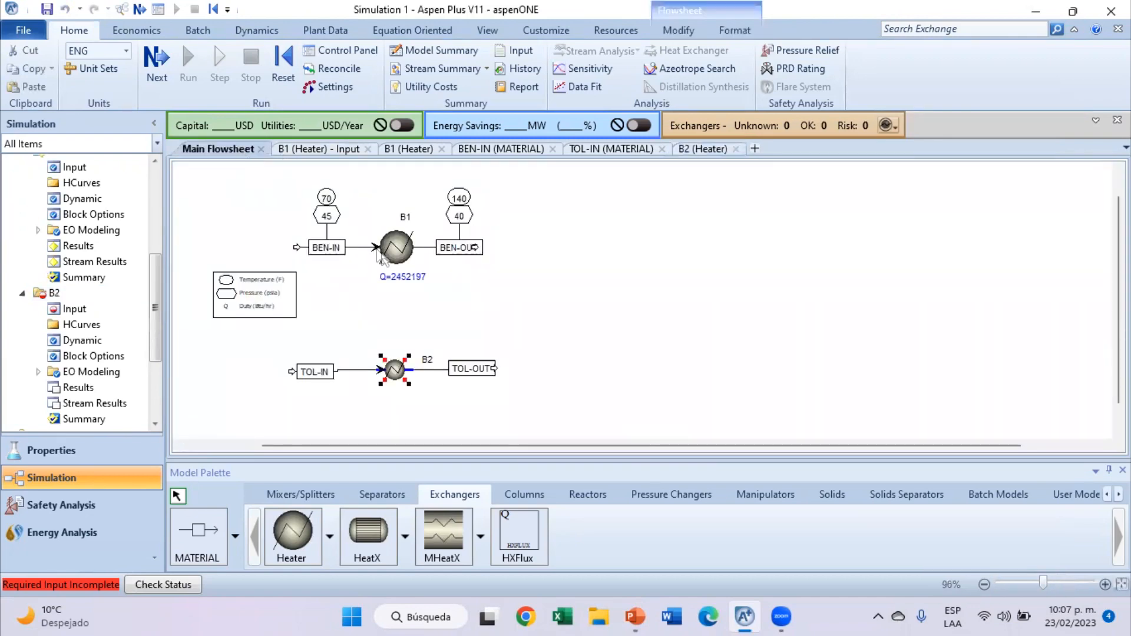
{"action": "right_click", "coordinate": [397, 253]}
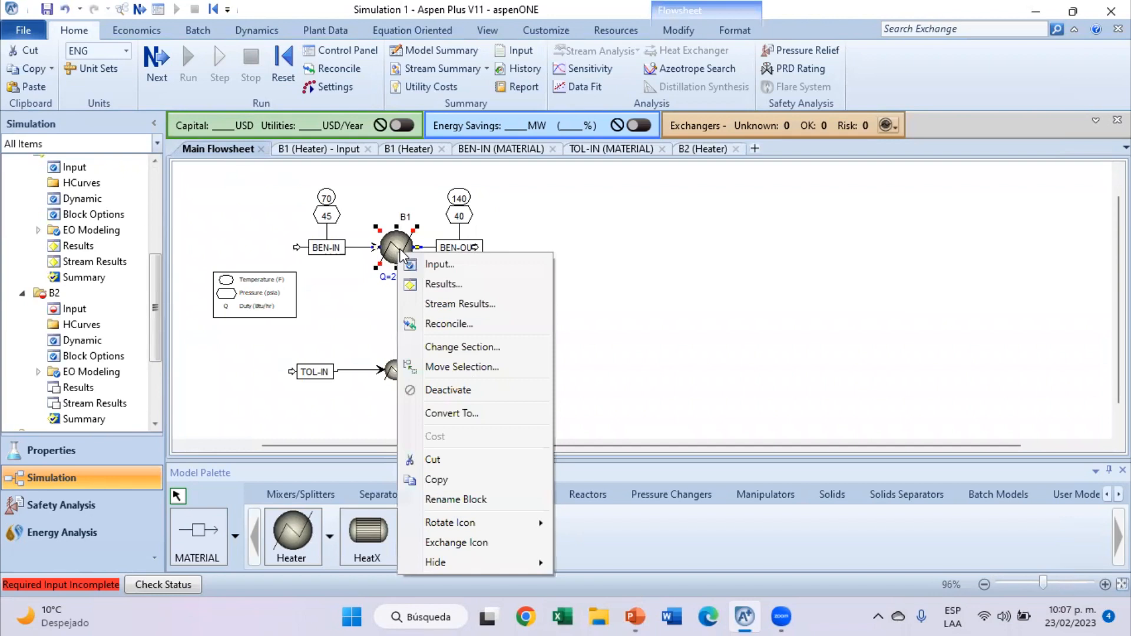
{"action": "left_click", "coordinate": [422, 287]}
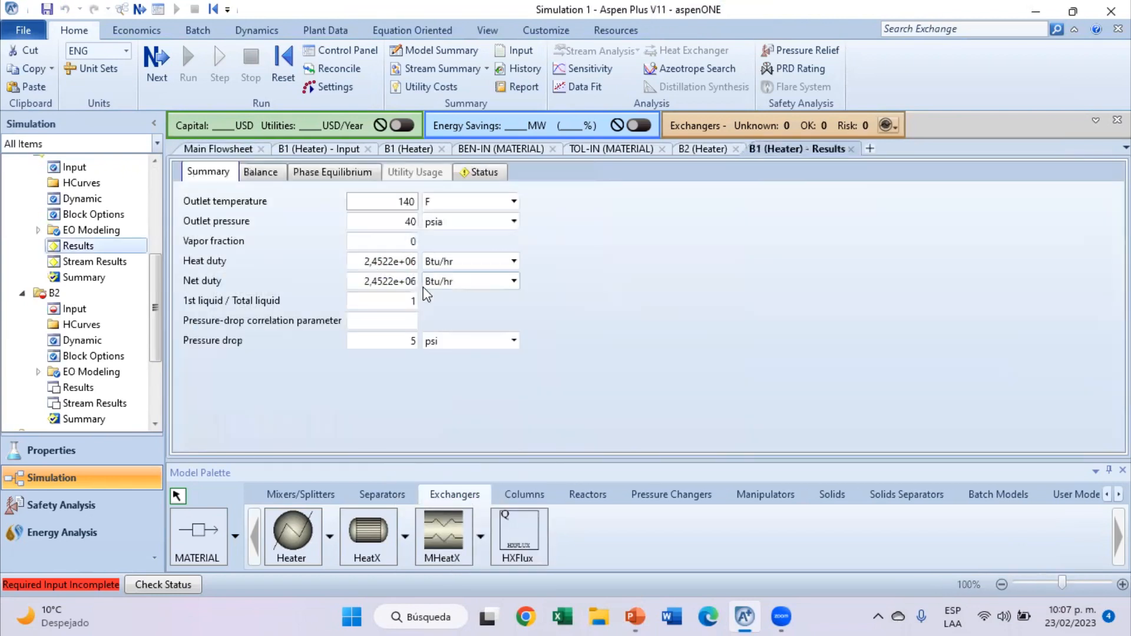
{"action": "left_click", "coordinate": [394, 261]}
{"action": "right_click", "coordinate": [393, 262]}
{"action": "left_click", "coordinate": [394, 263]}
{"action": "double_click", "coordinate": [391, 261]}
{"action": "right_click", "coordinate": [390, 260]}
{"action": "left_click", "coordinate": [425, 313]}
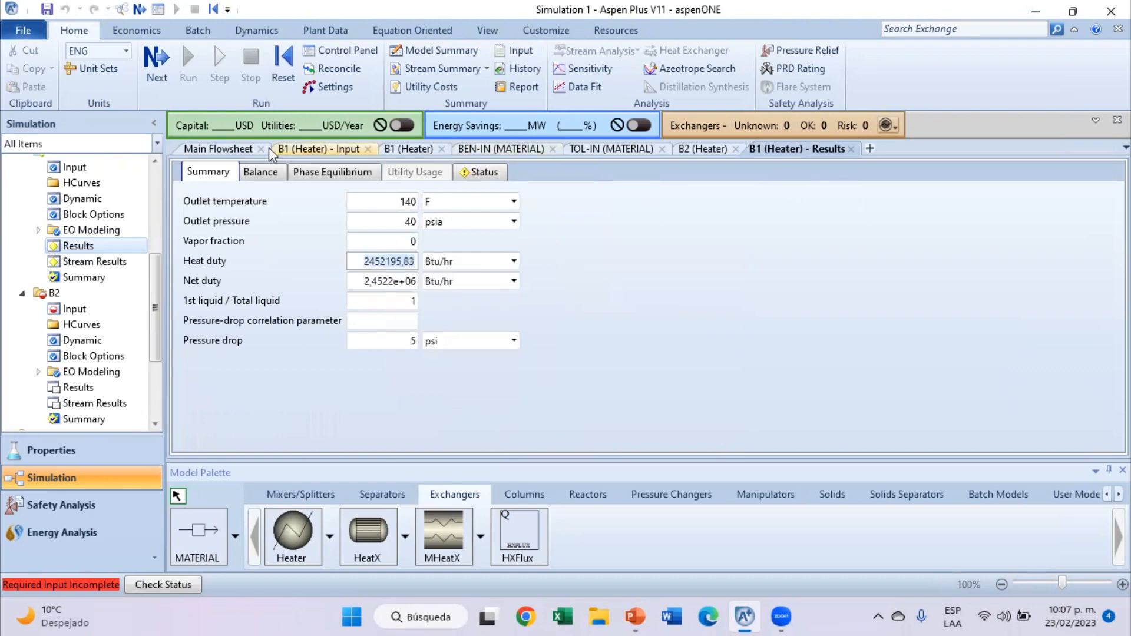
Set heater B2's duty to the negative of the heat duty copied from B1, in Btu/hr.
{"action": "left_click", "coordinate": [217, 149]}
{"action": "double_click", "coordinate": [396, 369]}
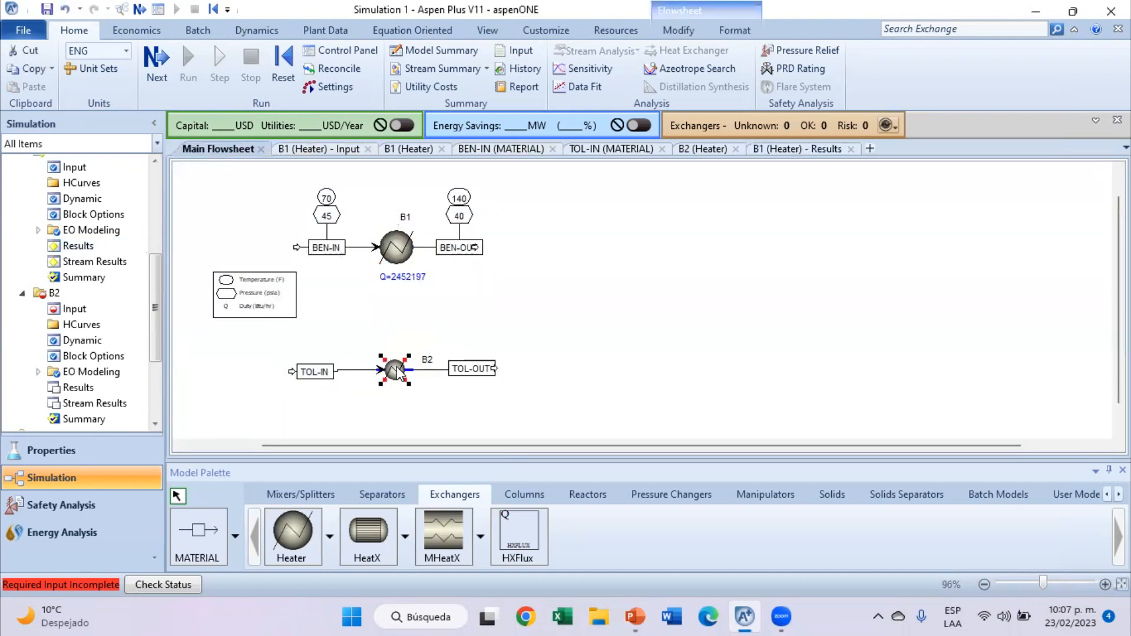
{"action": "left_click", "coordinate": [419, 367]}
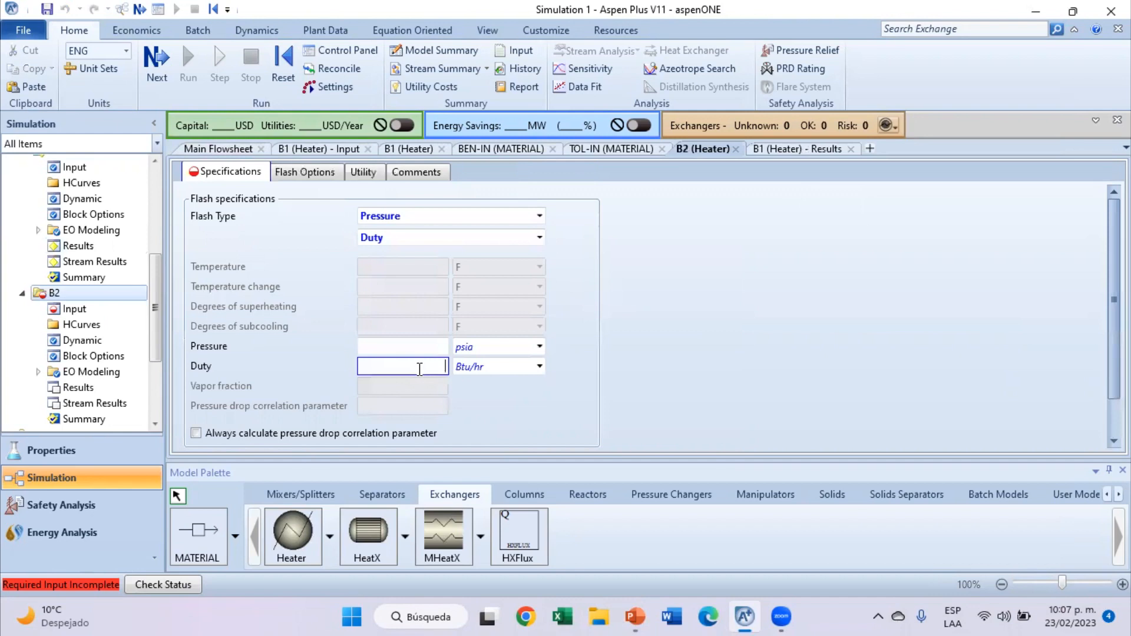
{"action": "key", "text": "ctrl+v"}
{"action": "key", "text": "Return"}
Set heater B2's pressure specification to -5 and run the simulation from the main flowsheet.
{"action": "left_click", "coordinate": [429, 350]}
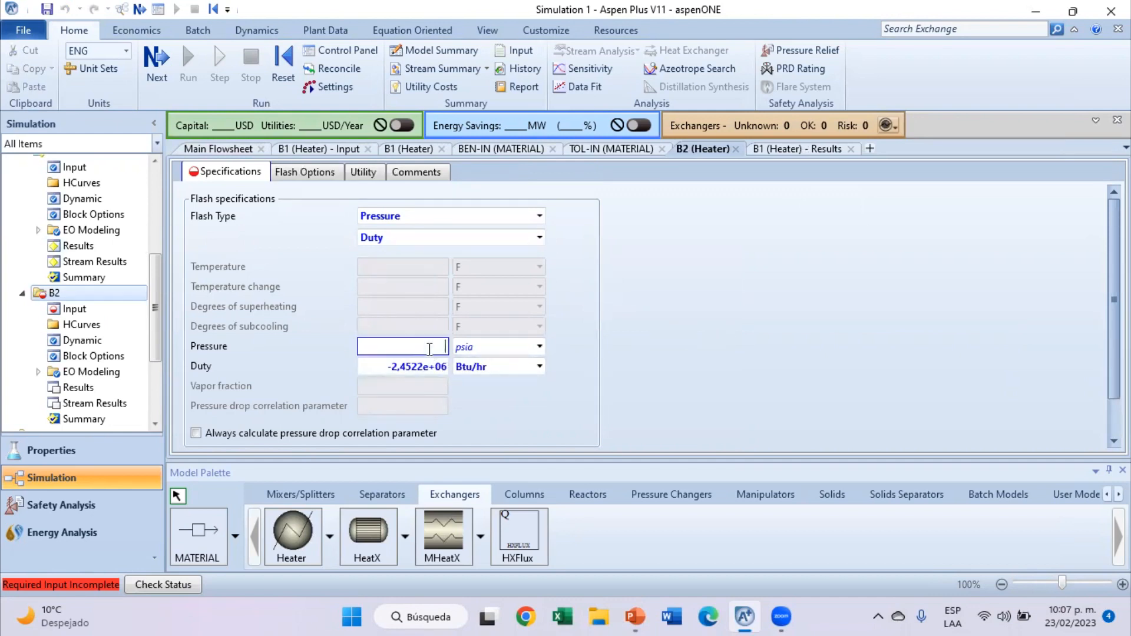
{"action": "type", "text": "-5"}
{"action": "key", "text": "Return"}
{"action": "left_click", "coordinate": [216, 149]}
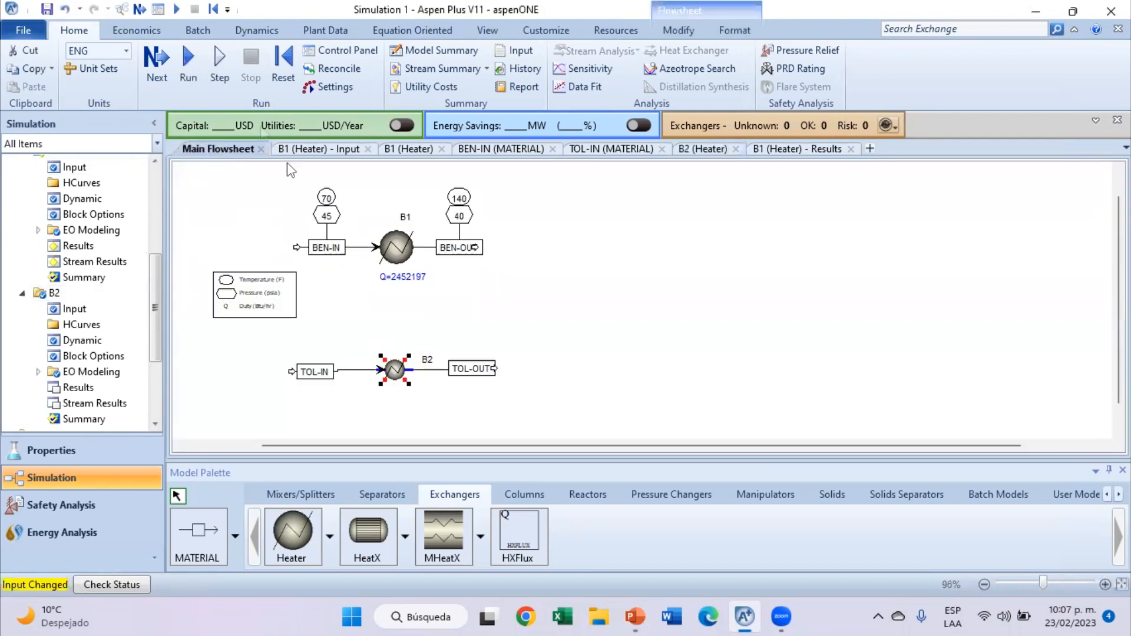
{"action": "left_click", "coordinate": [188, 65]}
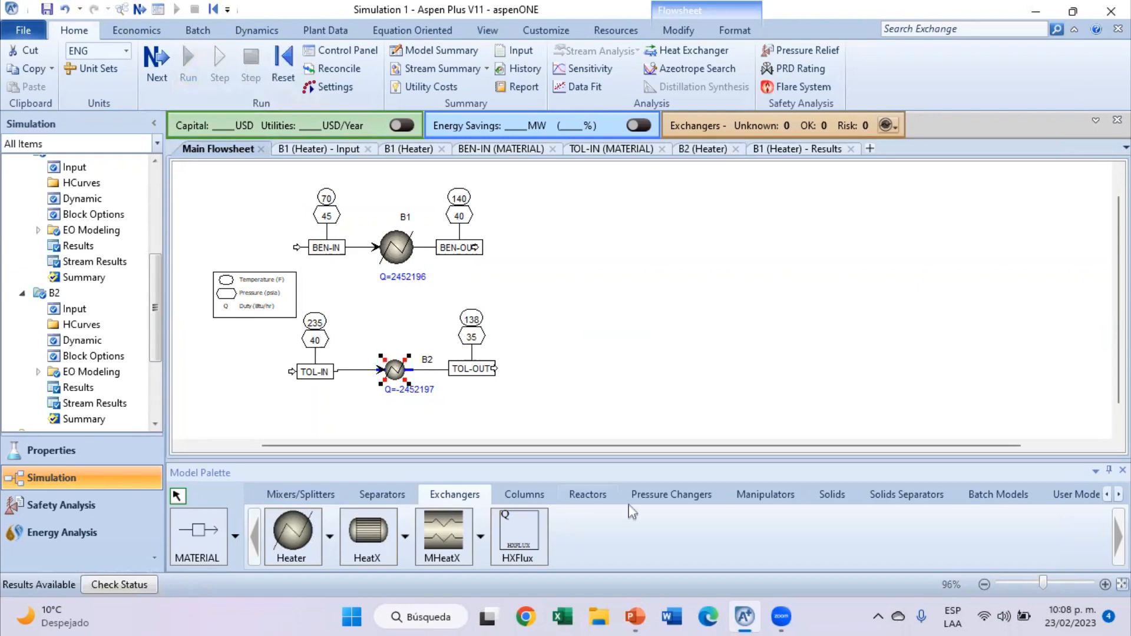
Compare the TOL-OUT temperature on the flowsheet with the target outlet temperature and o-toluidine flow on the PowerPoint slide.
{"action": "left_click", "coordinate": [647, 613]}
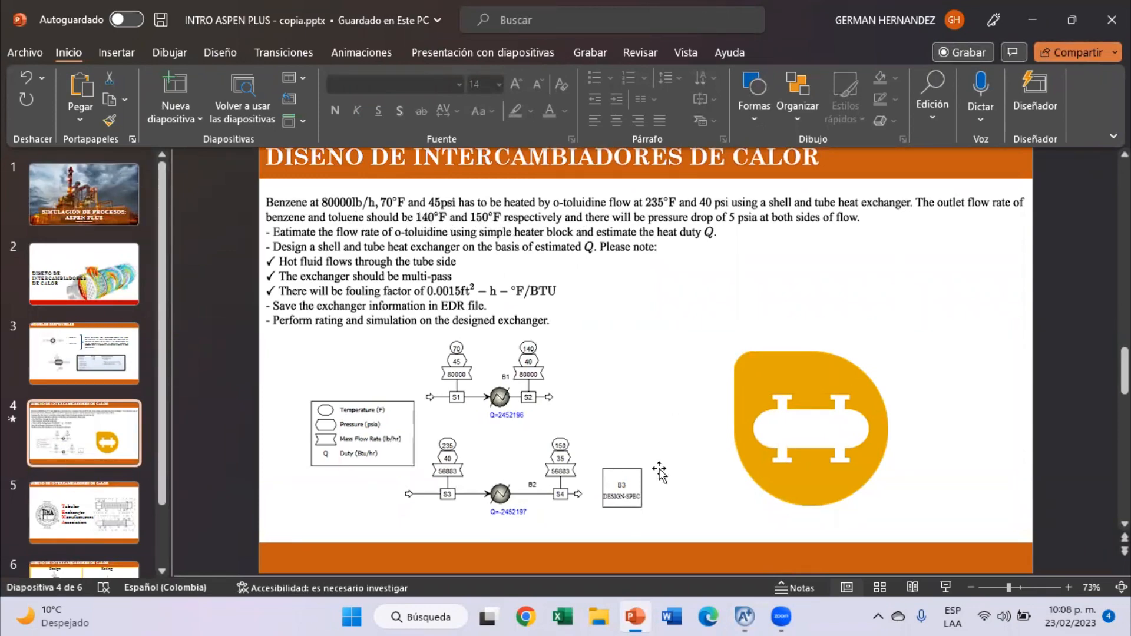
{"action": "left_click", "coordinate": [648, 618]}
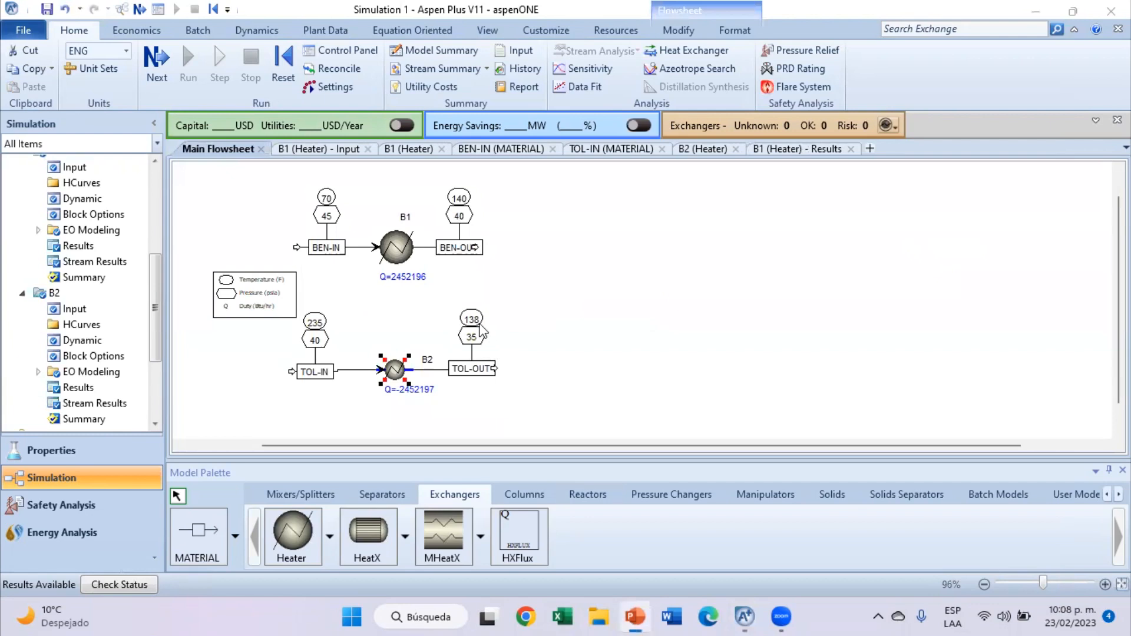
{"action": "scroll", "coordinate": [489, 344], "scroll_direction": "up", "scroll_amount": 1}
{"action": "left_click", "coordinate": [335, 383]}
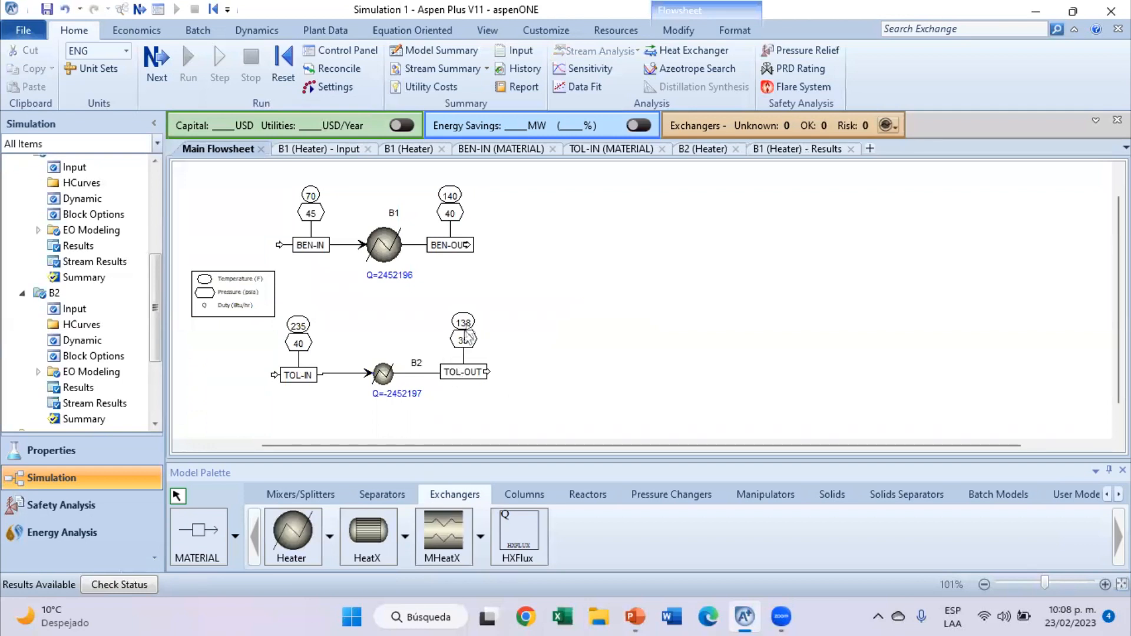
{"action": "left_click", "coordinate": [354, 373]}
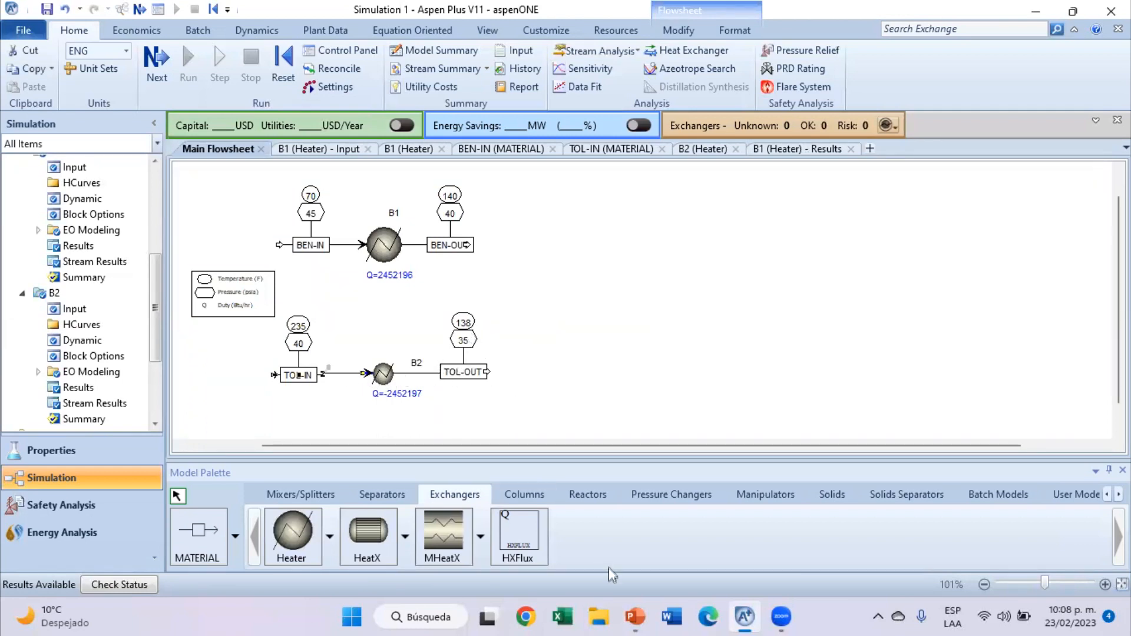
{"action": "left_click", "coordinate": [635, 617]}
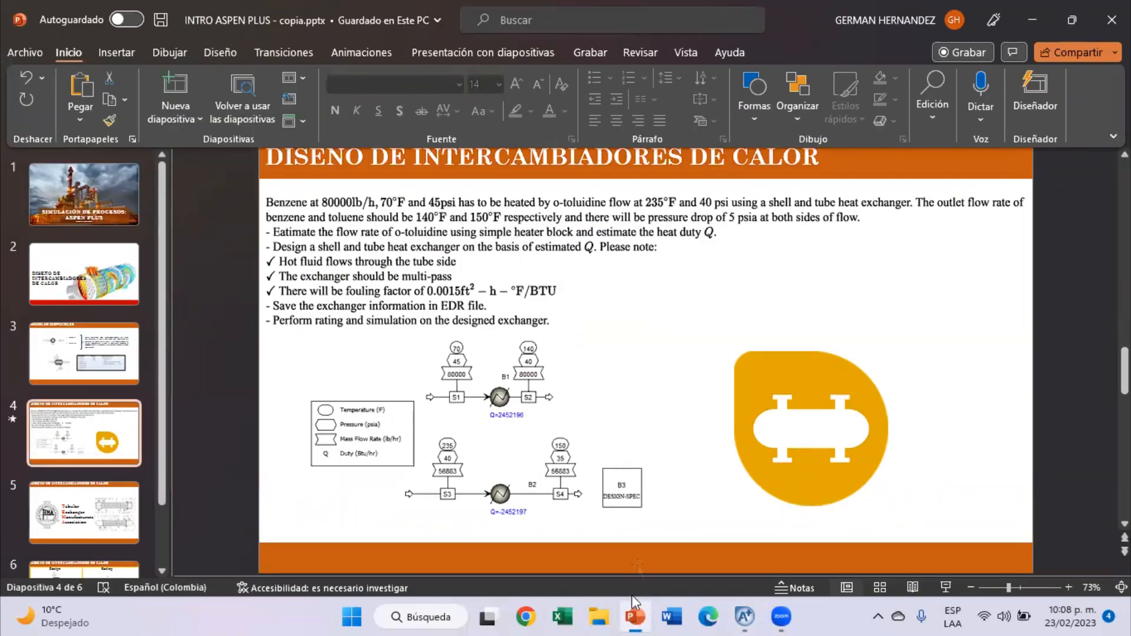
{"action": "left_click", "coordinate": [635, 617]}
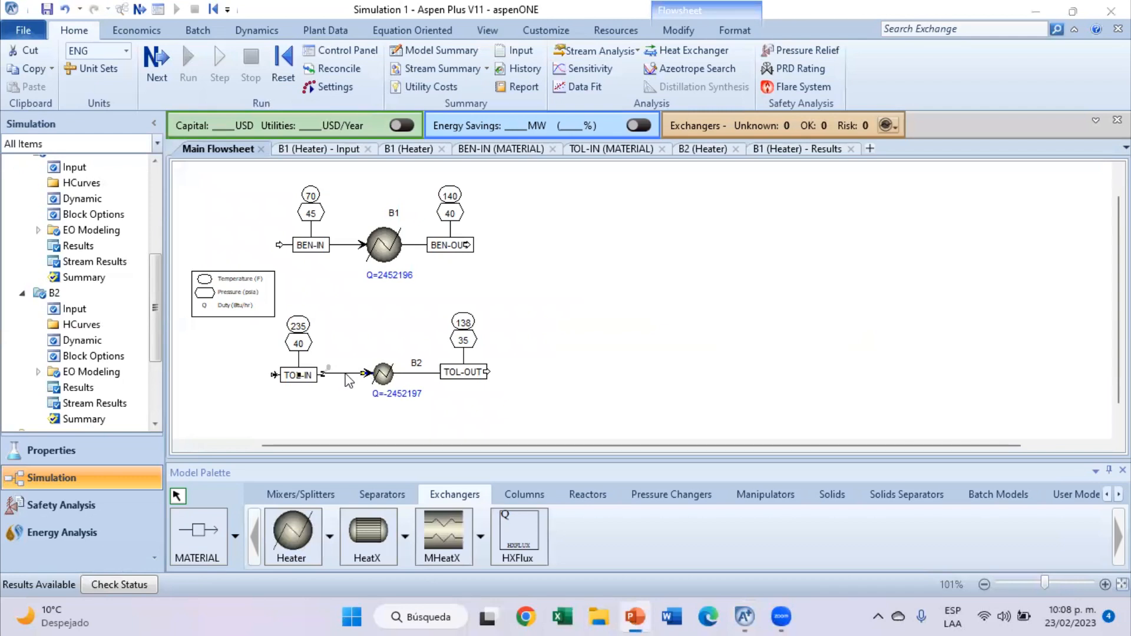
{"action": "left_click", "coordinate": [527, 375]}
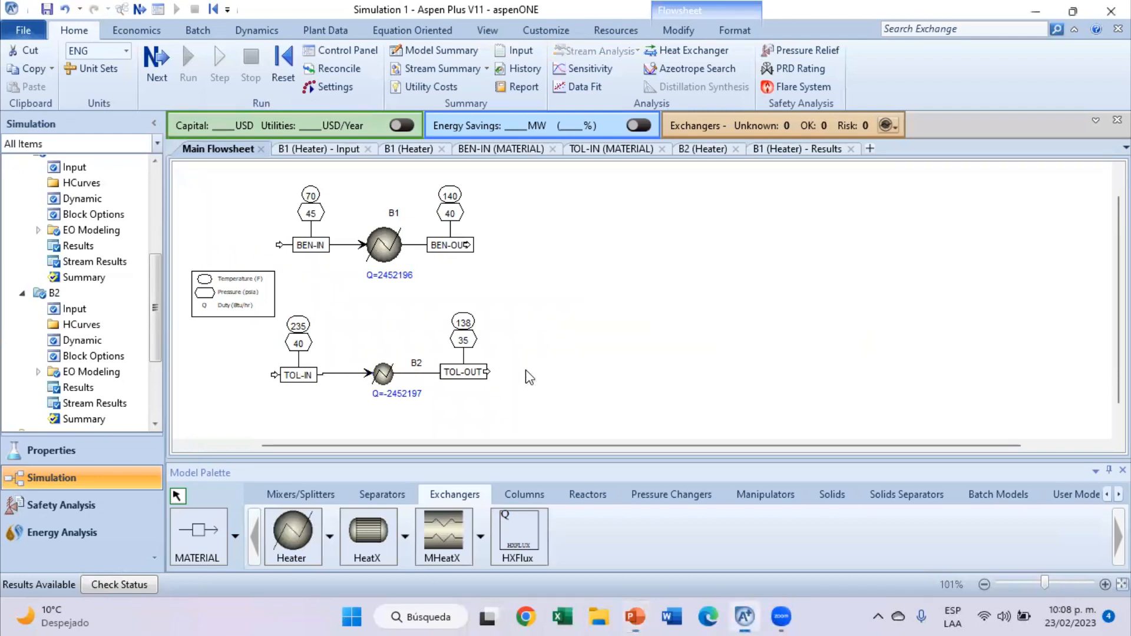
Find the Design-Spec manipulator in the model library and place one on the flowsheet beside stream TOL-OUT.
{"action": "left_click", "coordinate": [713, 491]}
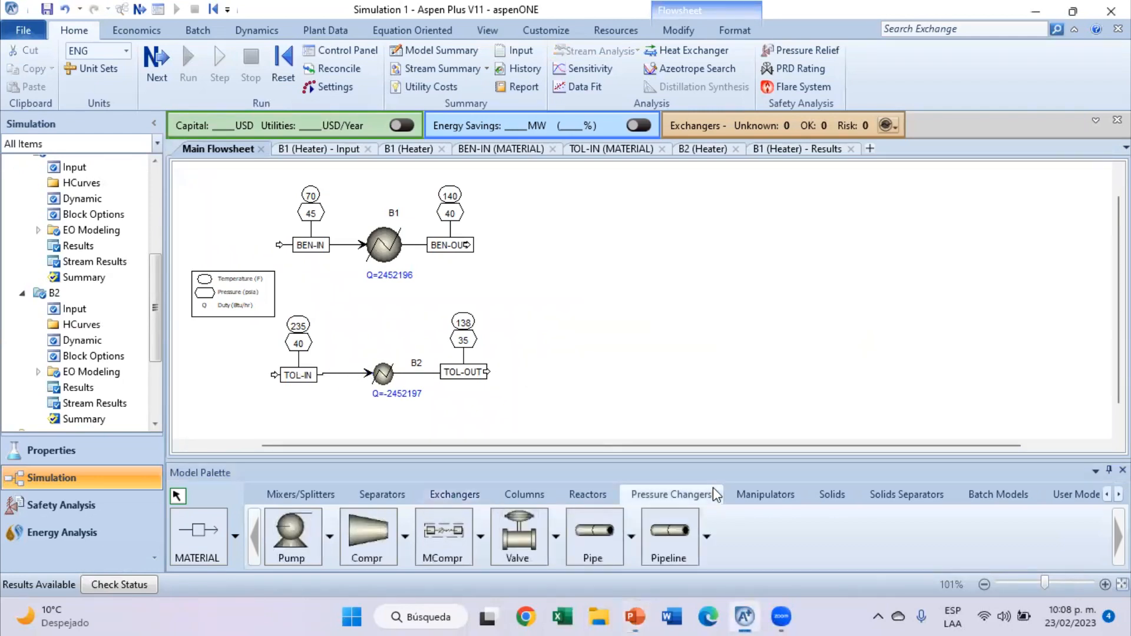
{"action": "left_click", "coordinate": [888, 499]}
{"action": "left_click", "coordinate": [988, 492]}
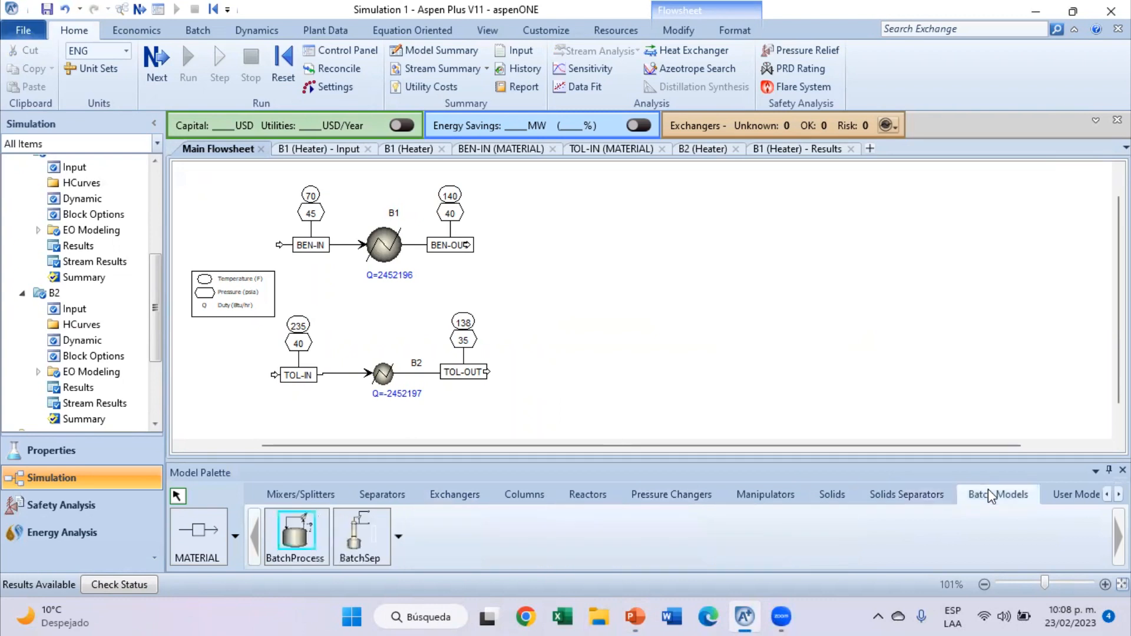
{"action": "left_click", "coordinate": [577, 494]}
{"action": "left_click", "coordinate": [539, 491]}
{"action": "left_click", "coordinate": [482, 491]}
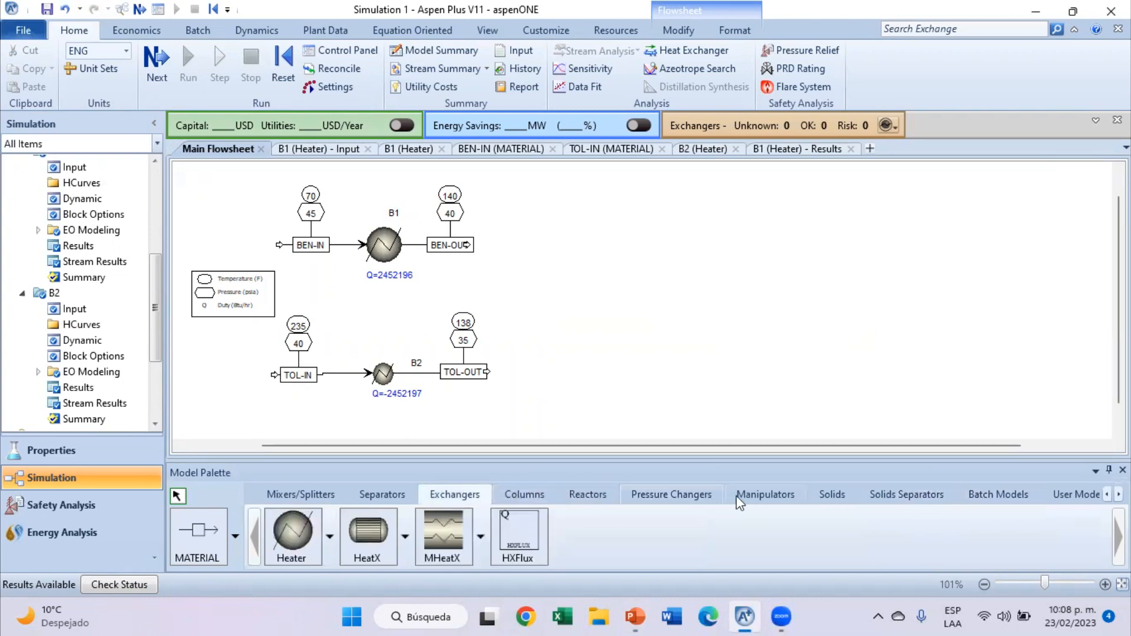
{"action": "left_click", "coordinate": [758, 496]}
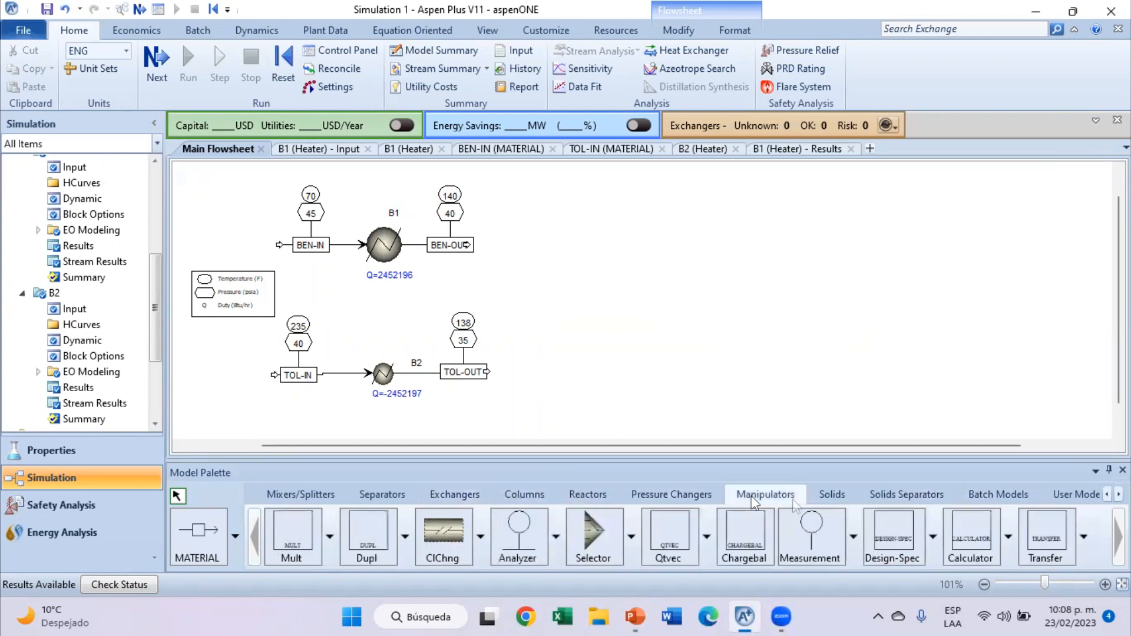
{"action": "left_click", "coordinate": [896, 540]}
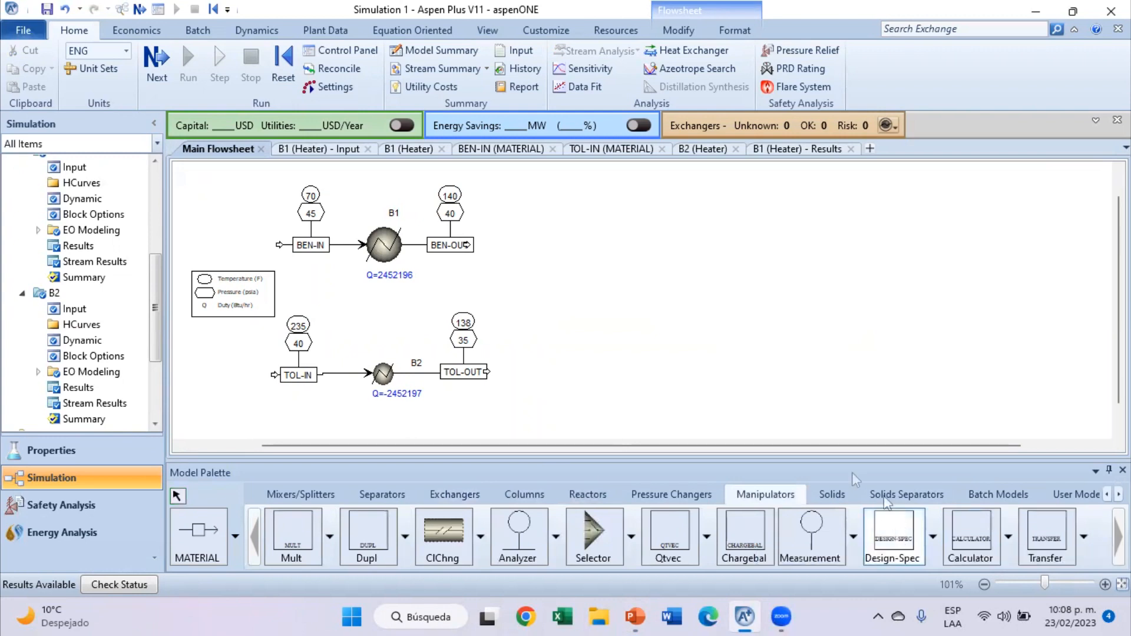
{"action": "left_click", "coordinate": [603, 373]}
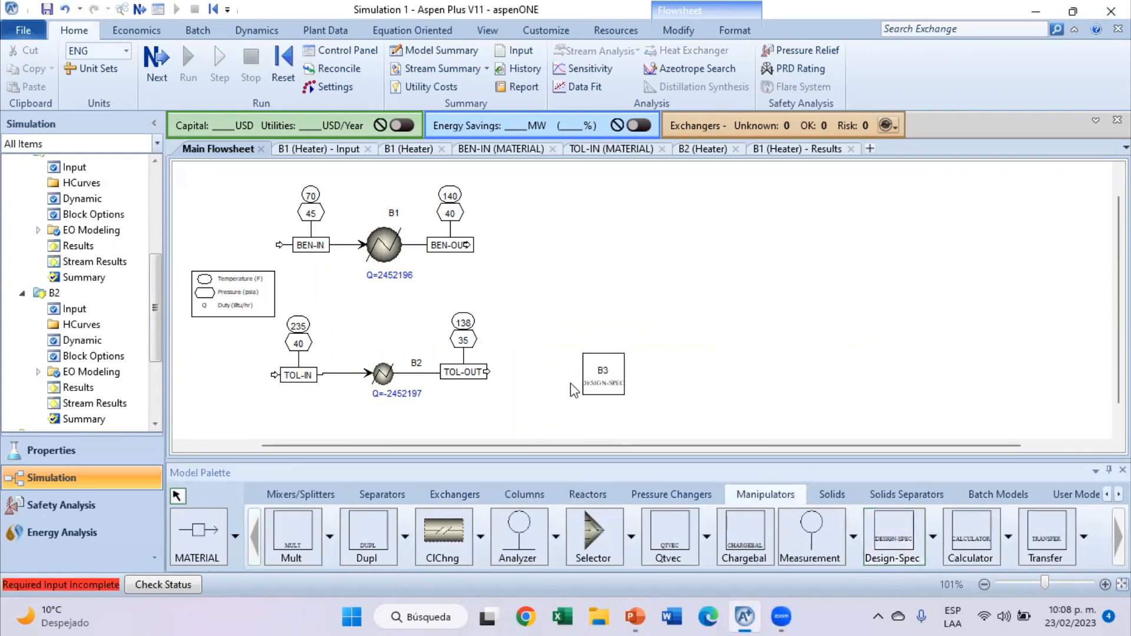
Open design specification B3 and add a sampled variable named T8.
{"action": "left_click", "coordinate": [613, 376]}
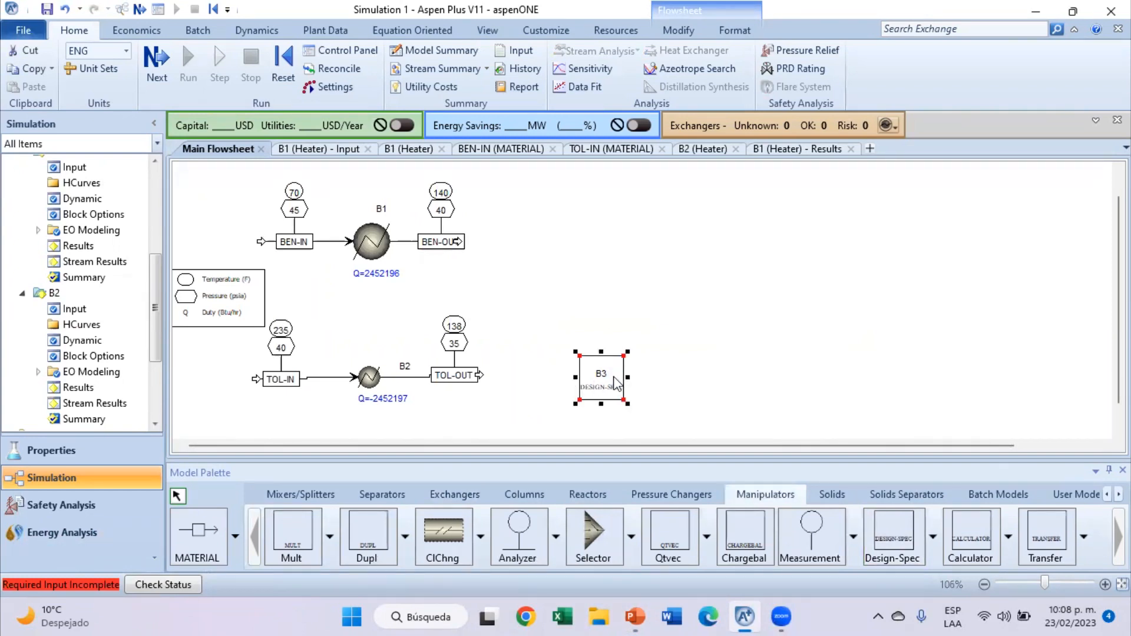
{"action": "double_click", "coordinate": [612, 380]}
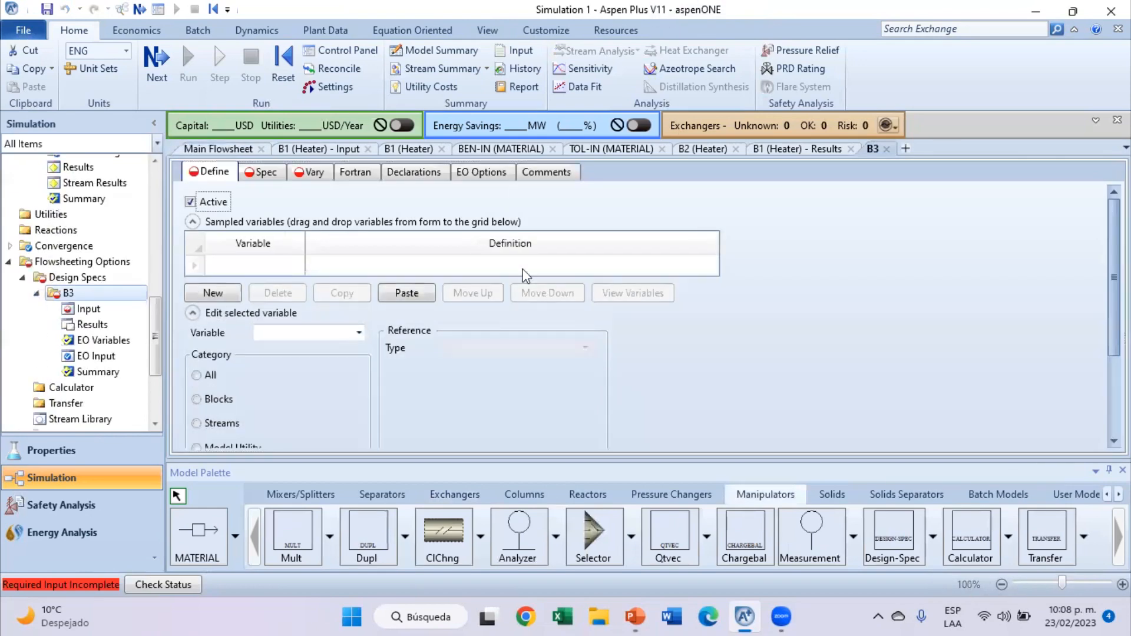
{"action": "scroll", "coordinate": [252, 261], "scroll_direction": "down", "scroll_amount": 1}
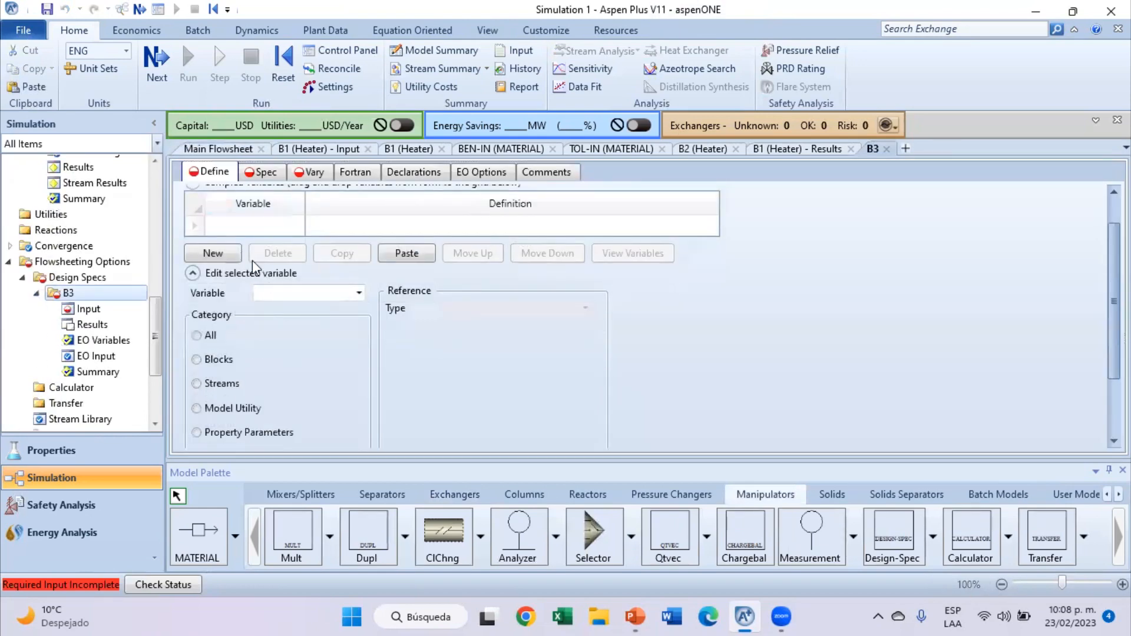
{"action": "left_click", "coordinate": [249, 228]}
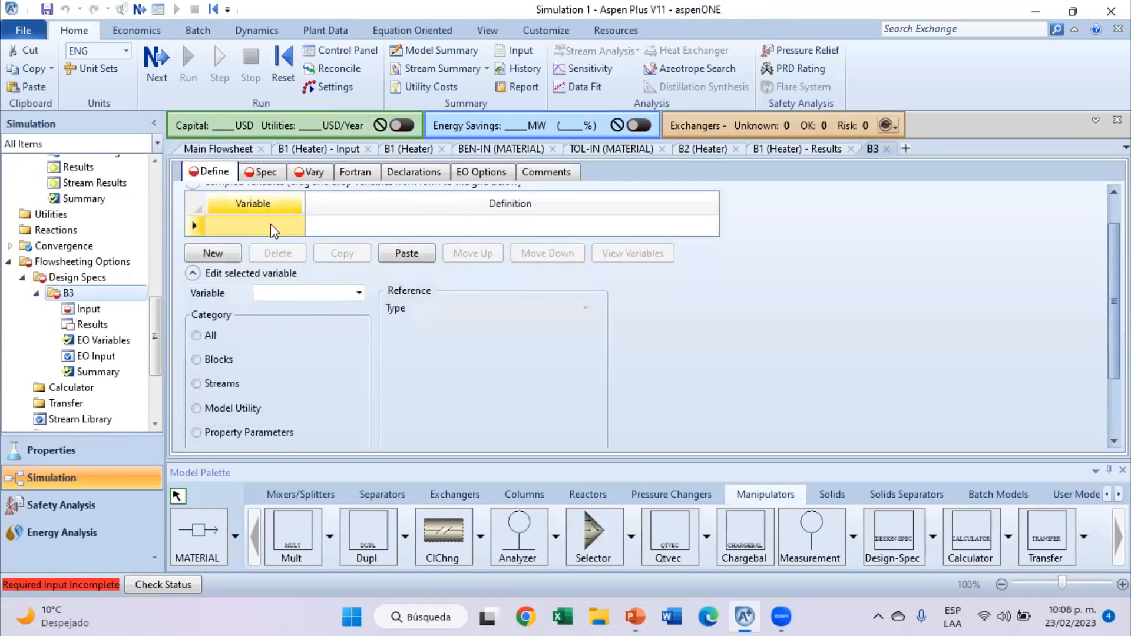
{"action": "type", "text": "T9"}
{"action": "key", "text": "BackSpace"}
{"action": "type", "text": "8"}
{"action": "key", "text": "BackSpace"}
{"action": "type", "text": "8"}
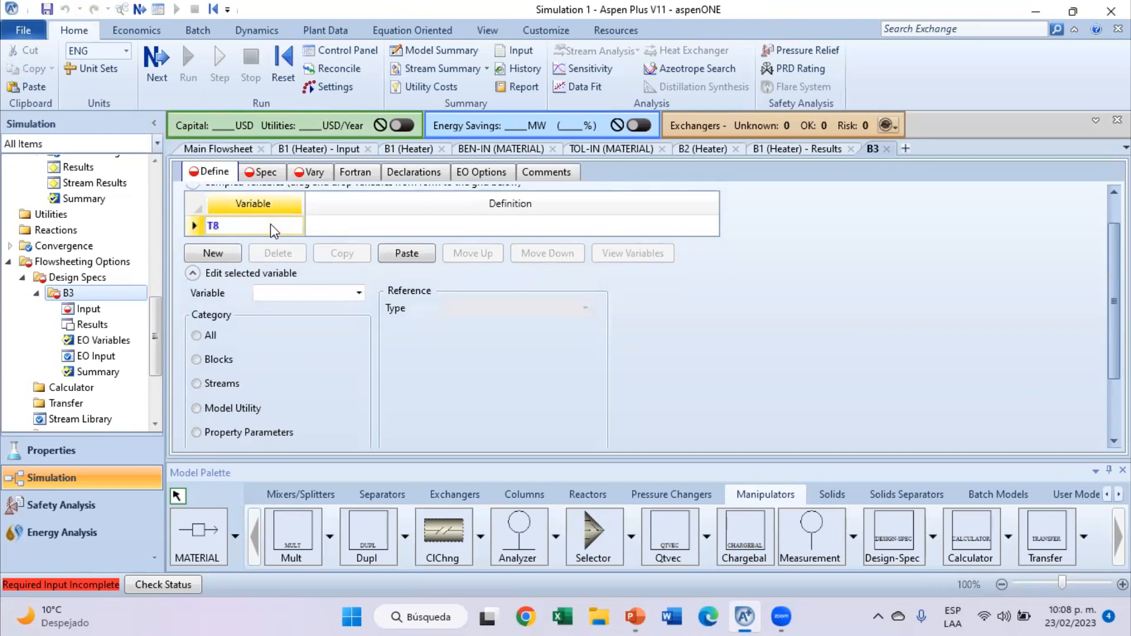
{"action": "key", "text": "Return"}
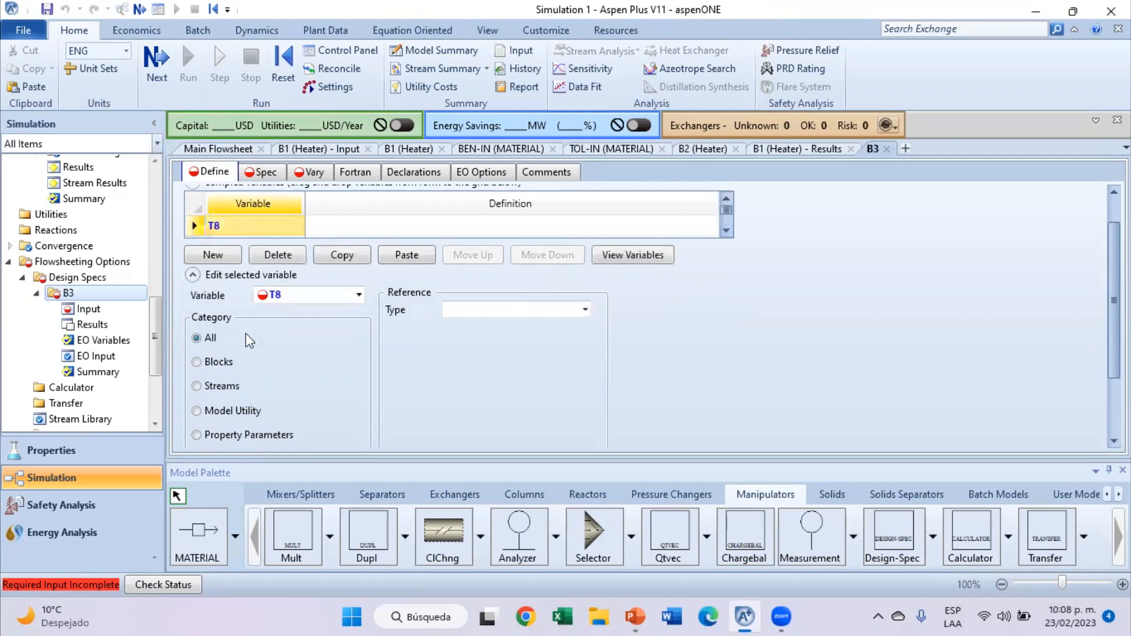
Set the reference type of sampled variable T8 to Stream-Var.
{"action": "left_click", "coordinate": [585, 311]}
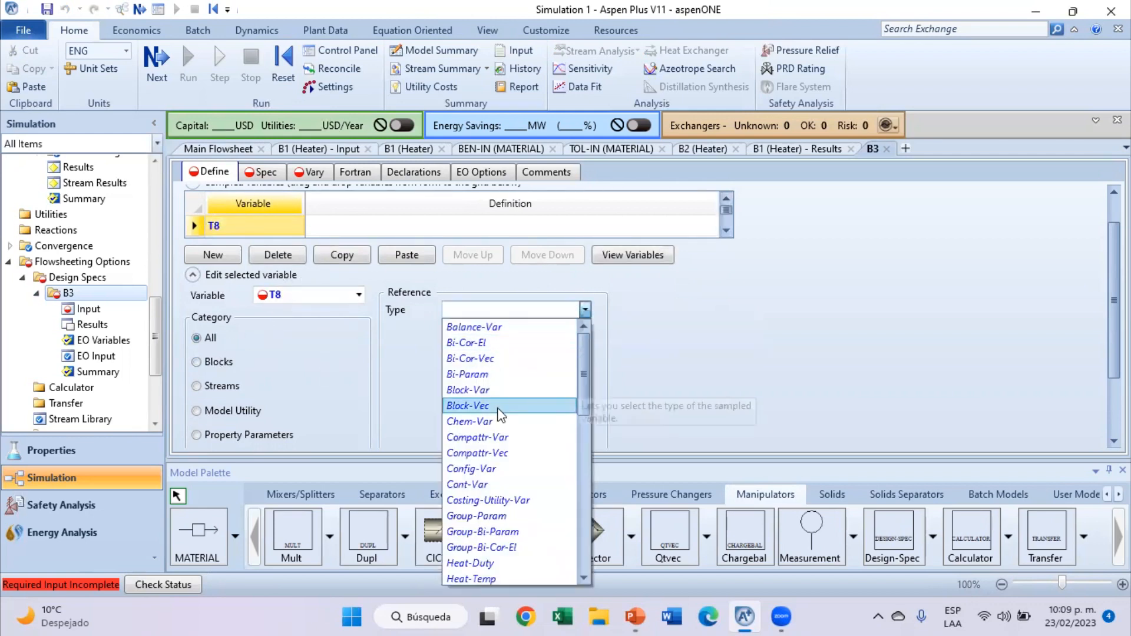
{"action": "scroll", "coordinate": [508, 501], "scroll_direction": "down", "scroll_amount": 1}
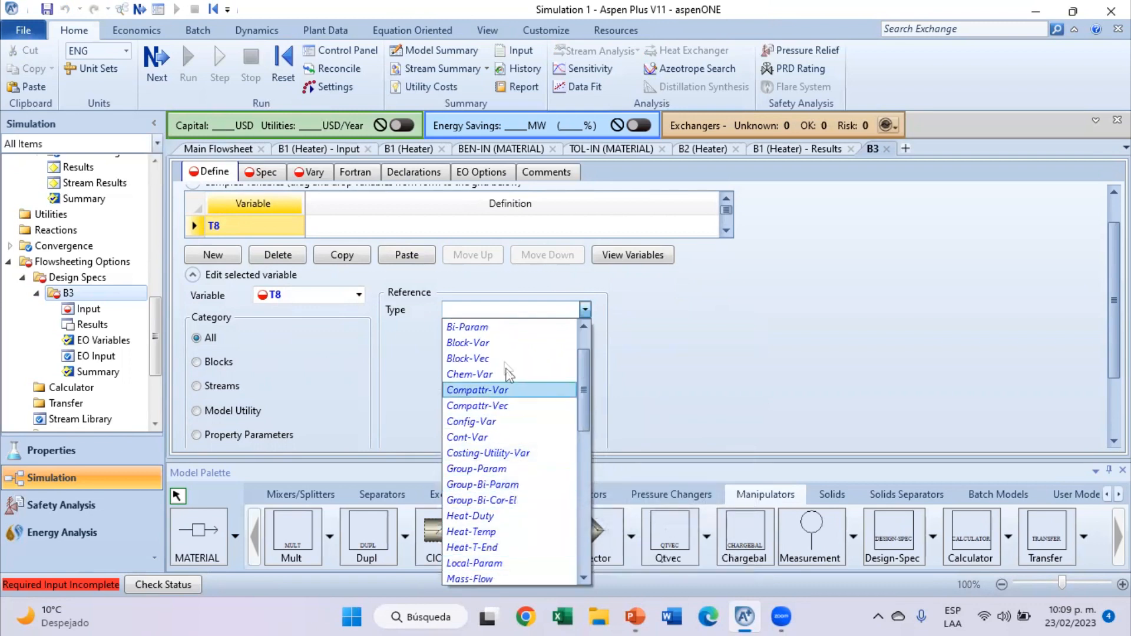
{"action": "scroll", "coordinate": [523, 471], "scroll_direction": "down", "scroll_amount": 3}
{"action": "scroll", "coordinate": [511, 525], "scroll_direction": "down", "scroll_amount": 6}
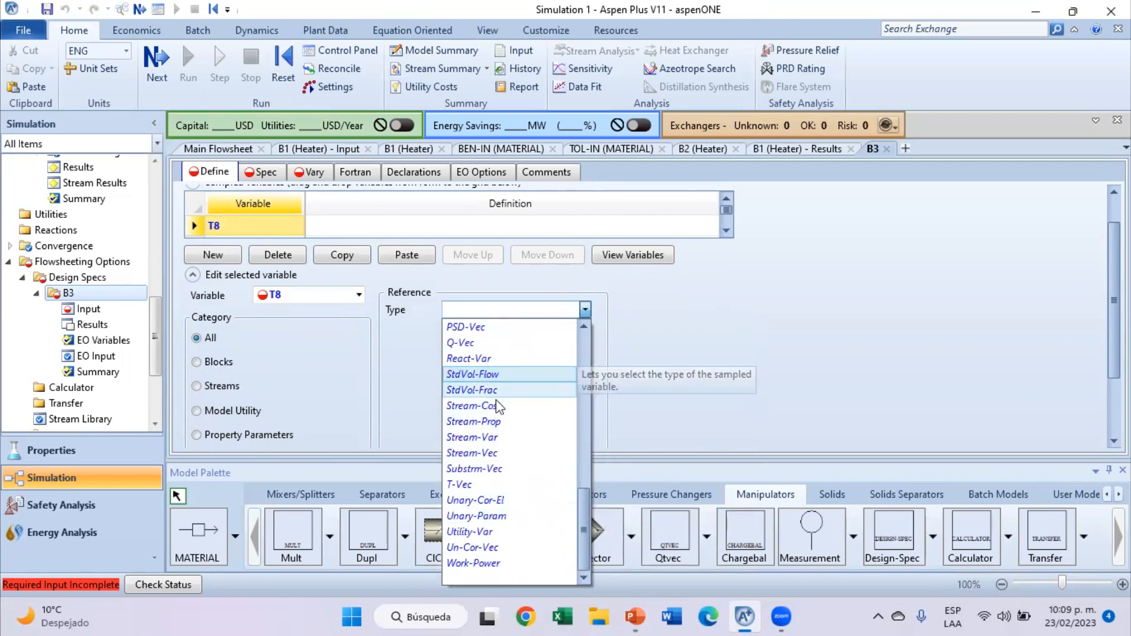
{"action": "left_click", "coordinate": [511, 439]}
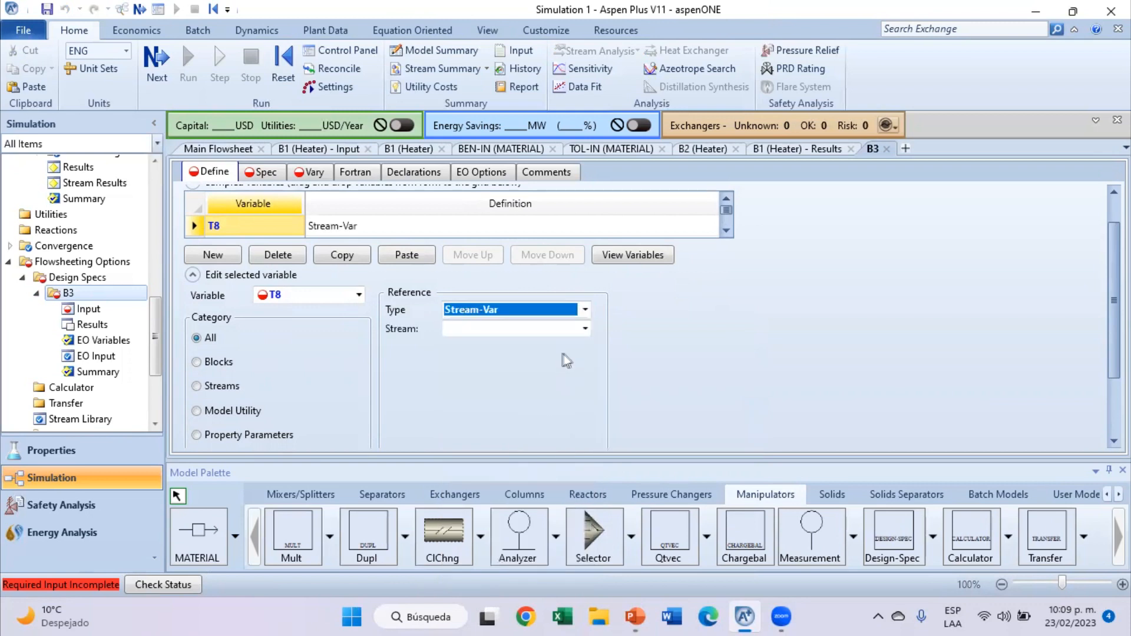
Reference T8 to stream TOL-OUT with the variable TEMP.
{"action": "left_click", "coordinate": [586, 328]}
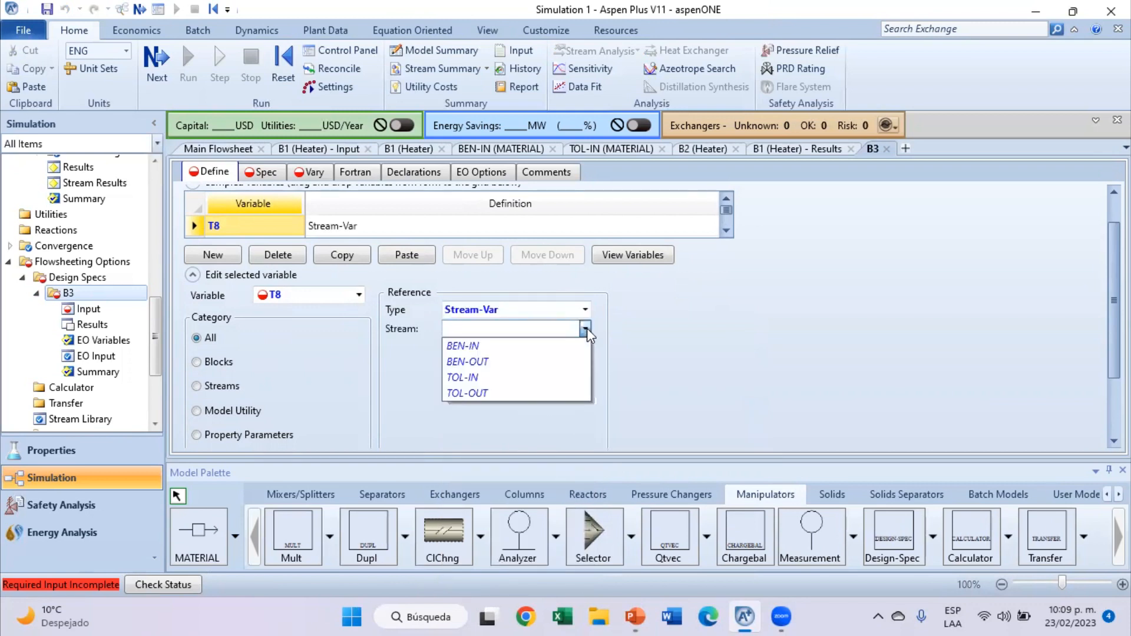
{"action": "left_click", "coordinate": [521, 378]}
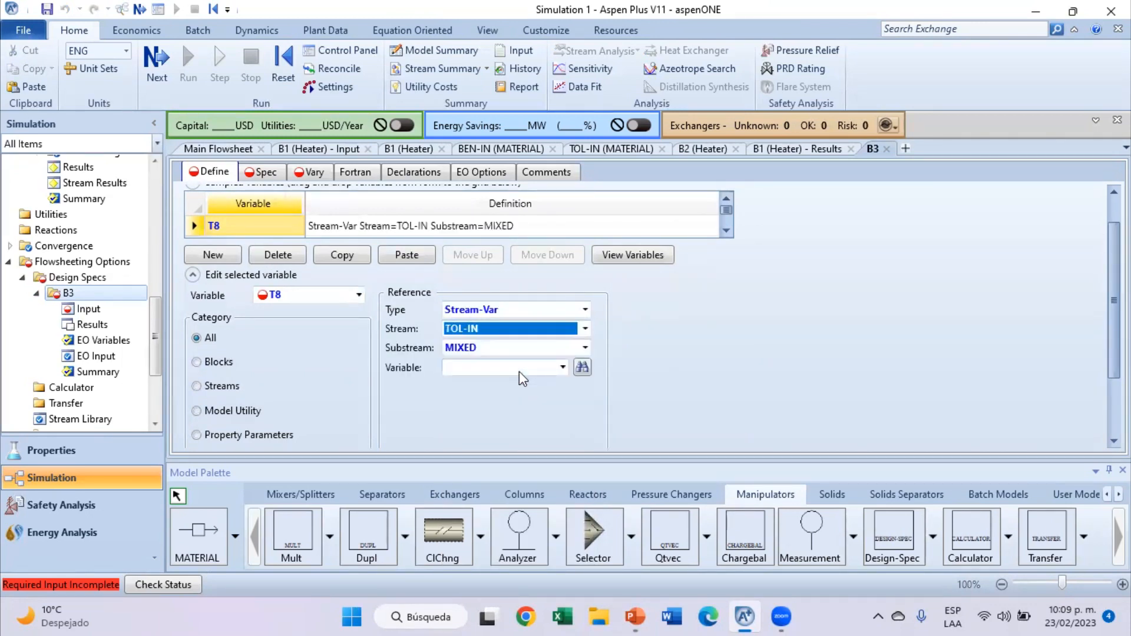
{"action": "left_click", "coordinate": [583, 328]}
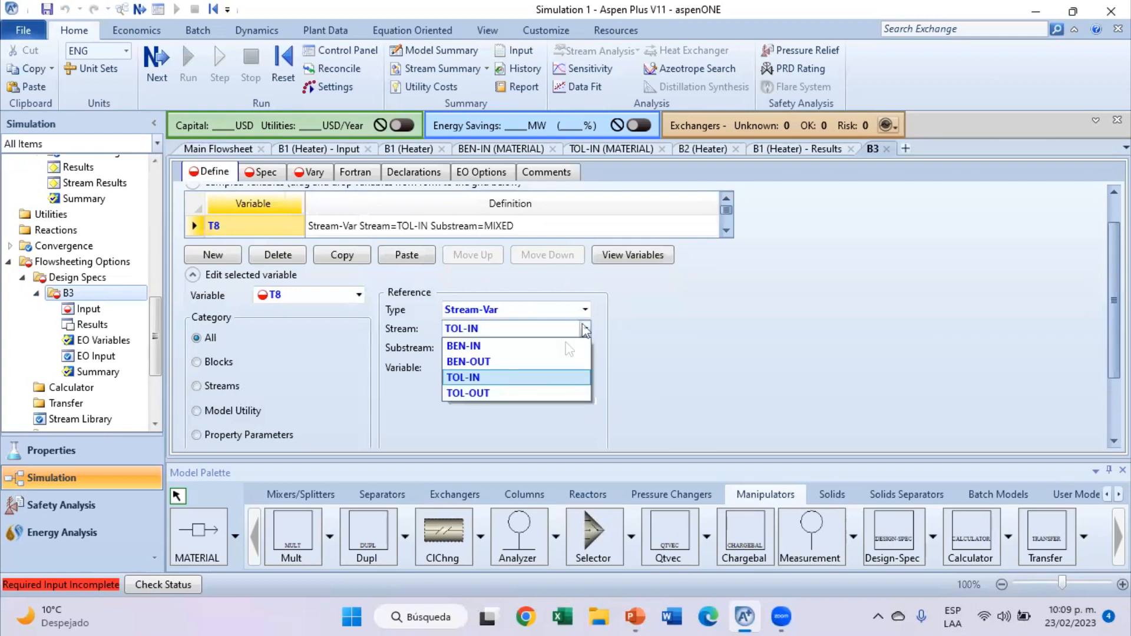
{"action": "left_click", "coordinate": [482, 392]}
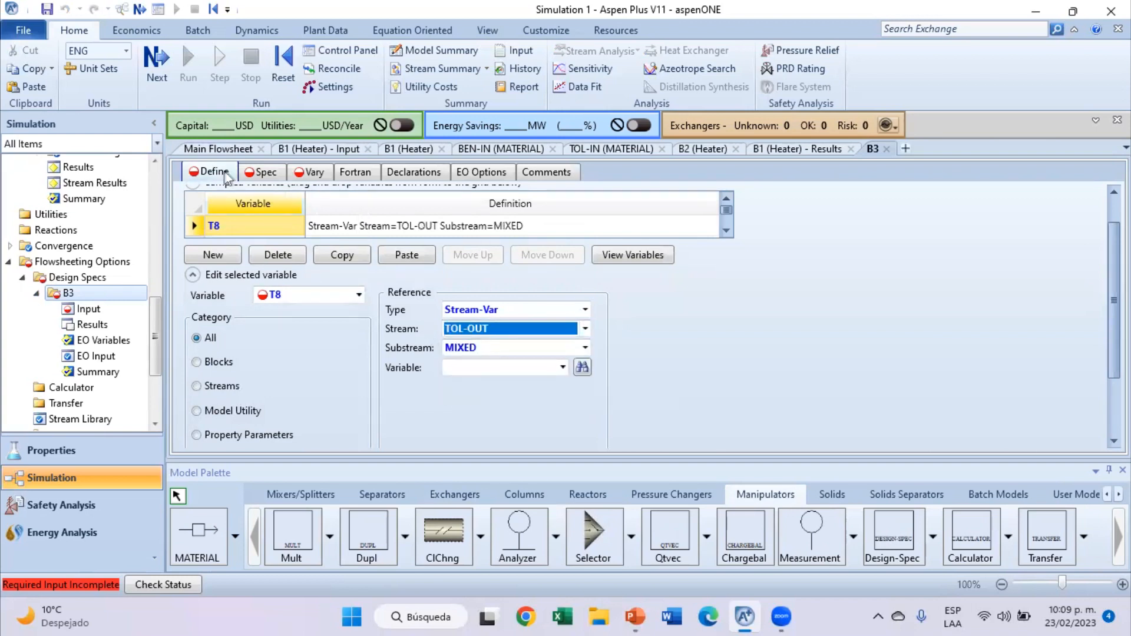
{"action": "left_click", "coordinate": [562, 368]}
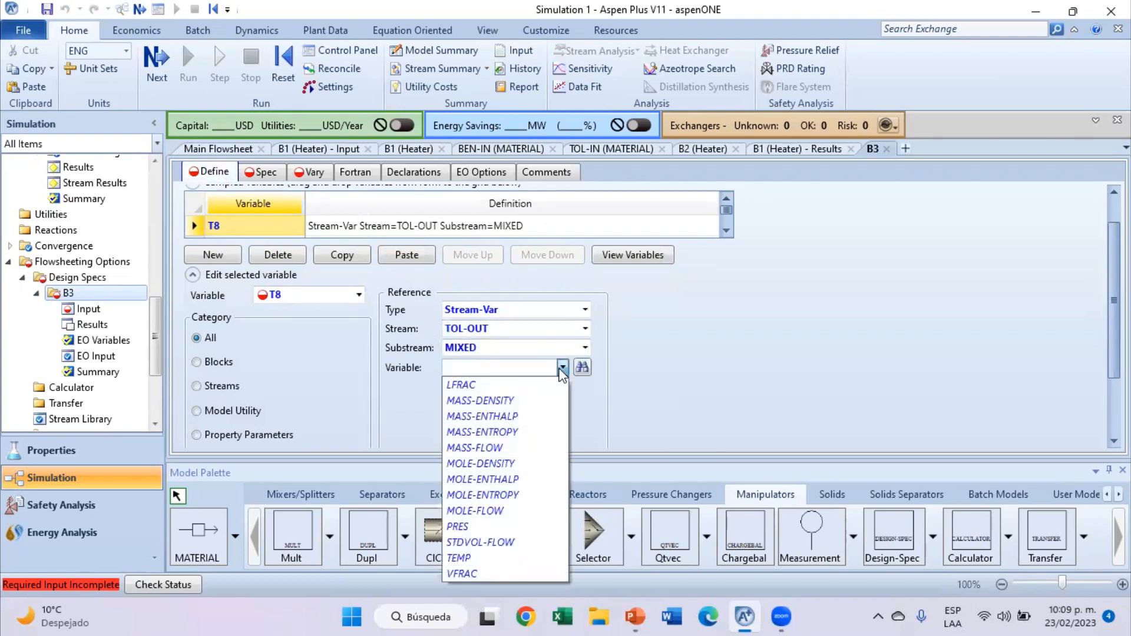
{"action": "left_click", "coordinate": [489, 558]}
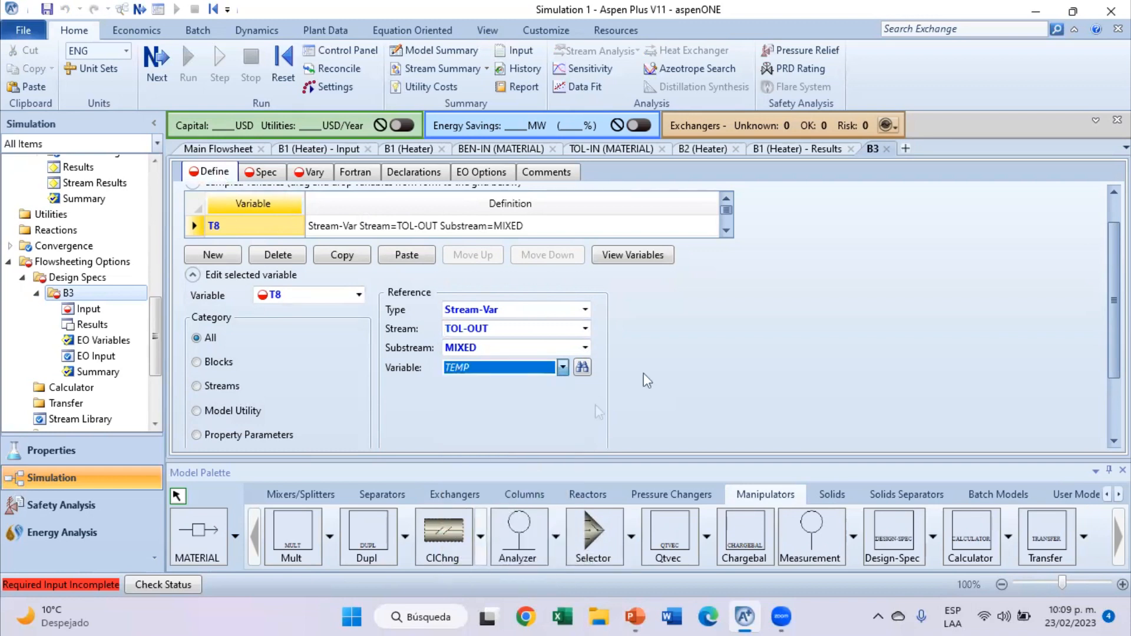
{"action": "scroll", "coordinate": [714, 377], "scroll_direction": "up", "scroll_amount": 2}
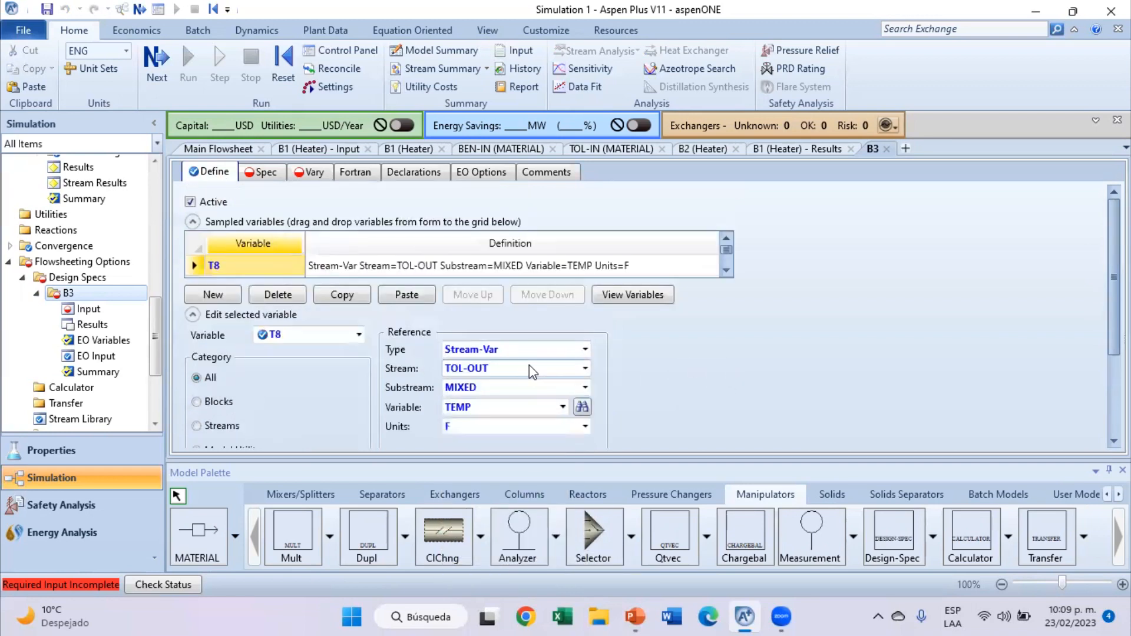
Check the outlet temperature on the problem slide, and set B3's specification to T8 with target 150 and tolerance 0,0001.
{"action": "left_click", "coordinate": [746, 615]}
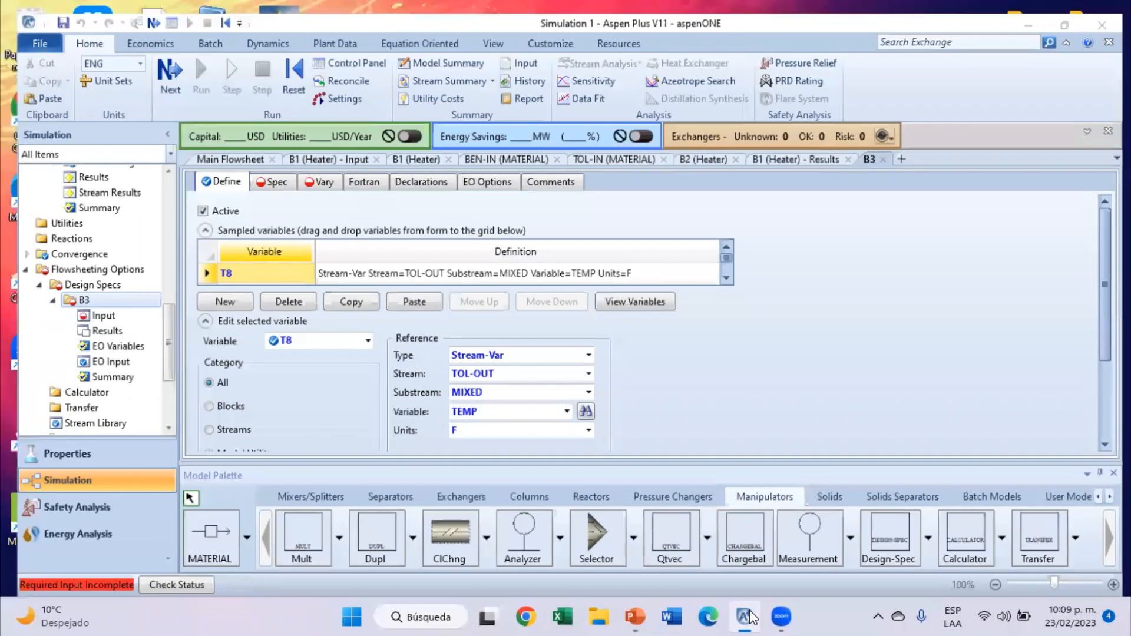
{"action": "left_click", "coordinate": [643, 615]}
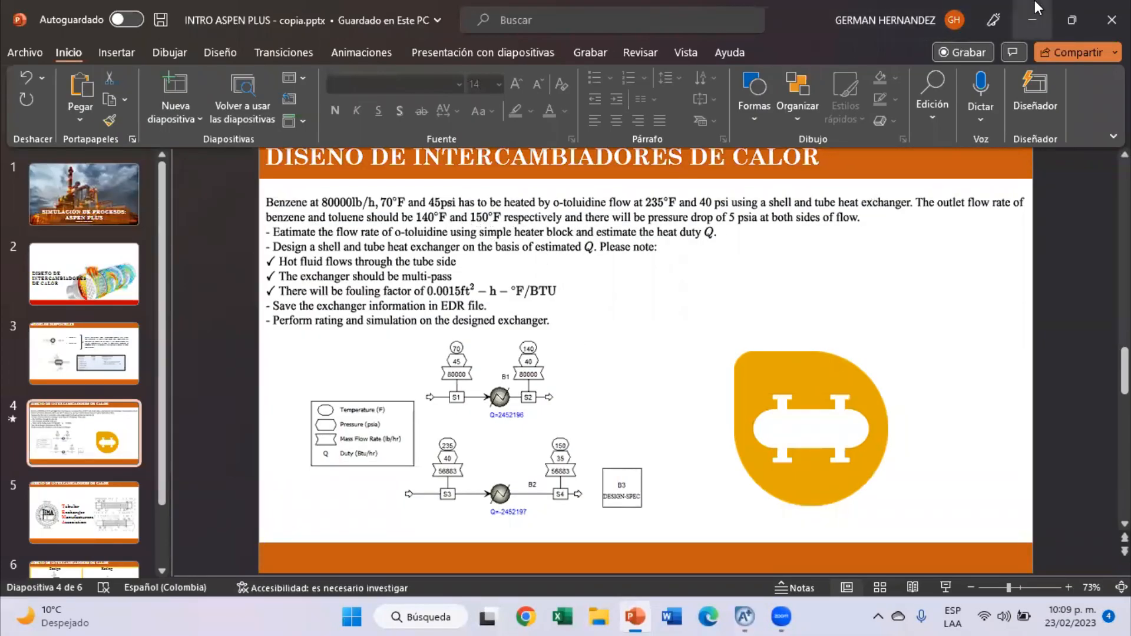
{"action": "key", "text": "alt+Tab"}
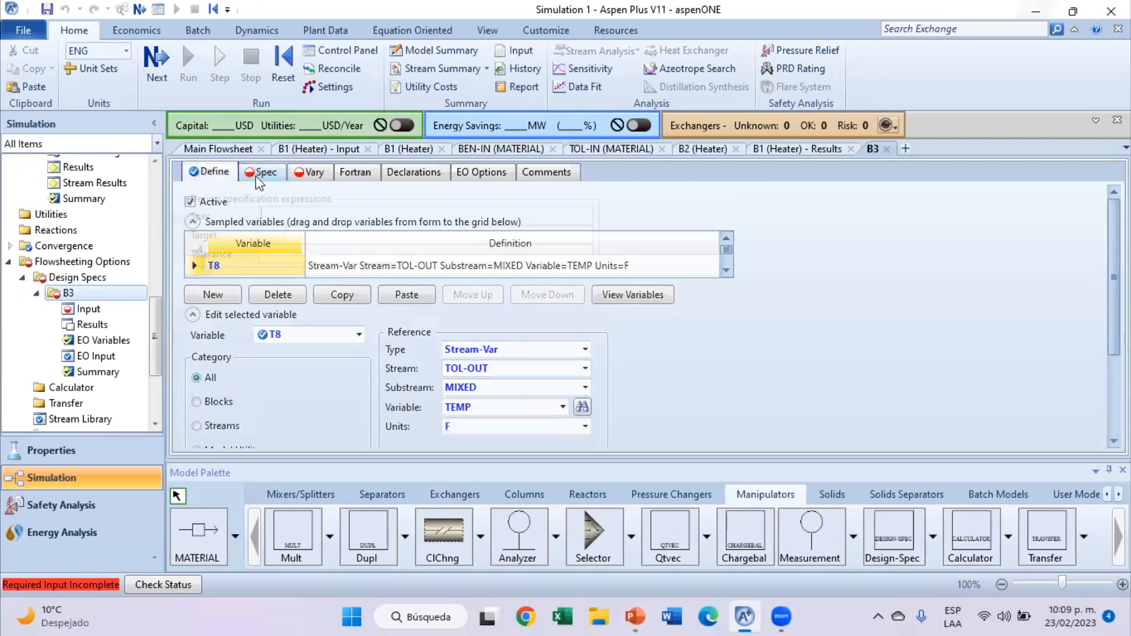
{"action": "left_click", "coordinate": [263, 172]}
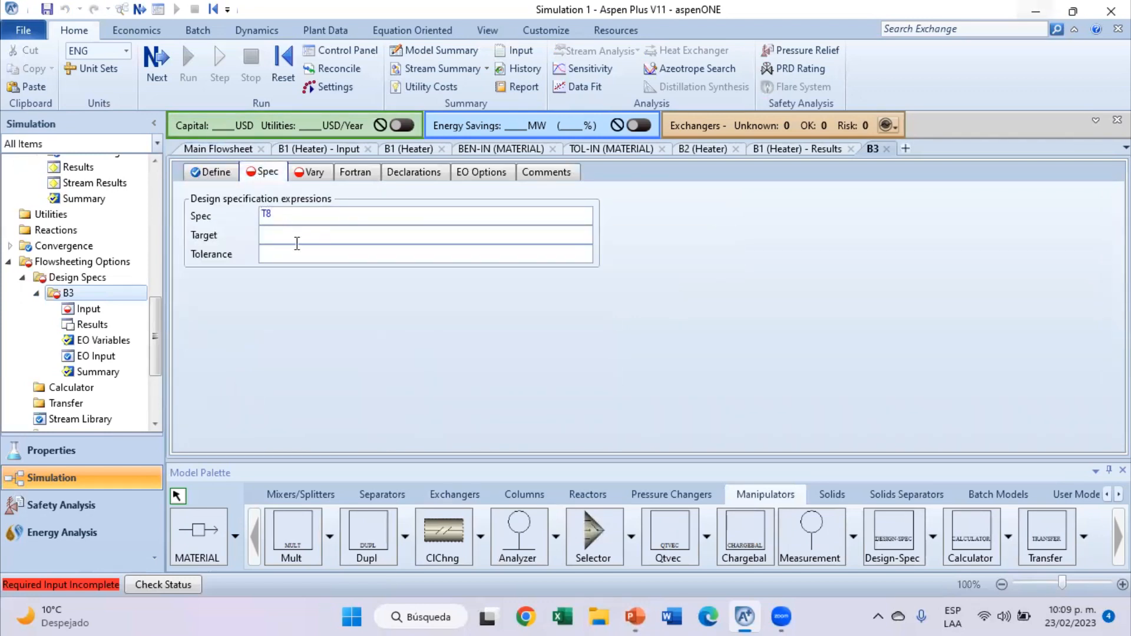
{"action": "left_click", "coordinate": [203, 172]}
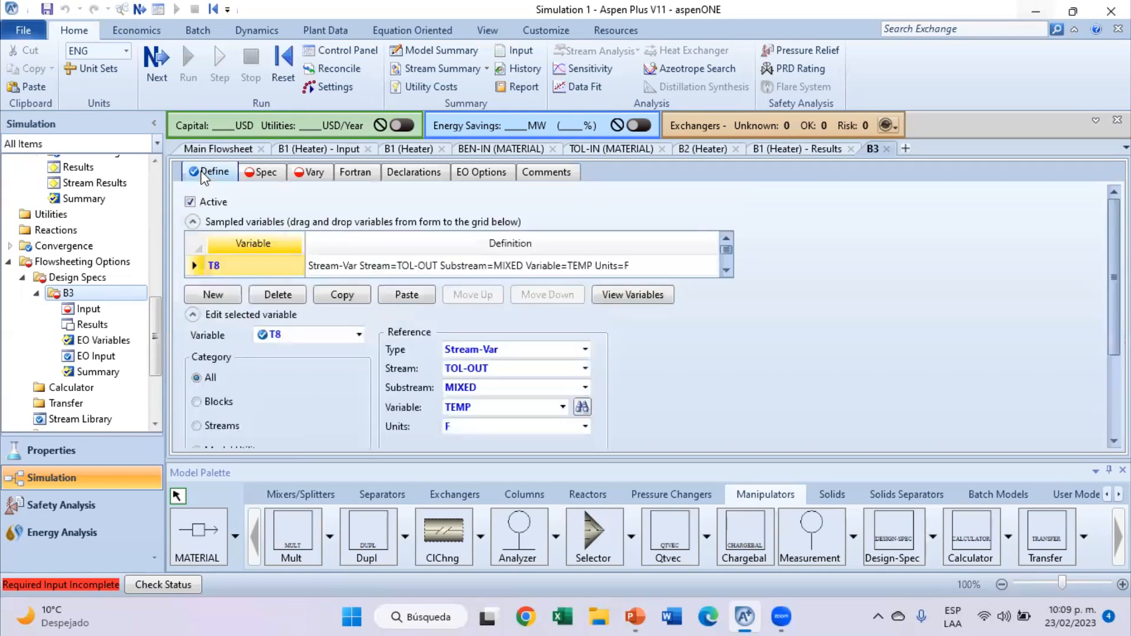
{"action": "left_click", "coordinate": [263, 172]}
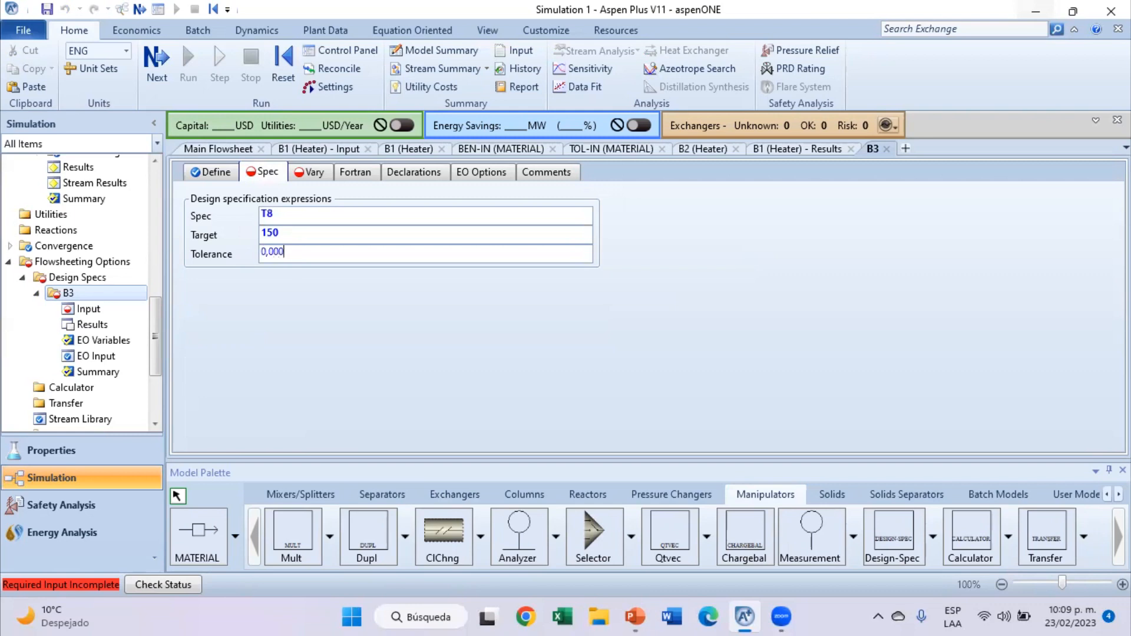
{"action": "left_click", "coordinate": [291, 320]}
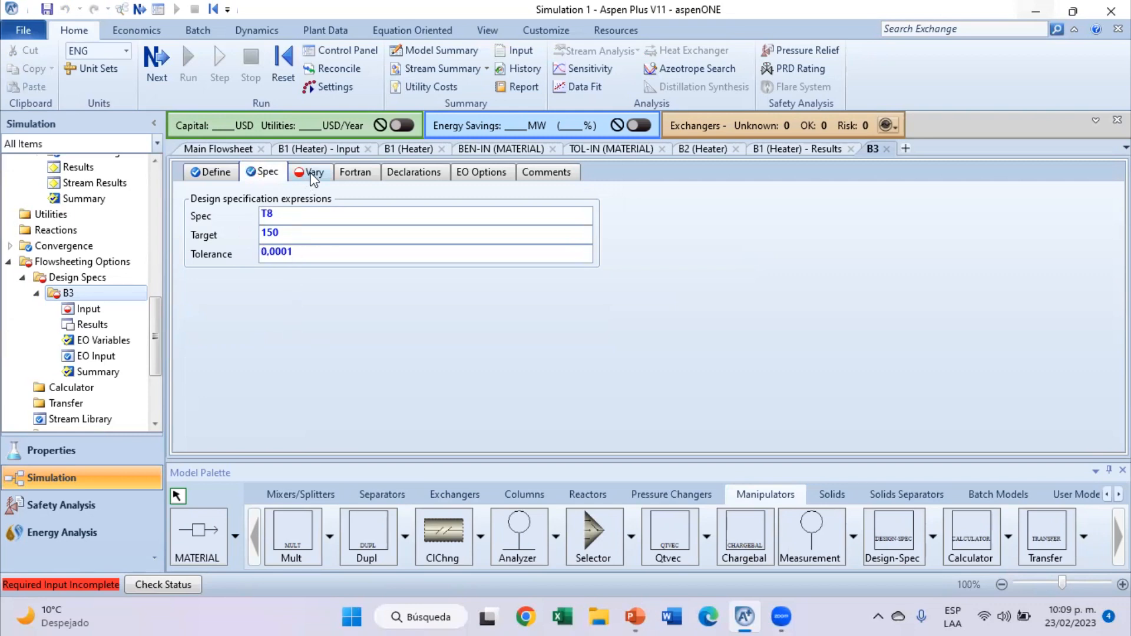
Set the manipulated variable of B3 to Stream-Var, stream TOL-IN, substream MIXED, variable MASS-FLOW.
{"action": "left_click", "coordinate": [312, 175]}
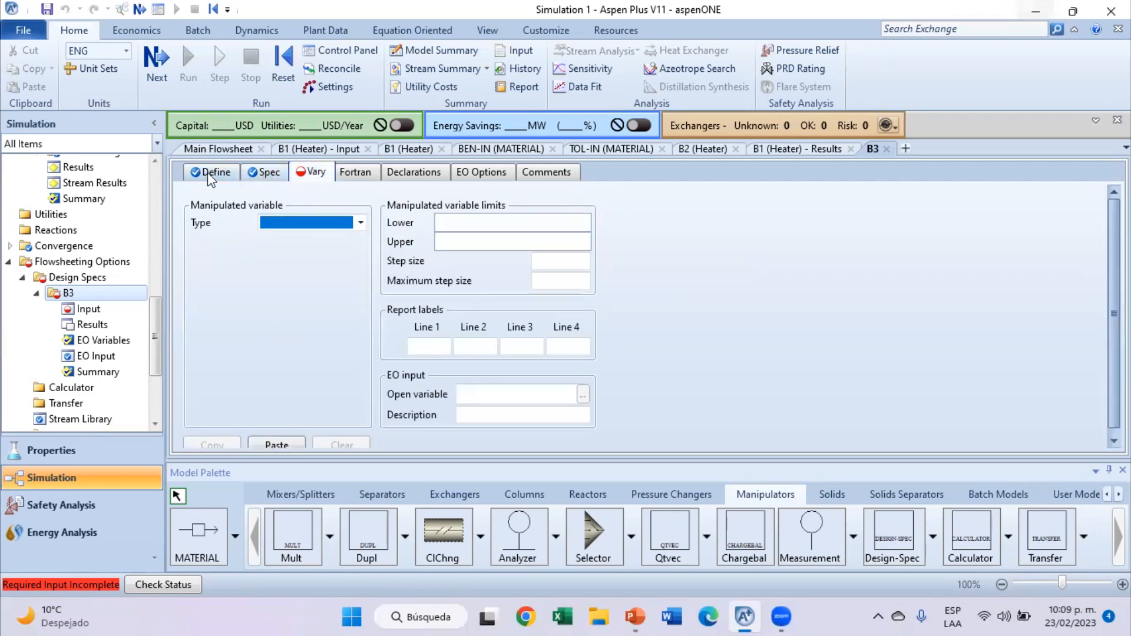
{"action": "left_click", "coordinate": [360, 224]}
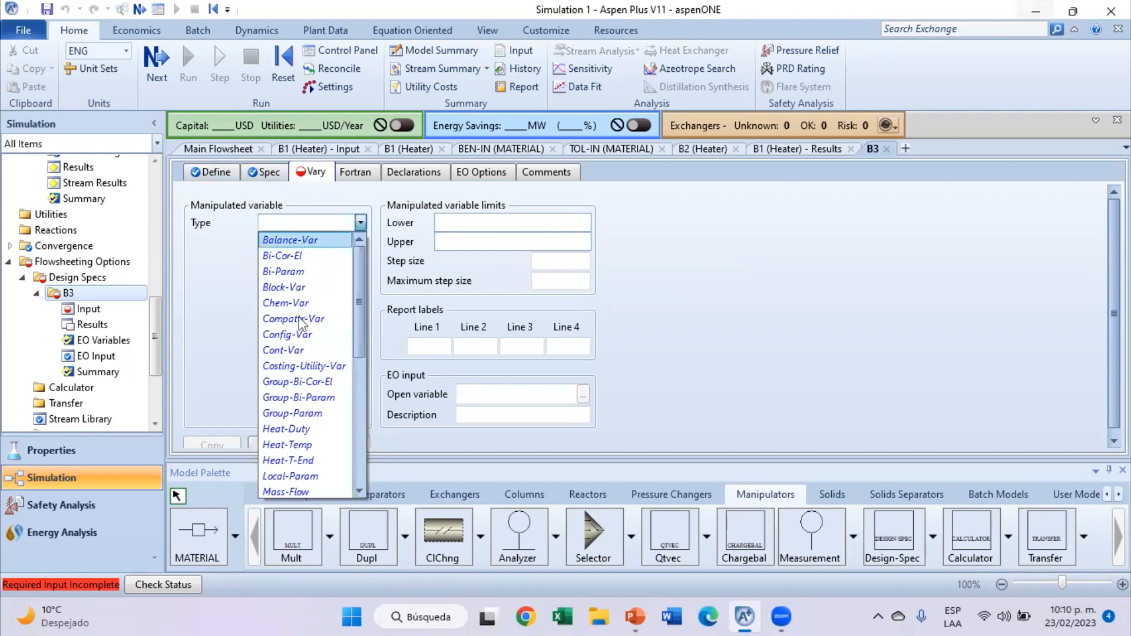
{"action": "scroll", "coordinate": [321, 414], "scroll_direction": "down", "scroll_amount": 6}
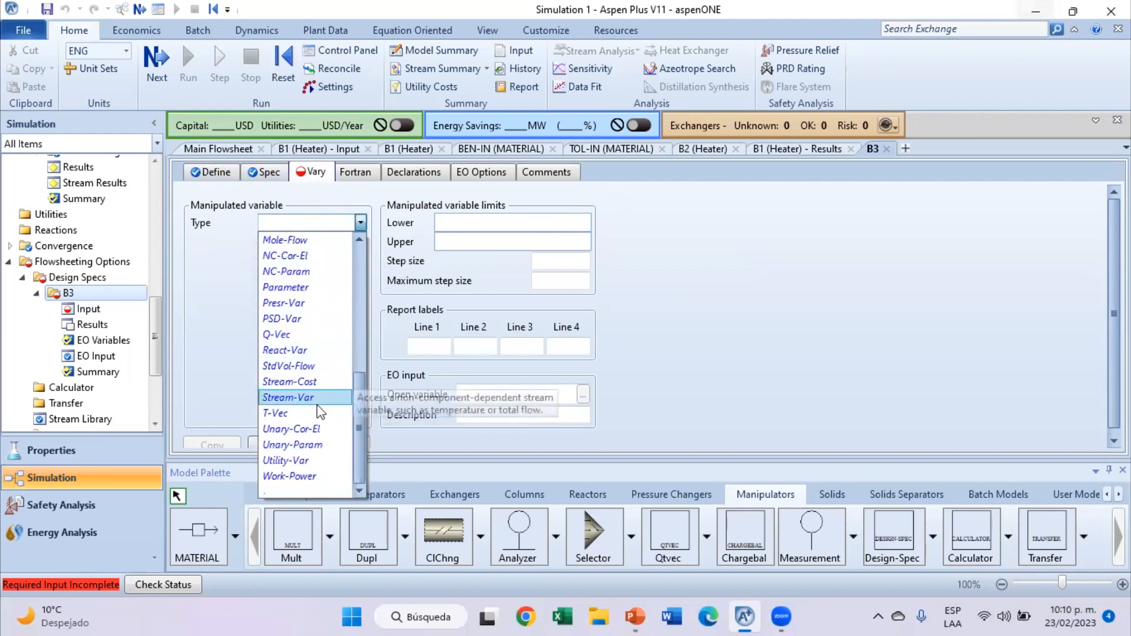
{"action": "left_click", "coordinate": [318, 403]}
{"action": "left_click", "coordinate": [359, 242]}
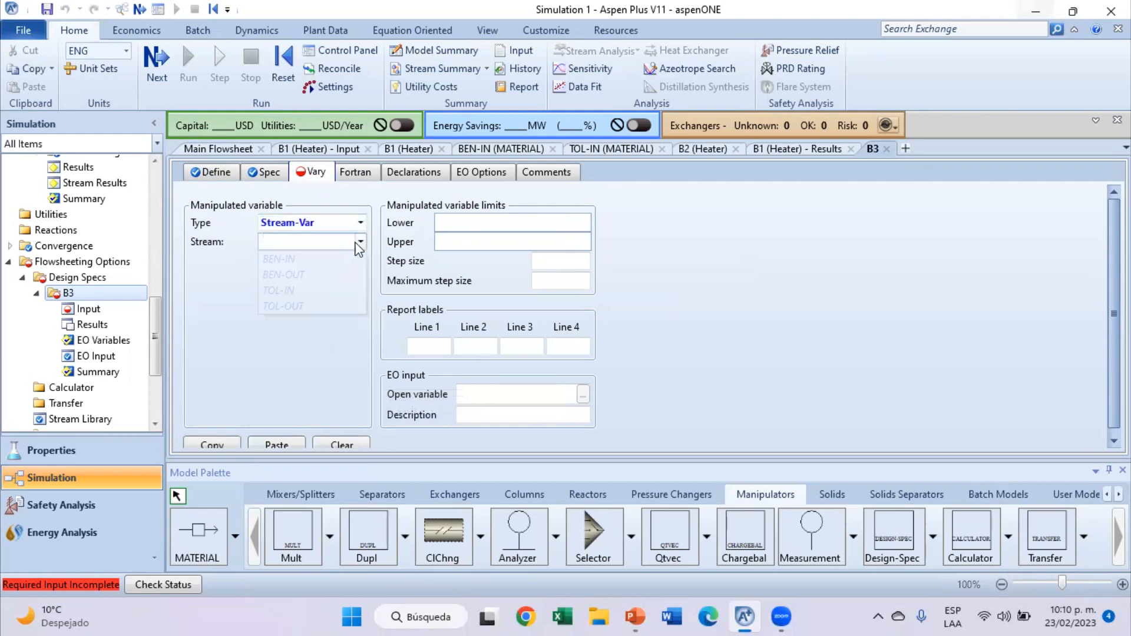
{"action": "left_click", "coordinate": [330, 292]}
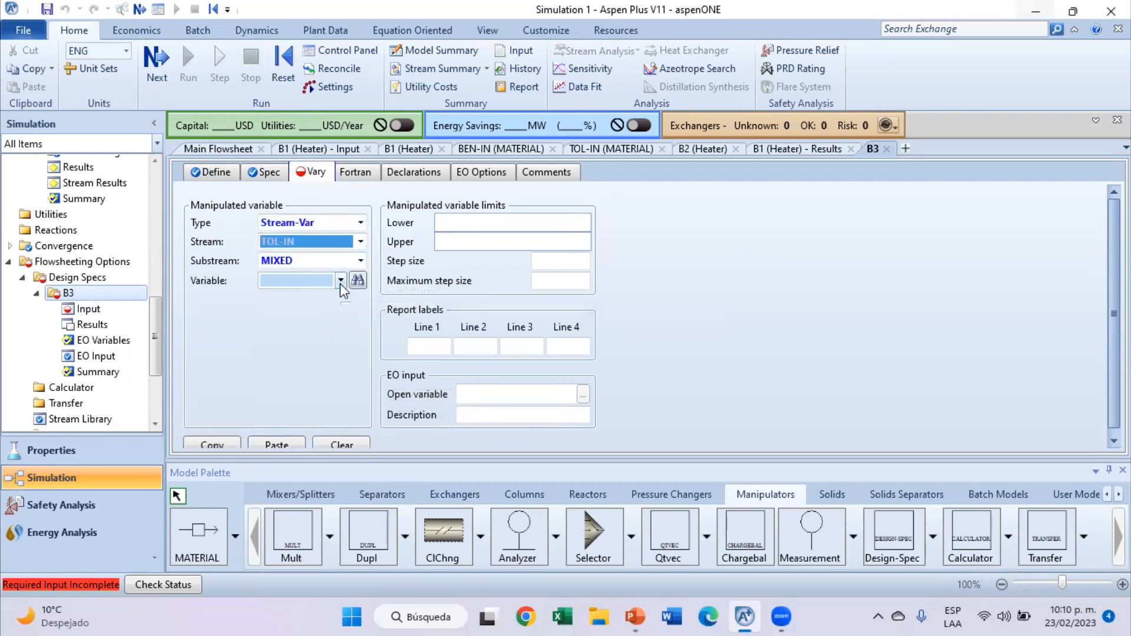
{"action": "left_click", "coordinate": [340, 284]}
{"action": "left_click", "coordinate": [324, 297]}
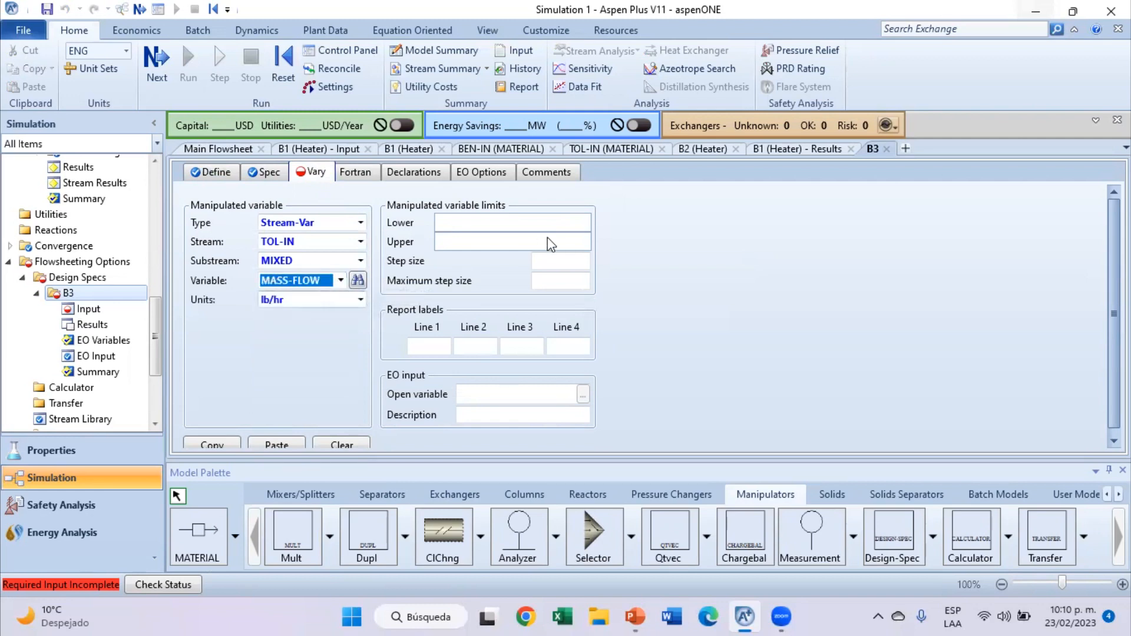
Limit the manipulated mass flow to a lower bound of 50000 and an upper bound of 60000 lb/hr.
{"action": "left_click", "coordinate": [472, 223]}
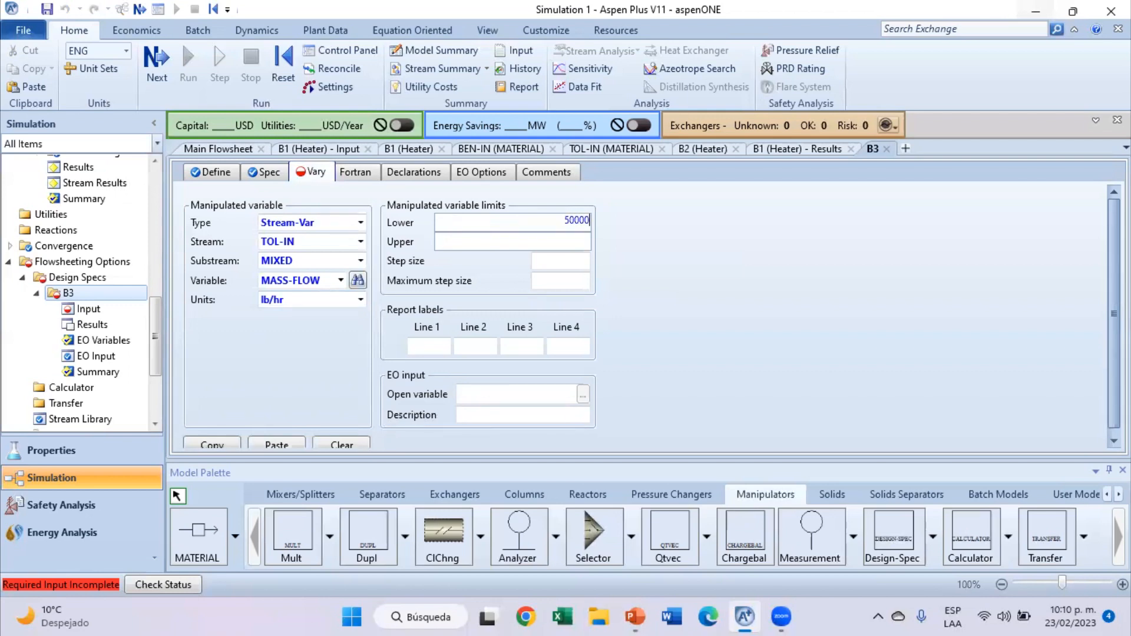
{"action": "left_click", "coordinate": [582, 241]}
{"action": "left_click", "coordinate": [632, 242]}
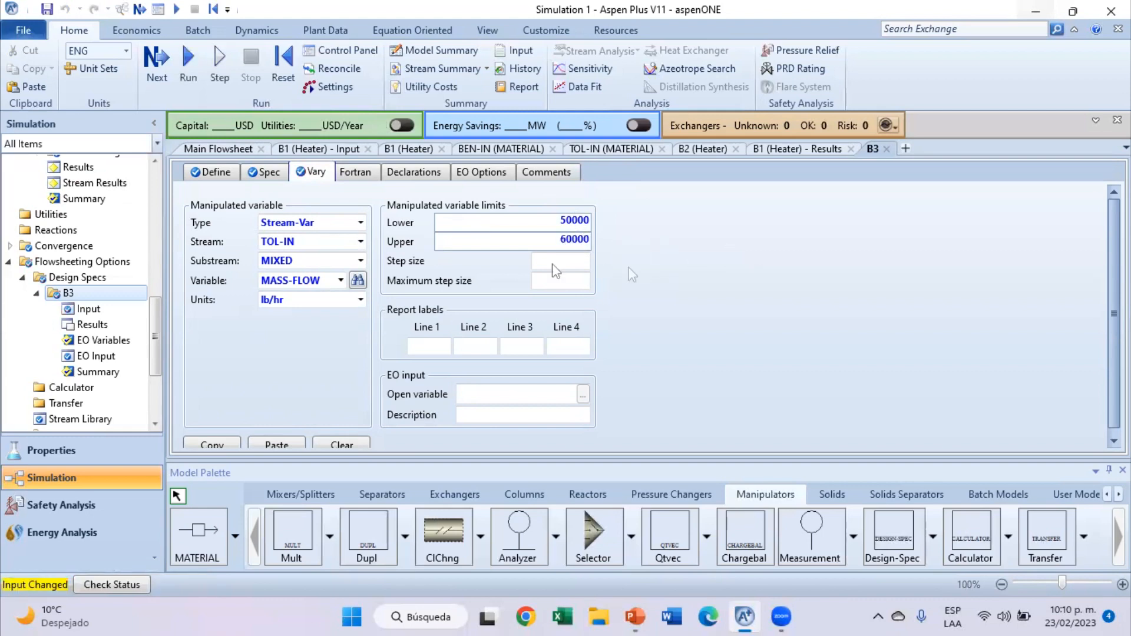
Return to the main flowsheet and run the simulation with design specification B3.
{"action": "left_click", "coordinate": [224, 152]}
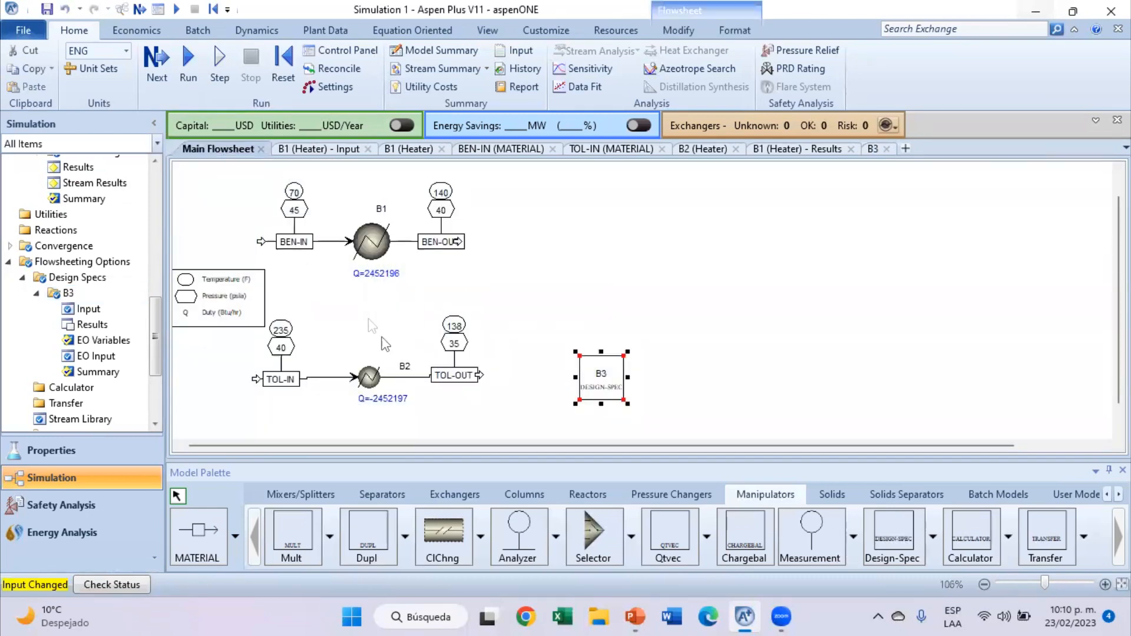
{"action": "left_click", "coordinate": [310, 378]}
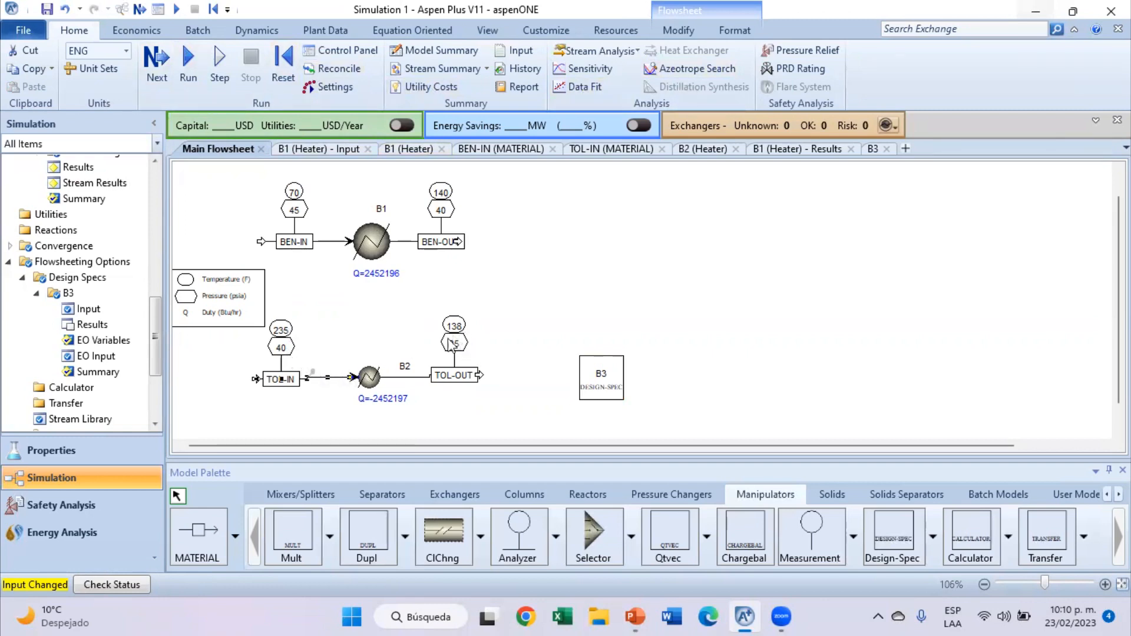
{"action": "left_click", "coordinate": [336, 377]}
{"action": "left_click", "coordinate": [605, 386]}
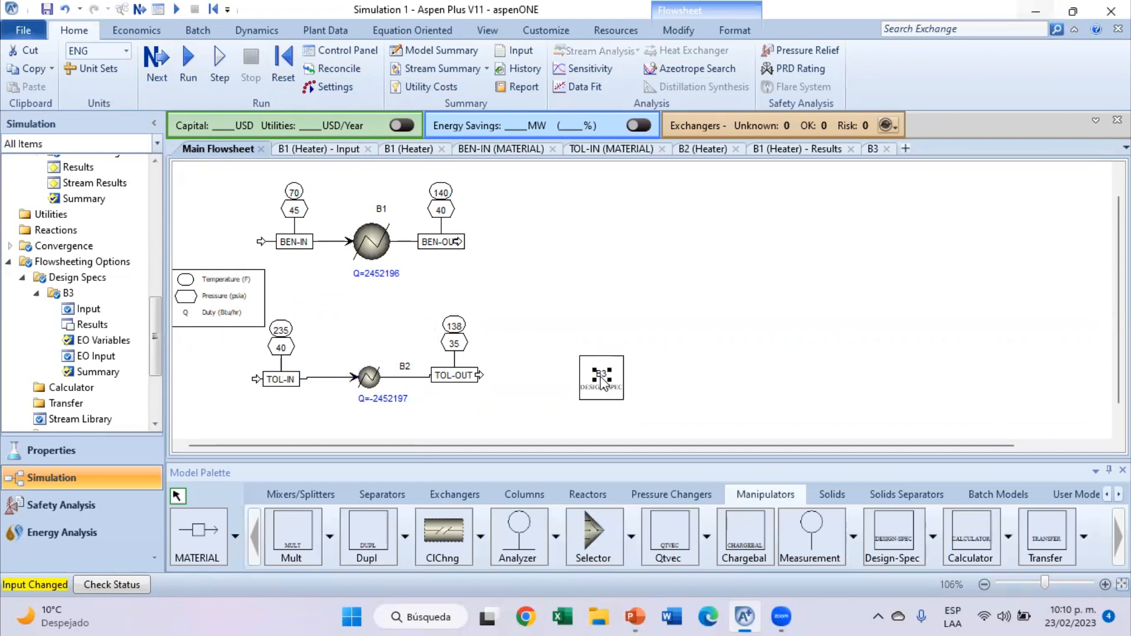
{"action": "left_click", "coordinate": [189, 66]}
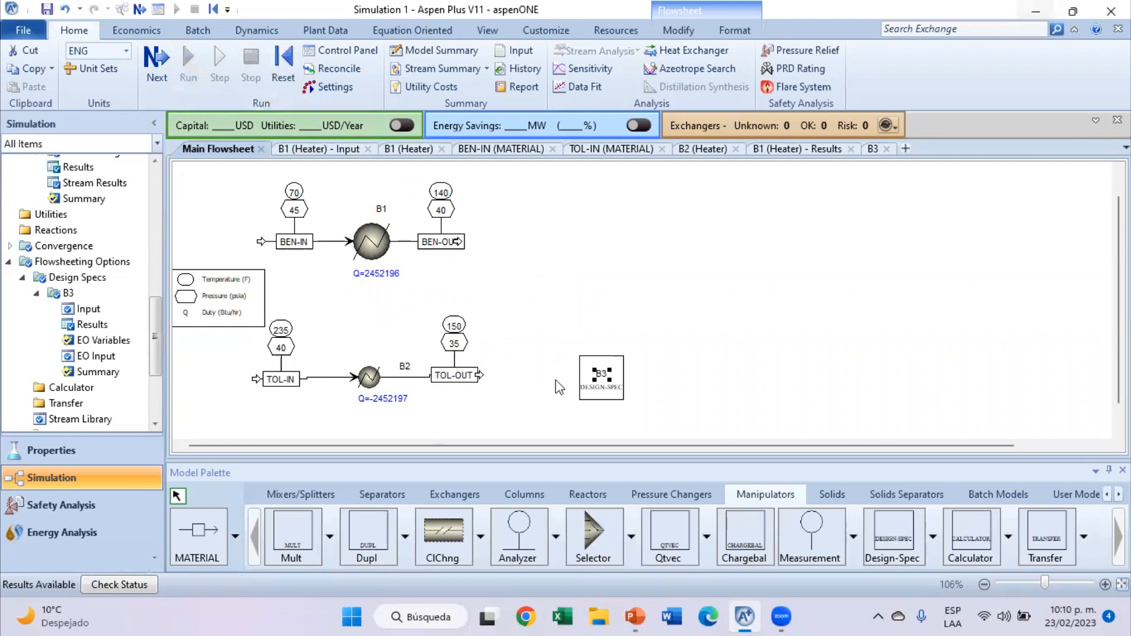
Check the TOL-OUT result labels and move the B3 design-spec block slightly closer to stream TOL-OUT.
{"action": "left_click", "coordinate": [457, 345]}
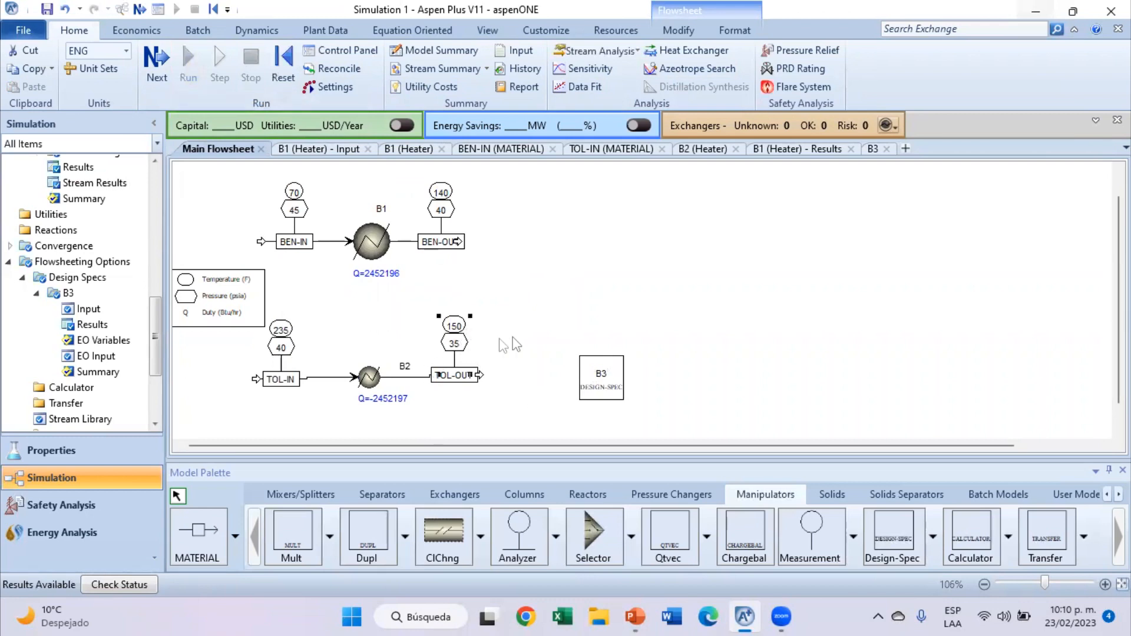
{"action": "left_click", "coordinate": [607, 383]}
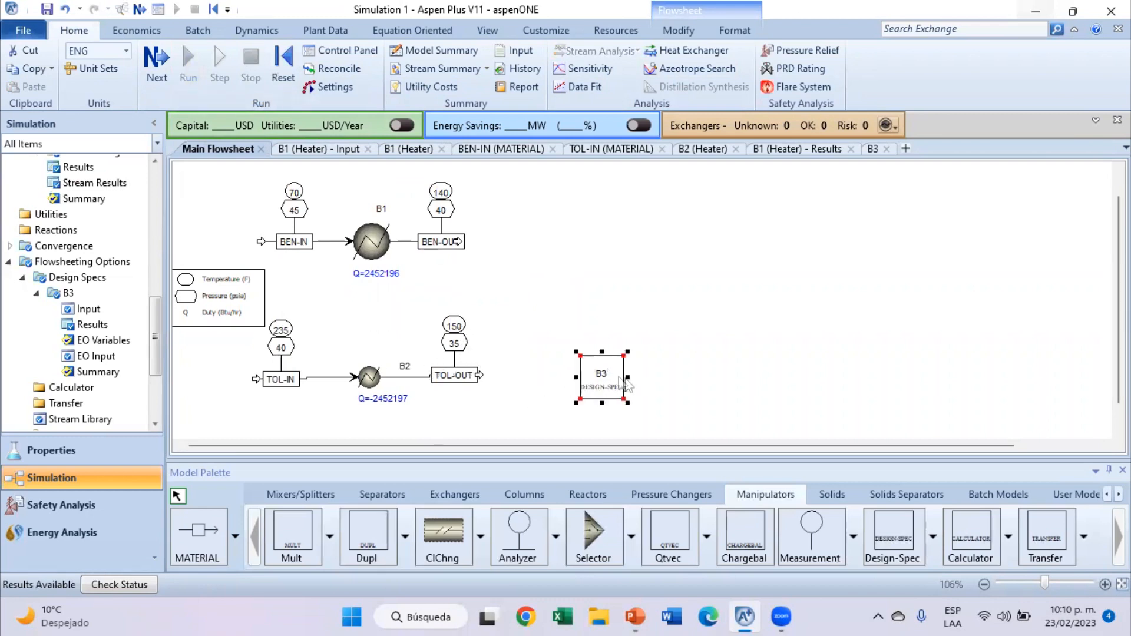
{"action": "left_click_drag", "start_coordinate": [607, 381], "coordinate": [574, 384]}
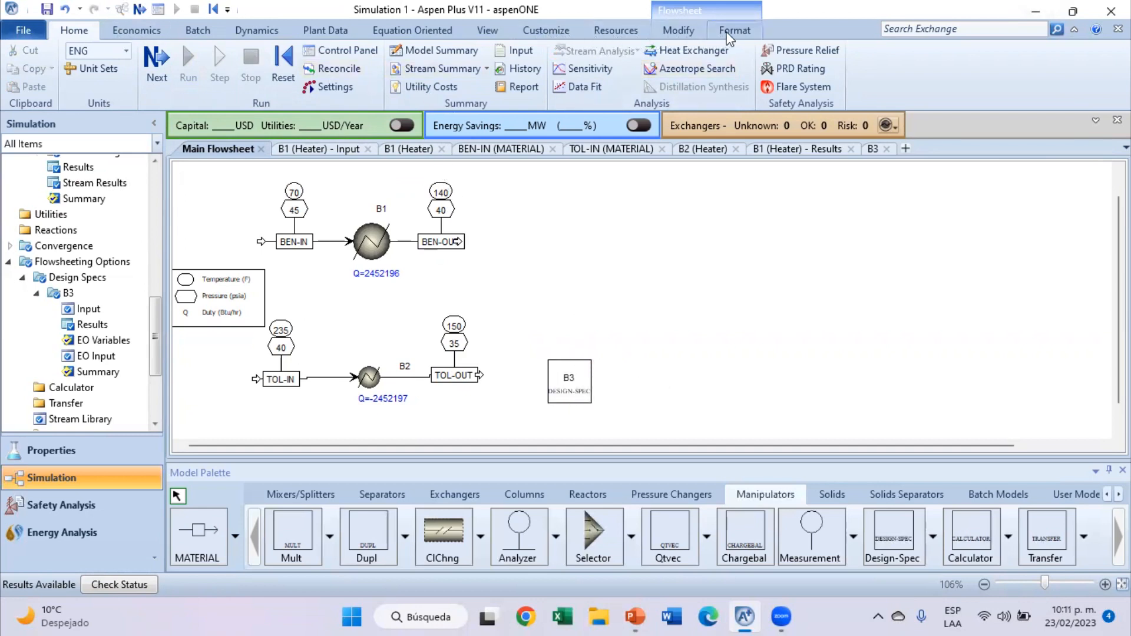
Display the mass flow rate in the flowsheet's stream results and move the legend clear of the TOL-IN labels.
{"action": "left_click", "coordinate": [678, 31]}
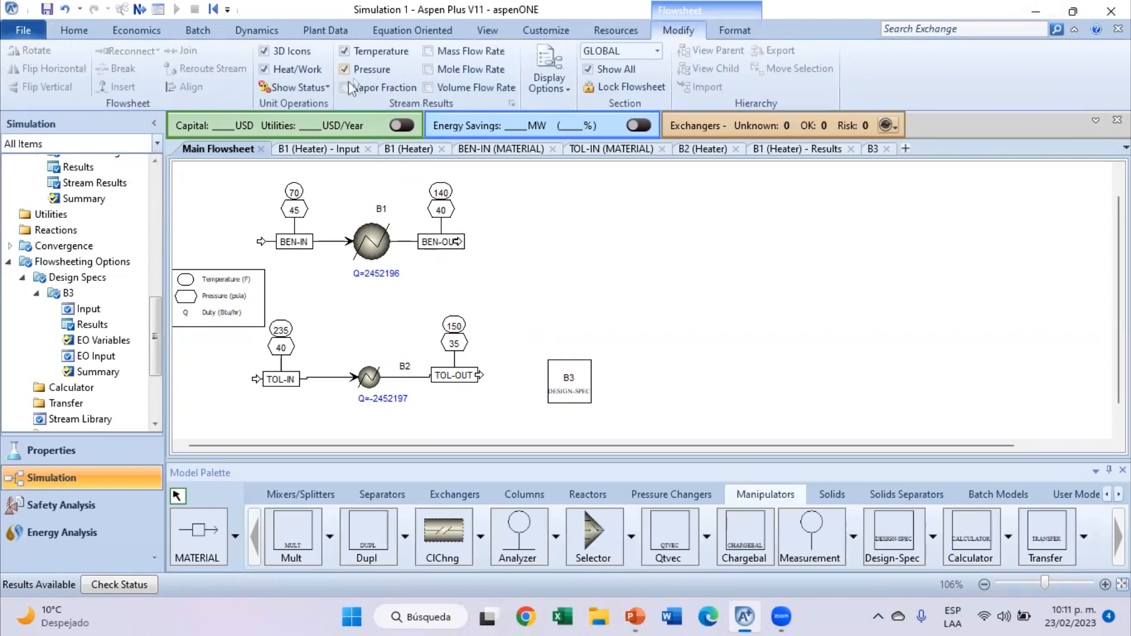
{"action": "left_click", "coordinate": [429, 51]}
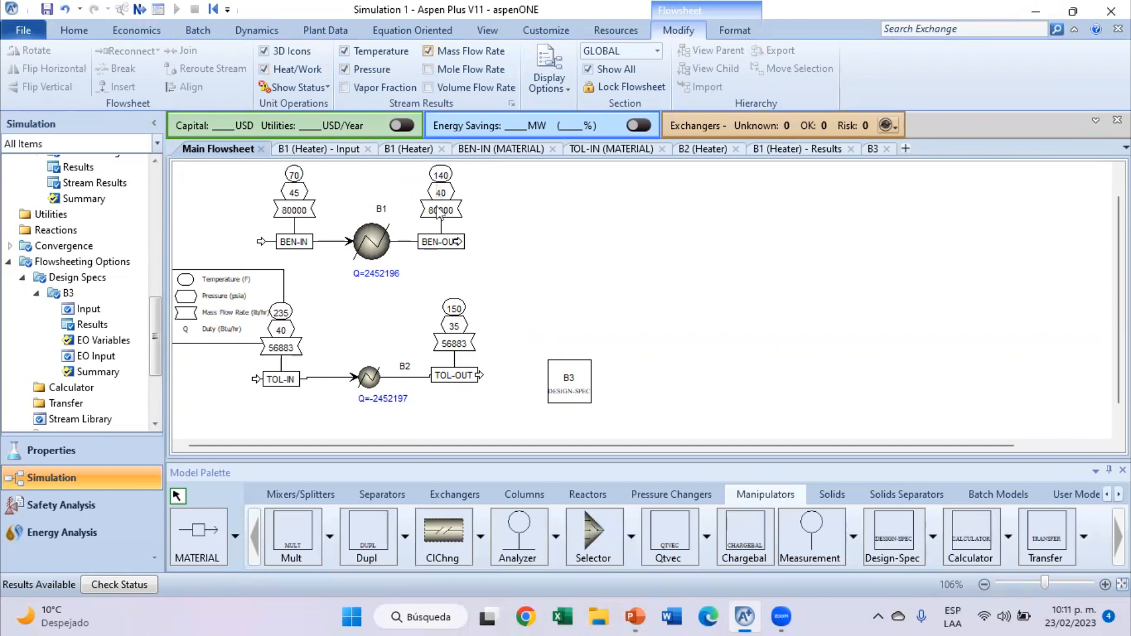
{"action": "left_click_drag", "start_coordinate": [238, 322], "coordinate": [218, 307]}
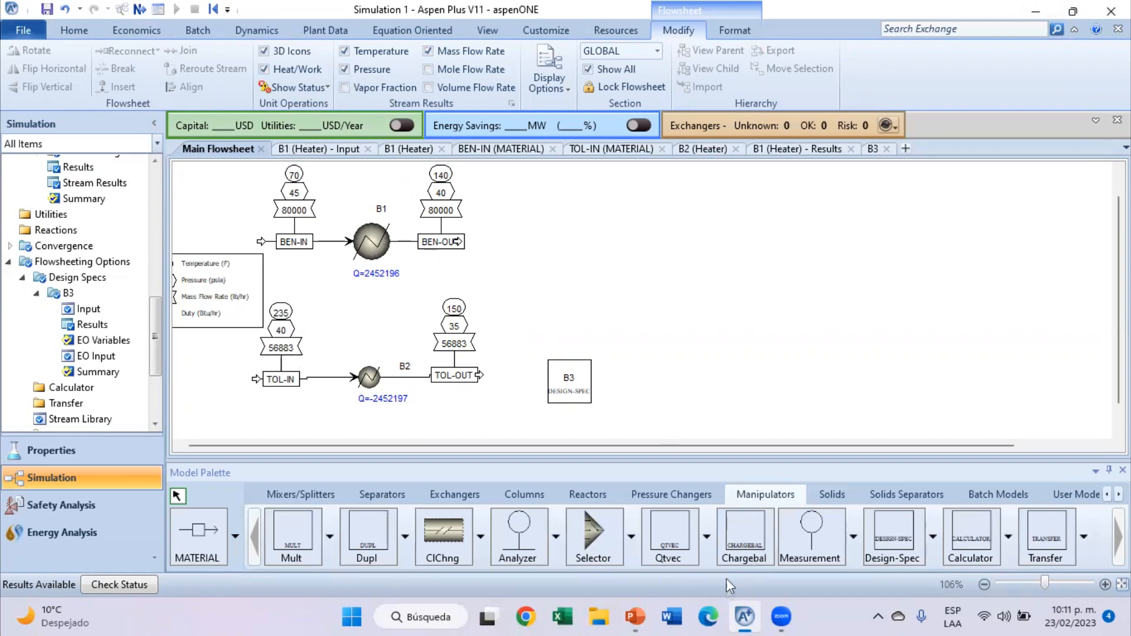
Switch to PowerPoint and present the problem slide to review the shell-and-tube exchanger requirements.
{"action": "left_click", "coordinate": [643, 606]}
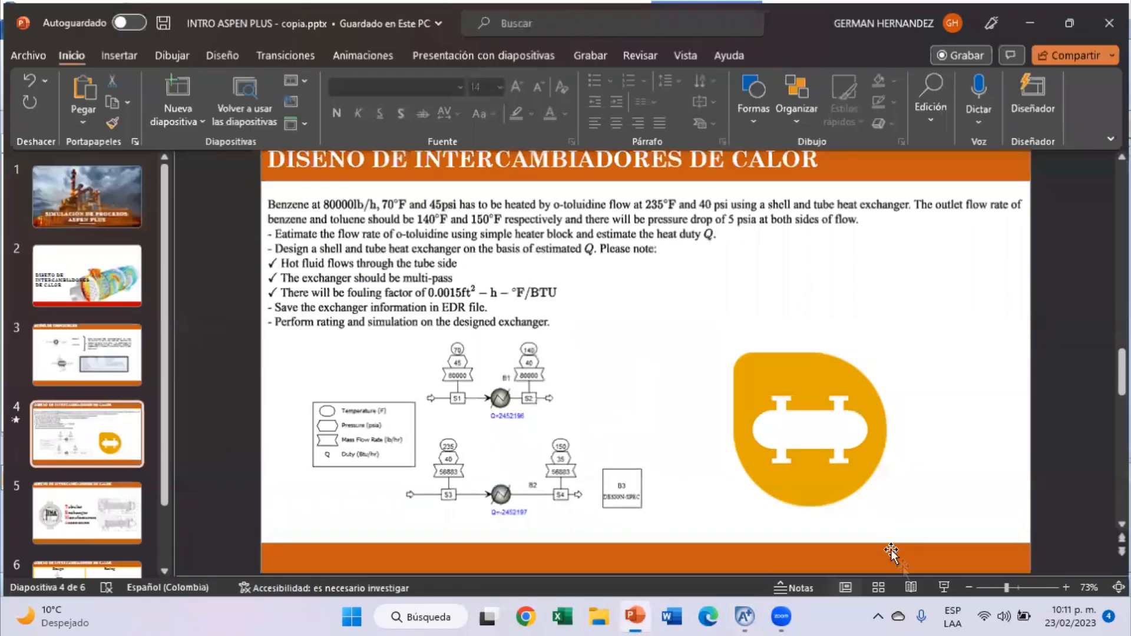
{"action": "left_click", "coordinate": [946, 587]}
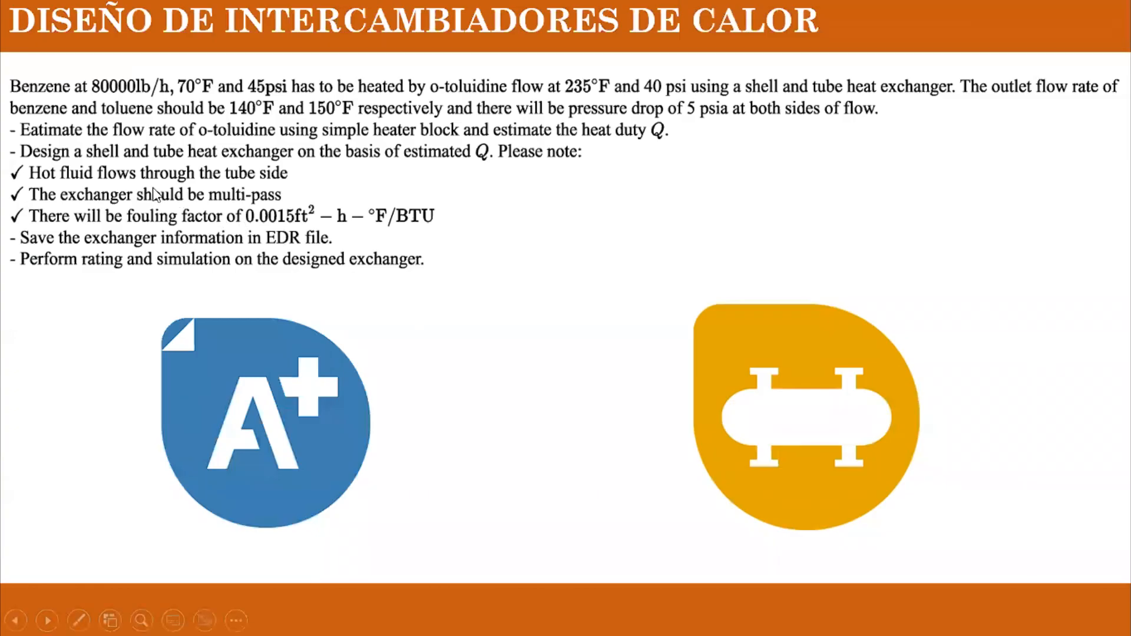
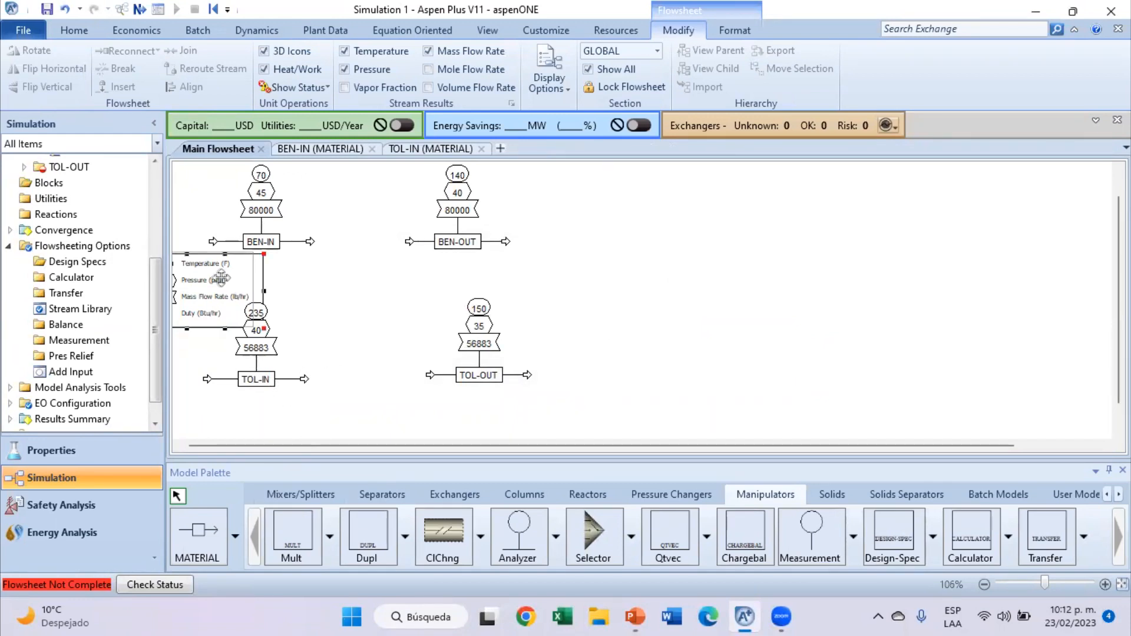
Move the legend aside, and place a slightly enlarged HeatX exchanger between the benzene and toluidine streams.
{"action": "left_click_drag", "start_coordinate": [227, 283], "coordinate": [194, 283]}
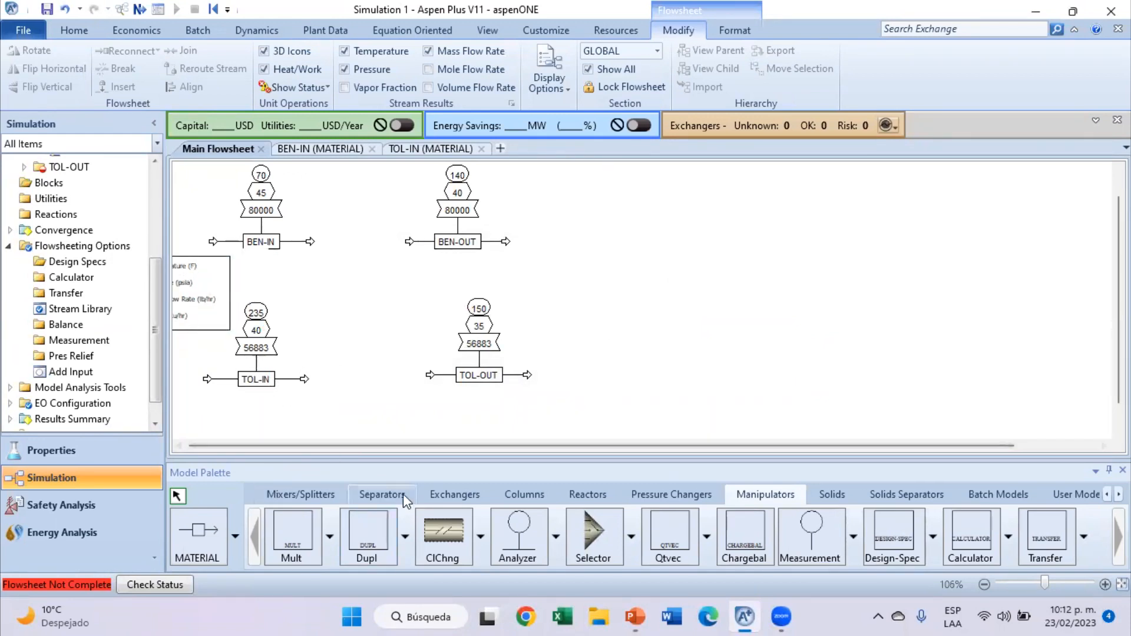
{"action": "left_click", "coordinate": [452, 495]}
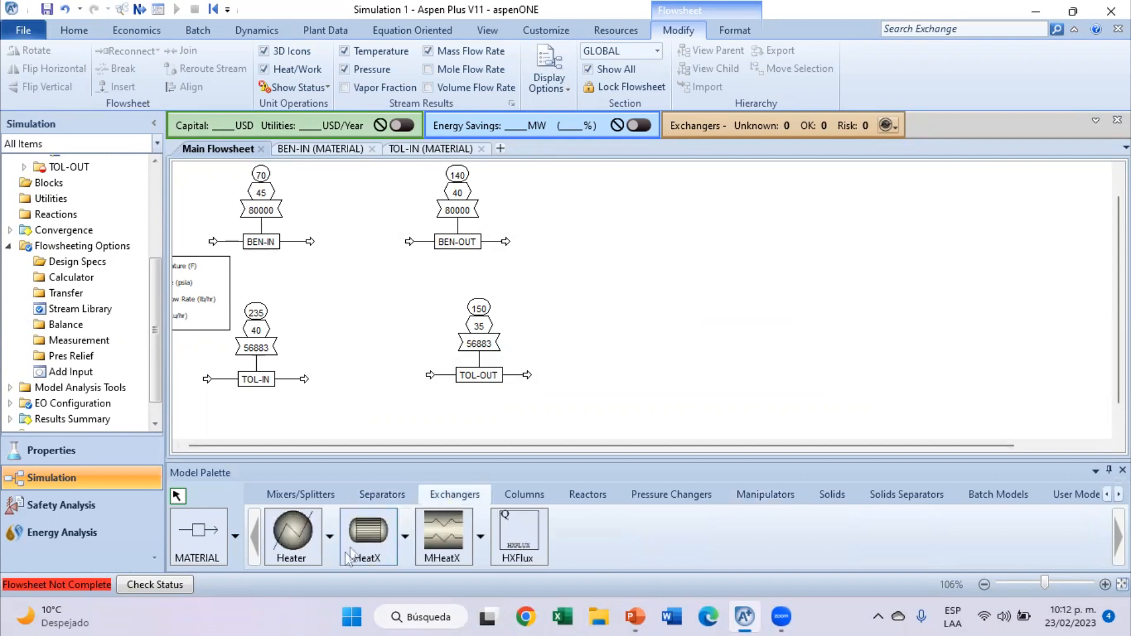
{"action": "left_click", "coordinate": [365, 537]}
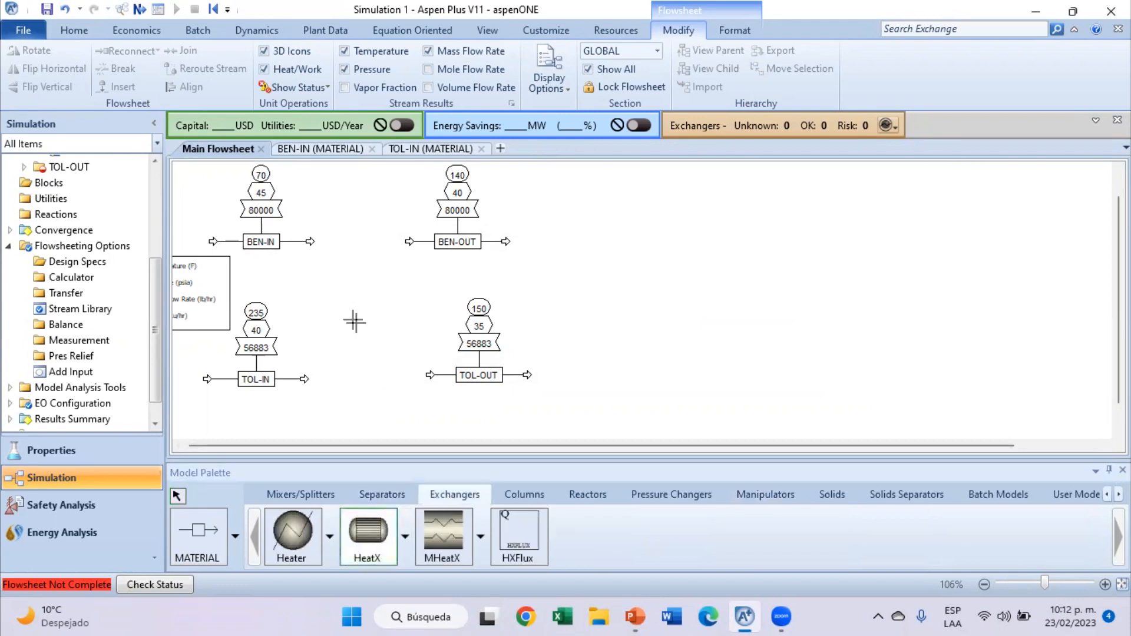
{"action": "left_click", "coordinate": [359, 300]}
{"action": "right_click", "coordinate": [367, 307]}
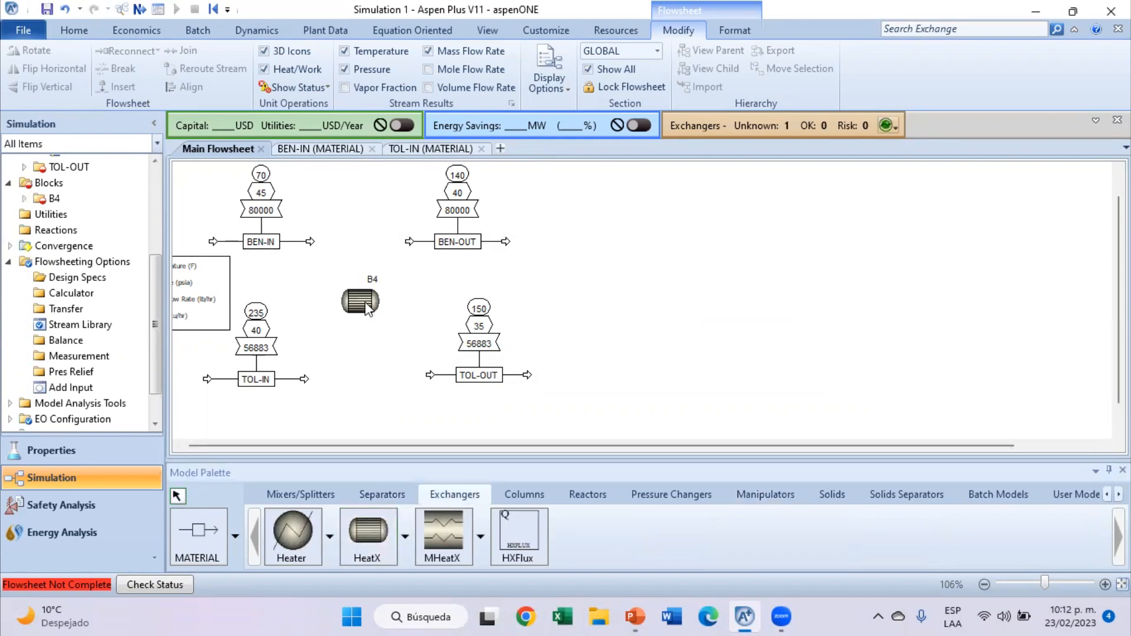
{"action": "left_click", "coordinate": [378, 315]}
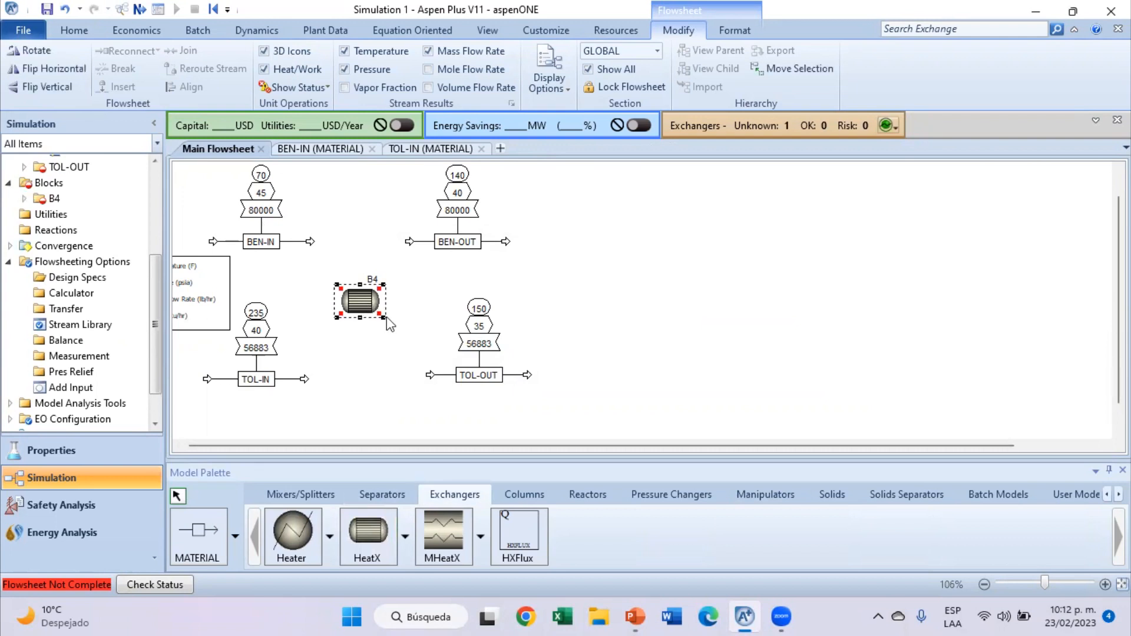
Reconnect the outlet end of stream BEN-IN to the cold inlet of exchanger B4.
{"action": "left_click_drag", "start_coordinate": [309, 243], "coordinate": [325, 302]}
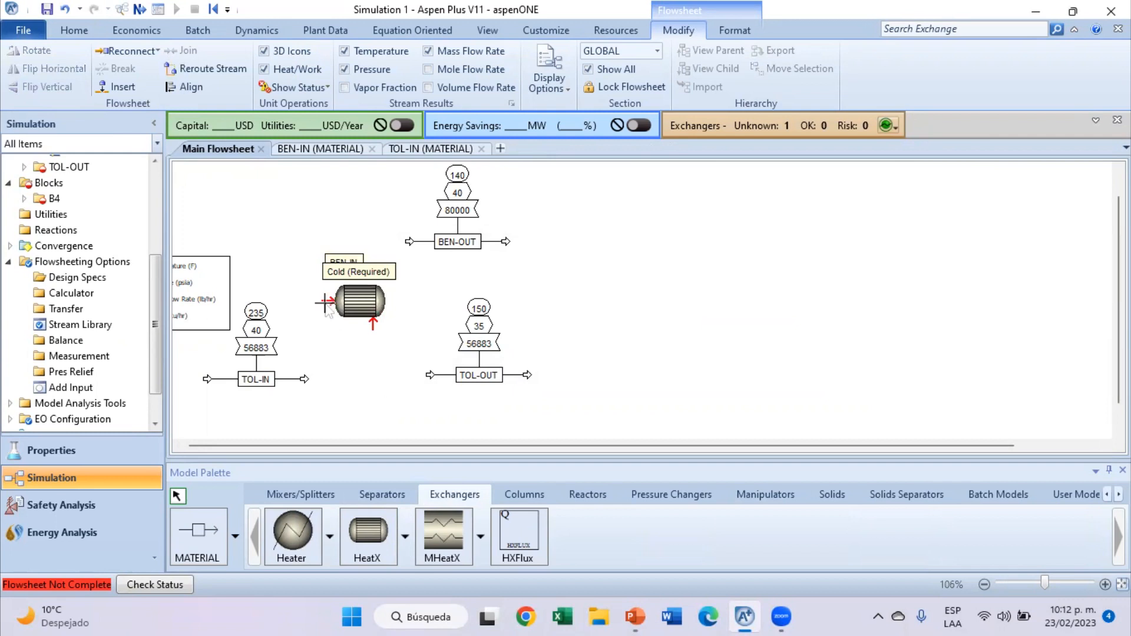
{"action": "left_click", "coordinate": [324, 218]}
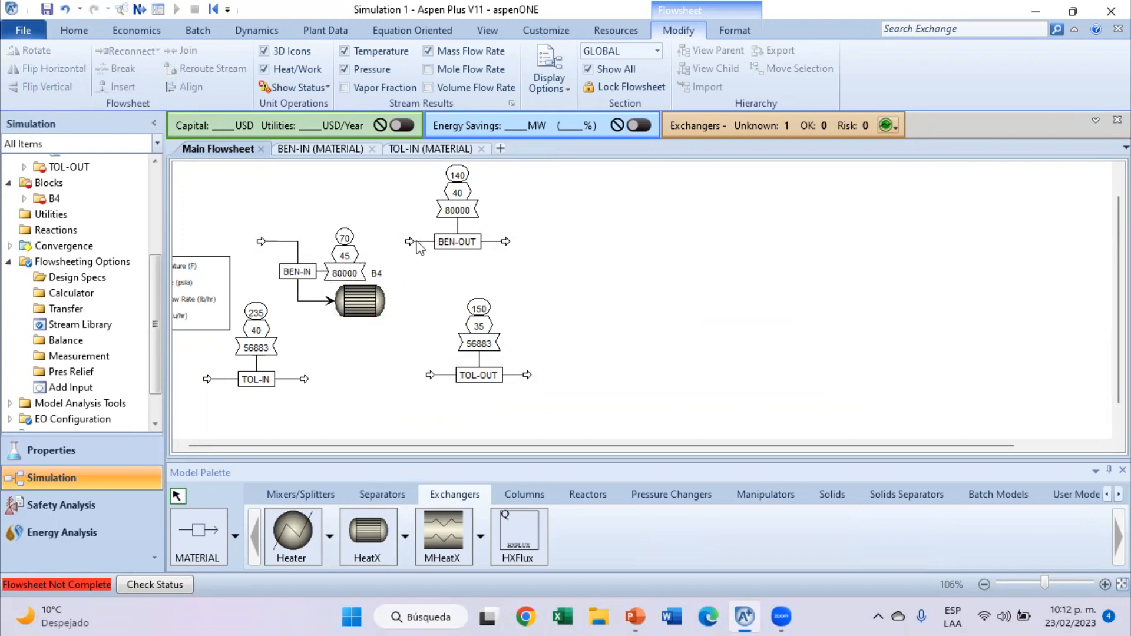
Connect TOL-IN to the hot inlet of exchanger B4, BEN-OUT to its cold outlet and TOL-OUT to its hot outlet.
{"action": "left_click_drag", "start_coordinate": [309, 274], "coordinate": [290, 244]}
{"action": "left_click_drag", "start_coordinate": [411, 244], "coordinate": [346, 276]}
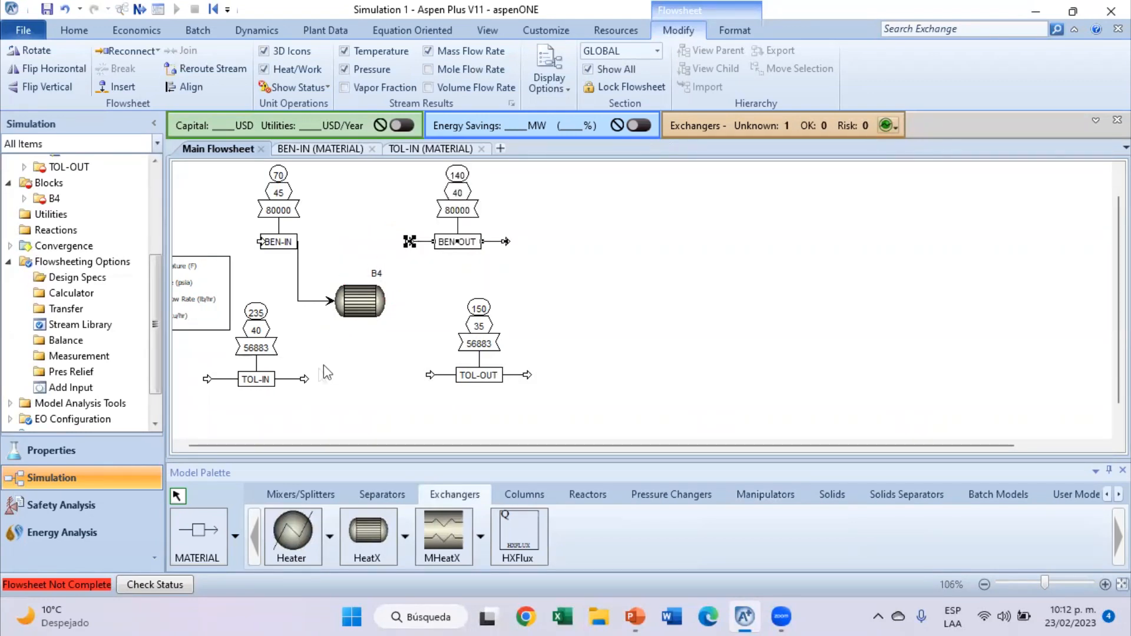
{"action": "left_click_drag", "start_coordinate": [306, 382], "coordinate": [374, 324]}
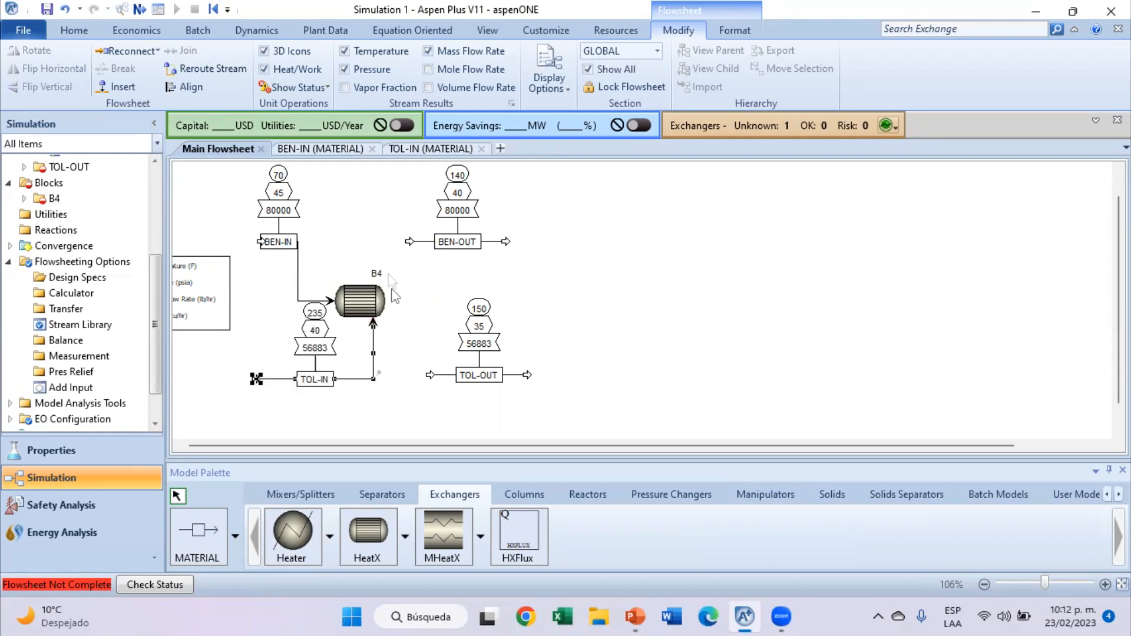
{"action": "left_click_drag", "start_coordinate": [409, 242], "coordinate": [396, 300]}
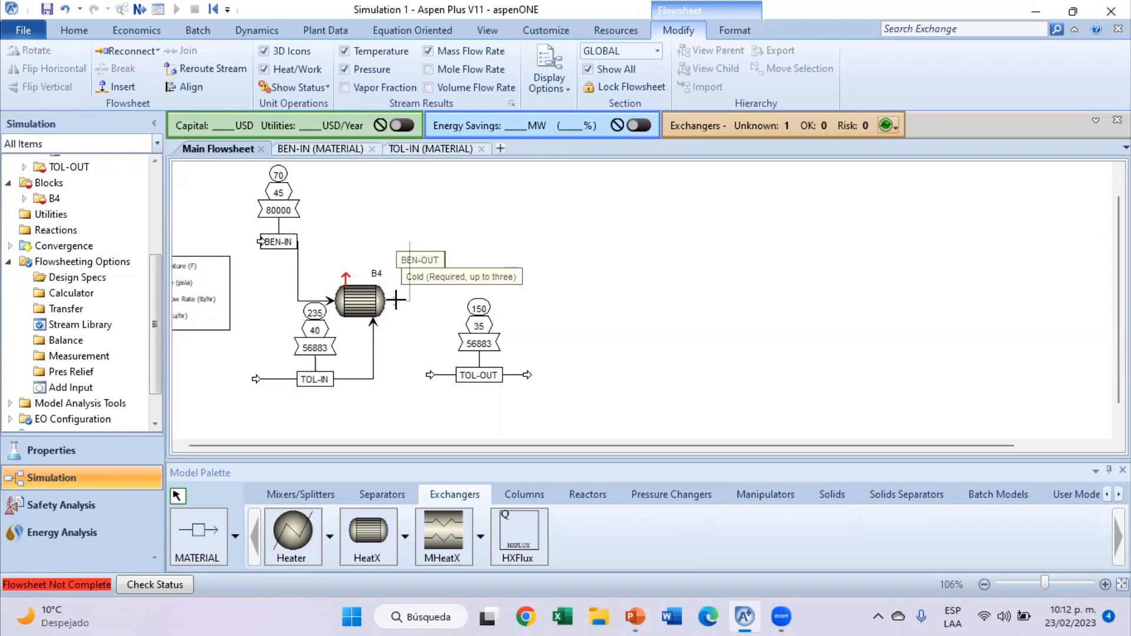
{"action": "left_click_drag", "start_coordinate": [430, 377], "coordinate": [348, 274]}
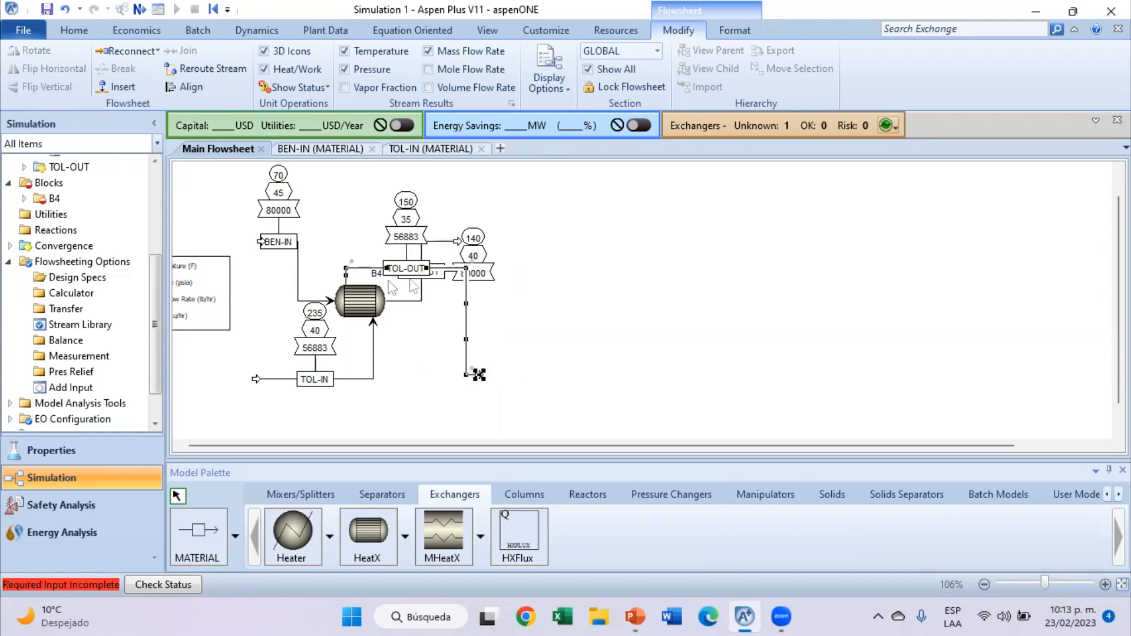
Place the free end of TOL-OUT above the exchanger and align the BEN-IN and BEN-OUT streams horizontally with B4.
{"action": "left_click_drag", "start_coordinate": [479, 375], "coordinate": [469, 190]}
{"action": "left_click", "coordinate": [512, 257]}
{"action": "left_click", "coordinate": [449, 241]}
{"action": "left_click", "coordinate": [201, 89]}
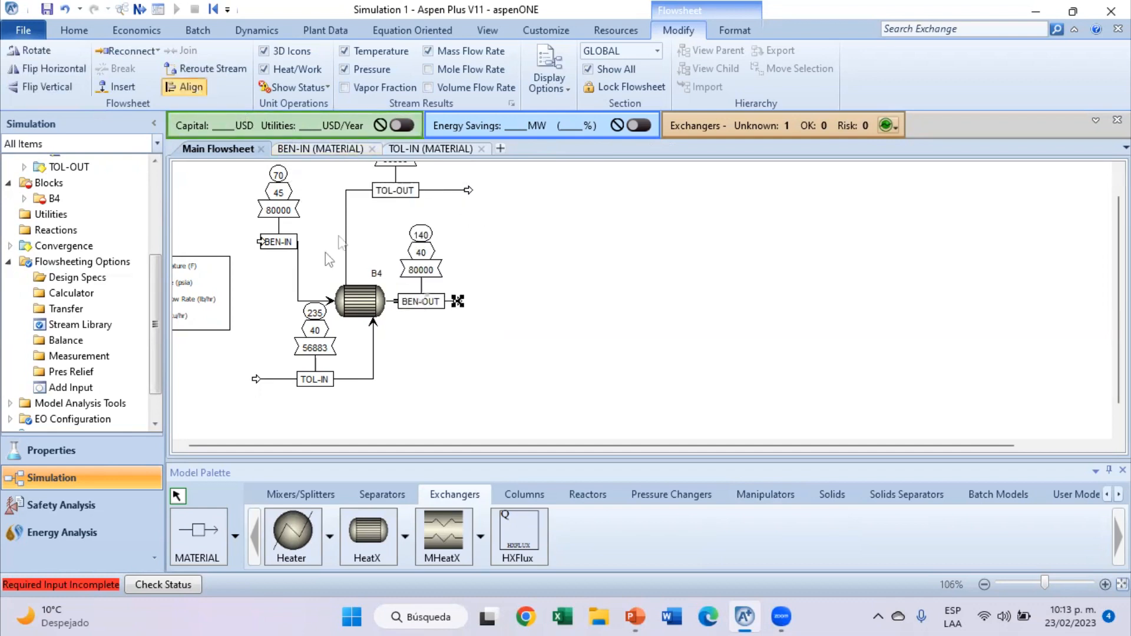
{"action": "left_click", "coordinate": [195, 93]}
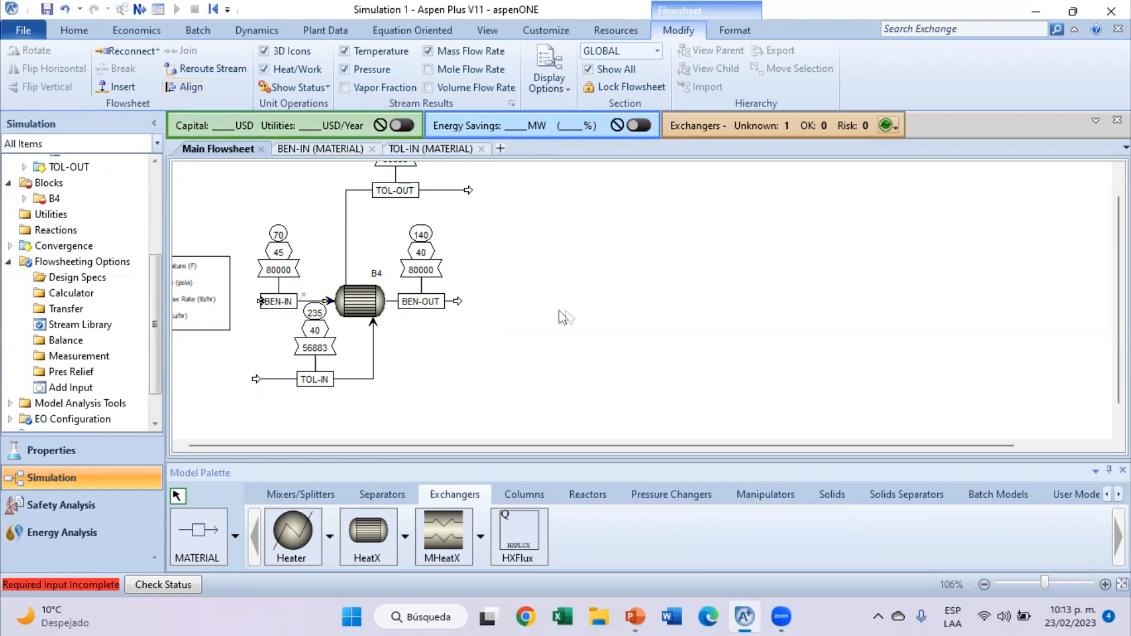
Examine the stream connections around exchanger B4 on the flowsheet and look through its specifications form.
{"action": "scroll", "coordinate": [533, 262], "scroll_direction": "down", "scroll_amount": 2}
{"action": "scroll", "coordinate": [530, 269], "scroll_direction": "up", "scroll_amount": 2}
{"action": "left_click", "coordinate": [359, 302]}
{"action": "scroll", "coordinate": [360, 303], "scroll_direction": "up", "scroll_amount": 1}
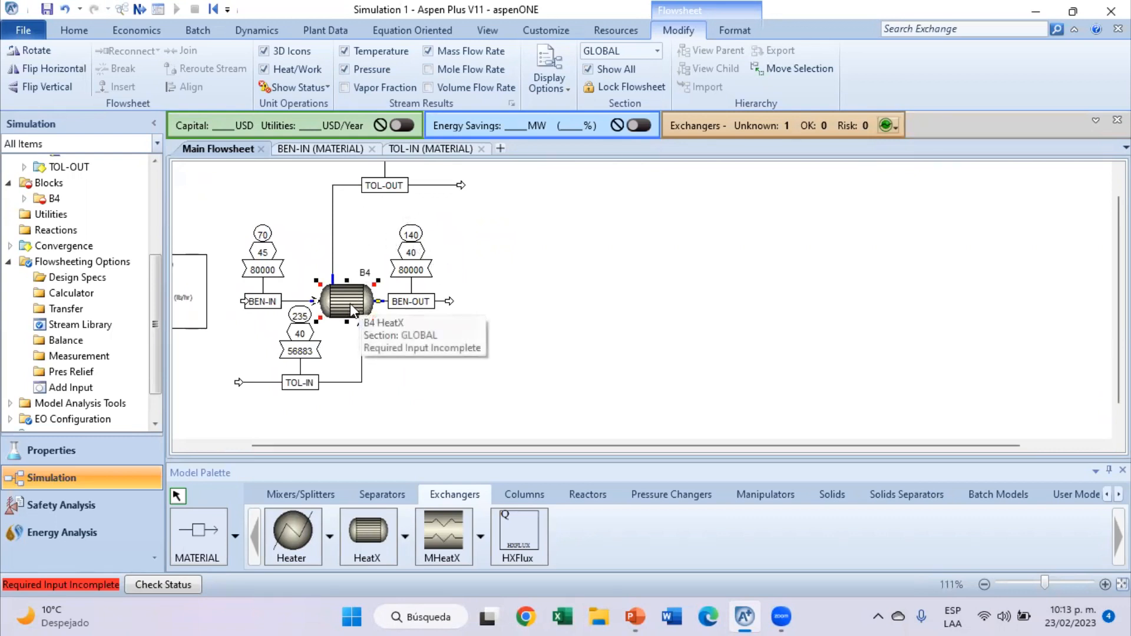
{"action": "left_click", "coordinate": [363, 358]}
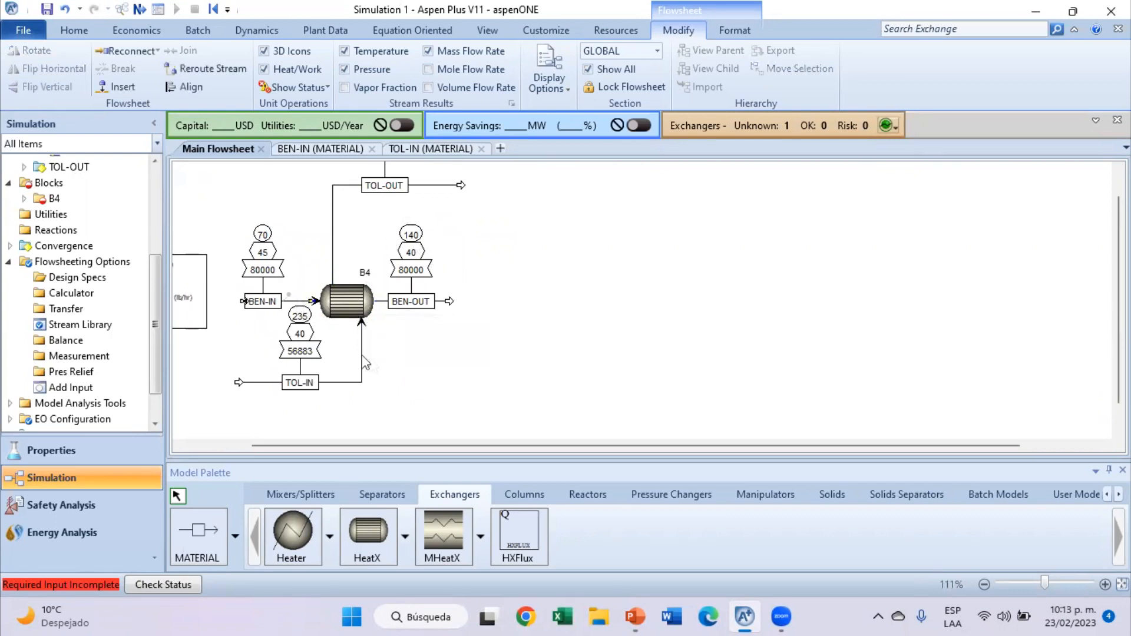
{"action": "left_click", "coordinate": [366, 303]}
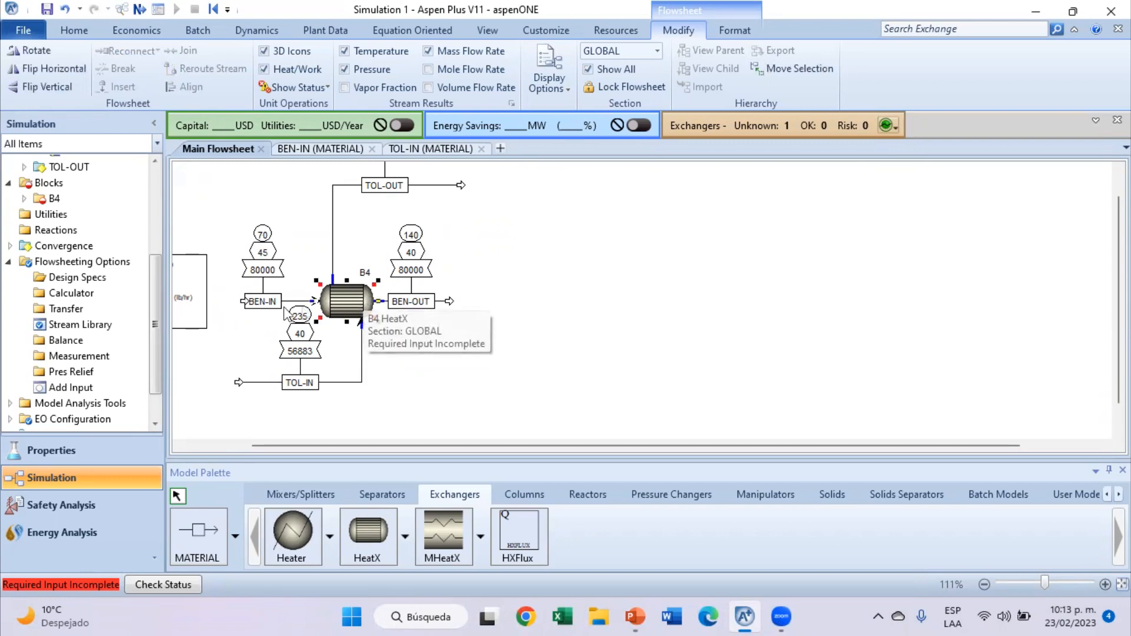
{"action": "double_click", "coordinate": [350, 303]}
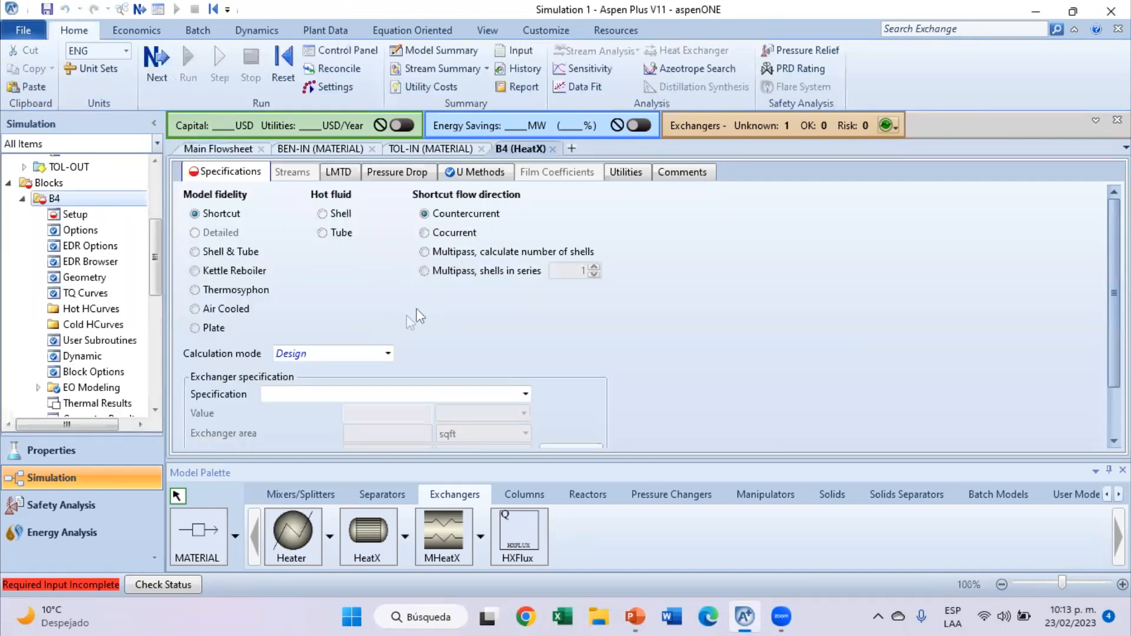
{"action": "scroll", "coordinate": [316, 297], "scroll_direction": "down", "scroll_amount": 5}
{"action": "scroll", "coordinate": [439, 304], "scroll_direction": "up", "scroll_amount": 5}
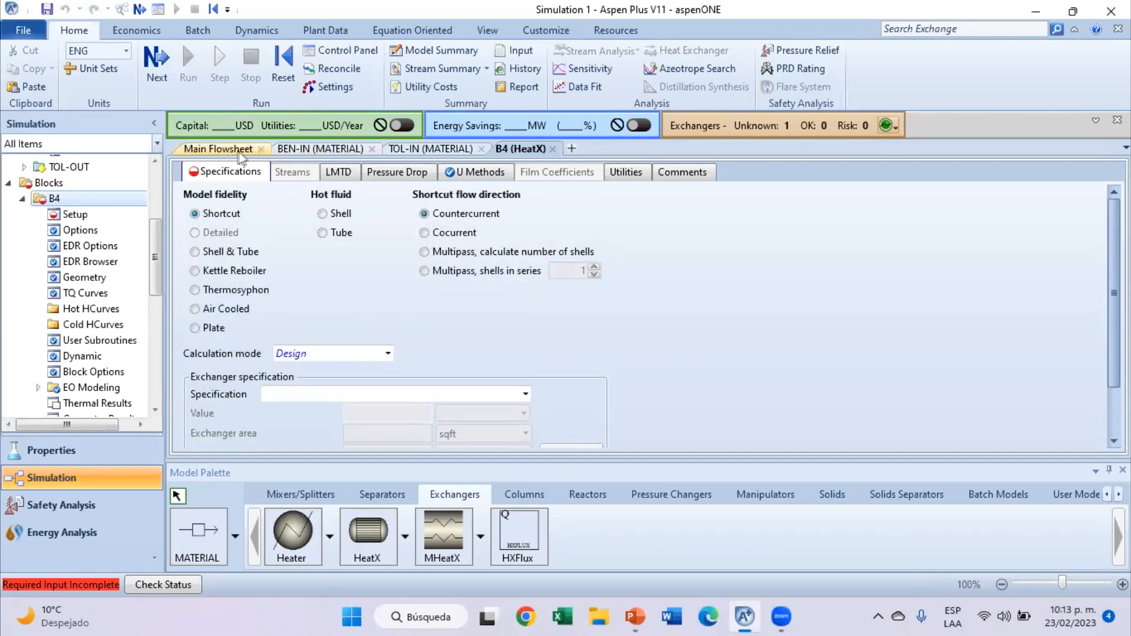
{"action": "left_click", "coordinate": [238, 151]}
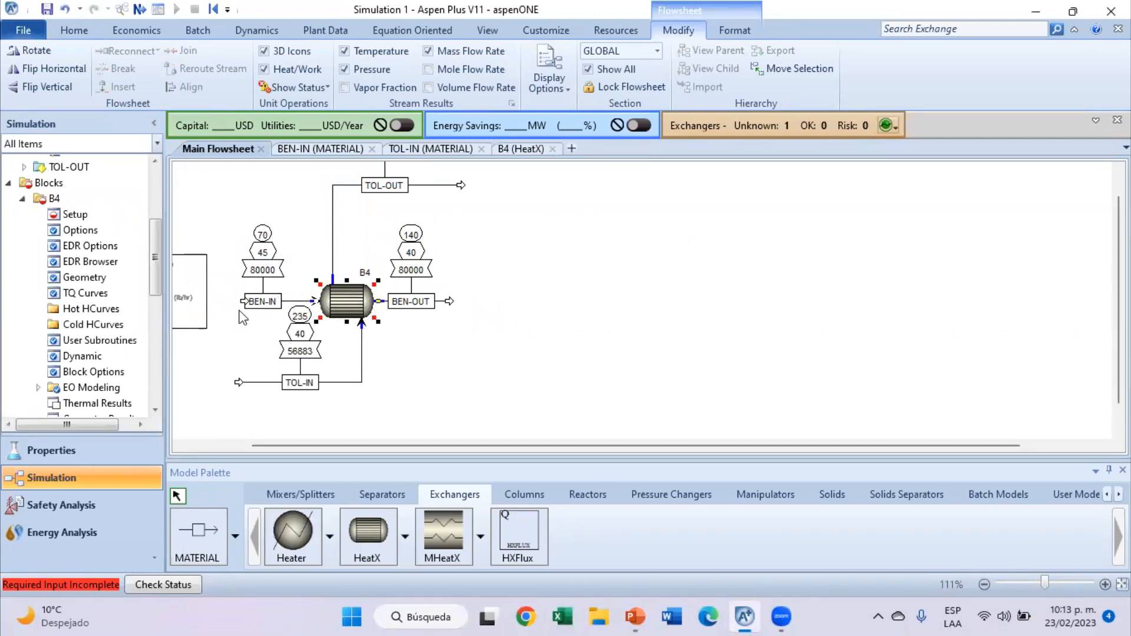
{"action": "left_click", "coordinate": [287, 301]}
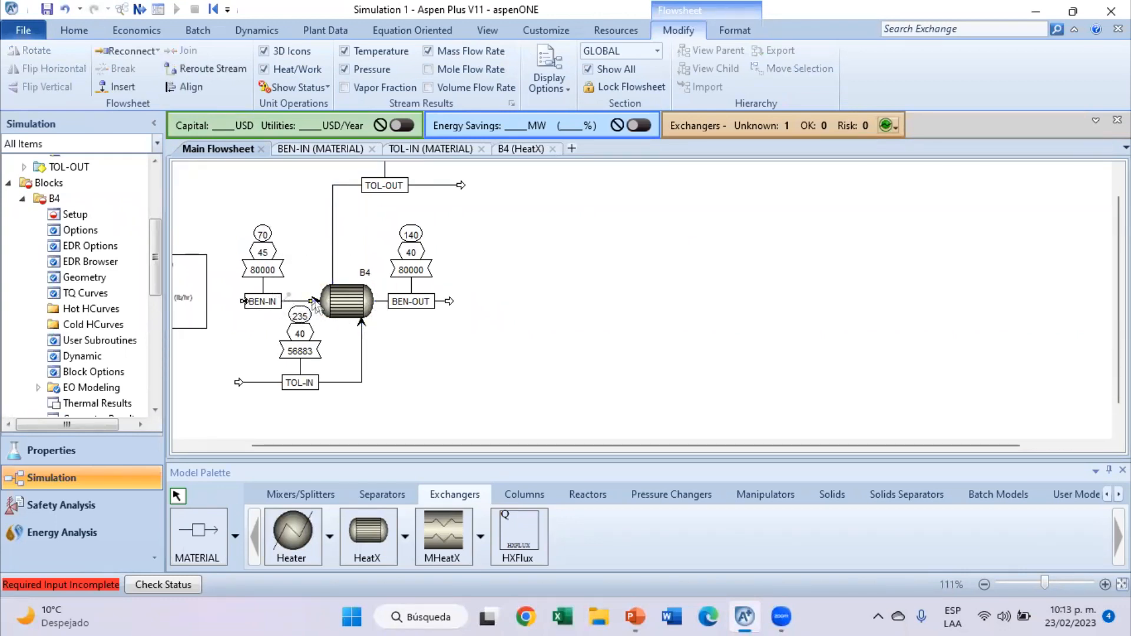
{"action": "left_click", "coordinate": [350, 303]}
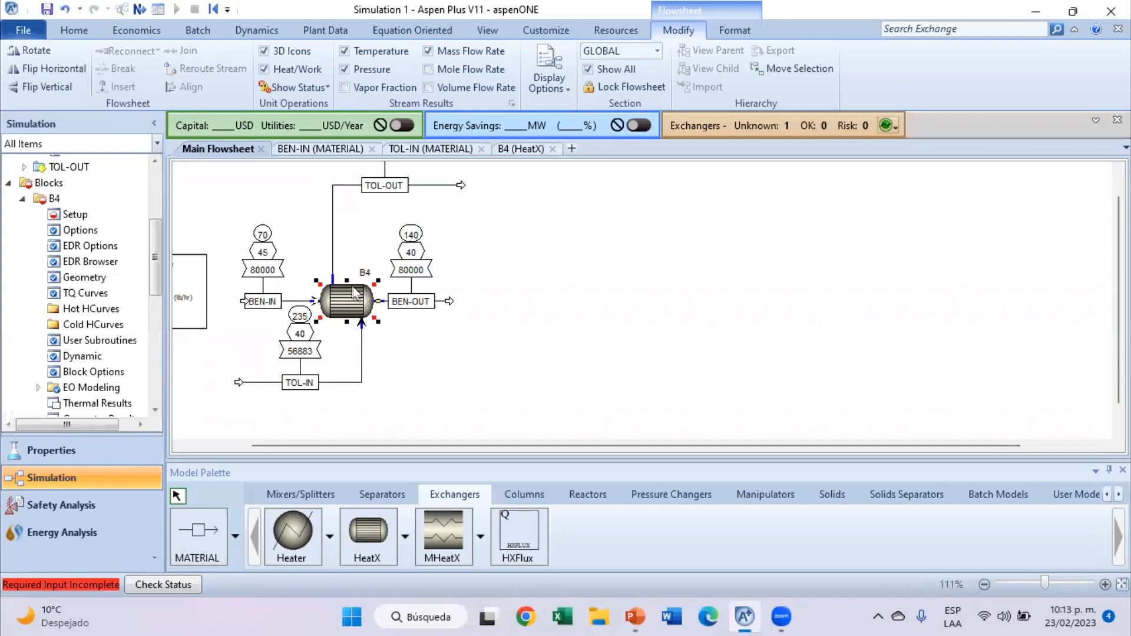
In B4's specifications, put the hot fluid in the tubes and choose multipass with calculated number of shells, checking the PowerPoint problem slide.
{"action": "left_click", "coordinate": [518, 149]}
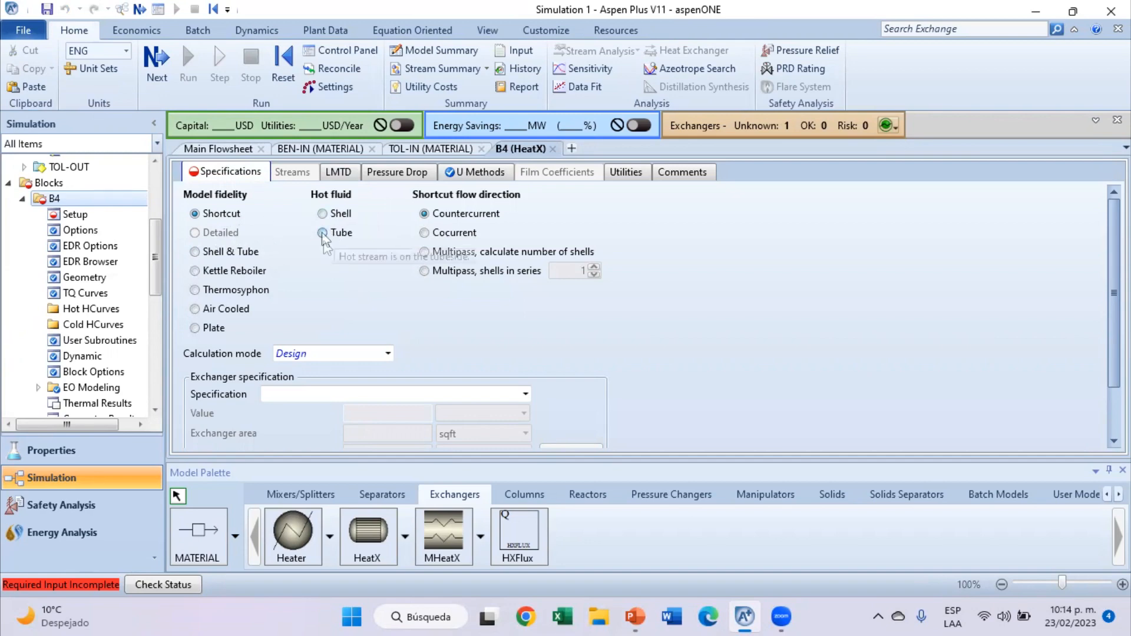
{"action": "left_click", "coordinate": [646, 617]}
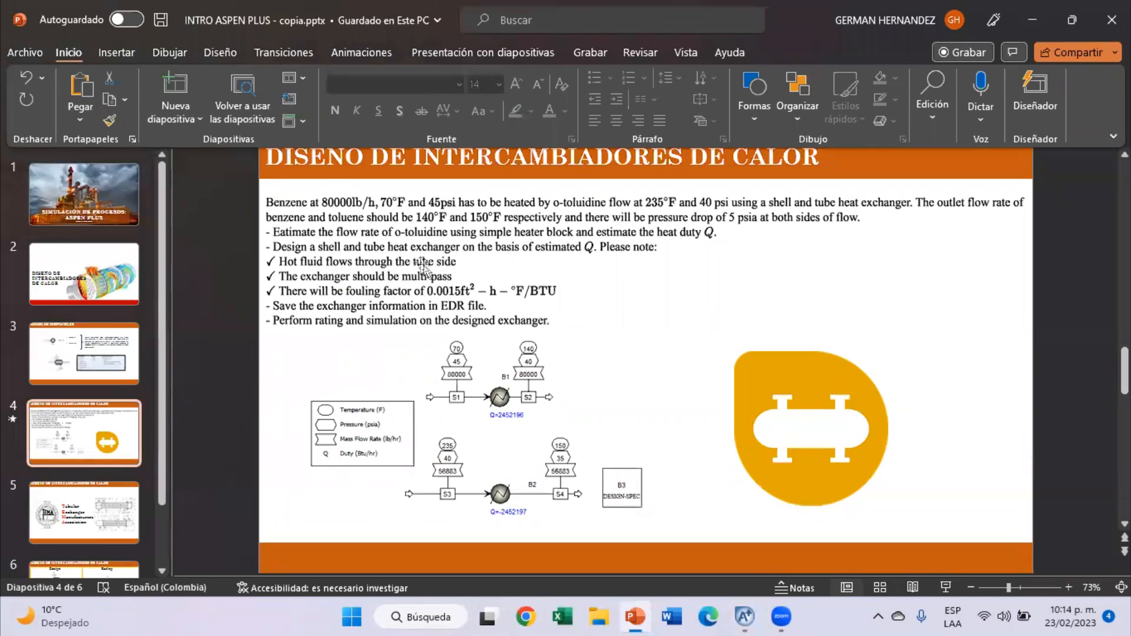
{"action": "left_click", "coordinate": [745, 617]}
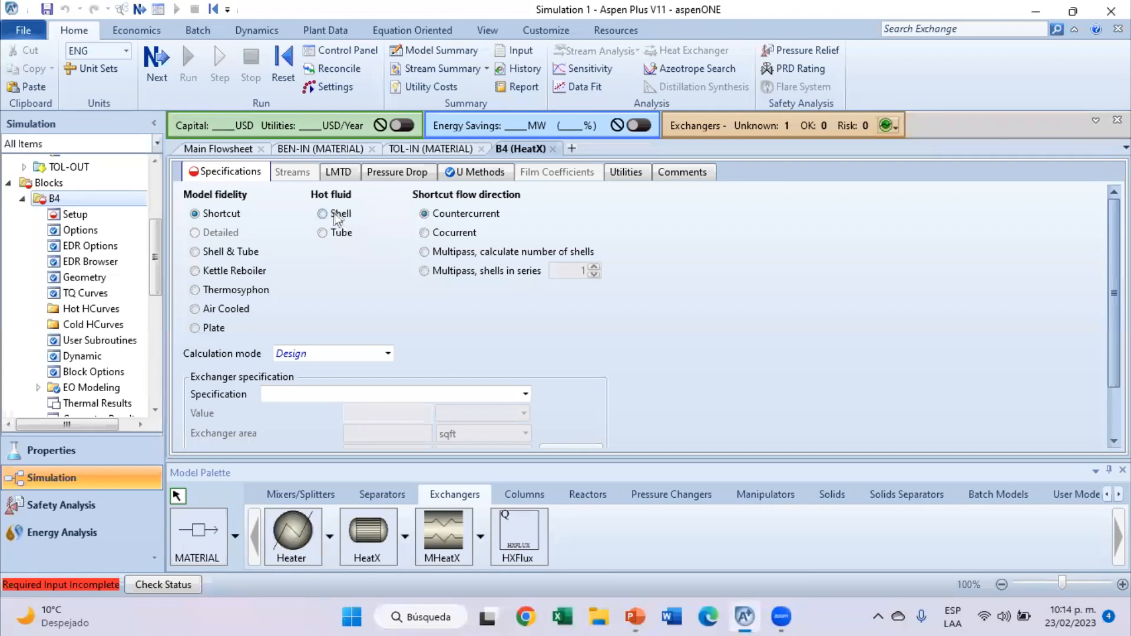
{"action": "left_click", "coordinate": [328, 236]}
{"action": "left_click", "coordinate": [439, 252]}
{"action": "left_click", "coordinate": [636, 617]}
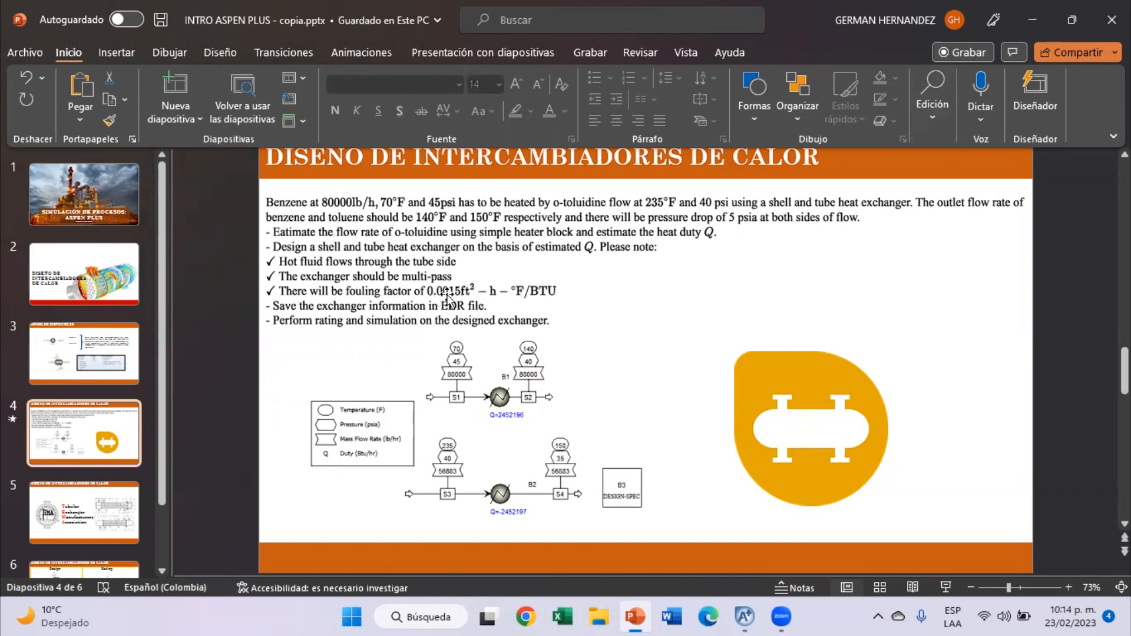
{"action": "left_click", "coordinate": [1025, 10]}
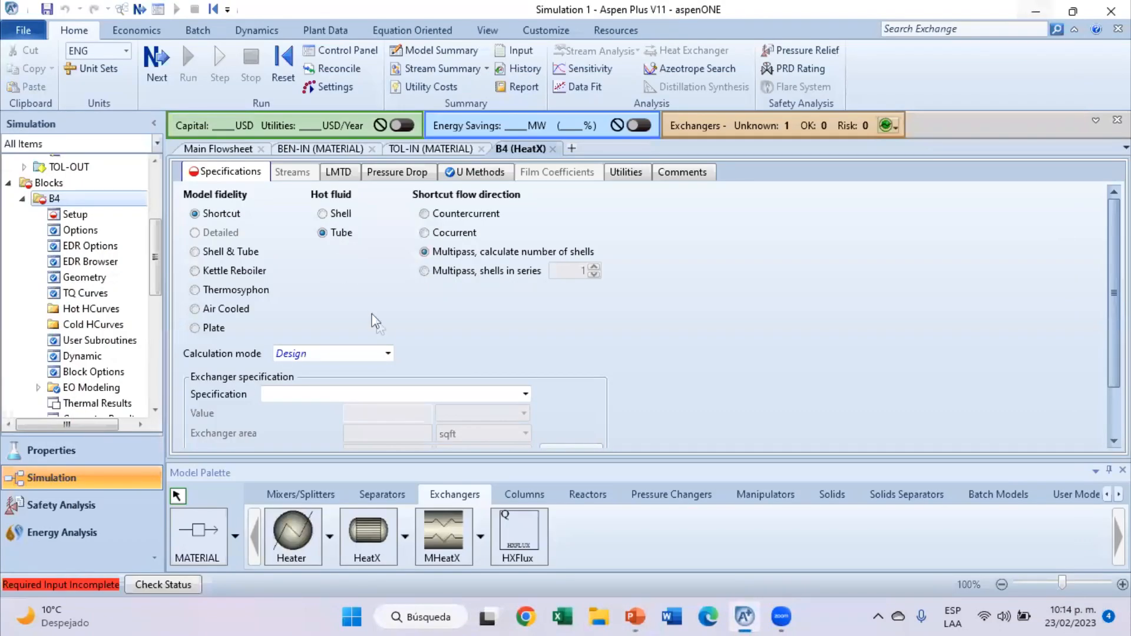
Specify B4 by exchanger duty with a value of 2452195,83 Btu/hr.
{"action": "left_click", "coordinate": [525, 393]}
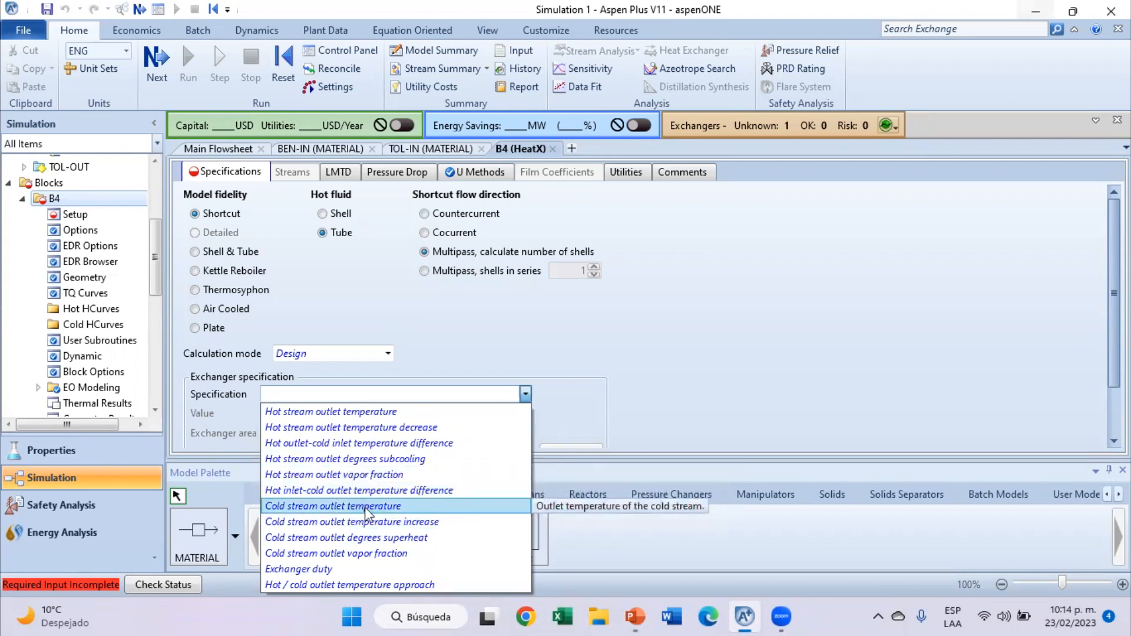
{"action": "left_click", "coordinate": [306, 569]}
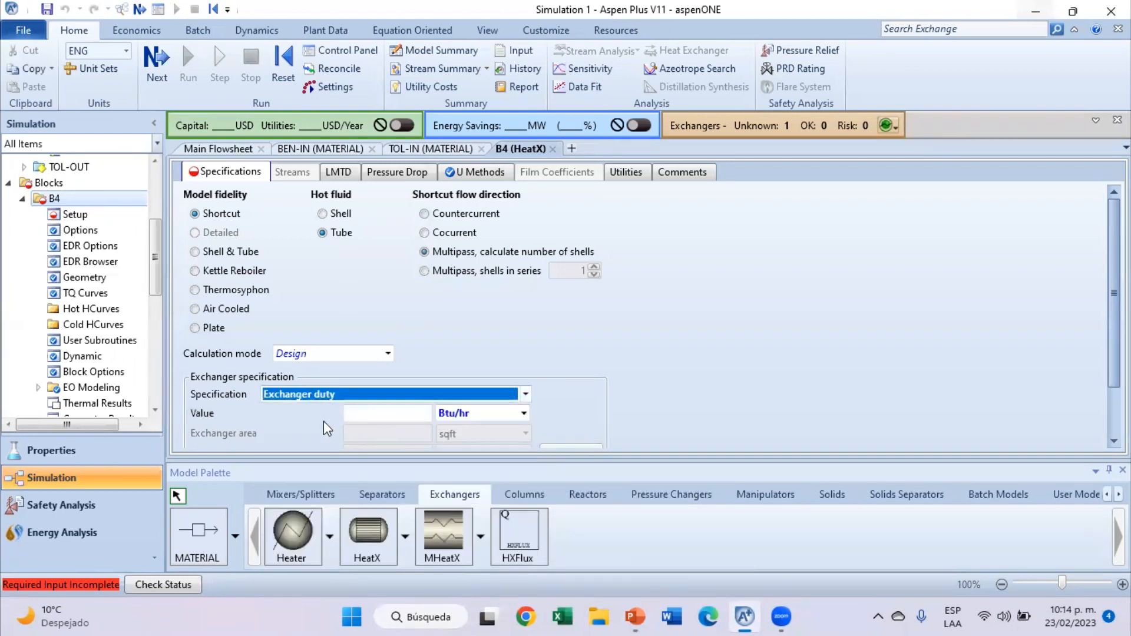
{"action": "left_click", "coordinate": [380, 414]}
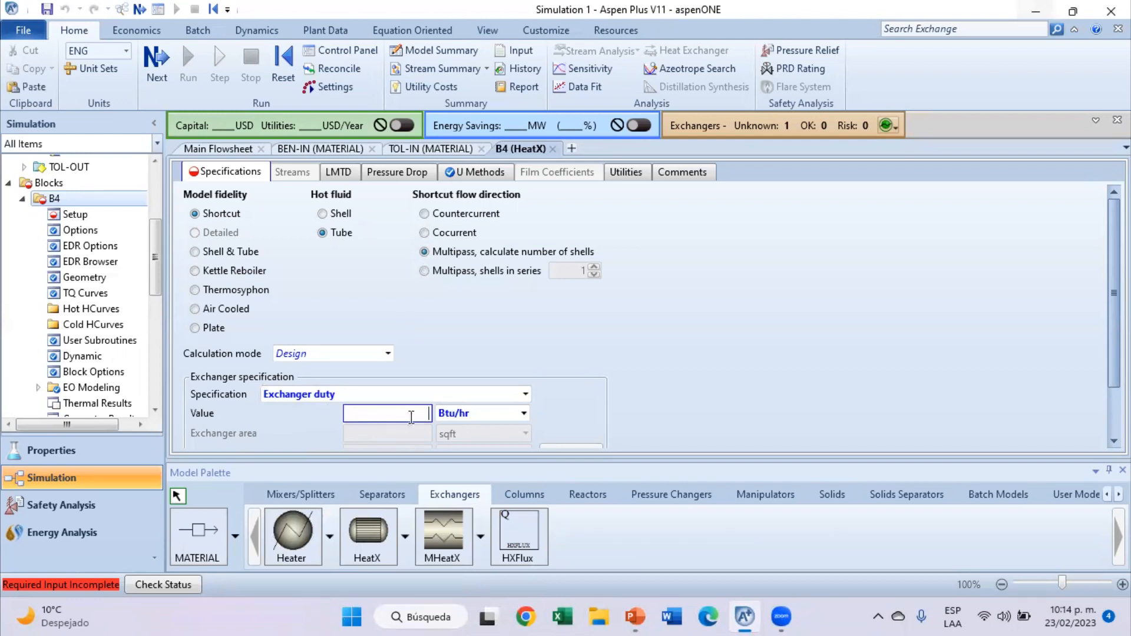
{"action": "type", "text": "-2452195,83"}
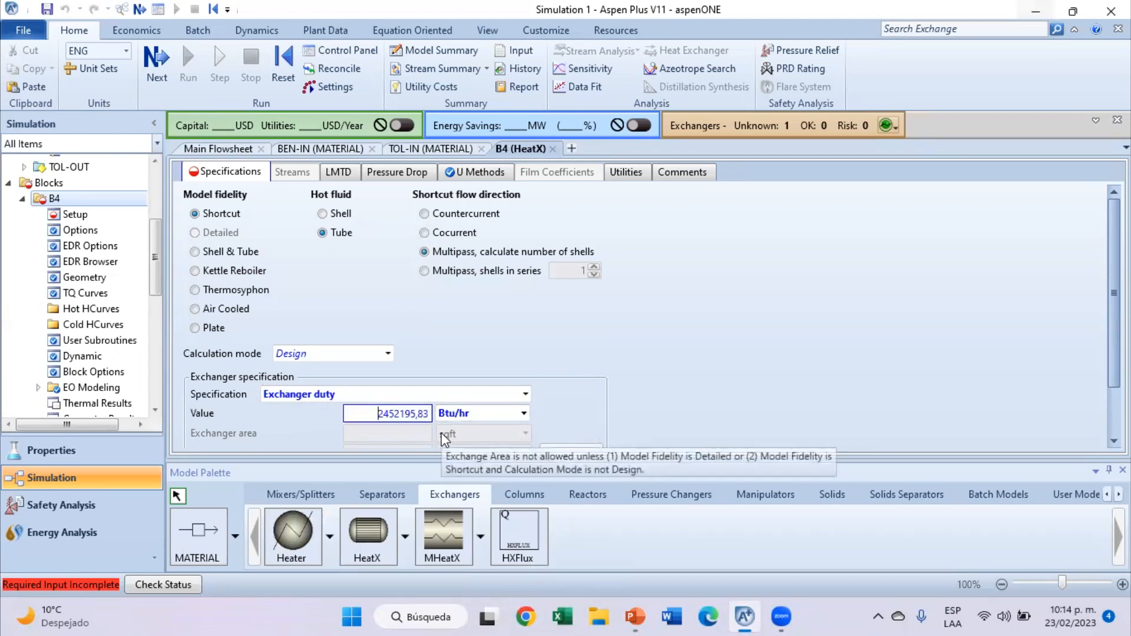
{"action": "key", "text": "Return"}
{"action": "scroll", "coordinate": [386, 321], "scroll_direction": "down", "scroll_amount": 3}
{"action": "scroll", "coordinate": [383, 309], "scroll_direction": "up", "scroll_amount": 3}
{"action": "scroll", "coordinate": [418, 306], "scroll_direction": "down", "scroll_amount": 3}
{"action": "scroll", "coordinate": [454, 303], "scroll_direction": "up", "scroll_amount": 3}
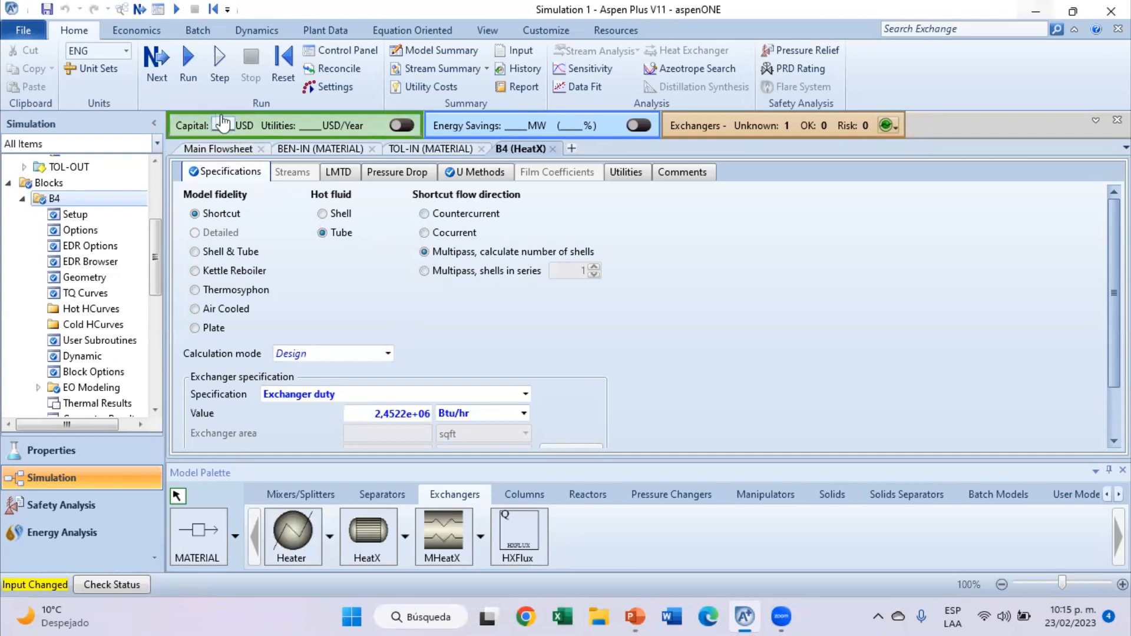
Run the simulation and review the stream results and exchanger duty around B4 on the main flowsheet.
{"action": "left_click", "coordinate": [195, 85]}
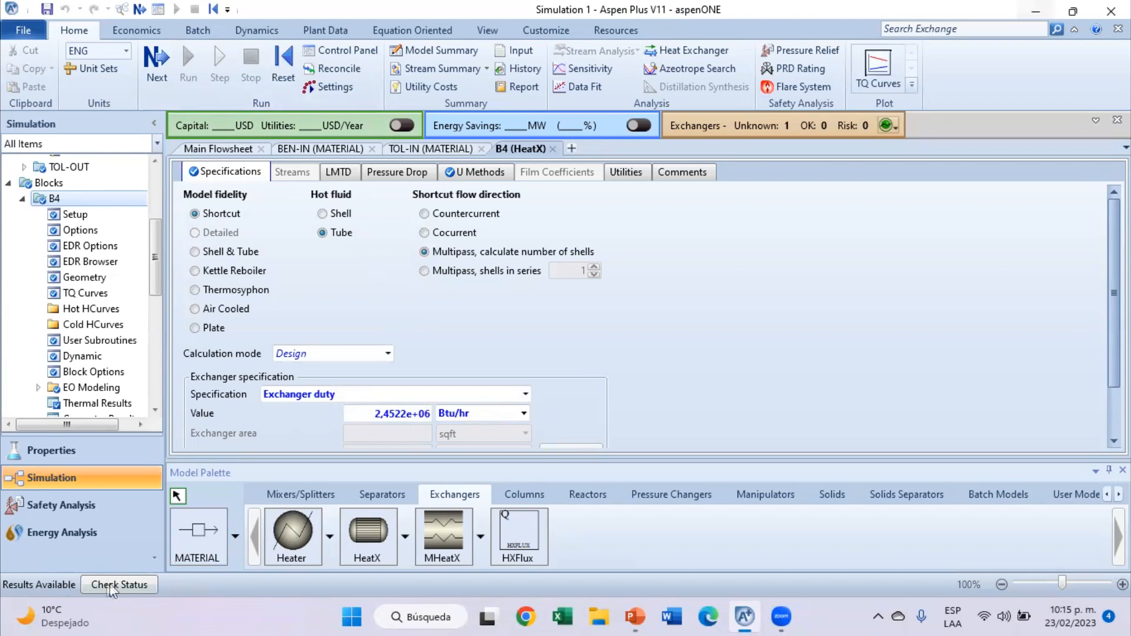
{"action": "left_click", "coordinate": [231, 151]}
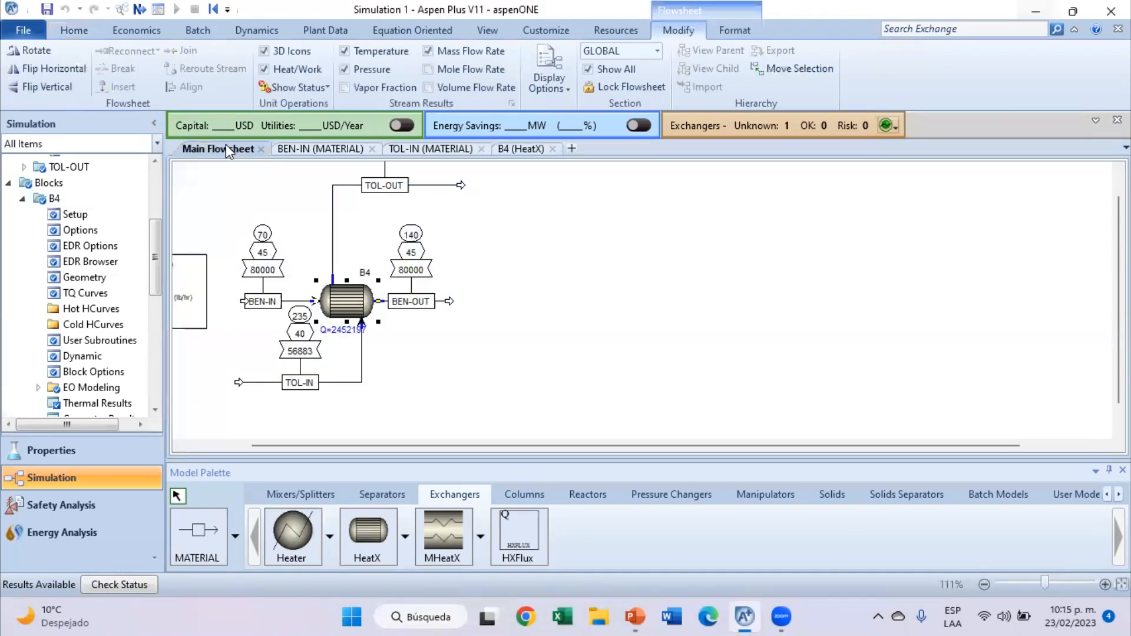
{"action": "scroll", "coordinate": [473, 275], "scroll_direction": "down", "scroll_amount": 5}
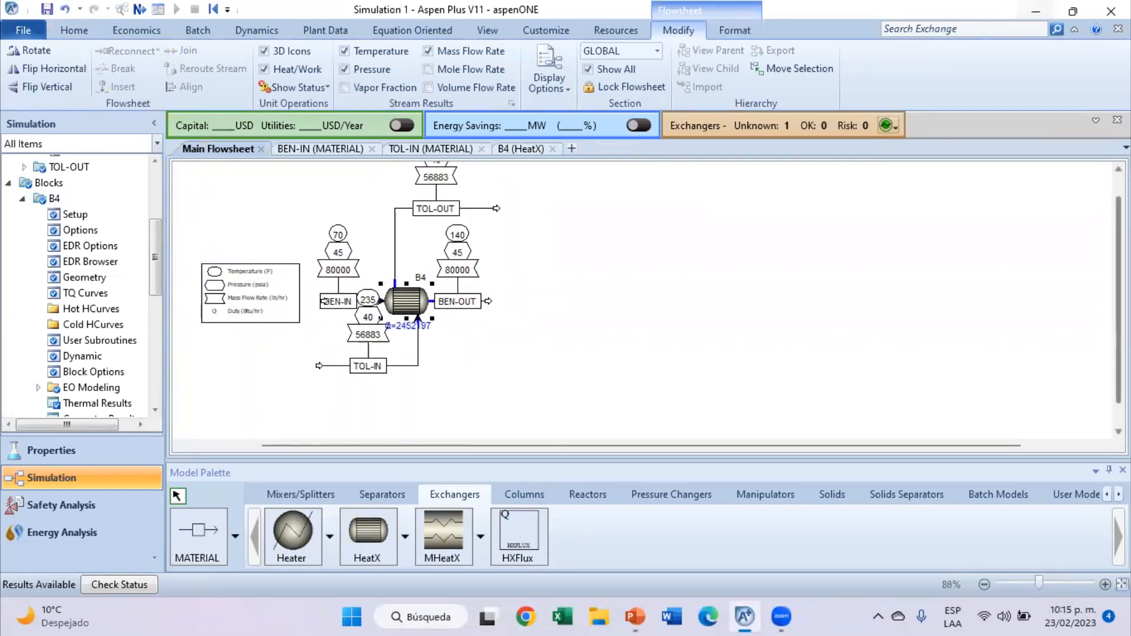
{"action": "scroll", "coordinate": [435, 347], "scroll_direction": "up", "scroll_amount": 2}
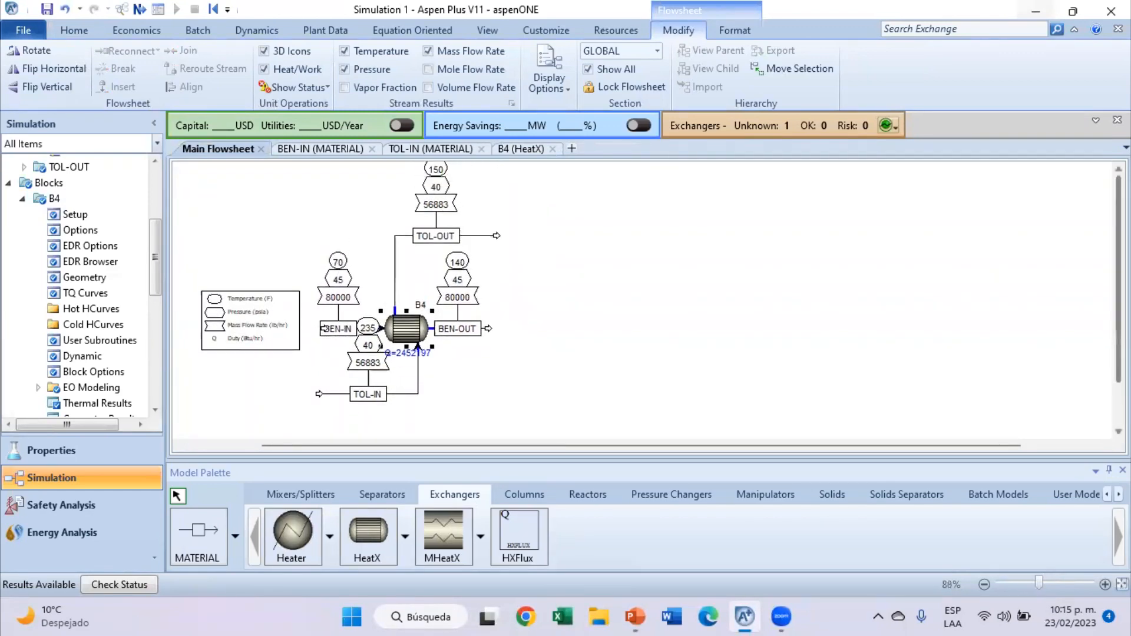
{"action": "left_click", "coordinate": [341, 268]}
{"action": "left_click", "coordinate": [262, 319]}
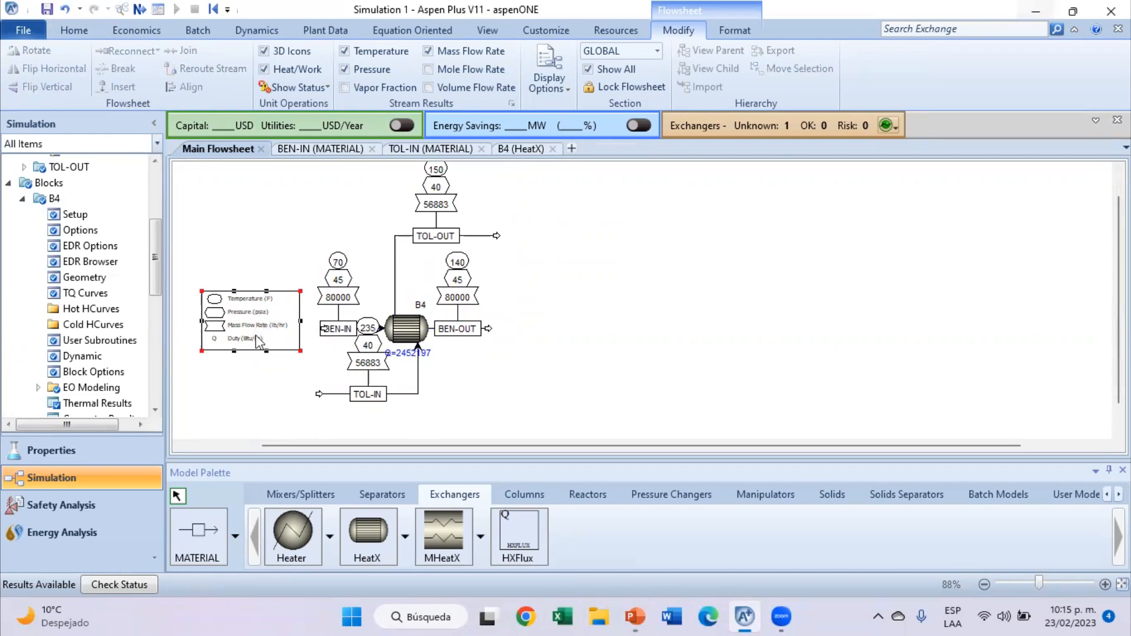
{"action": "left_click", "coordinate": [413, 332]}
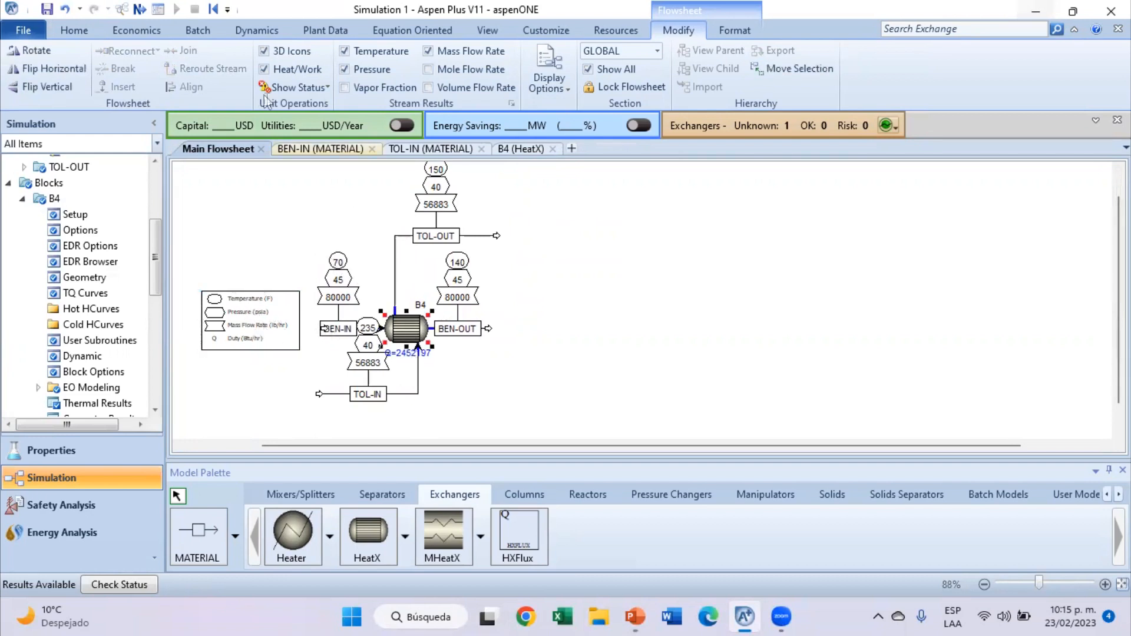
Return to B4's specifications and review the EDR file and rating requirements on the PowerPoint problem slide.
{"action": "left_click", "coordinate": [521, 149]}
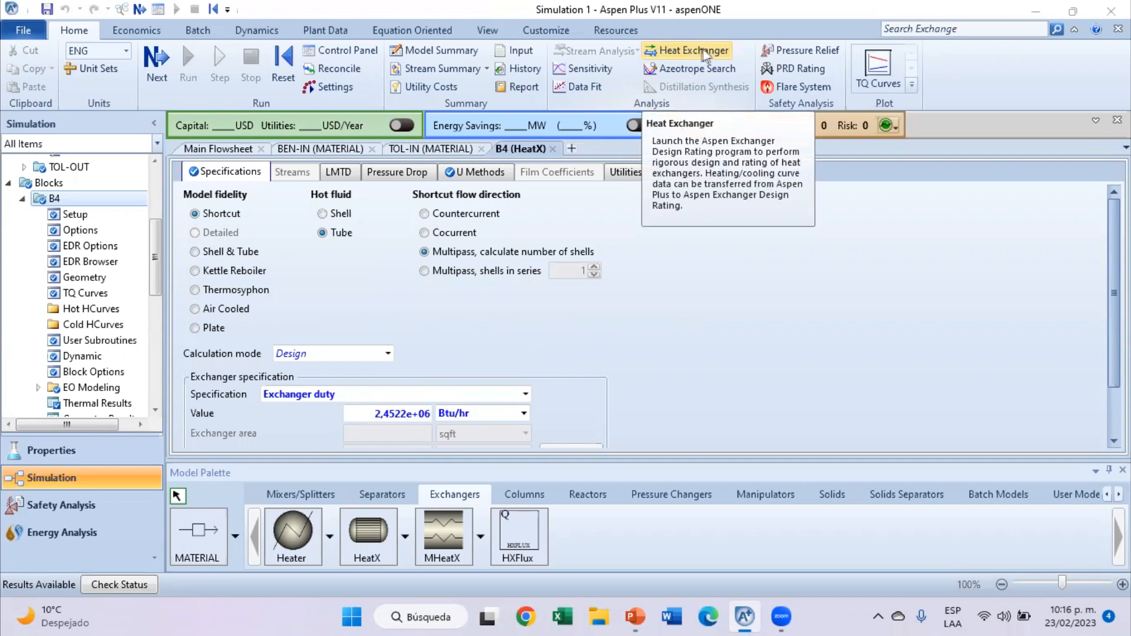
{"action": "left_click", "coordinate": [635, 617]}
{"action": "left_click", "coordinate": [82, 276]}
{"action": "left_click", "coordinate": [121, 379]}
{"action": "left_click", "coordinate": [116, 448]}
{"action": "left_click", "coordinate": [849, 433]}
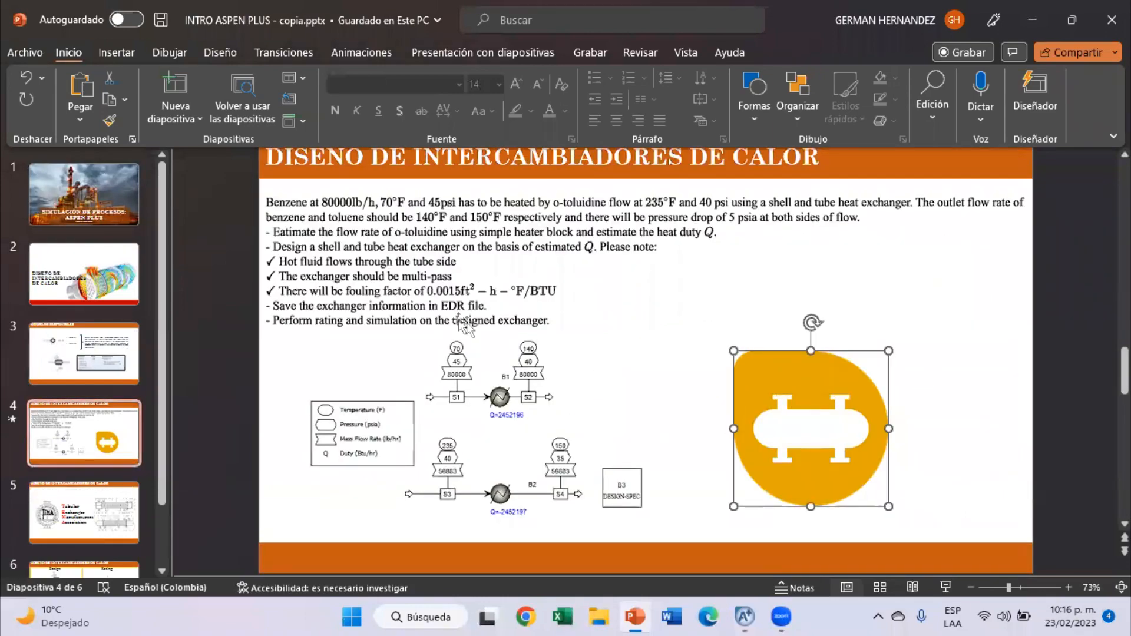
{"action": "key", "text": "alt+Tab"}
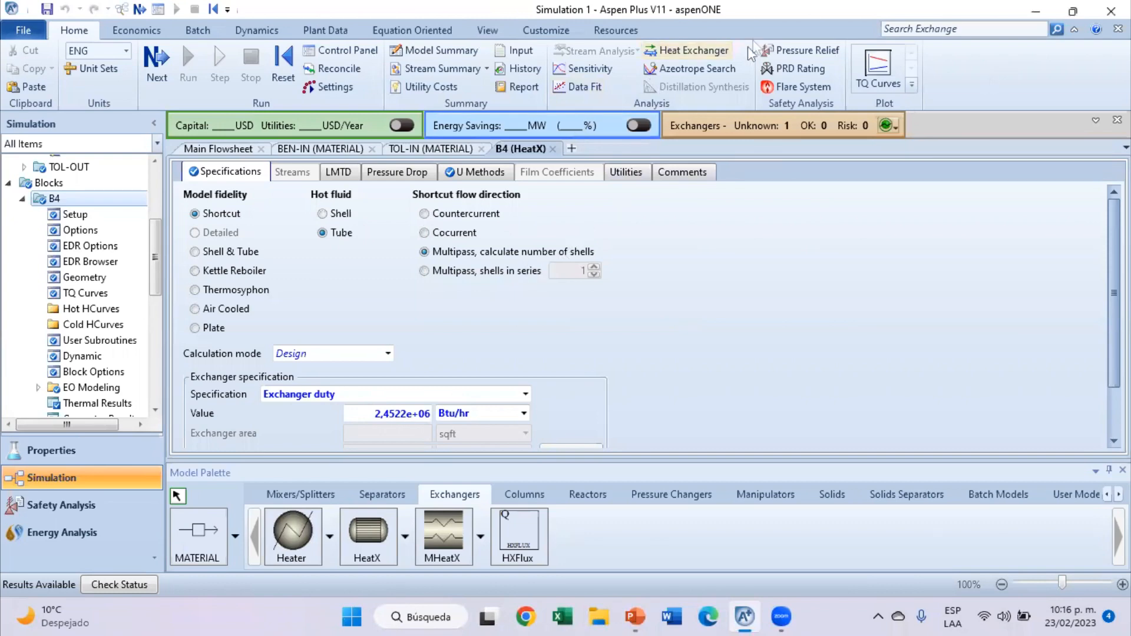
{"action": "left_click", "coordinate": [204, 253]}
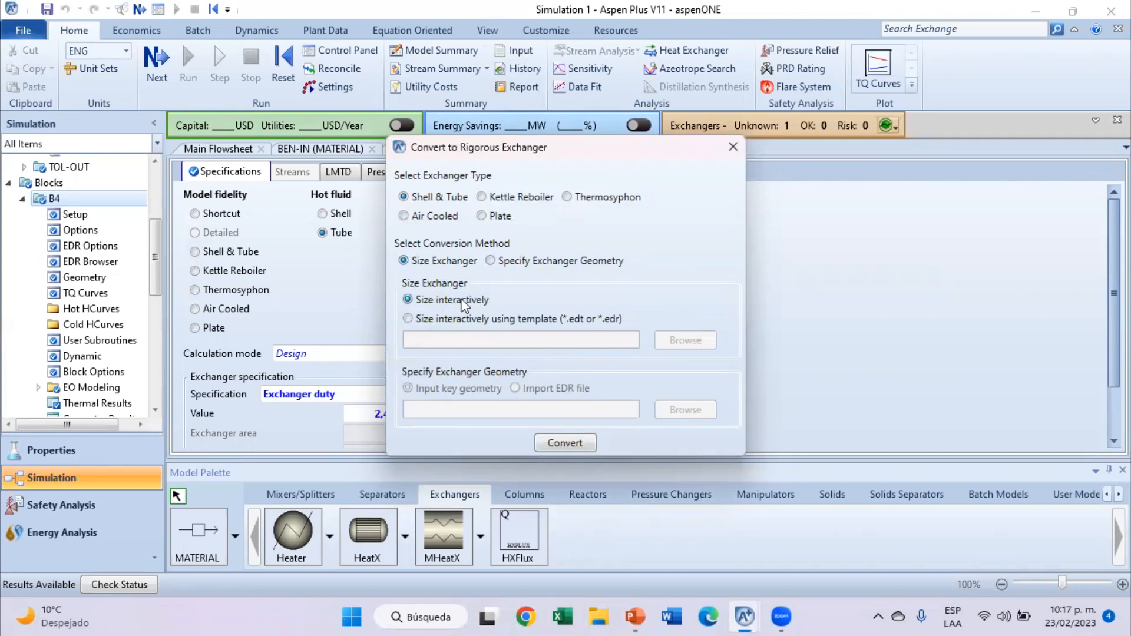
{"action": "left_click", "coordinate": [490, 262]}
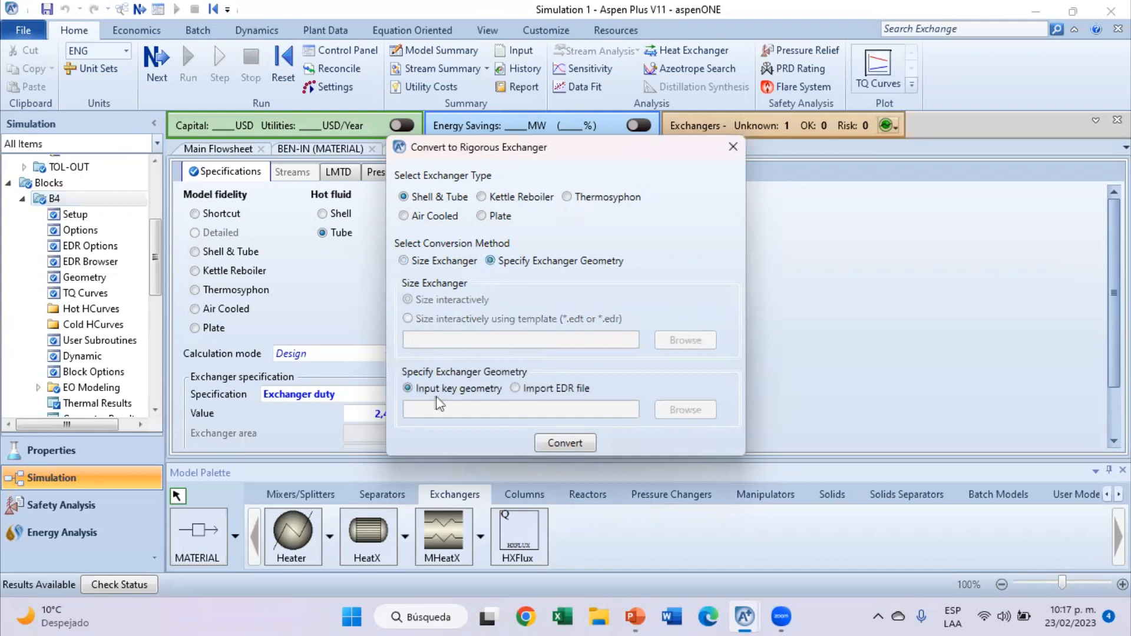
{"action": "left_click", "coordinate": [422, 263]}
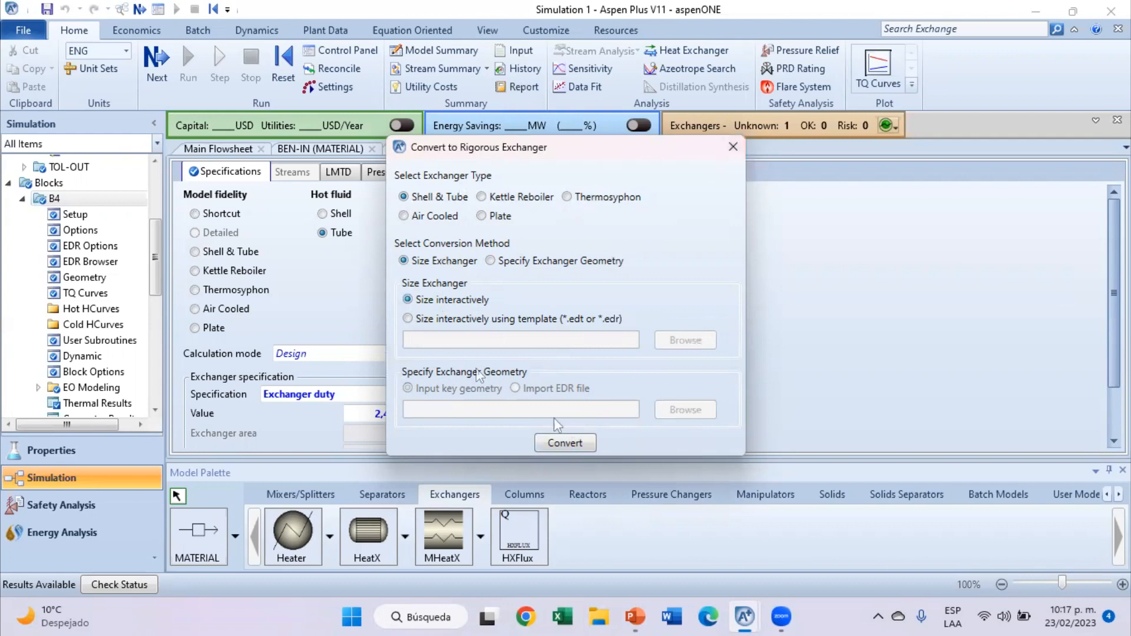
{"action": "left_click", "coordinate": [730, 148]}
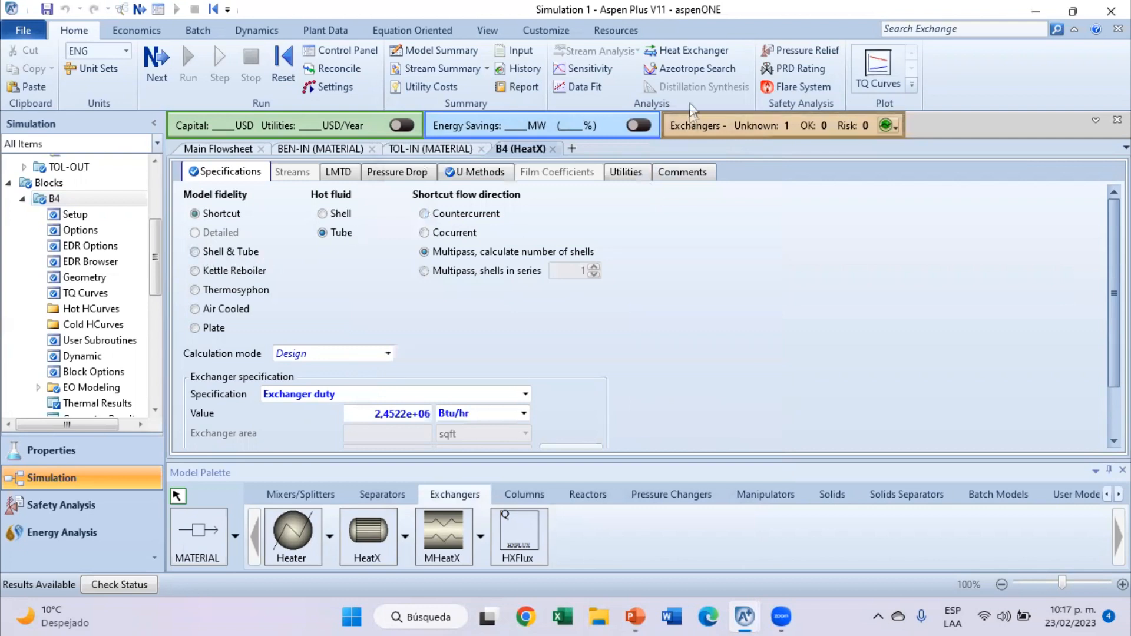
Launch the Heat Exchanger analysis in Aspen Exchanger Design & Rating and size exchanger B4 from the Aspen Plus data.
{"action": "left_click", "coordinate": [688, 51]}
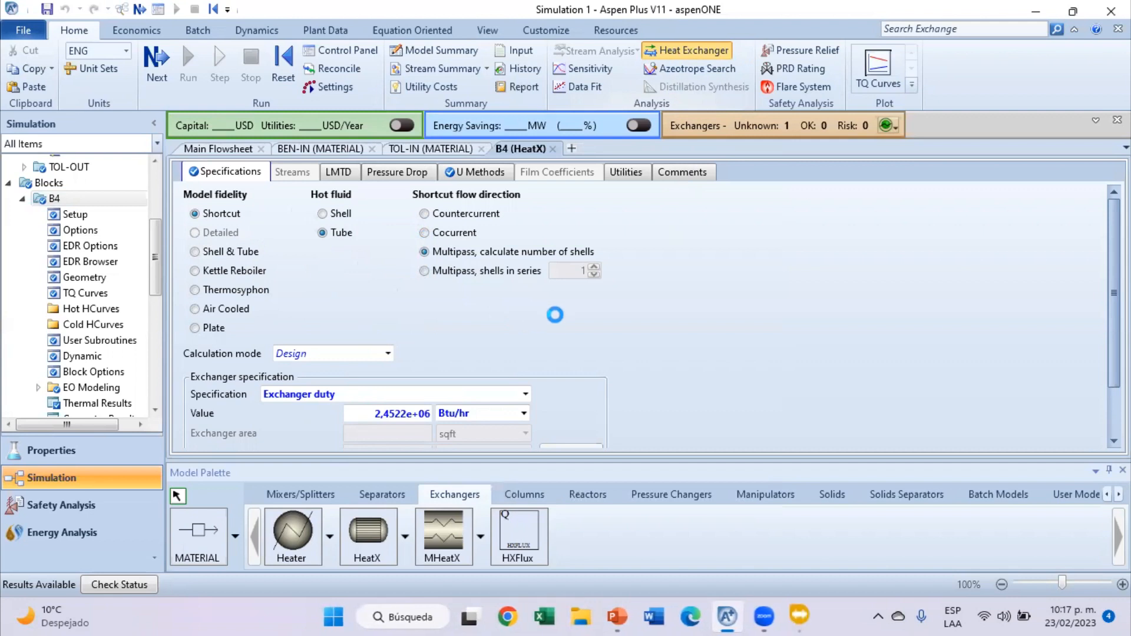
{"action": "left_click", "coordinate": [804, 615]}
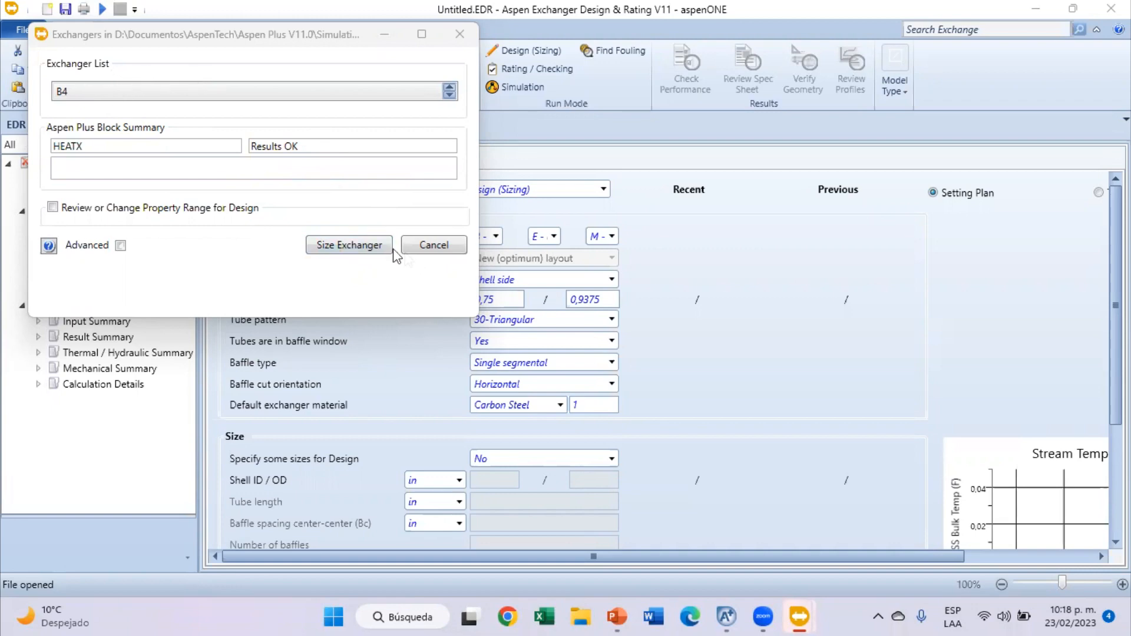
{"action": "left_click", "coordinate": [357, 244]}
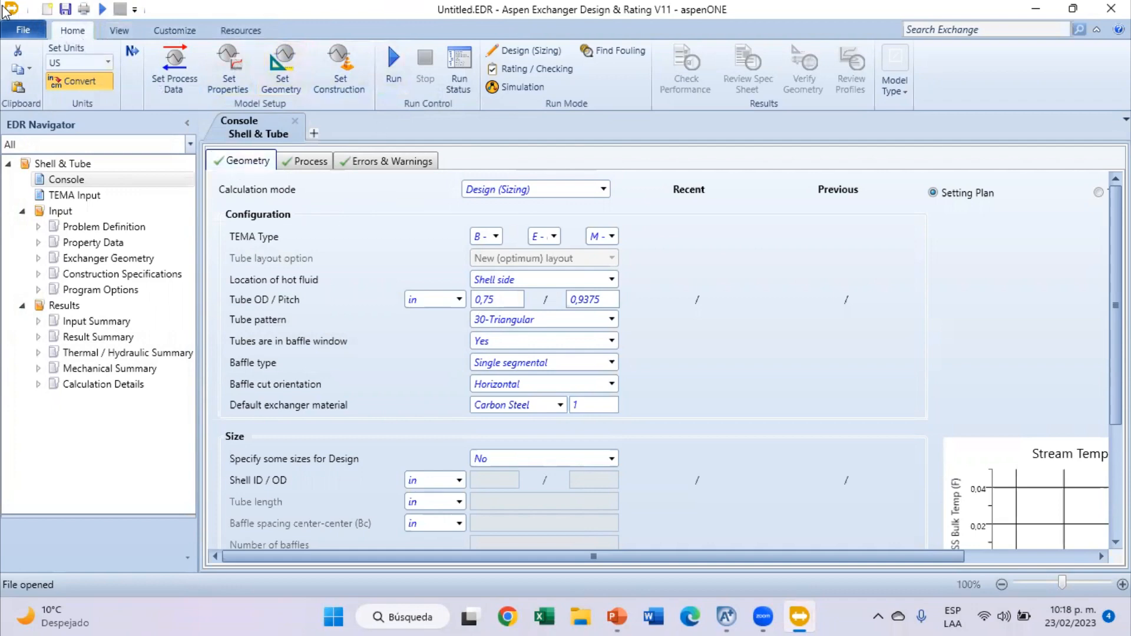
Examine the exchanger's geometry configuration, size settings and process conditions in the Shell & Tube console.
{"action": "scroll", "coordinate": [356, 260], "scroll_direction": "down", "scroll_amount": 3}
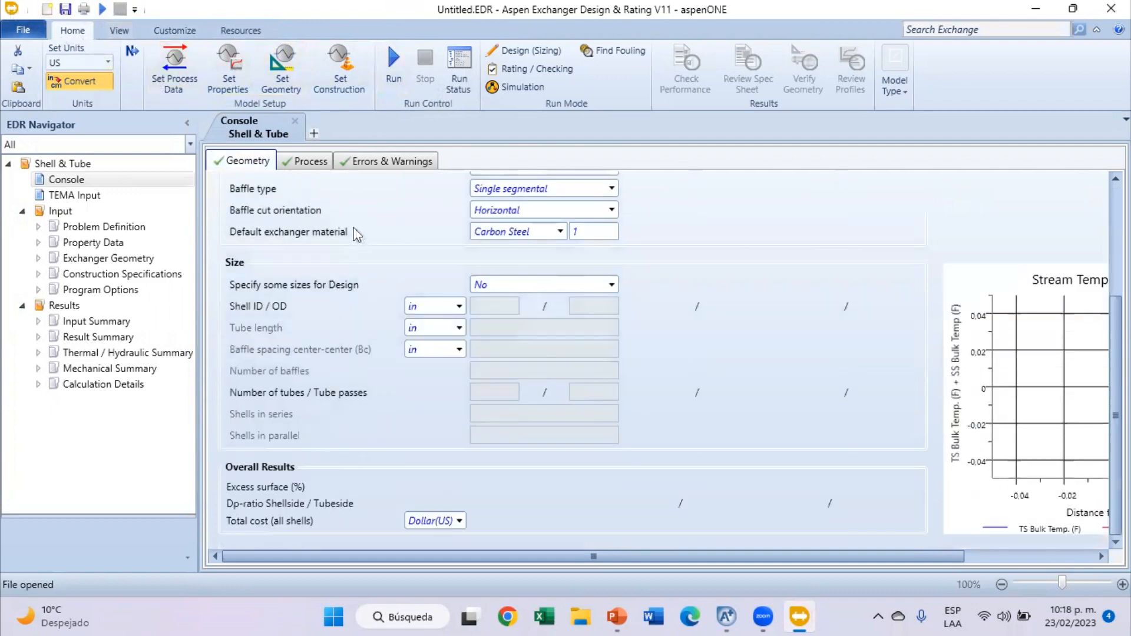
{"action": "scroll", "coordinate": [356, 237], "scroll_direction": "up", "scroll_amount": 3}
{"action": "left_click", "coordinate": [318, 162]}
{"action": "scroll", "coordinate": [322, 256], "scroll_direction": "down", "scroll_amount": 2}
{"action": "scroll", "coordinate": [322, 257], "scroll_direction": "up", "scroll_amount": 2}
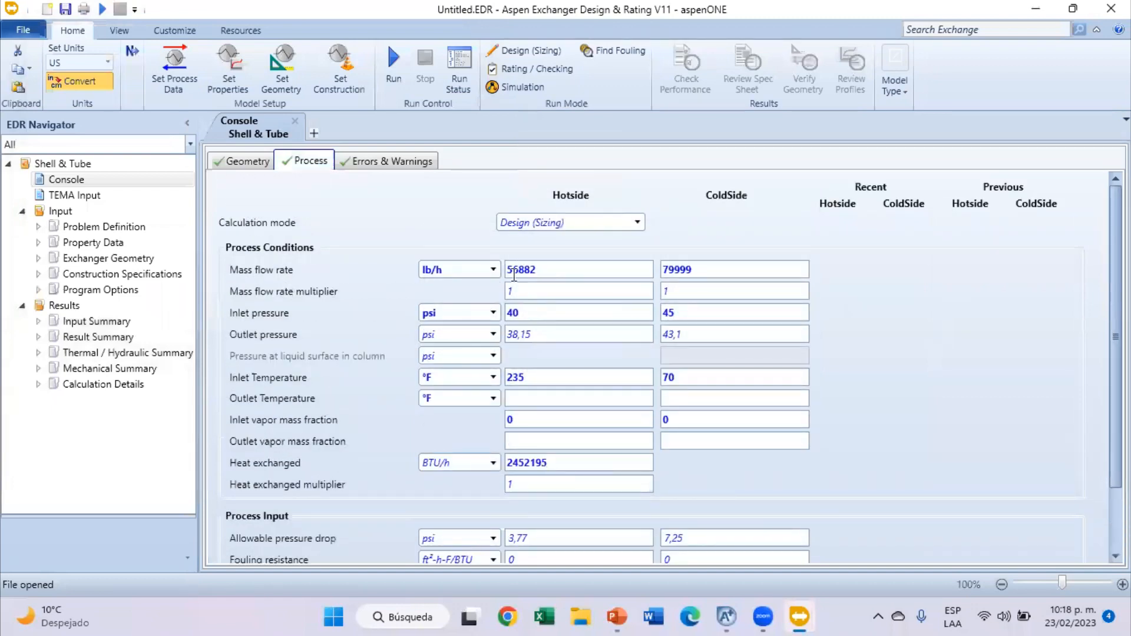
{"action": "scroll", "coordinate": [625, 341], "scroll_direction": "down", "scroll_amount": 2}
{"action": "scroll", "coordinate": [778, 248], "scroll_direction": "up", "scroll_amount": 2}
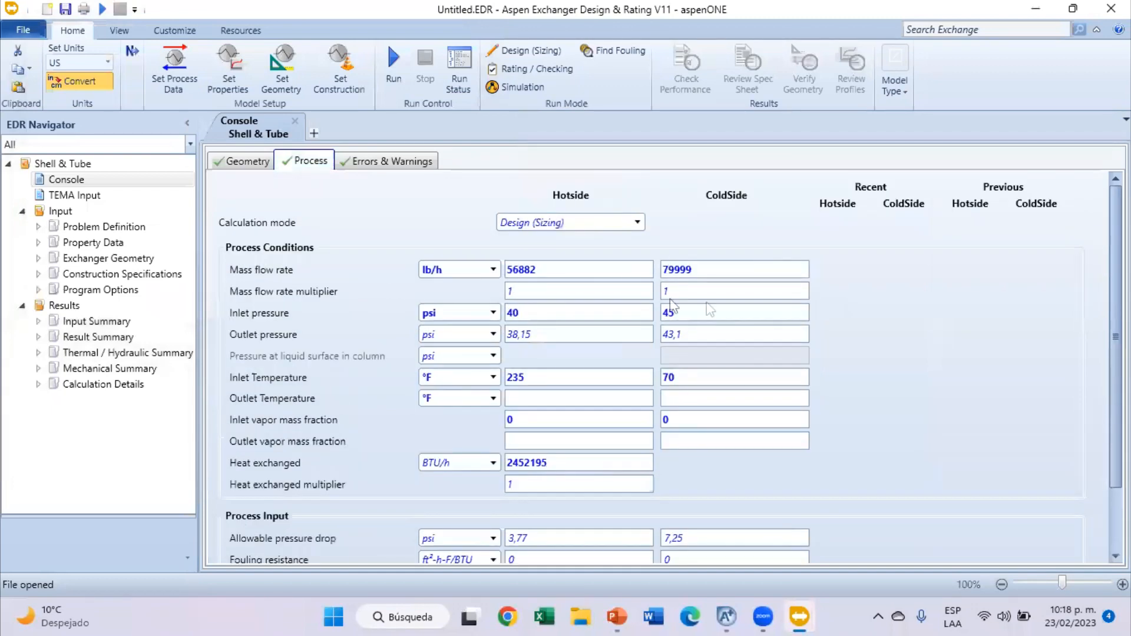
{"action": "left_click", "coordinate": [259, 162]}
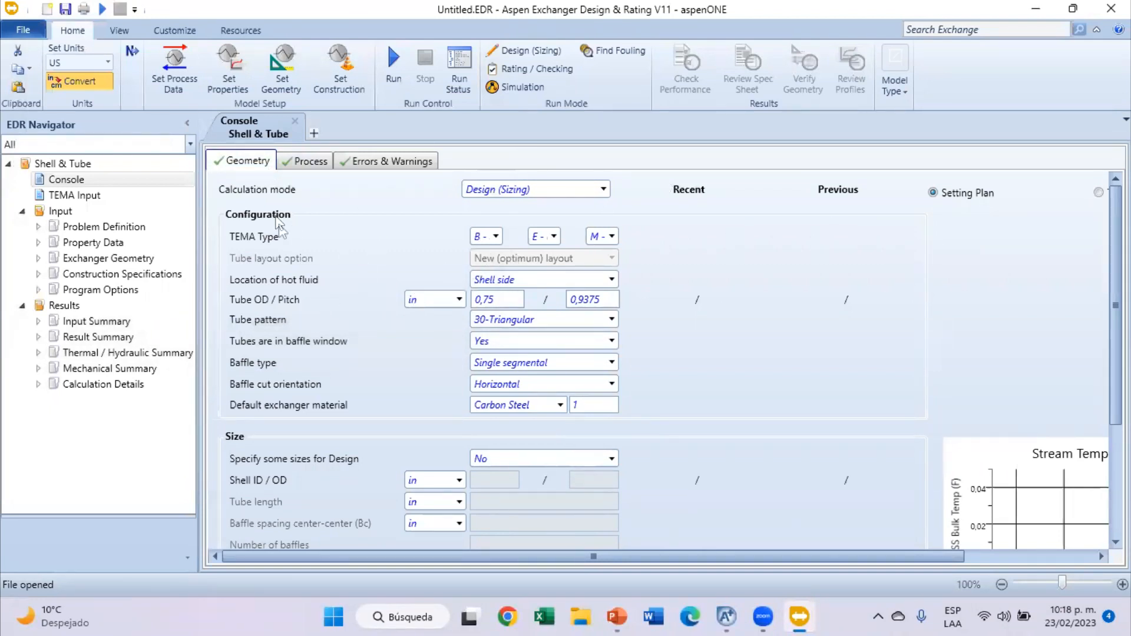
{"action": "scroll", "coordinate": [279, 221], "scroll_direction": "down", "scroll_amount": 1}
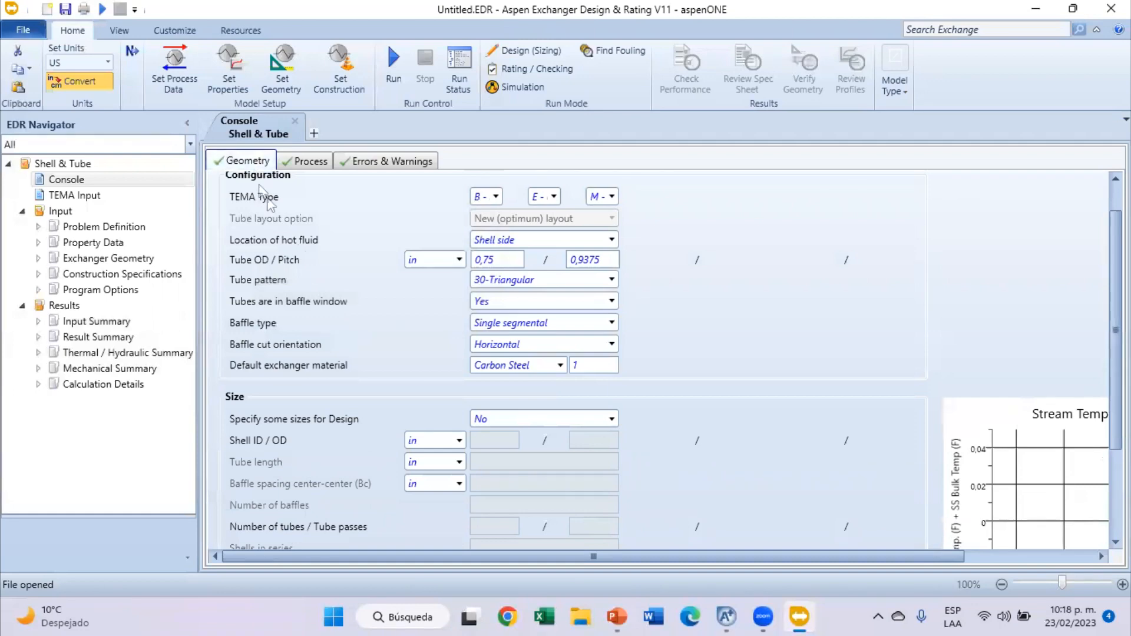
{"action": "scroll", "coordinate": [260, 187], "scroll_direction": "up", "scroll_amount": 1}
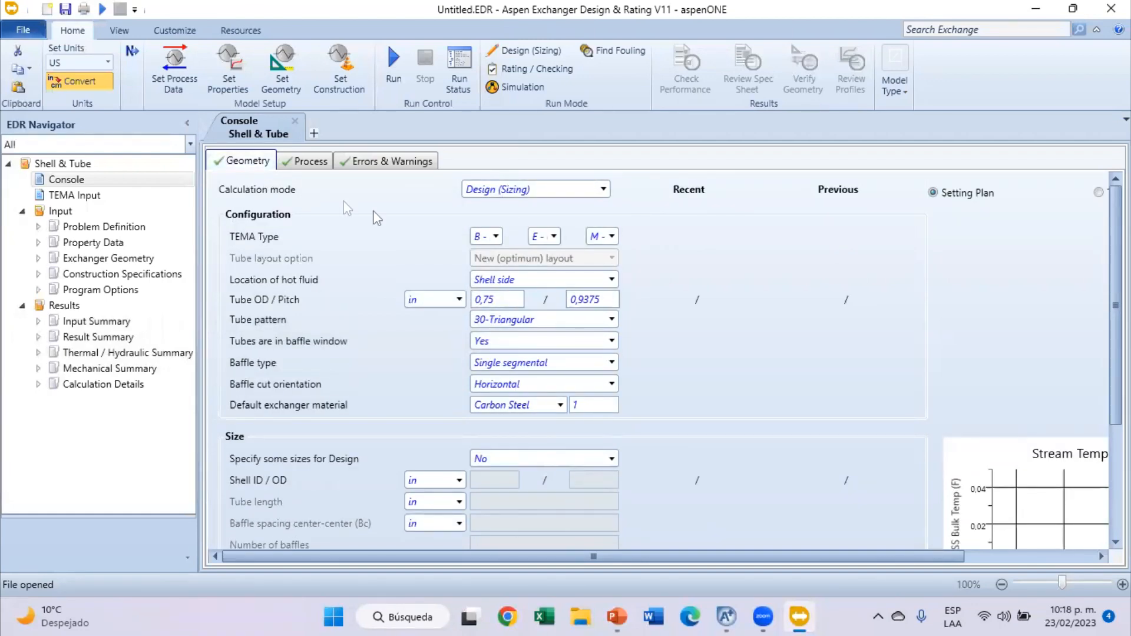
{"action": "scroll", "coordinate": [330, 221], "scroll_direction": "down", "scroll_amount": 1}
{"action": "scroll", "coordinate": [331, 223], "scroll_direction": "up", "scroll_amount": 1}
{"action": "scroll", "coordinate": [296, 241], "scroll_direction": "down", "scroll_amount": 3}
{"action": "scroll", "coordinate": [295, 241], "scroll_direction": "up", "scroll_amount": 3}
{"action": "left_click", "coordinate": [312, 161]}
{"action": "left_click", "coordinate": [244, 163]}
Switch to the PowerPoint presentation and show slide 5 about the Tubular Exchanger Manufacturers Association full screen, then leave the slide show.
{"action": "left_click", "coordinate": [624, 617]}
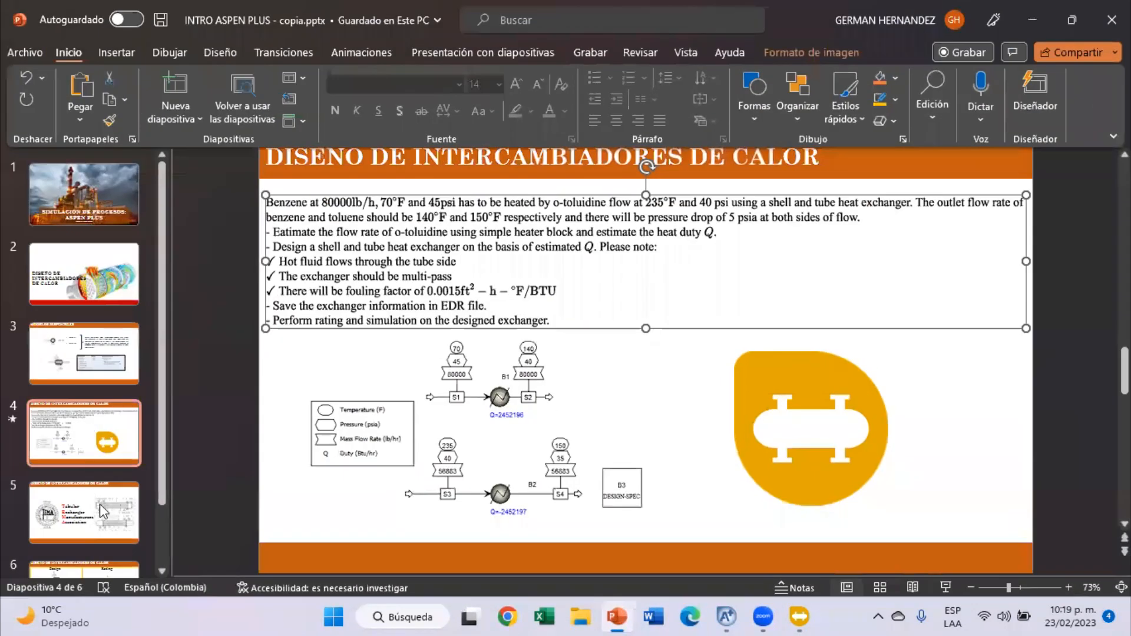
{"action": "left_click", "coordinate": [118, 501]}
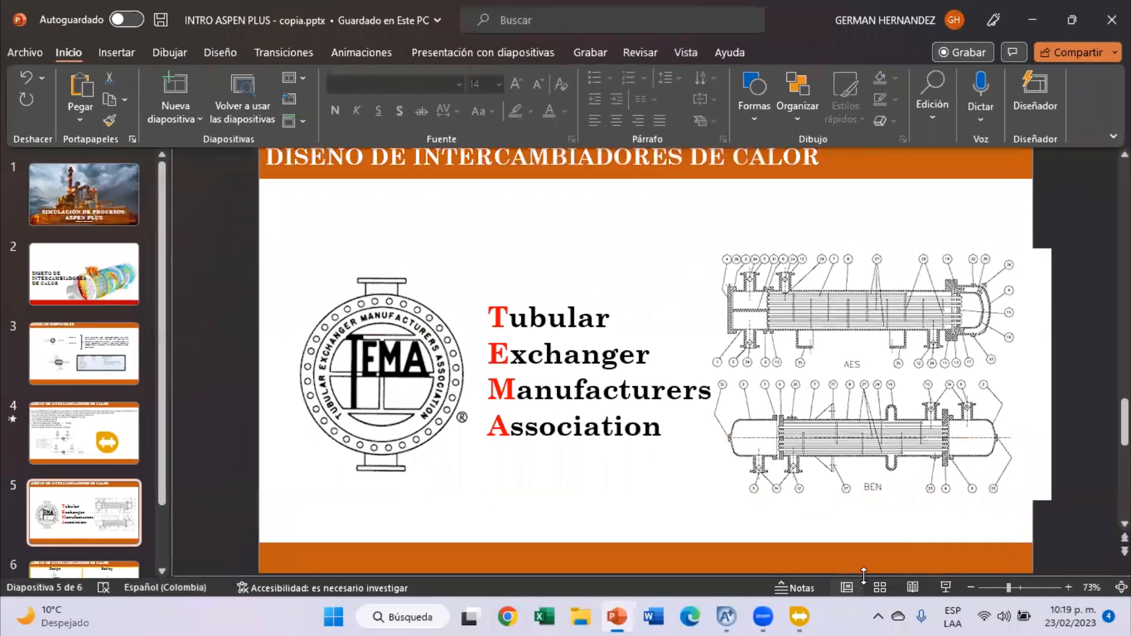
{"action": "left_click", "coordinate": [944, 588]}
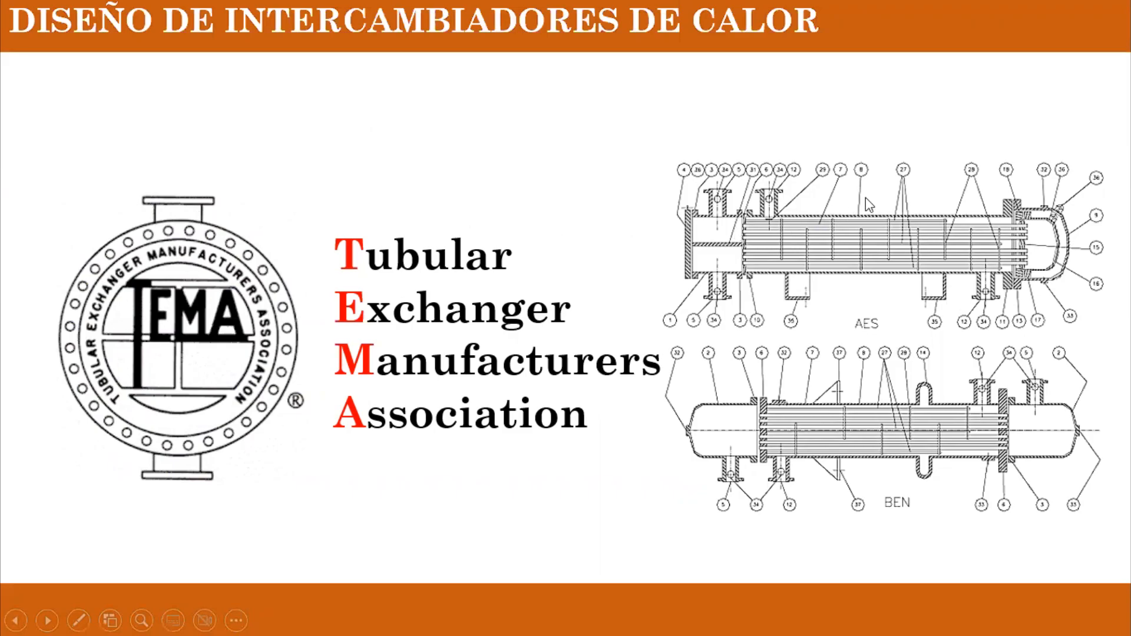
{"action": "key", "text": "Escape"}
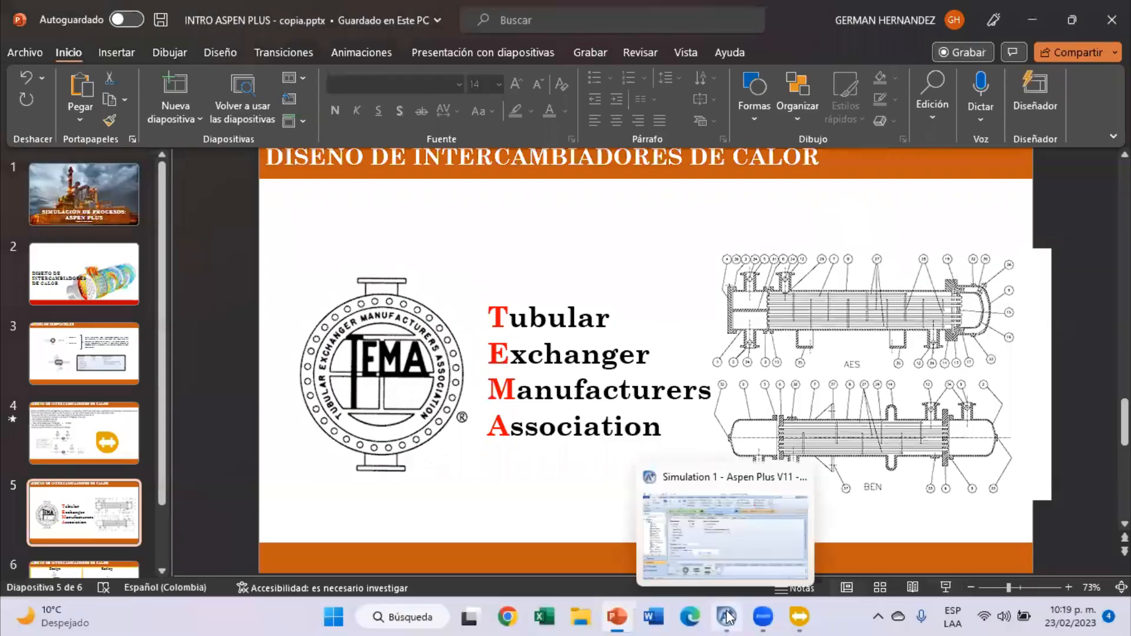
Switch back to Aspen Exchanger Design & Rating and examine the available TEMA front head, shell and rear head types.
{"action": "left_click", "coordinate": [728, 617]}
{"action": "left_click", "coordinate": [799, 616]}
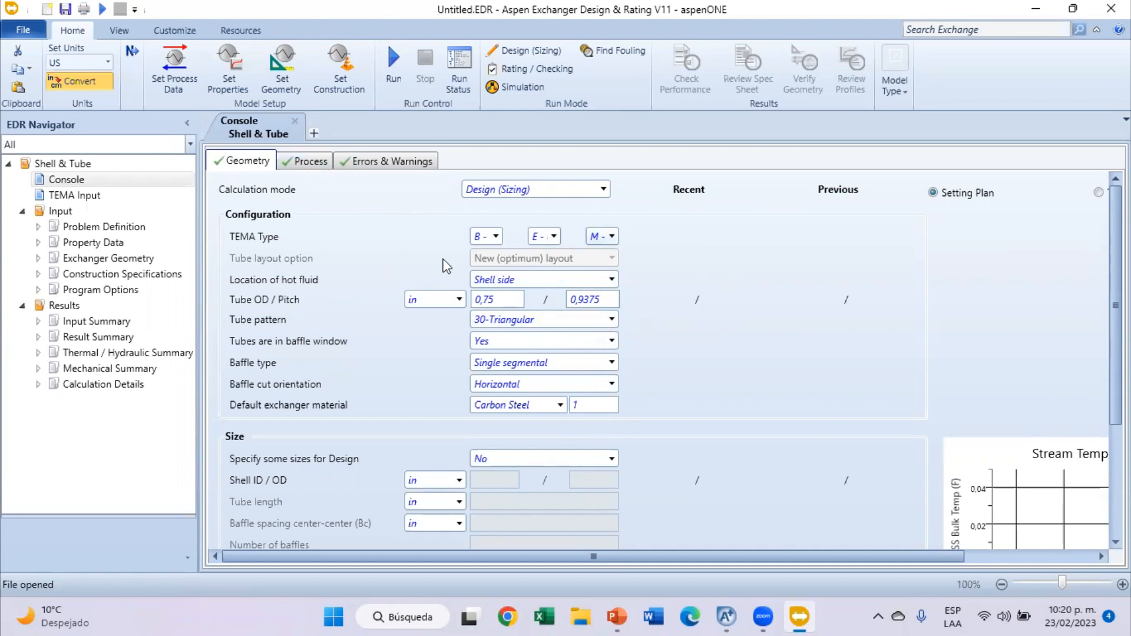
{"action": "left_click", "coordinate": [493, 238]}
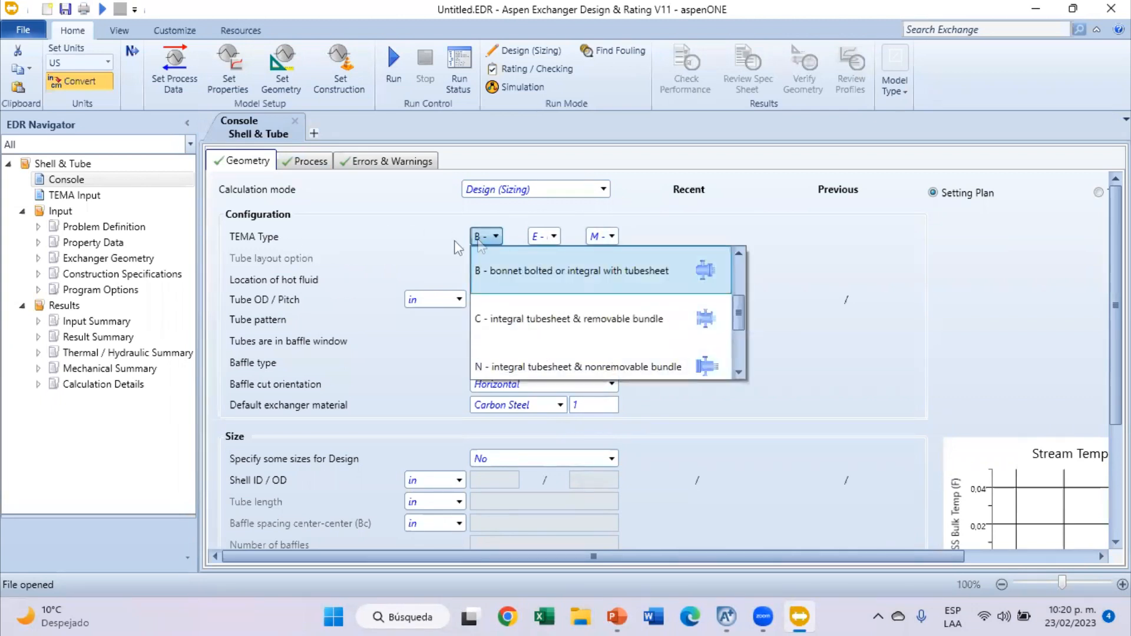
{"action": "scroll", "coordinate": [693, 310], "scroll_direction": "down", "scroll_amount": 1}
{"action": "scroll", "coordinate": [669, 322], "scroll_direction": "up", "scroll_amount": 1}
{"action": "scroll", "coordinate": [579, 273], "scroll_direction": "up", "scroll_amount": 1}
{"action": "left_click", "coordinate": [556, 238]}
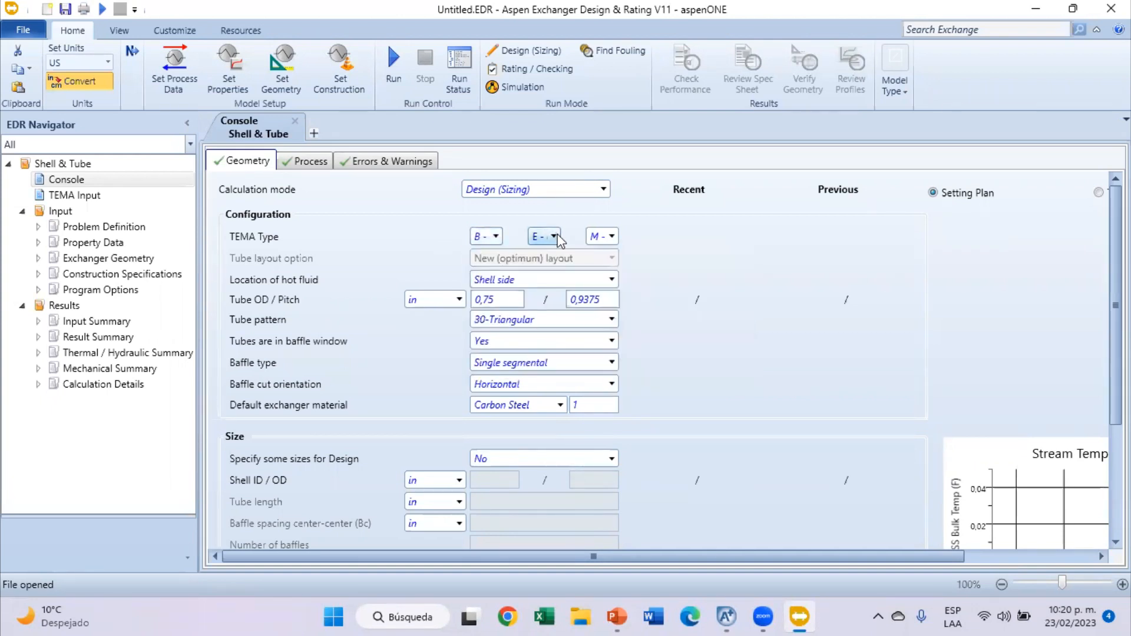
{"action": "left_click", "coordinate": [555, 237]}
{"action": "left_click", "coordinate": [557, 238]}
{"action": "left_click", "coordinate": [554, 236]}
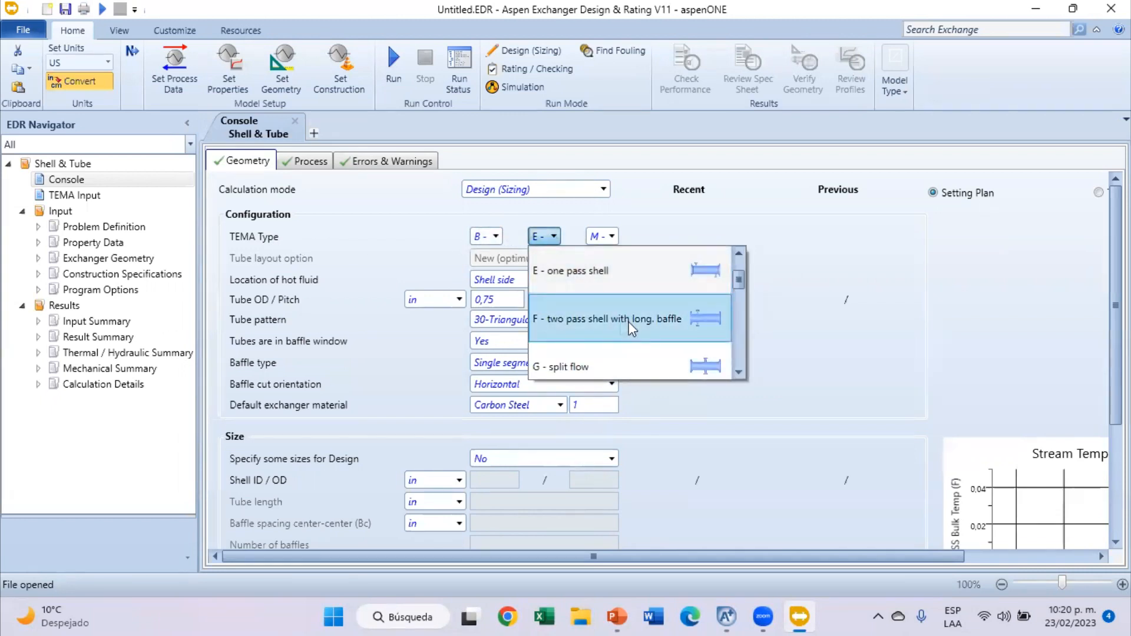
{"action": "scroll", "coordinate": [603, 345], "scroll_direction": "down", "scroll_amount": 3}
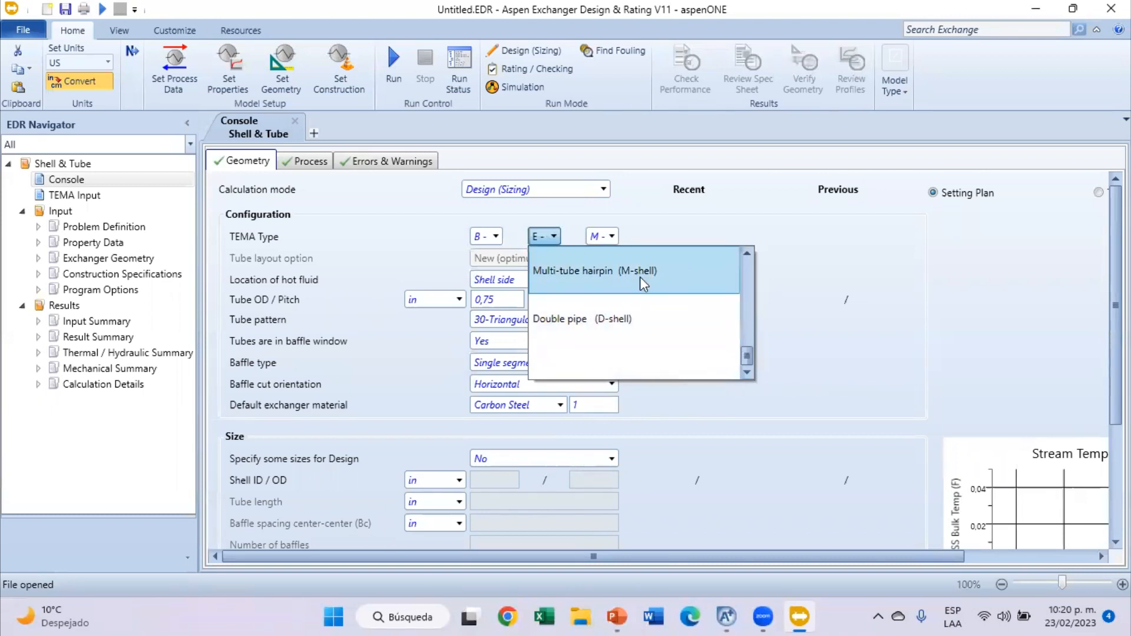
{"action": "scroll", "coordinate": [624, 277], "scroll_direction": "up", "scroll_amount": 2}
{"action": "left_click", "coordinate": [613, 236]}
{"action": "left_click", "coordinate": [613, 236]}
{"action": "scroll", "coordinate": [743, 321], "scroll_direction": "down", "scroll_amount": 3}
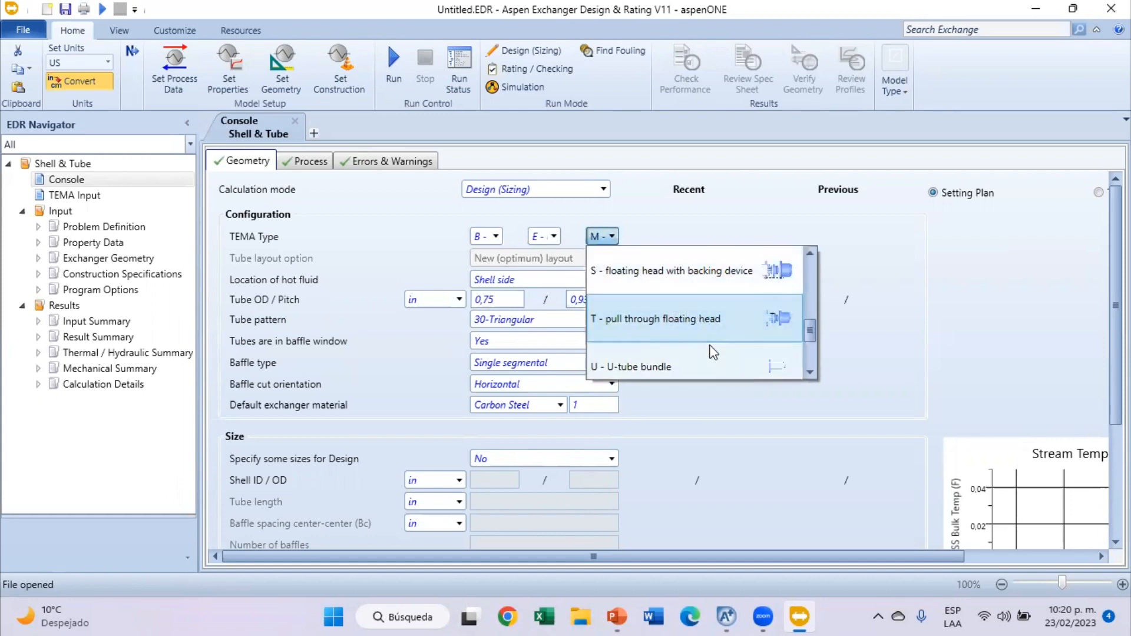
{"action": "scroll", "coordinate": [694, 306], "scroll_direction": "down", "scroll_amount": 2}
{"action": "scroll", "coordinate": [693, 298], "scroll_direction": "up", "scroll_amount": 6}
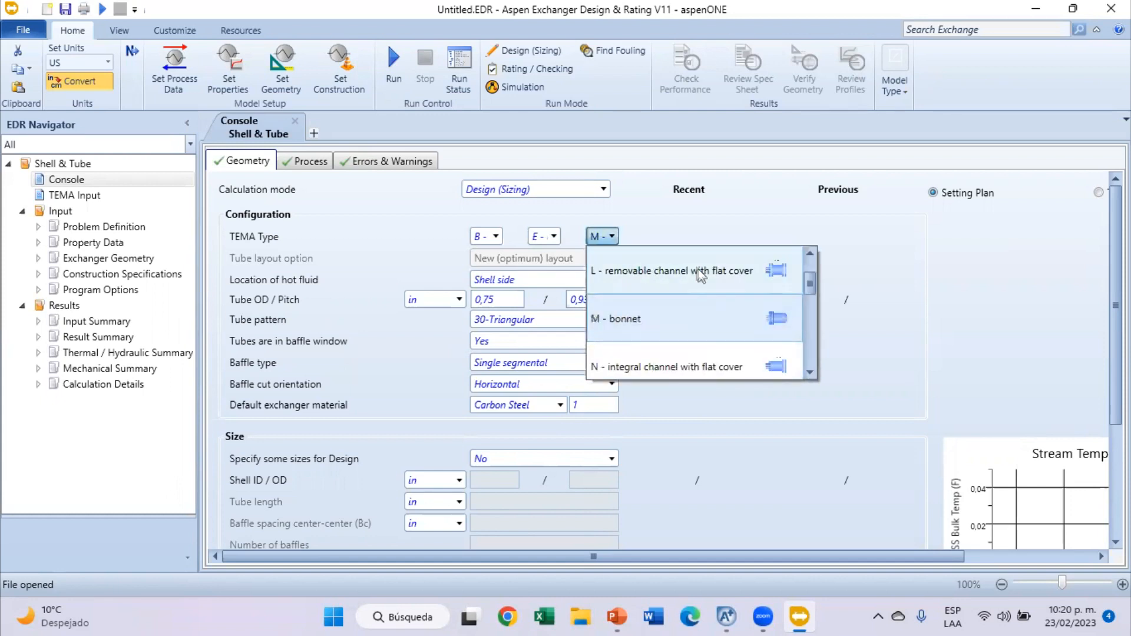
{"action": "scroll", "coordinate": [707, 259], "scroll_direction": "up", "scroll_amount": 1}
{"action": "left_click", "coordinate": [687, 228]}
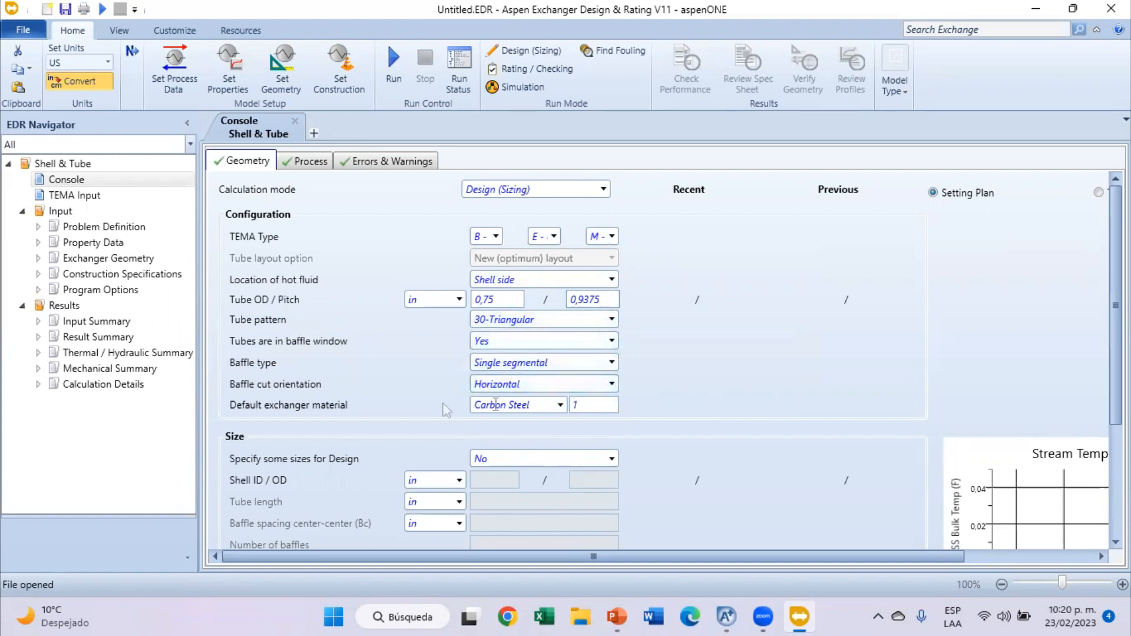
Set the location of the hot fluid to Tube side in the geometry configuration.
{"action": "left_click", "coordinate": [542, 280]}
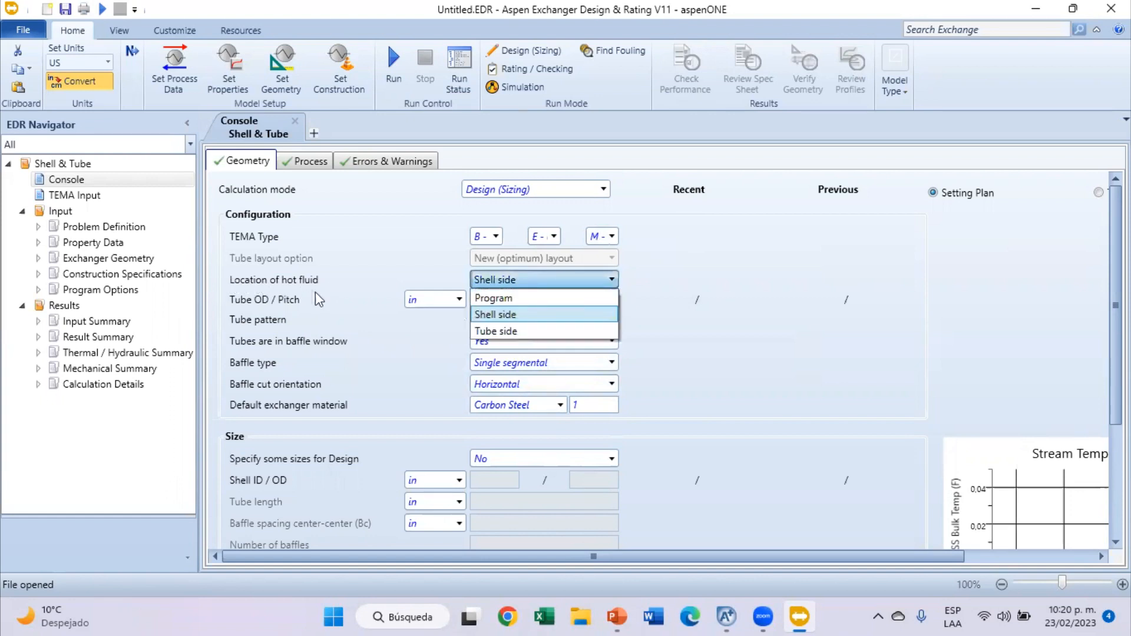
{"action": "left_click", "coordinate": [569, 332]}
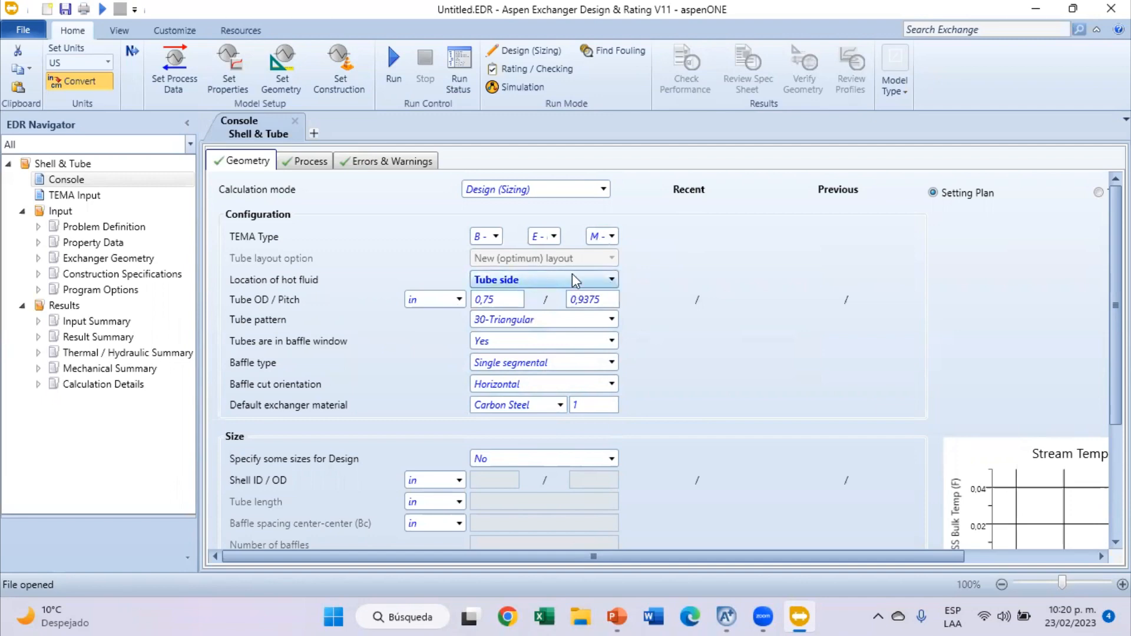
{"action": "scroll", "coordinate": [366, 378], "scroll_direction": "down", "scroll_amount": 2}
{"action": "scroll", "coordinate": [305, 221], "scroll_direction": "up", "scroll_amount": 2}
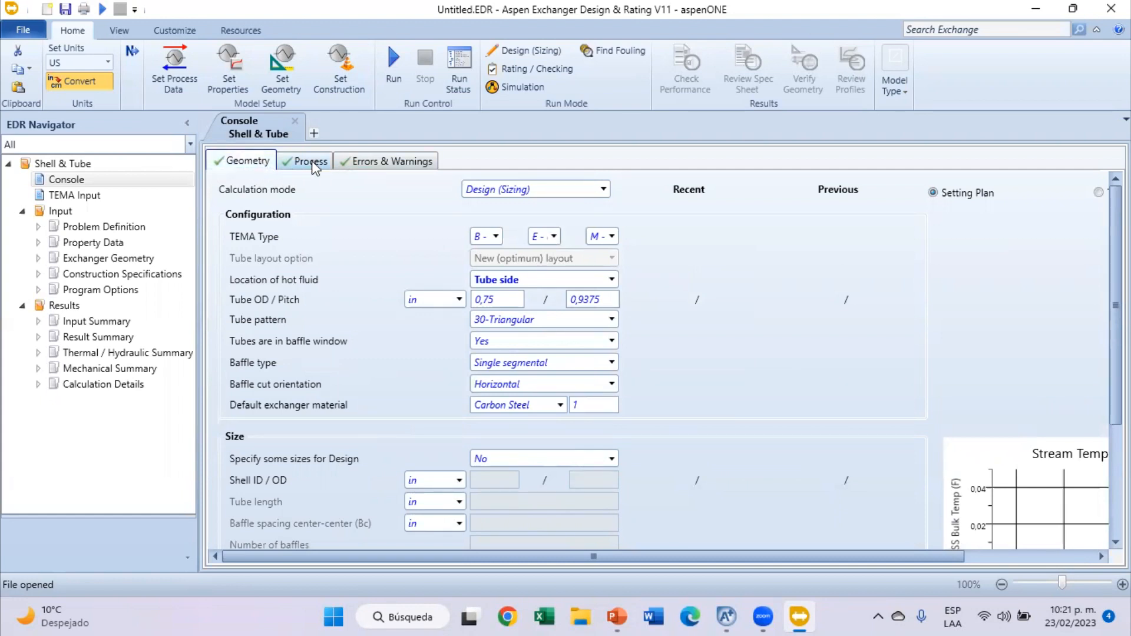
Run the shell-and-tube design calculation and read the input warnings about stream application, allowable pressure drop and fouling resistance.
{"action": "left_click", "coordinate": [102, 9]}
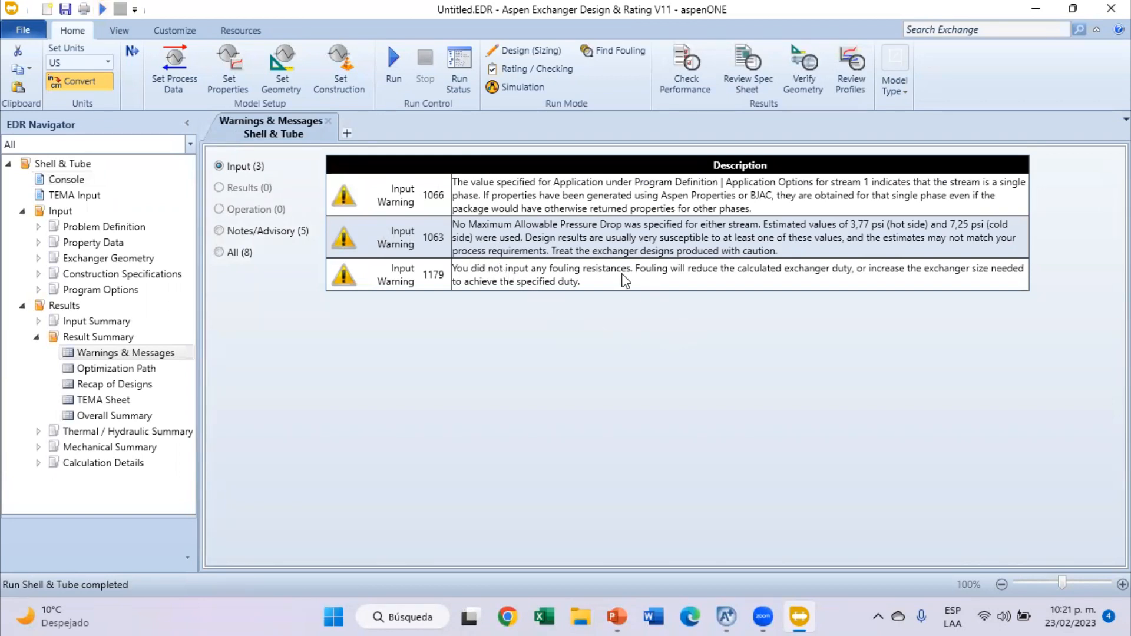
{"action": "left_click", "coordinate": [781, 235]}
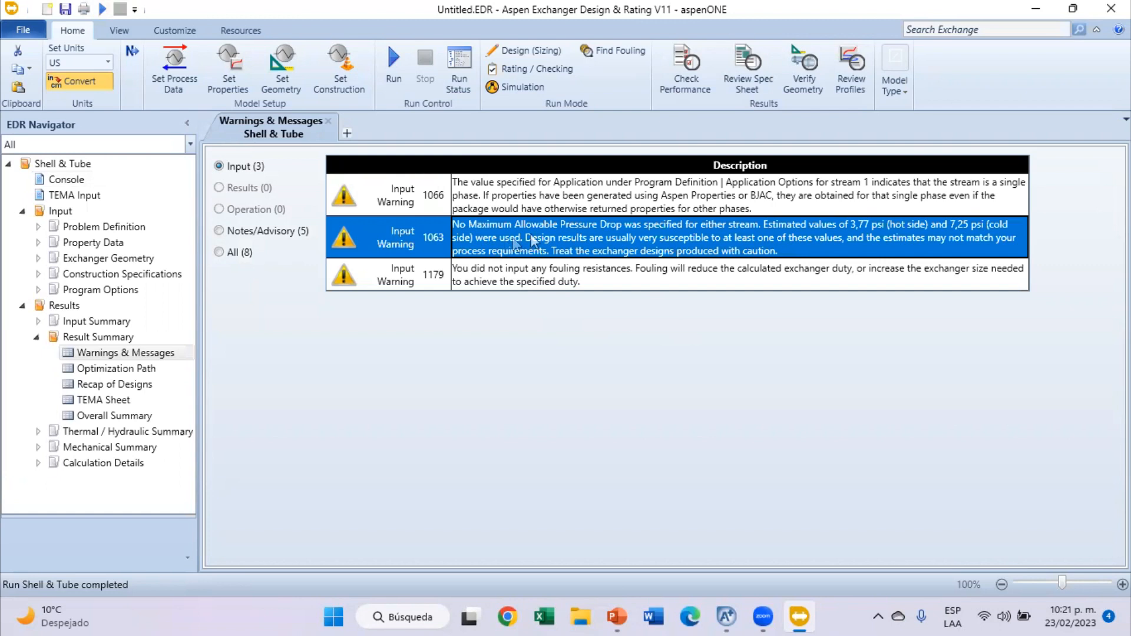
{"action": "left_click", "coordinate": [634, 267]}
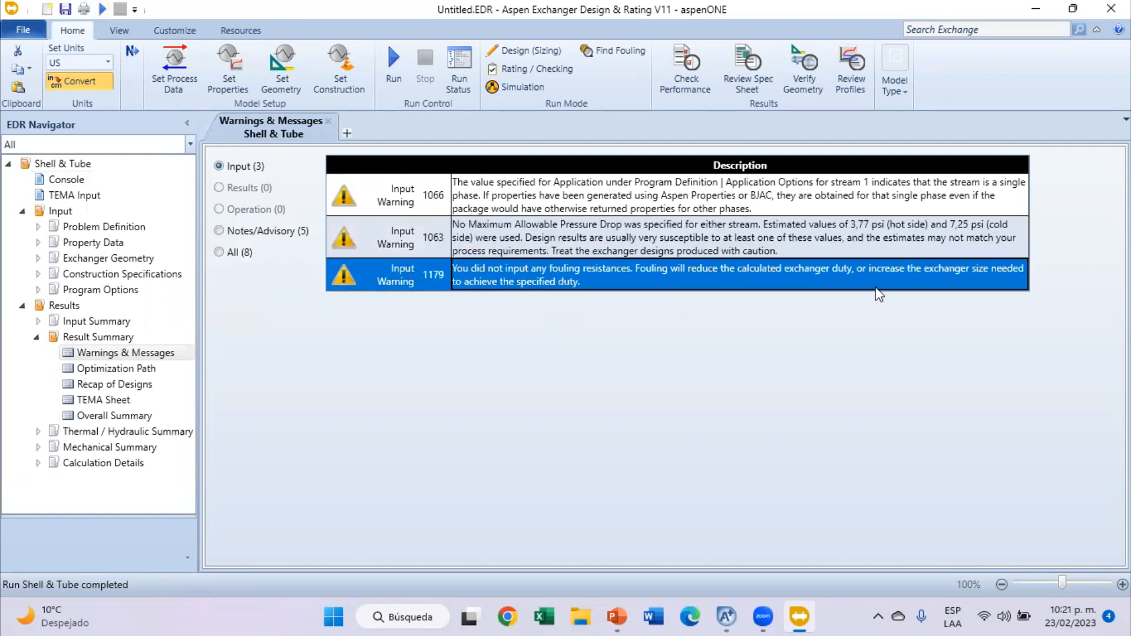
{"action": "left_click", "coordinate": [567, 247]}
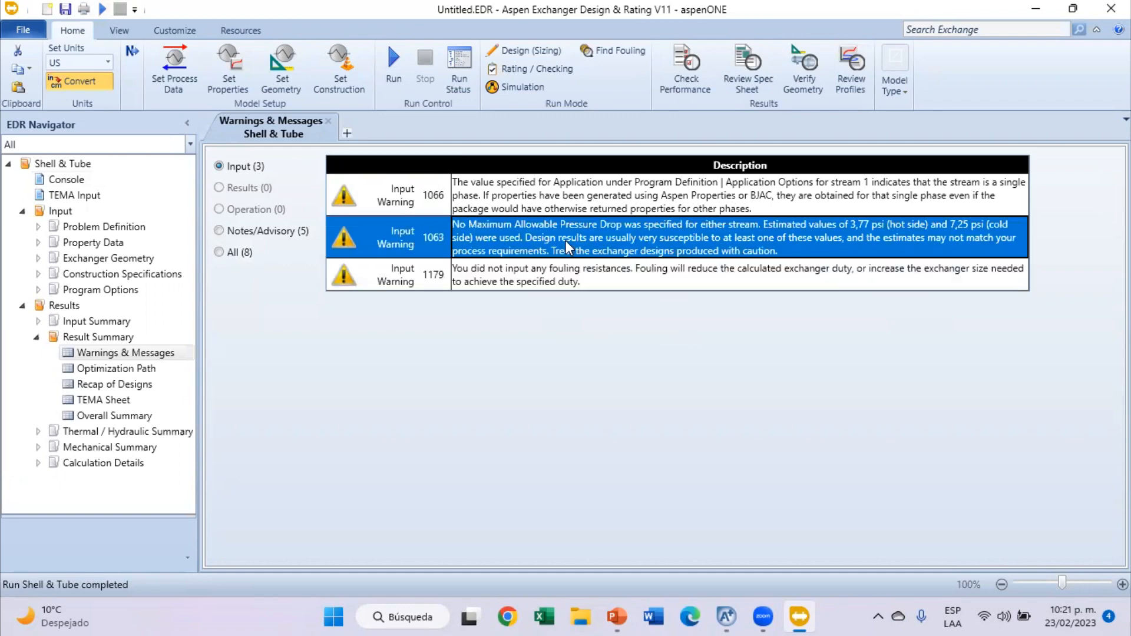
{"action": "left_click", "coordinate": [571, 206]}
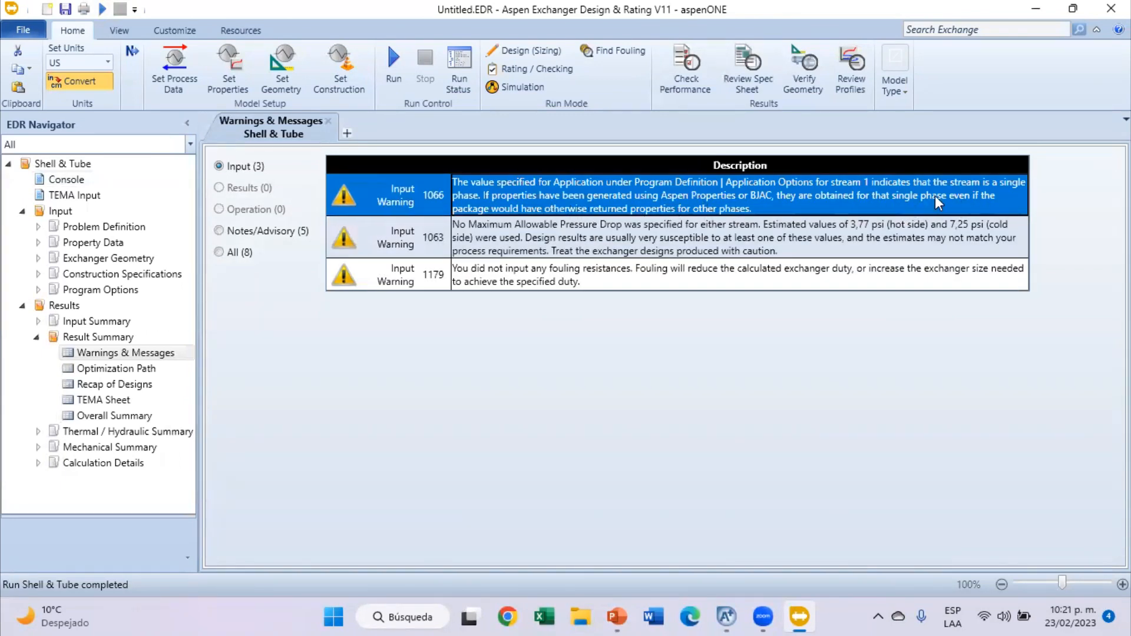
{"action": "left_click", "coordinate": [645, 231]}
{"action": "left_click", "coordinate": [621, 200]}
{"action": "left_click", "coordinate": [577, 225]}
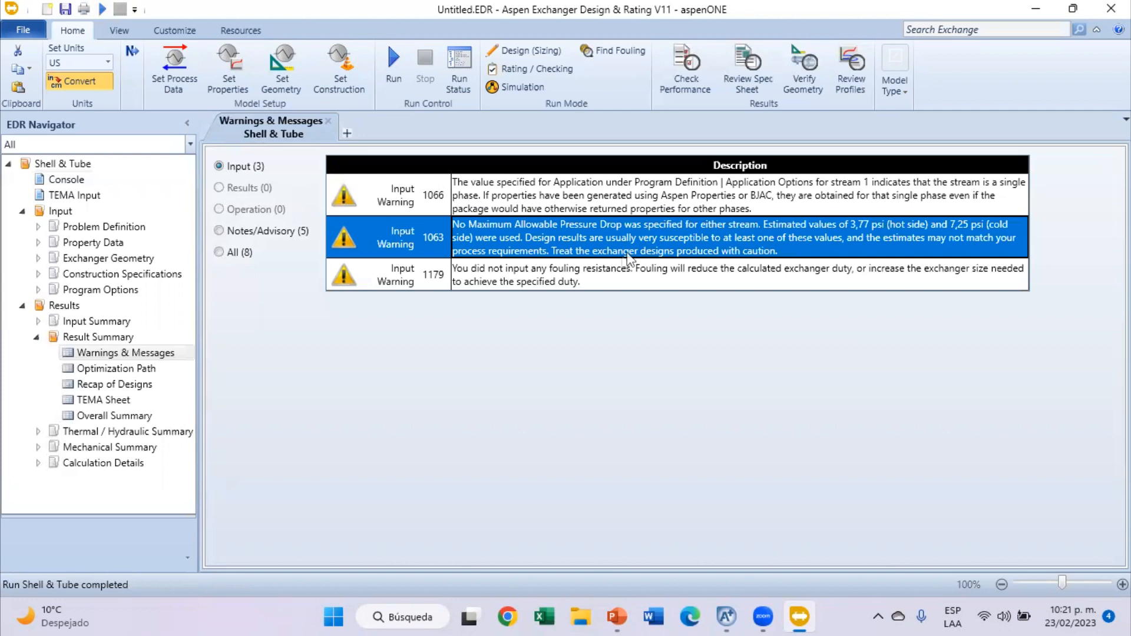
{"action": "left_click", "coordinate": [515, 272]}
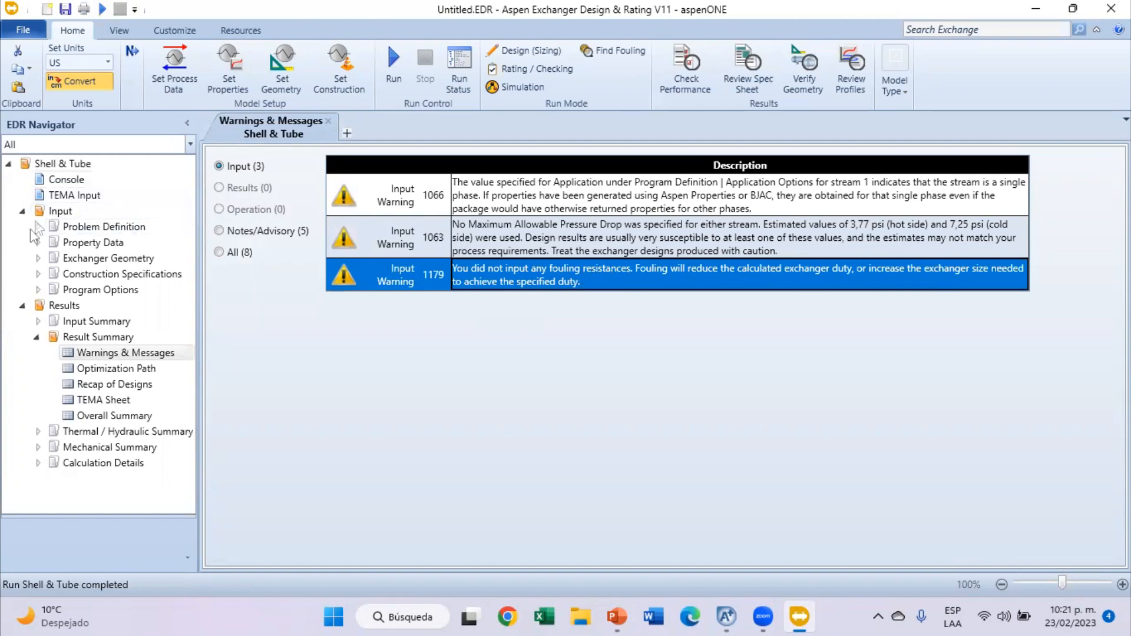
Set the allowable pressure drop to 5 psi for both the hot side and the cold side in the console's process inputs.
{"action": "left_click", "coordinate": [67, 181]}
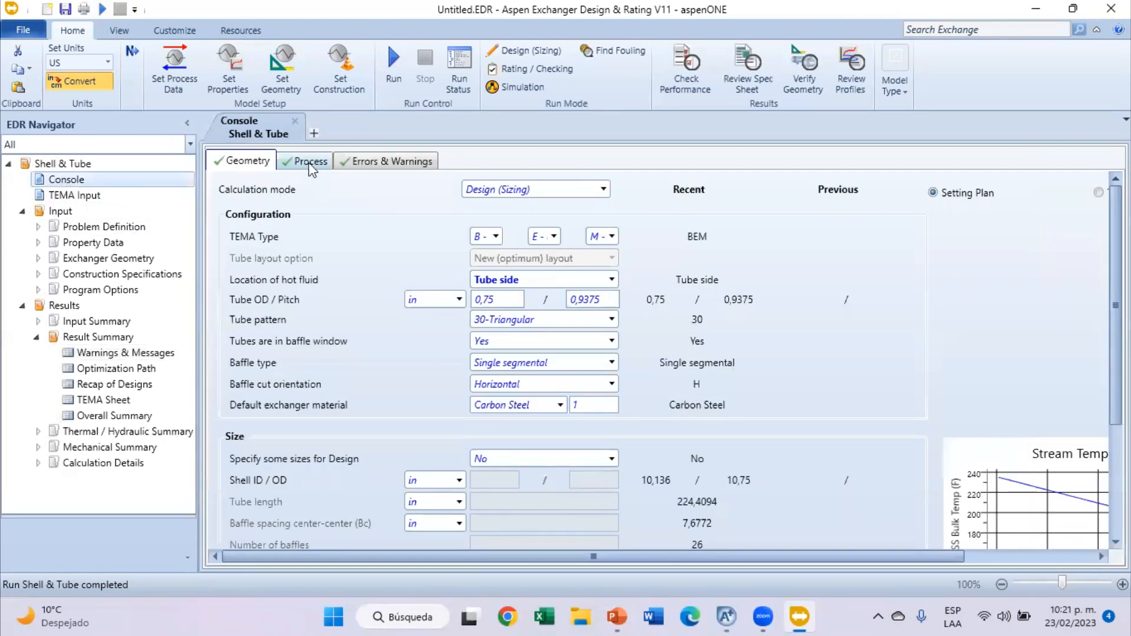
{"action": "left_click", "coordinate": [311, 168]}
{"action": "scroll", "coordinate": [306, 280], "scroll_direction": "down", "scroll_amount": 3}
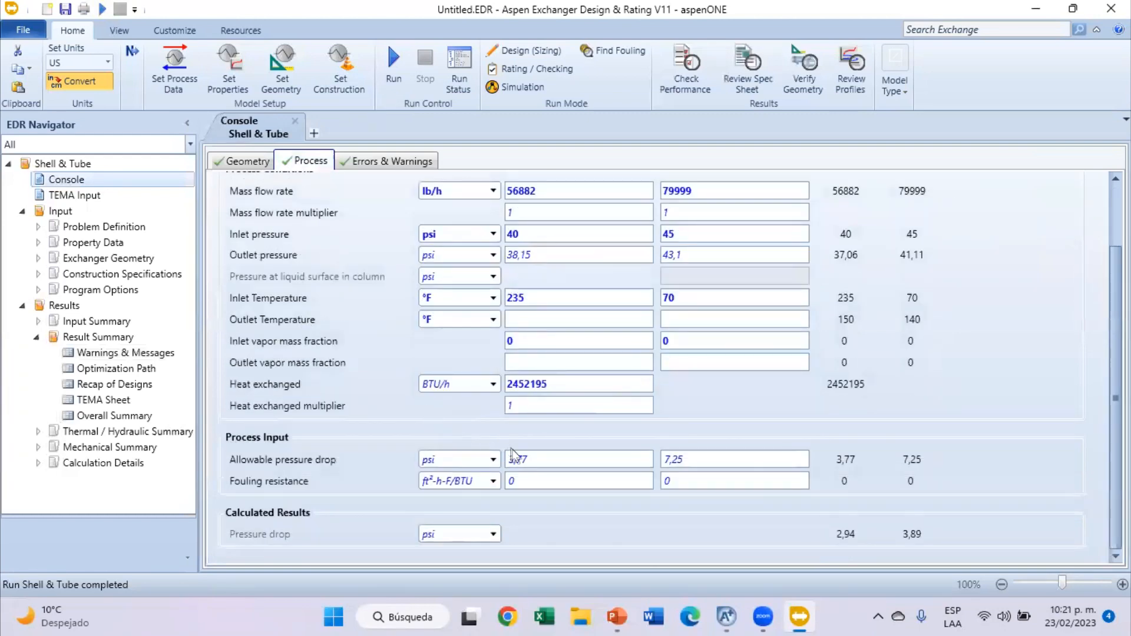
{"action": "left_click", "coordinate": [532, 465]}
{"action": "type", "text": "5"}
{"action": "left_click", "coordinate": [714, 463]}
{"action": "type", "text": "7,255"}
{"action": "key", "text": "BackSpace"}
{"action": "key", "text": "BackSpace"}
{"action": "key", "text": "BackSpace"}
{"action": "type", "text": "5219"}
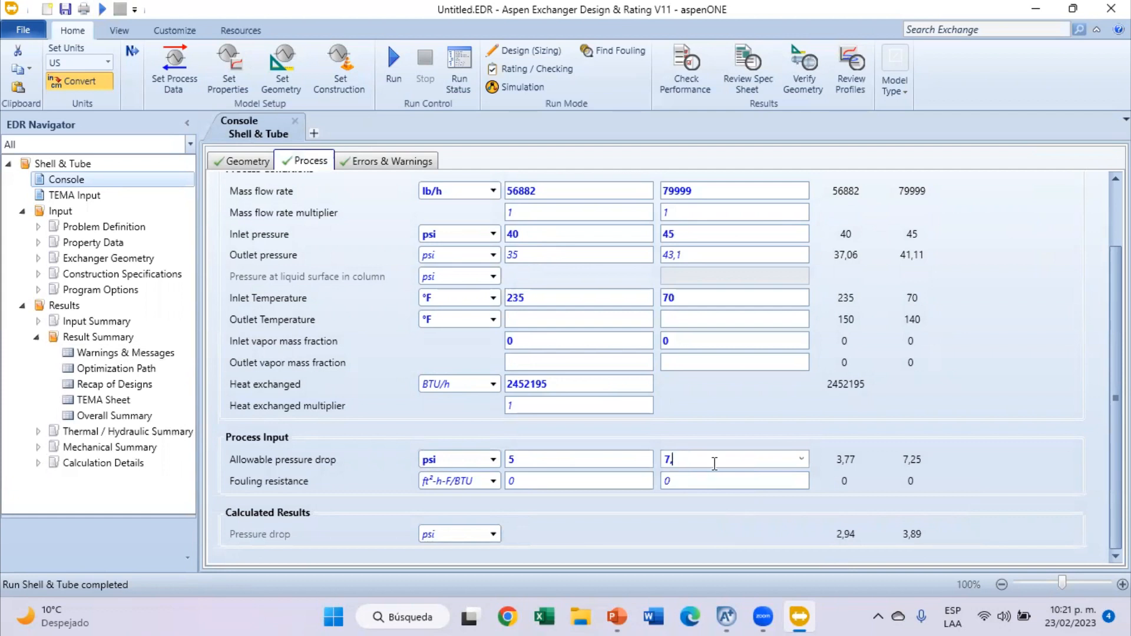
{"action": "type", "text": "5"}
{"action": "key", "text": "Return"}
{"action": "scroll", "coordinate": [646, 450], "scroll_direction": "up", "scroll_amount": 2}
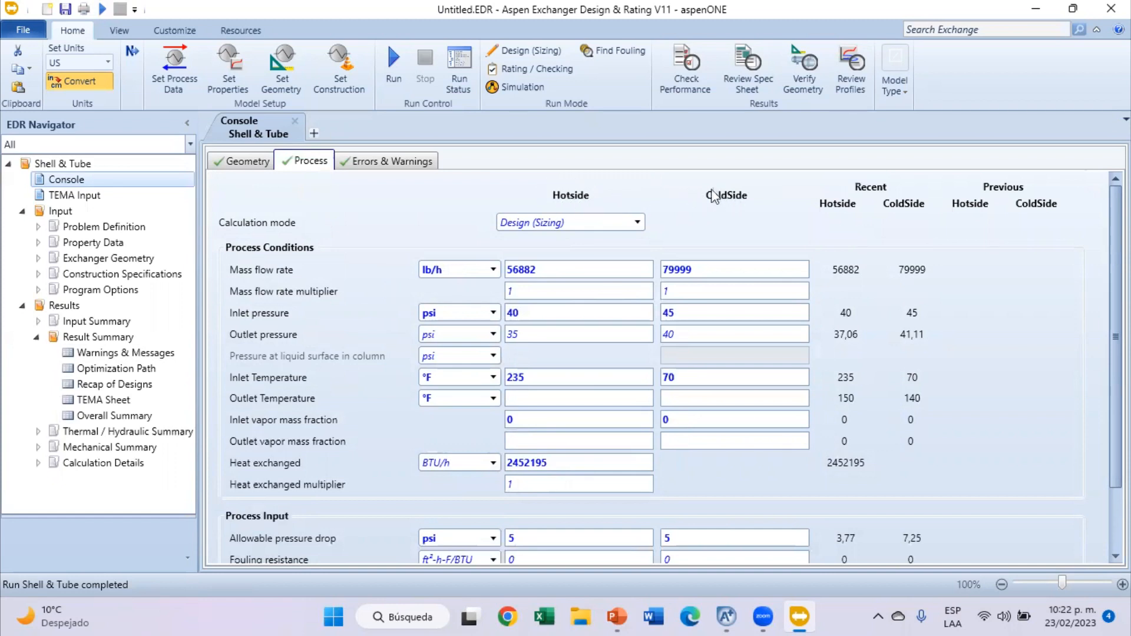
{"action": "scroll", "coordinate": [607, 465], "scroll_direction": "down", "scroll_amount": 2}
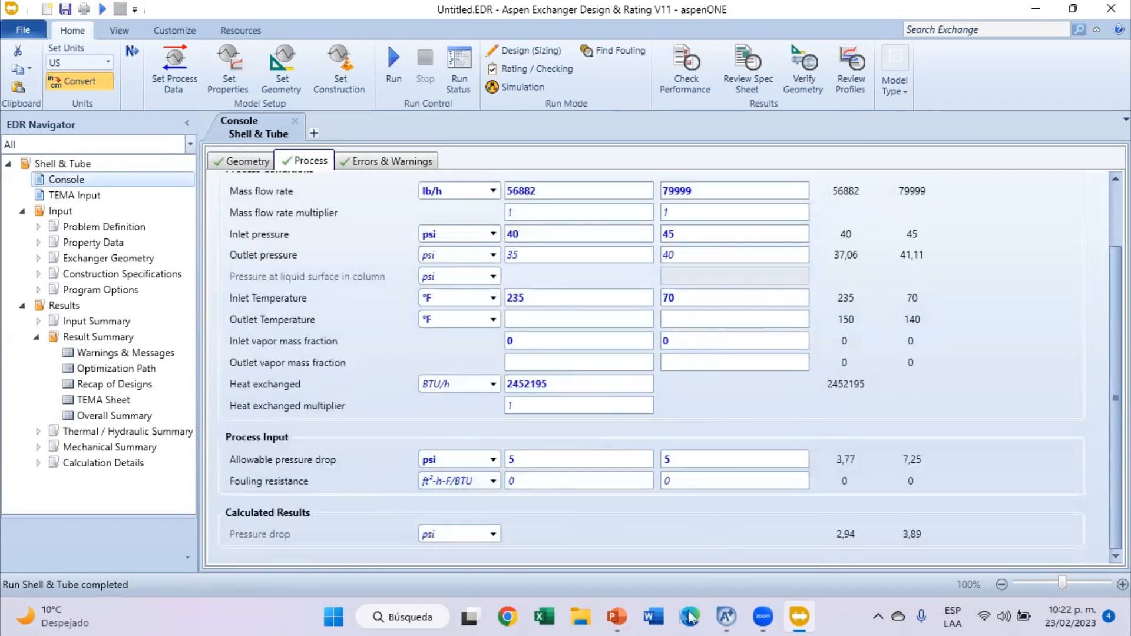
Switch to the PowerPoint presentation and consult the fouling factor requirement in the exchanger design problem on slide 4.
{"action": "left_click", "coordinate": [622, 609]}
{"action": "left_click", "coordinate": [88, 354]}
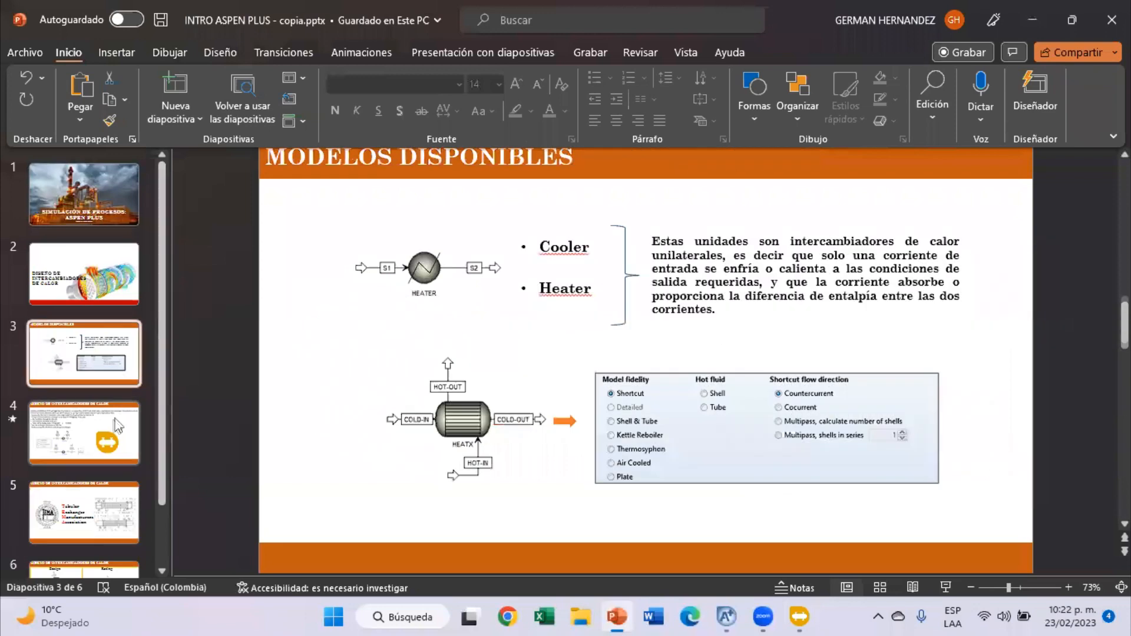
{"action": "left_click", "coordinate": [111, 429]}
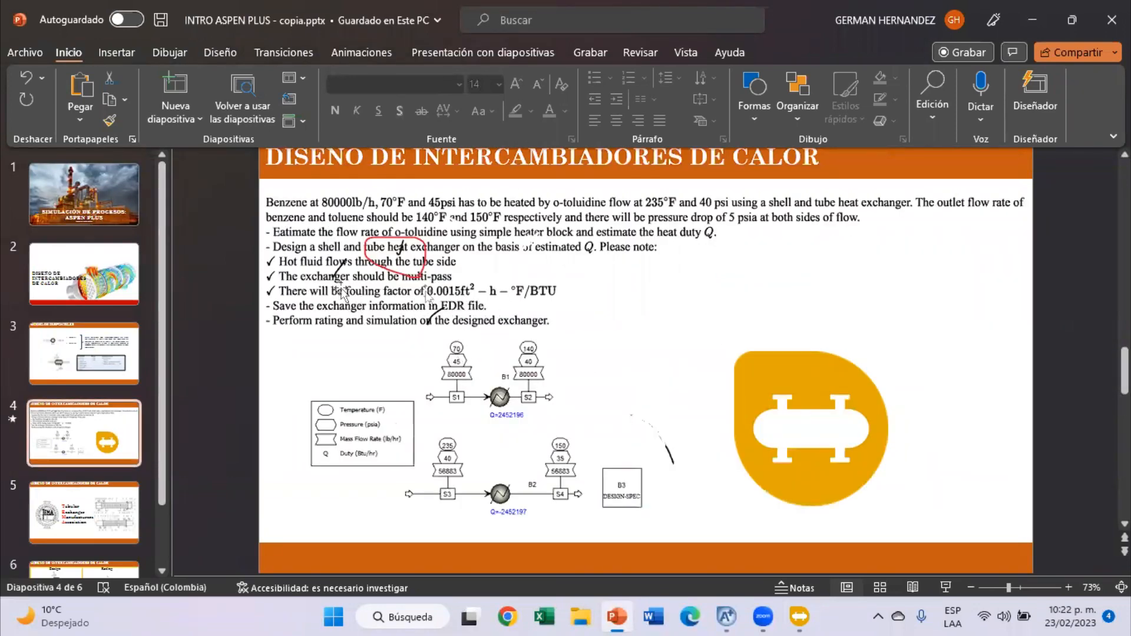
Switch back to Aspen Exchanger Design & Rating and set the fouling resistance to 0,0015 ft²-h-F/BTU for both the hot side and the cold side.
{"action": "left_click", "coordinate": [623, 617]}
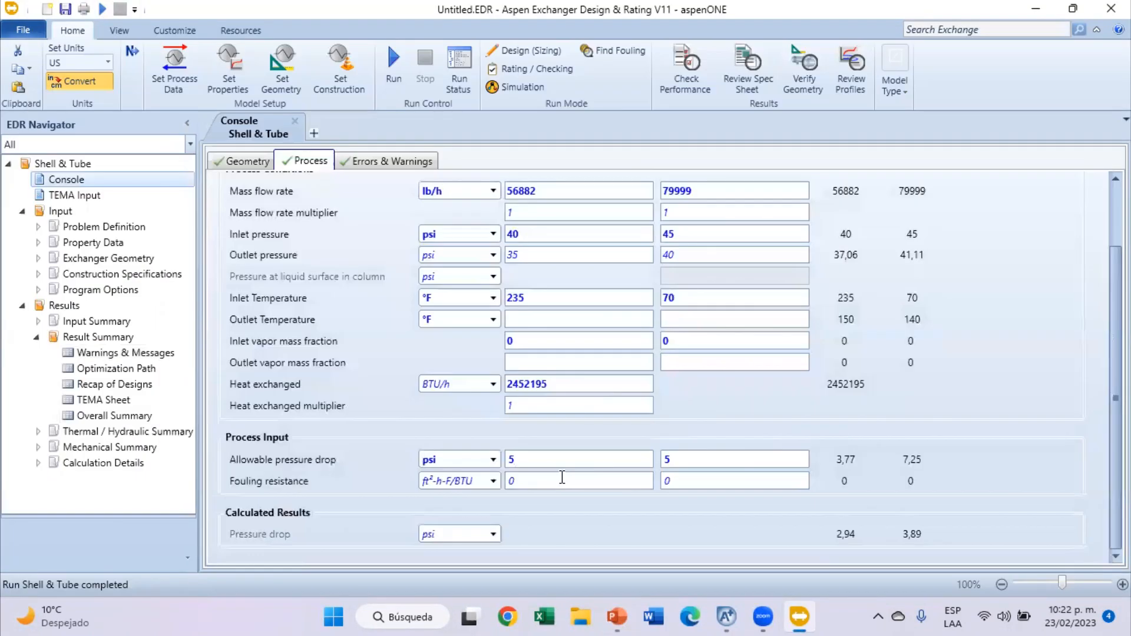
{"action": "type", "text": "0,0015"}
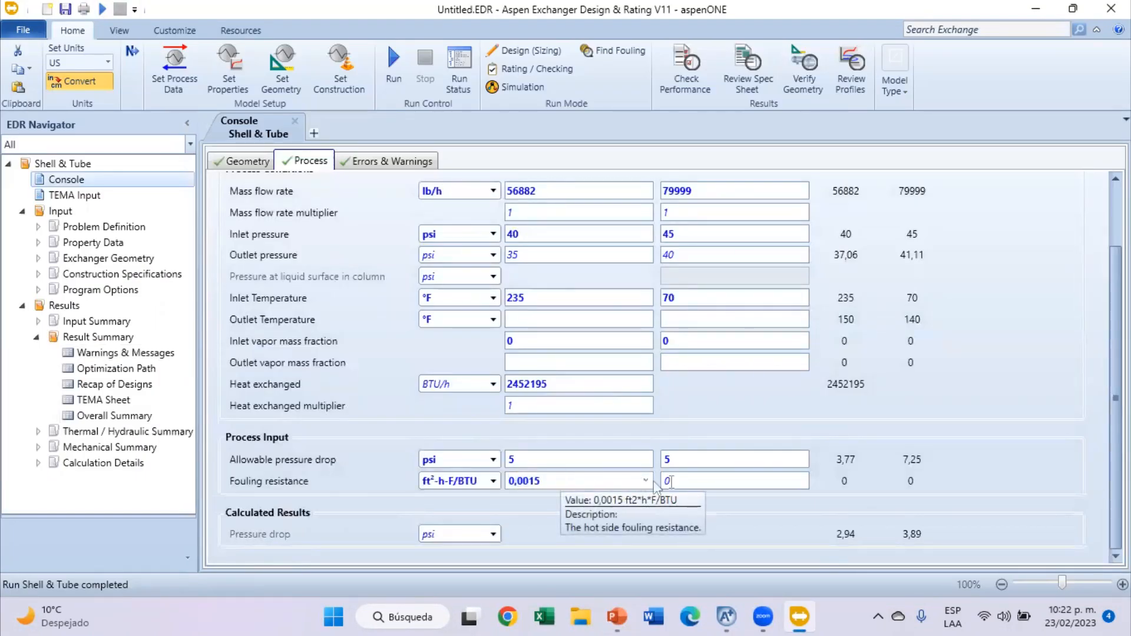
{"action": "left_click", "coordinate": [699, 481]}
{"action": "type", "text": "0,00"}
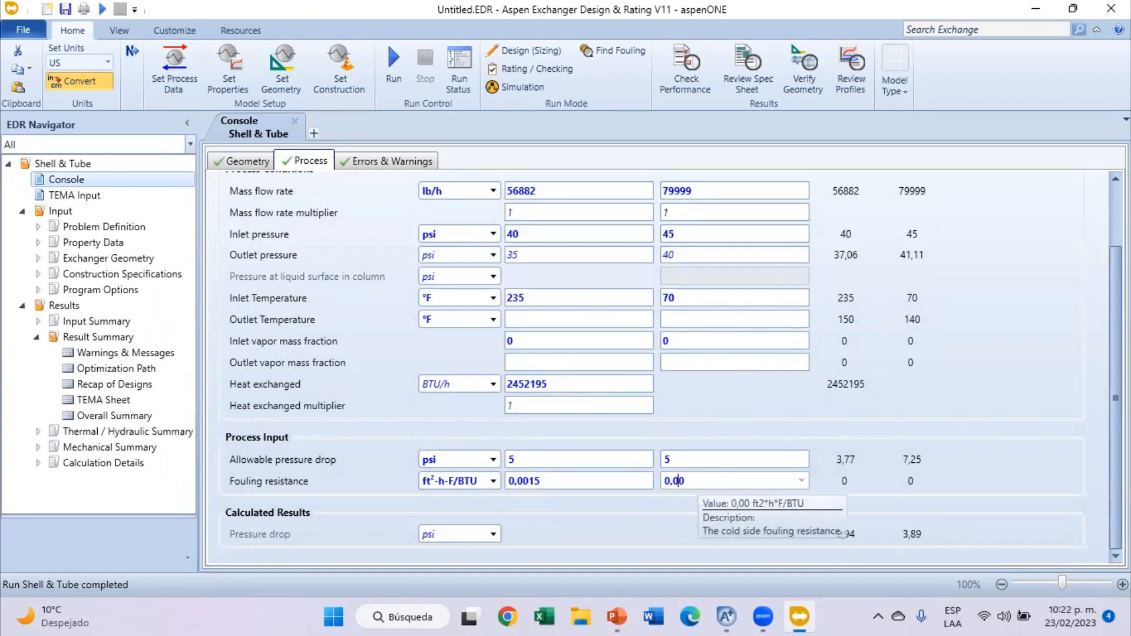
{"action": "type", "text": "15"}
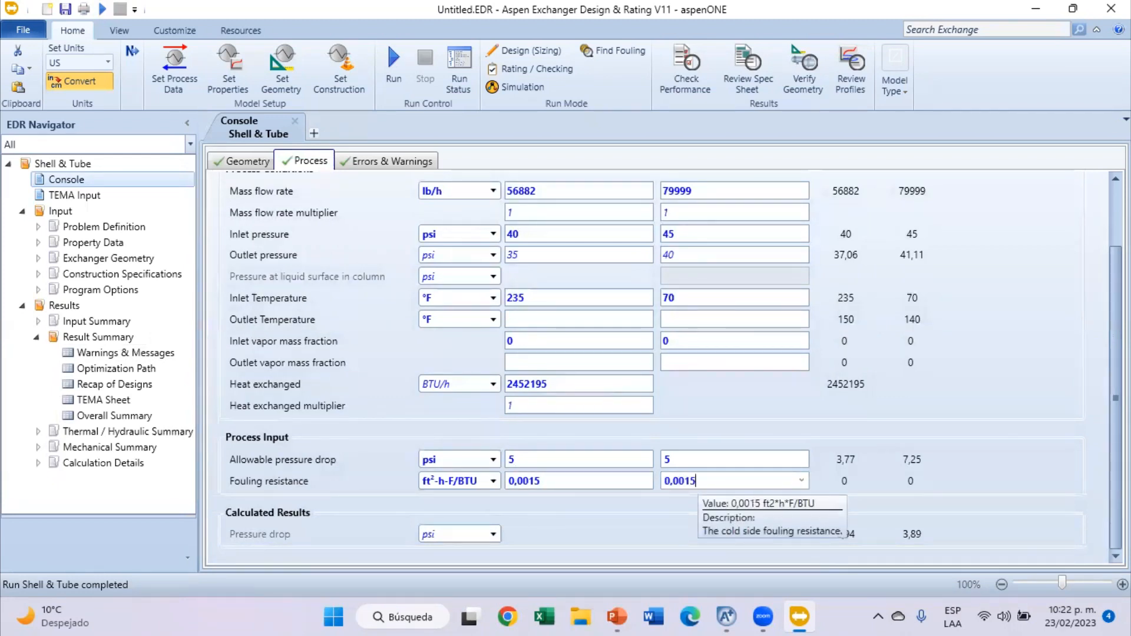
{"action": "left_click", "coordinate": [697, 431]}
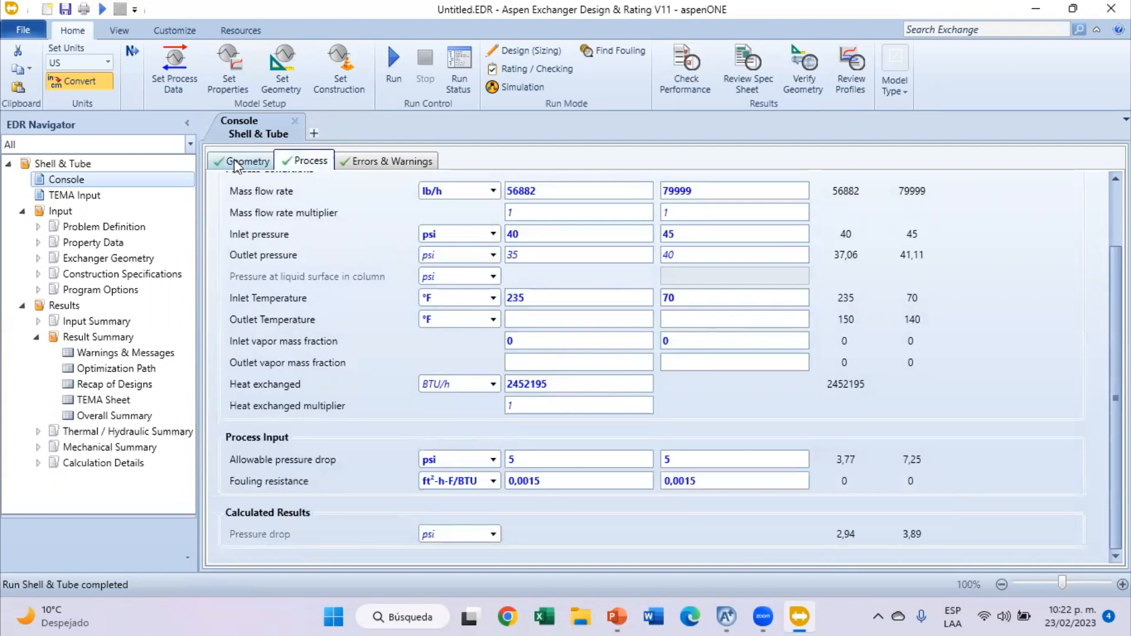
Recheck the design problem on the slide, rerun the Shell & Tube design calculation and read the input warnings.
{"action": "left_click", "coordinate": [615, 617]}
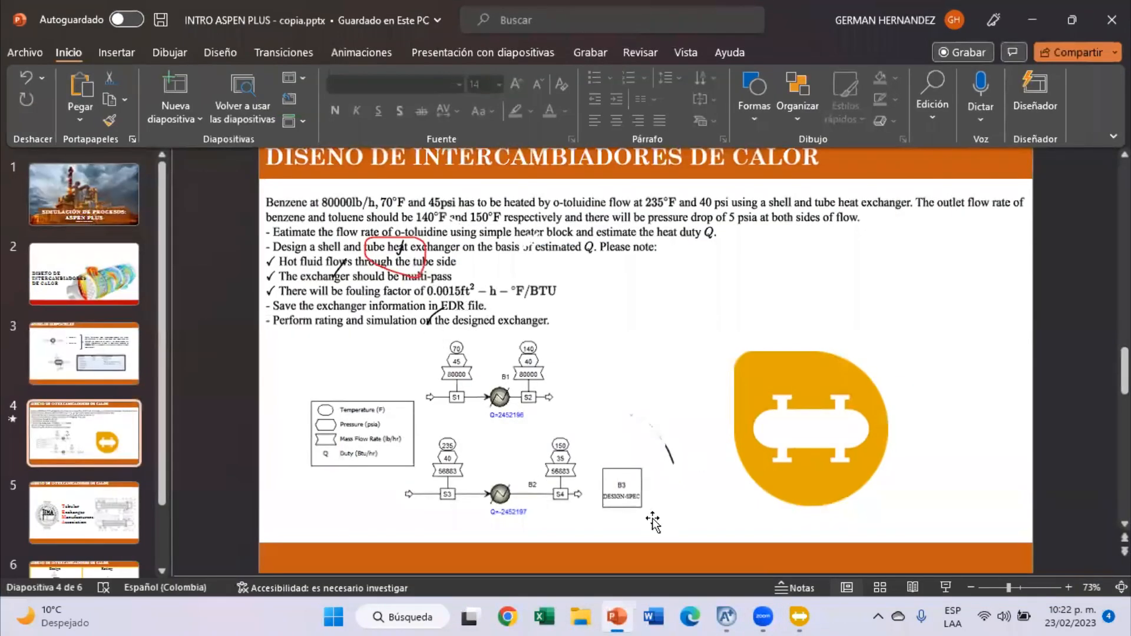
{"action": "left_click", "coordinate": [728, 614]}
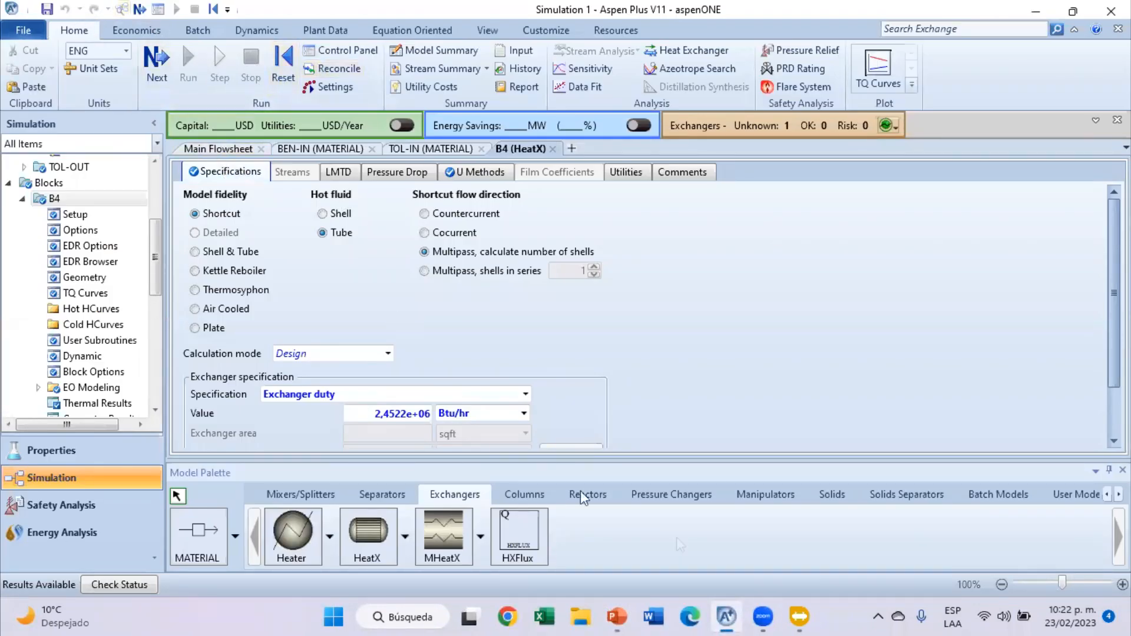
{"action": "left_click", "coordinate": [794, 617]}
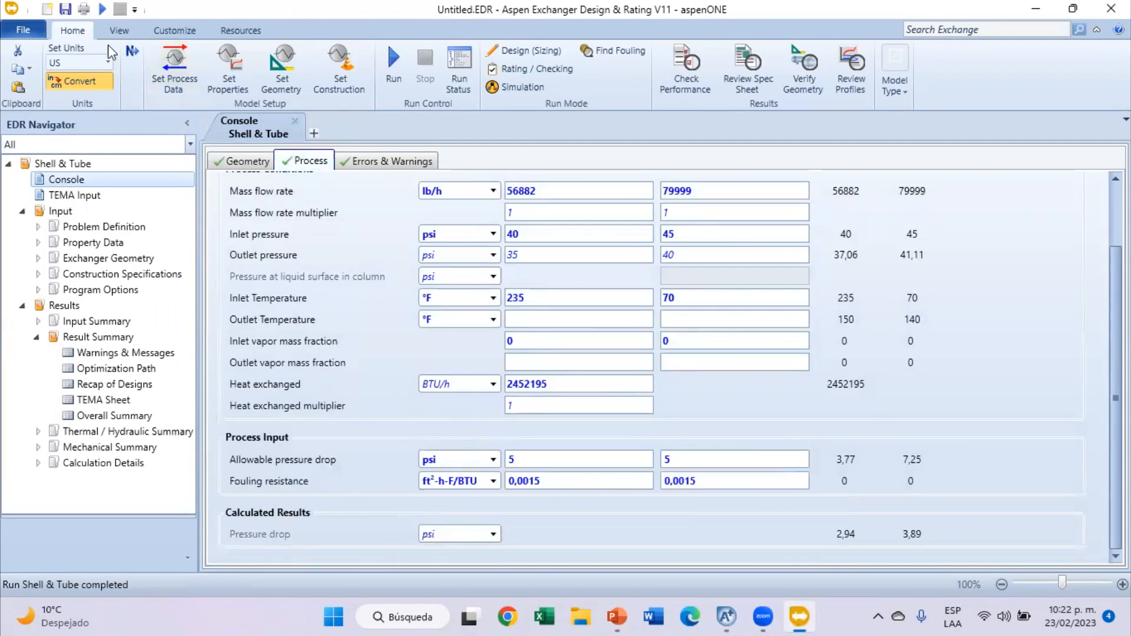
{"action": "left_click", "coordinate": [393, 71]}
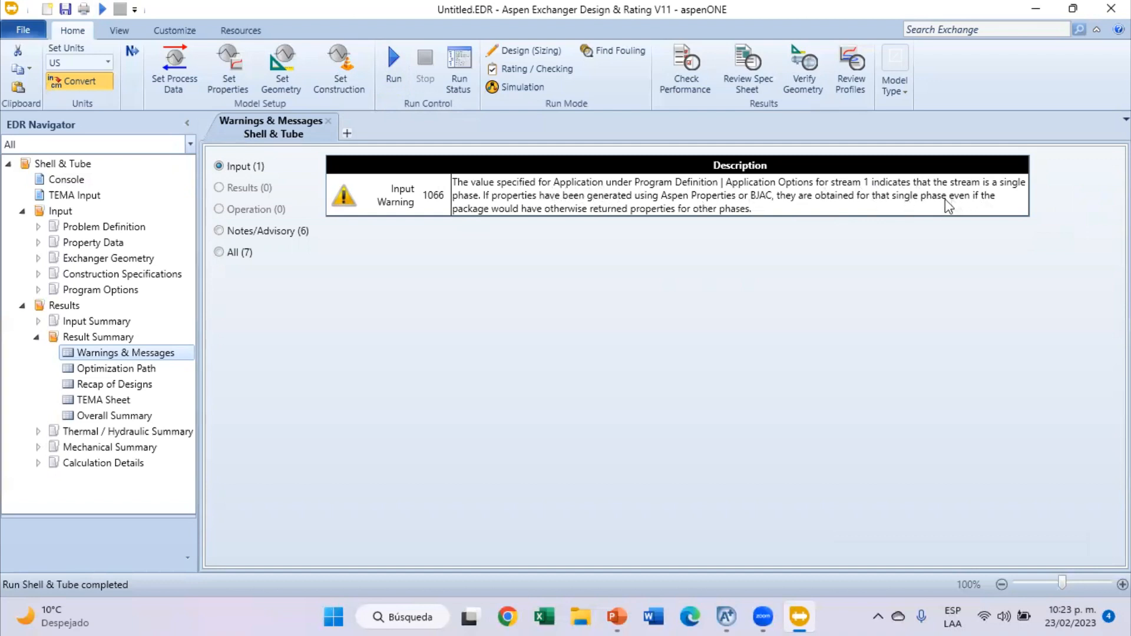
{"action": "left_click", "coordinate": [819, 197]}
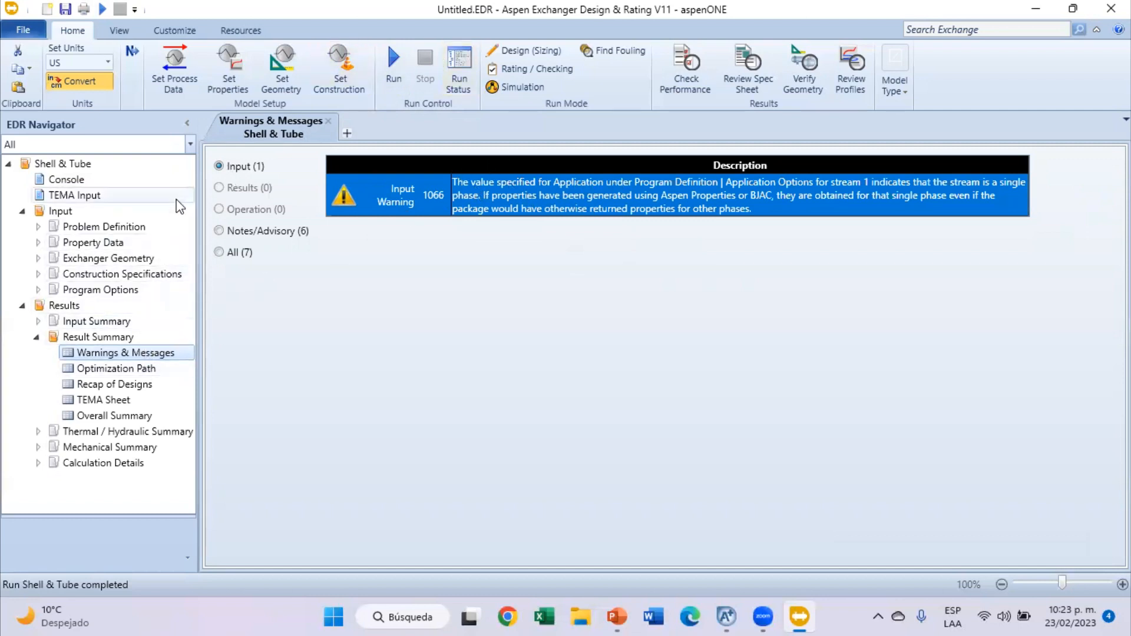
Compare the recent and previous hot-side and cold-side results in the console's process data, including outlet pressures and pressure drops.
{"action": "left_click", "coordinate": [88, 181]}
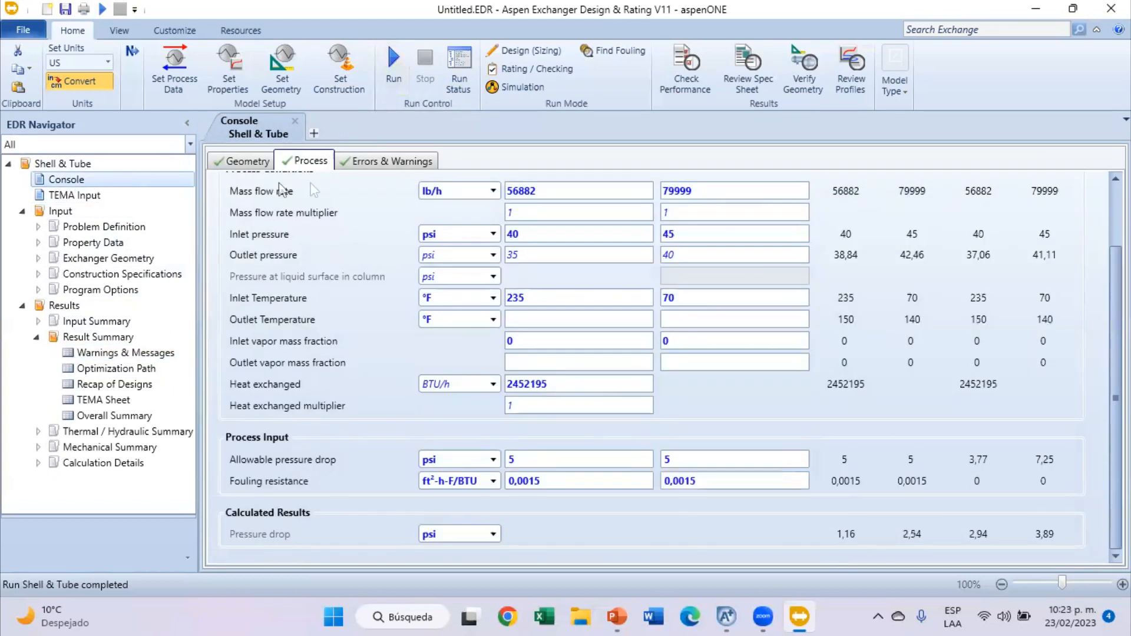
{"action": "scroll", "coordinate": [854, 256], "scroll_direction": "up", "scroll_amount": 2}
{"action": "scroll", "coordinate": [867, 295], "scroll_direction": "down", "scroll_amount": 2}
{"action": "scroll", "coordinate": [863, 424], "scroll_direction": "up", "scroll_amount": 2}
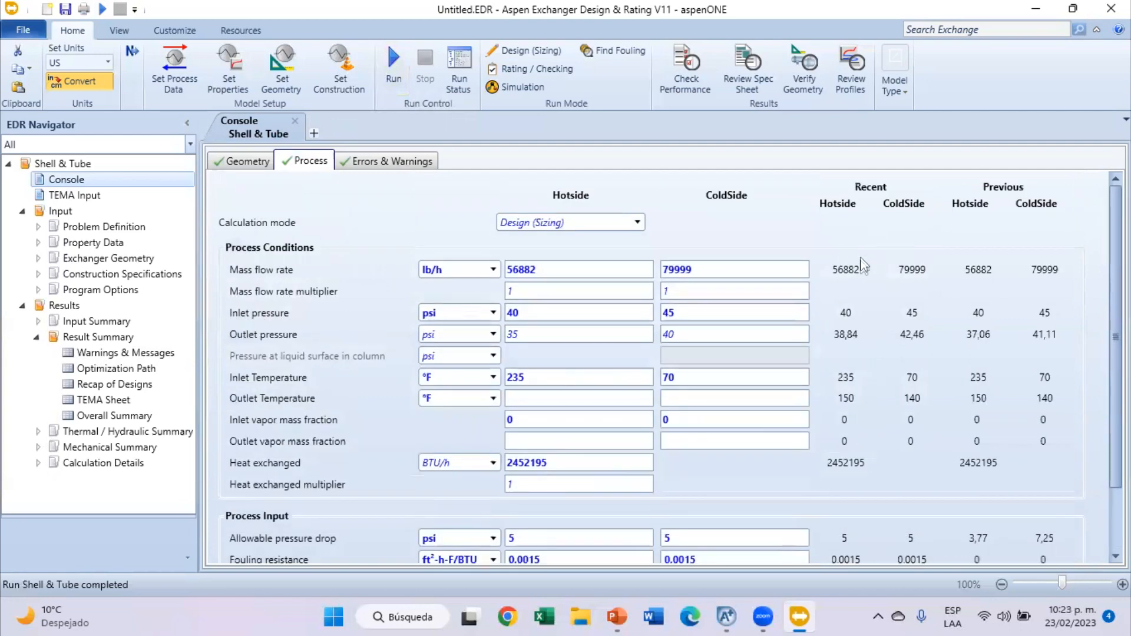
{"action": "scroll", "coordinate": [862, 263], "scroll_direction": "down", "scroll_amount": 2}
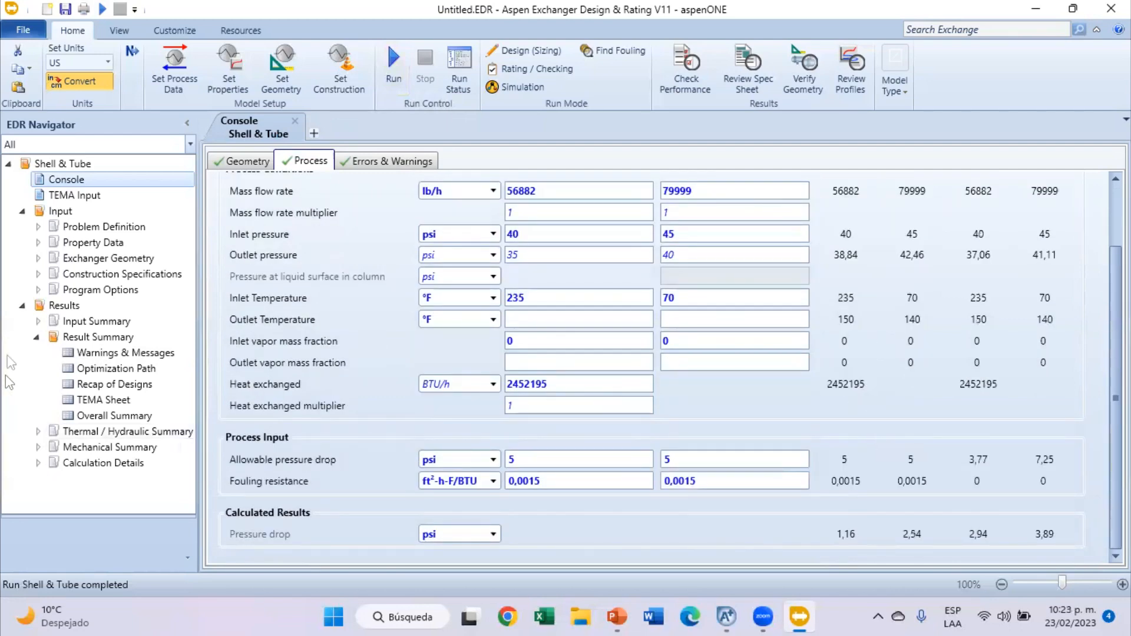
Review the Problem Definition inputs, covering the headings and remarks, application options and process data of both streams.
{"action": "left_click", "coordinate": [89, 229]}
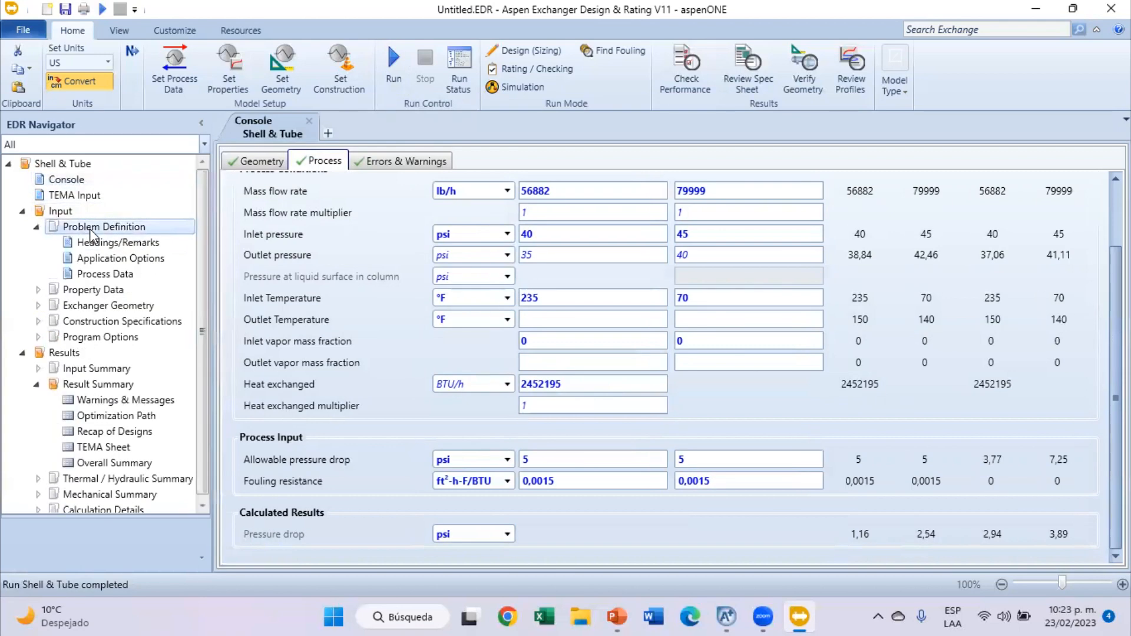
{"action": "left_click", "coordinate": [109, 244]}
{"action": "left_click", "coordinate": [115, 262]}
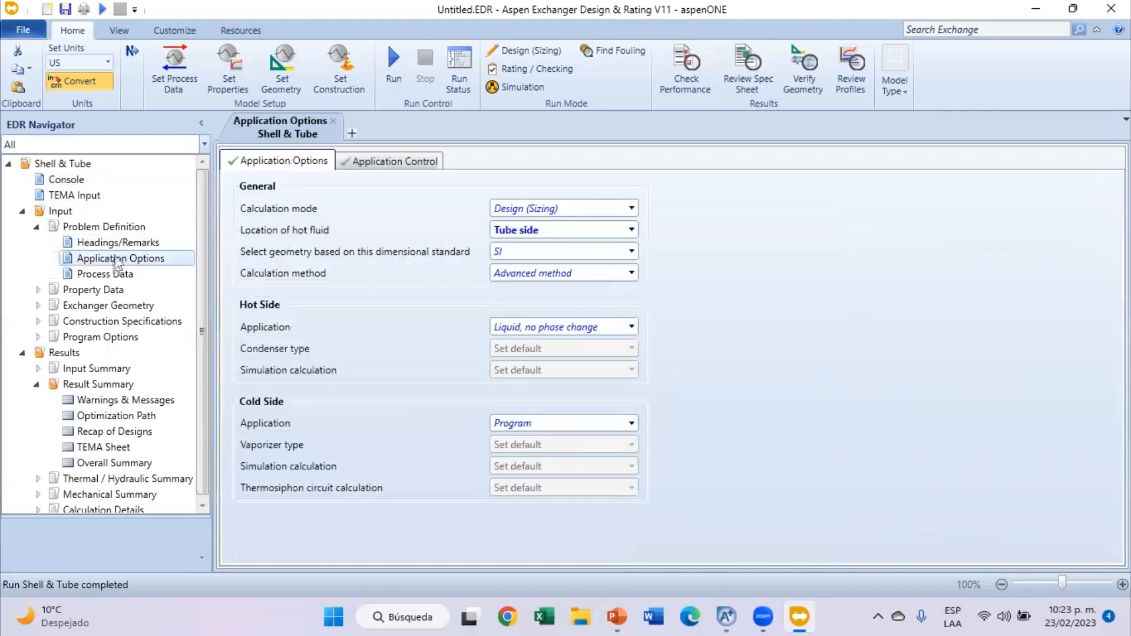
{"action": "left_click", "coordinate": [109, 247]}
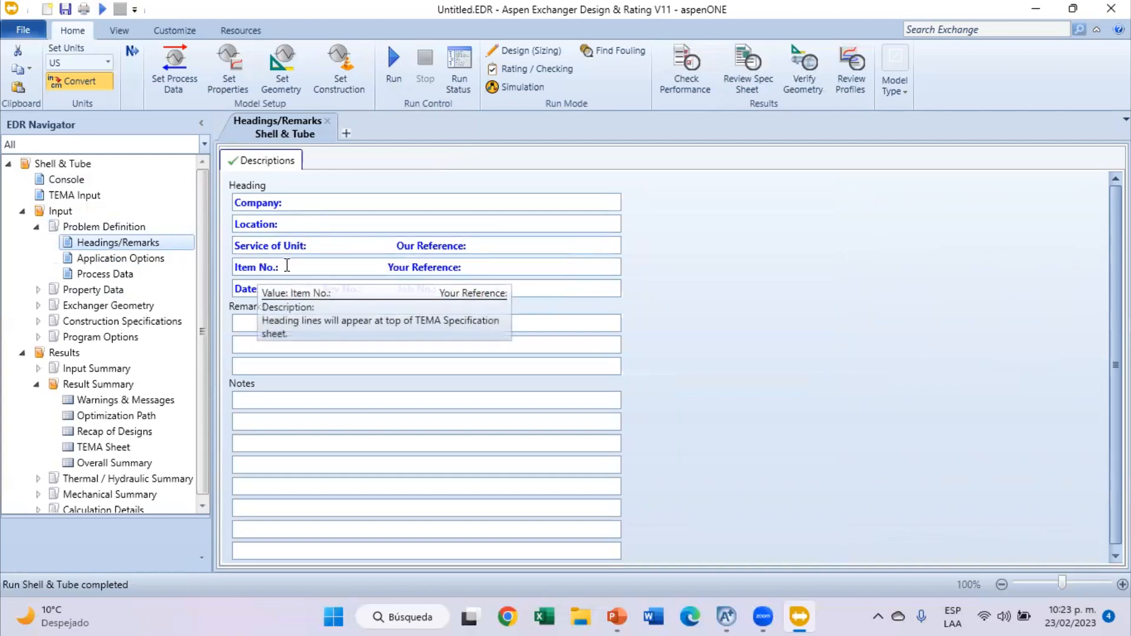
{"action": "left_click", "coordinate": [151, 258]}
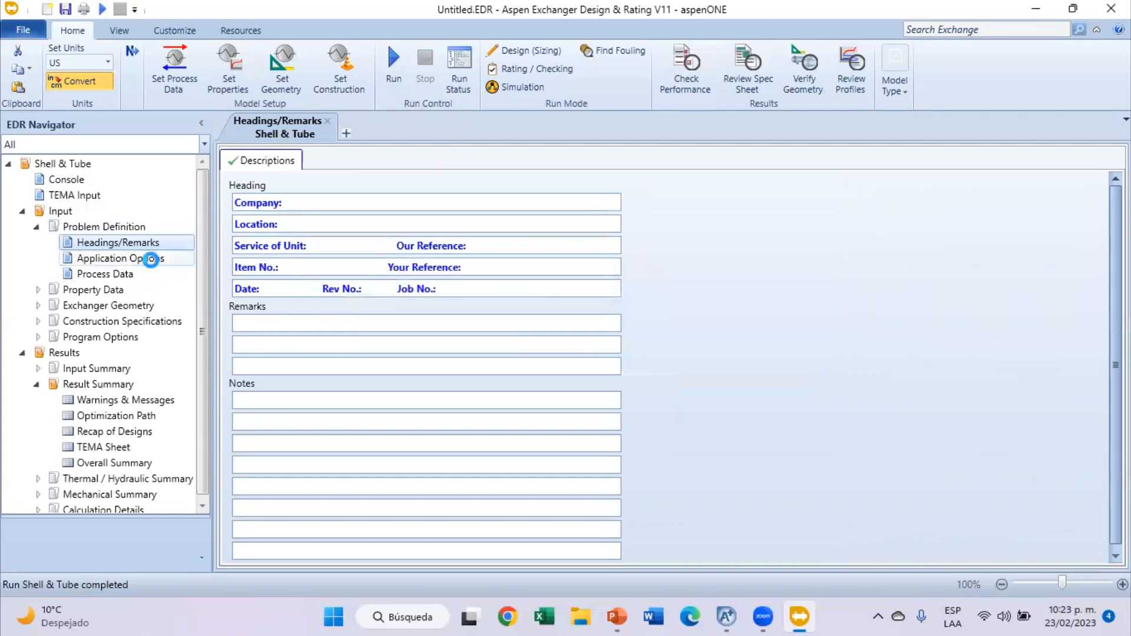
{"action": "left_click", "coordinate": [115, 274]}
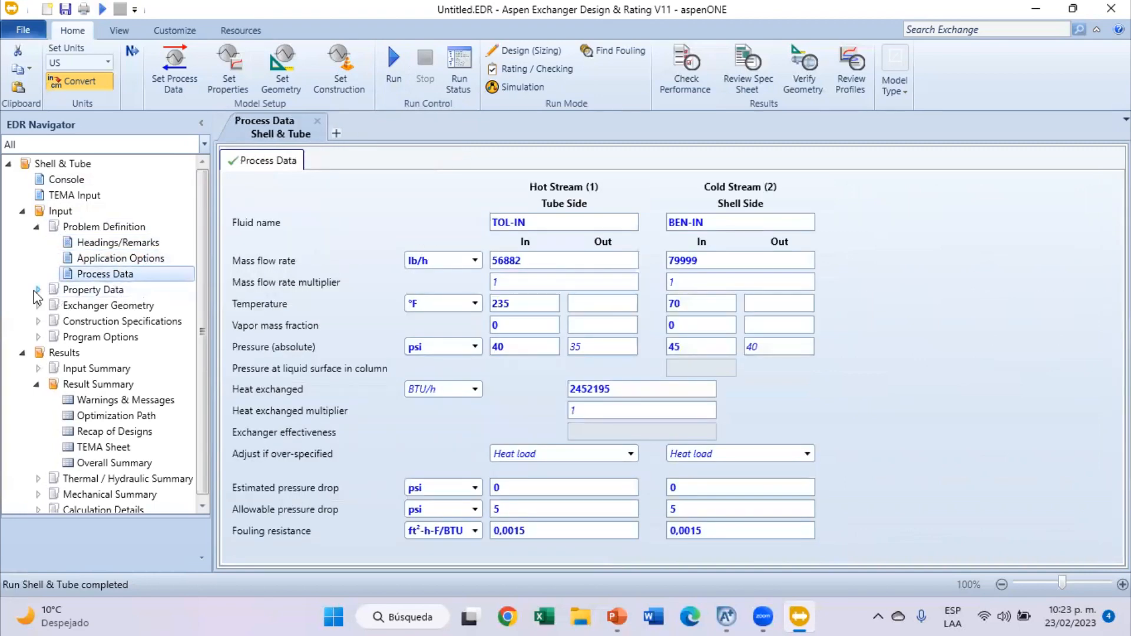
Examine the Exchanger Geometry inputs from the geometry summary and shell heads through tubes, baffles, bundle layout and nozzles.
{"action": "double_click", "coordinate": [89, 306]}
{"action": "left_click", "coordinate": [176, 322]}
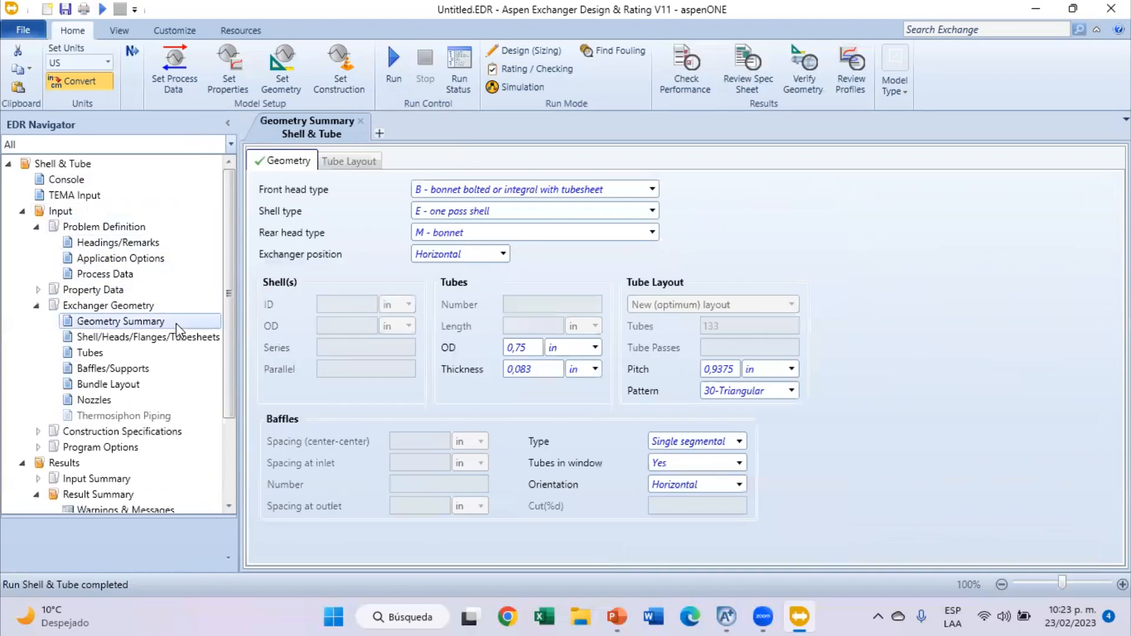
{"action": "left_click", "coordinate": [164, 334]}
{"action": "left_click", "coordinate": [114, 356]}
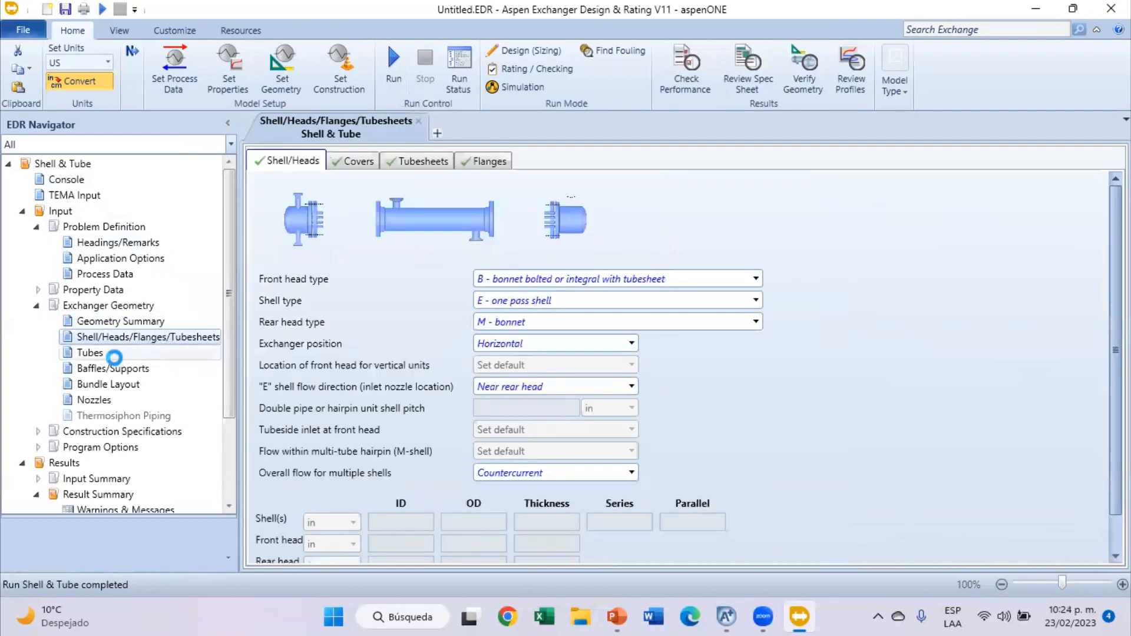
{"action": "left_click", "coordinate": [132, 368]}
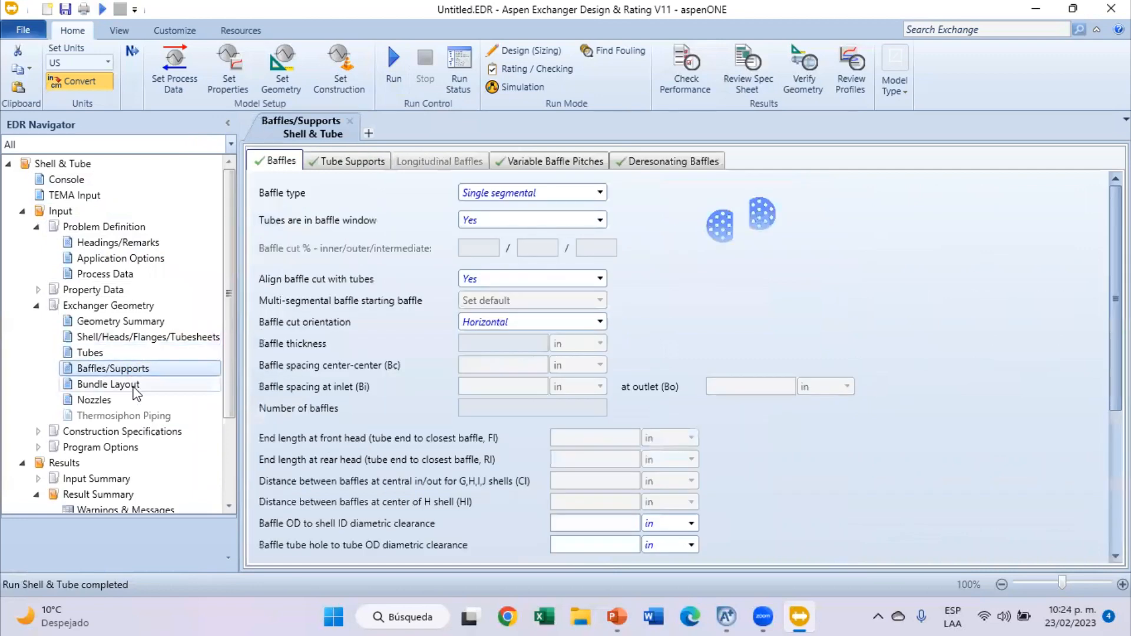
{"action": "scroll", "coordinate": [422, 352], "scroll_direction": "down", "scroll_amount": 5}
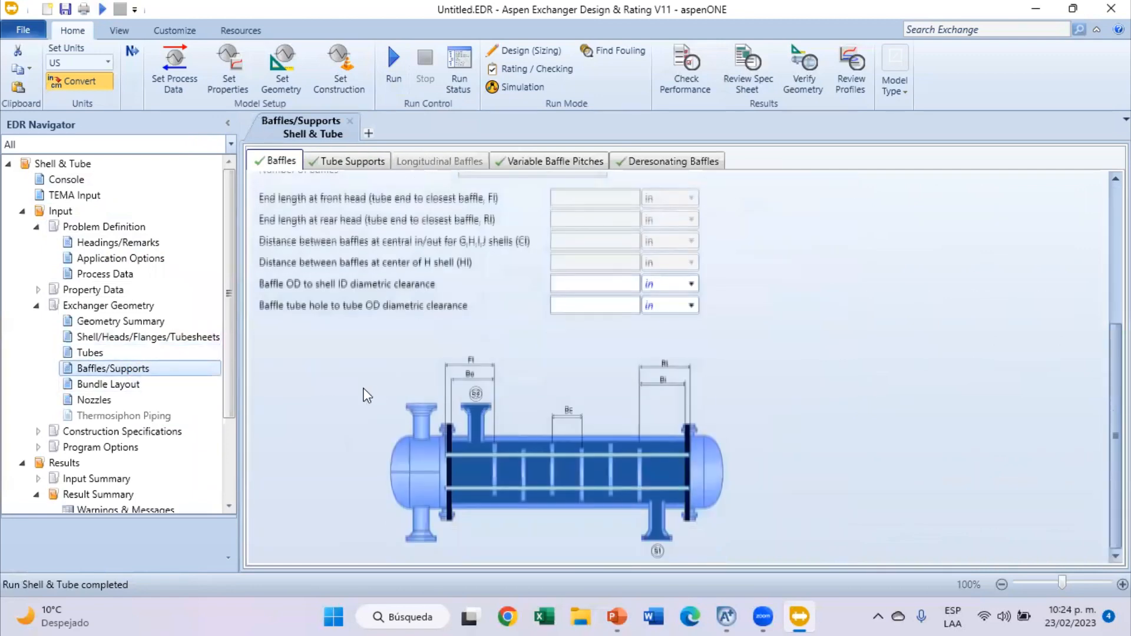
{"action": "left_click", "coordinate": [132, 384]}
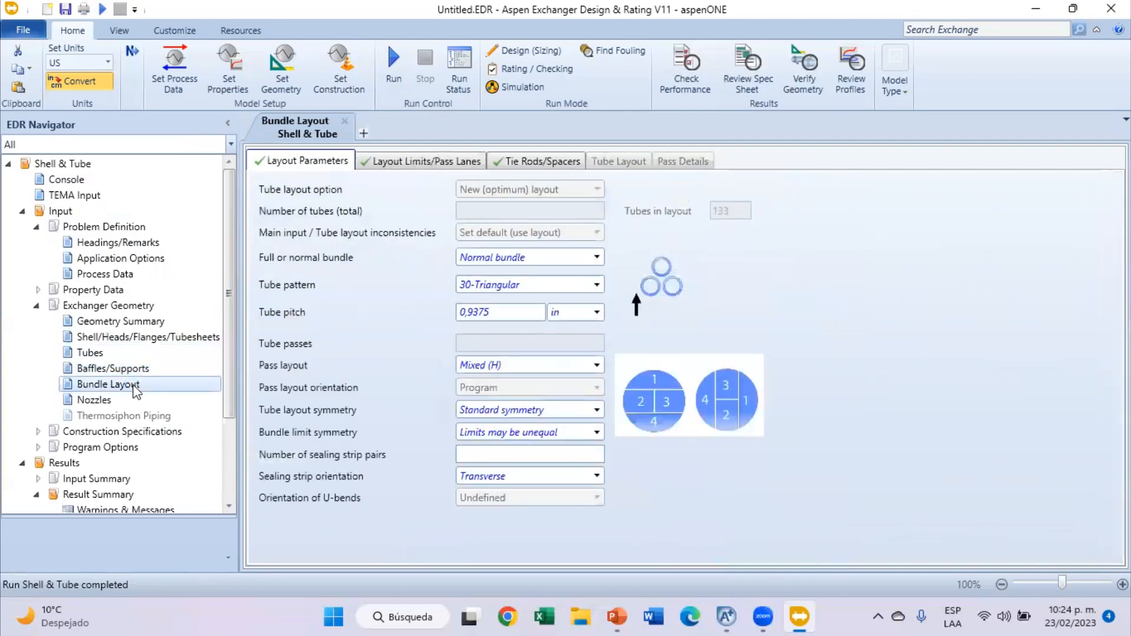
{"action": "left_click", "coordinate": [94, 400]}
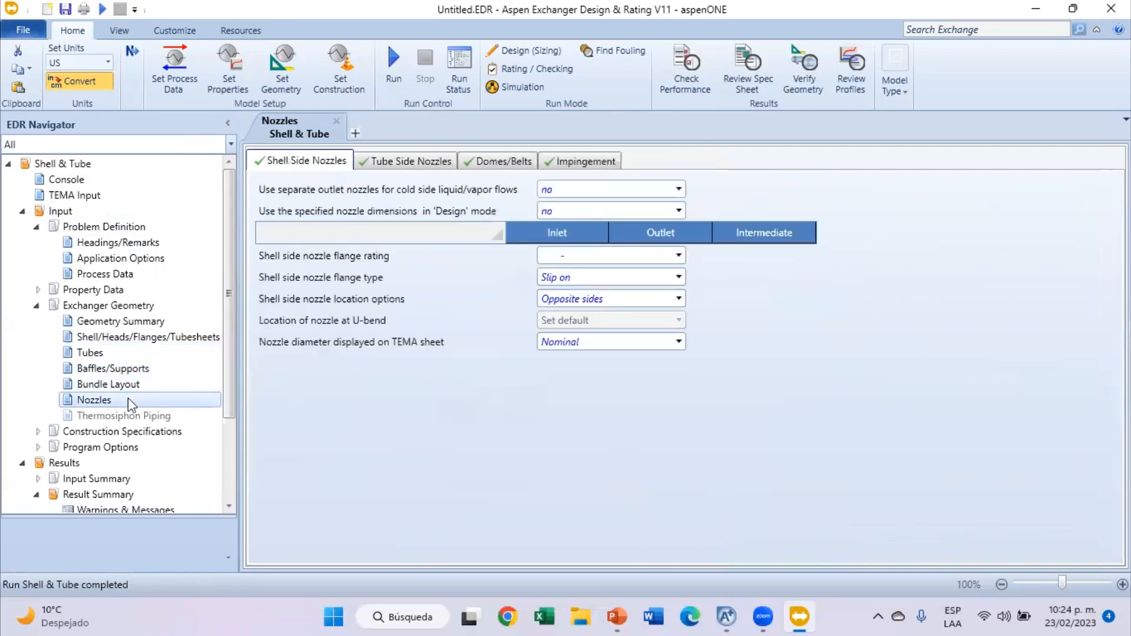
Inspect the construction specifications, covering the materials of construction and the design codes, standards and conditions.
{"action": "double_click", "coordinate": [109, 438]}
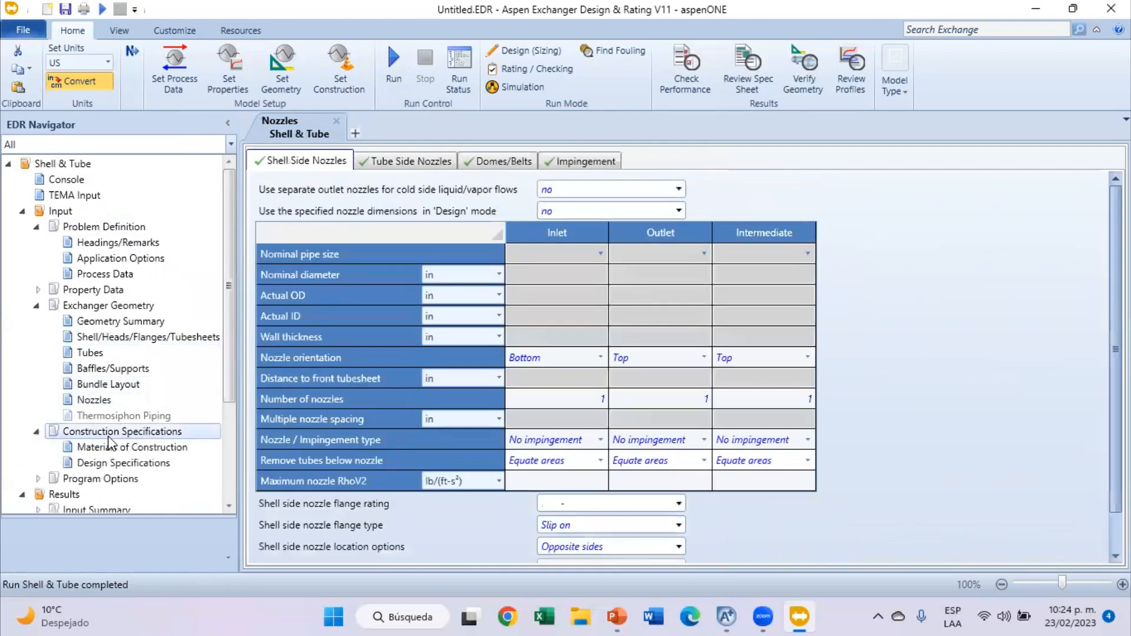
{"action": "left_click", "coordinate": [117, 448]}
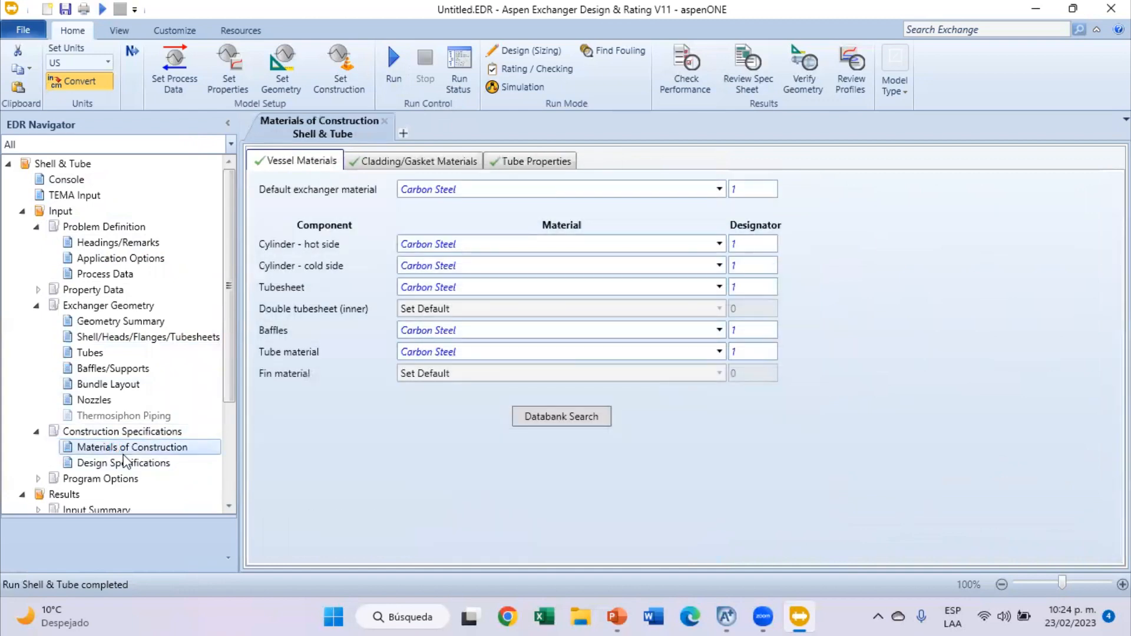
{"action": "left_click", "coordinate": [122, 462]}
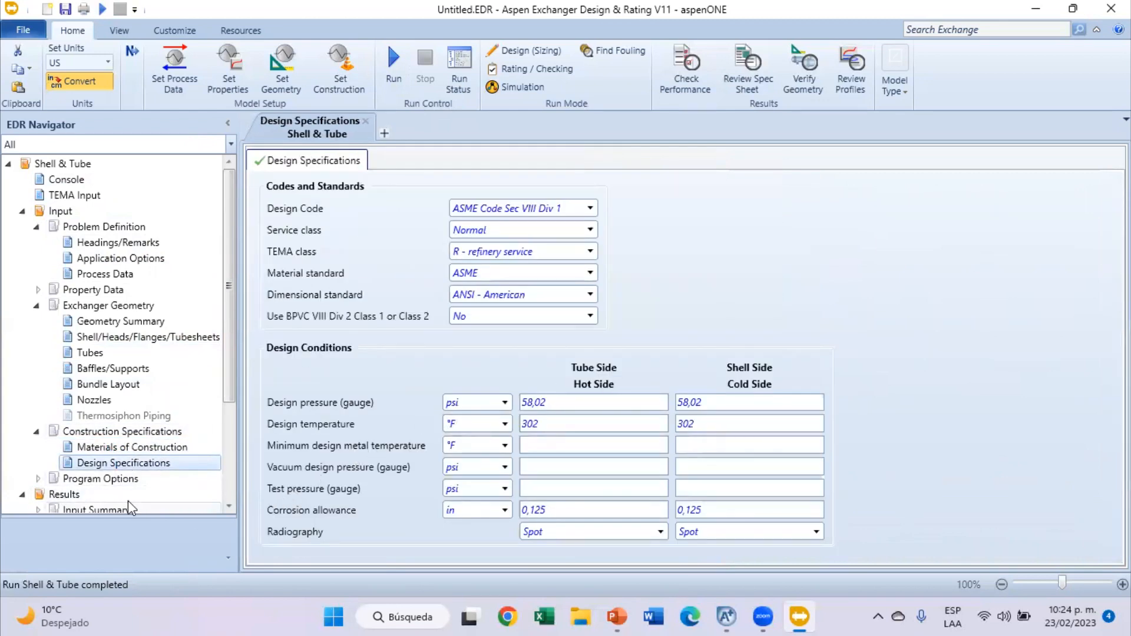
Go through the Program Options, covering design options, thermal analysis, methods and correlations, and calculation options.
{"action": "double_click", "coordinate": [136, 478]}
{"action": "scroll", "coordinate": [136, 424], "scroll_direction": "down", "scroll_amount": 3}
{"action": "left_click", "coordinate": [111, 374]}
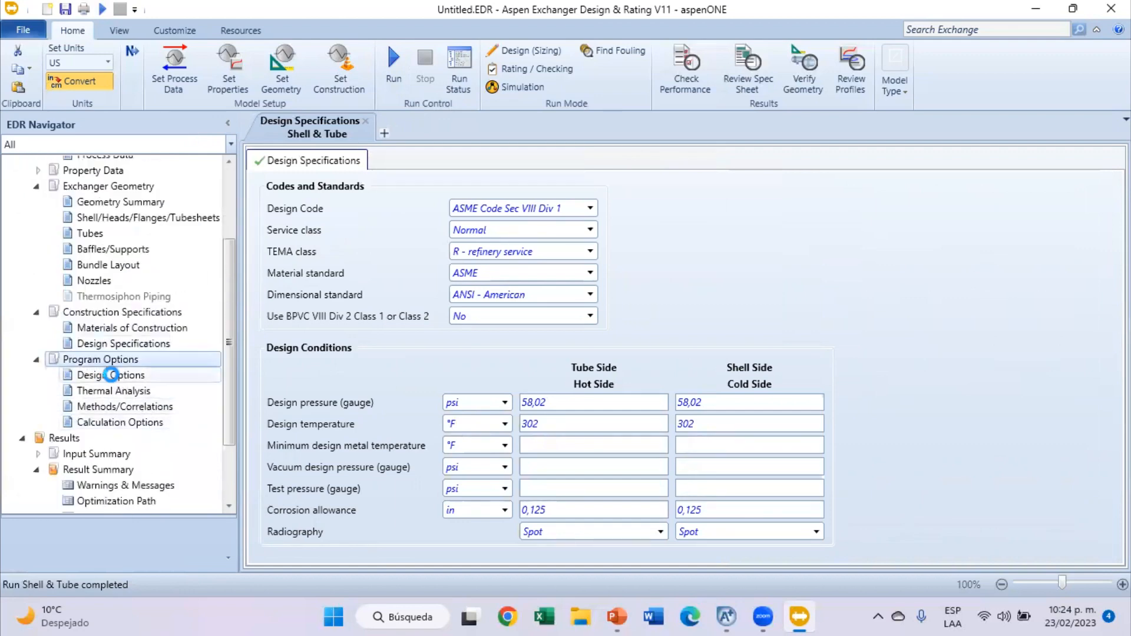
{"action": "left_click", "coordinate": [144, 392]}
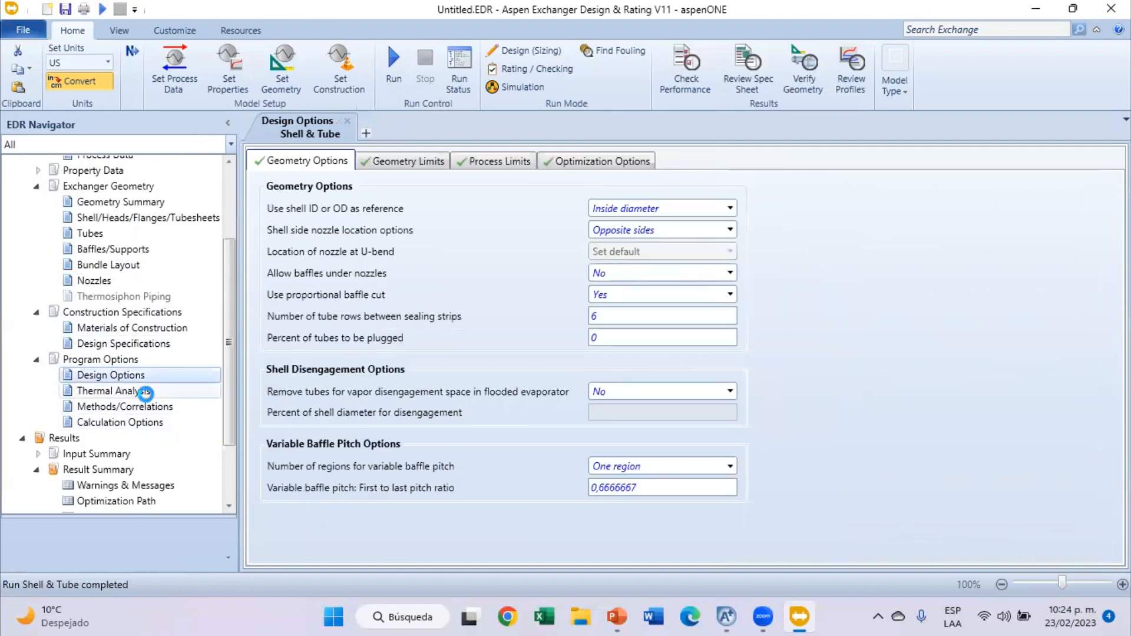
{"action": "left_click", "coordinate": [148, 407]}
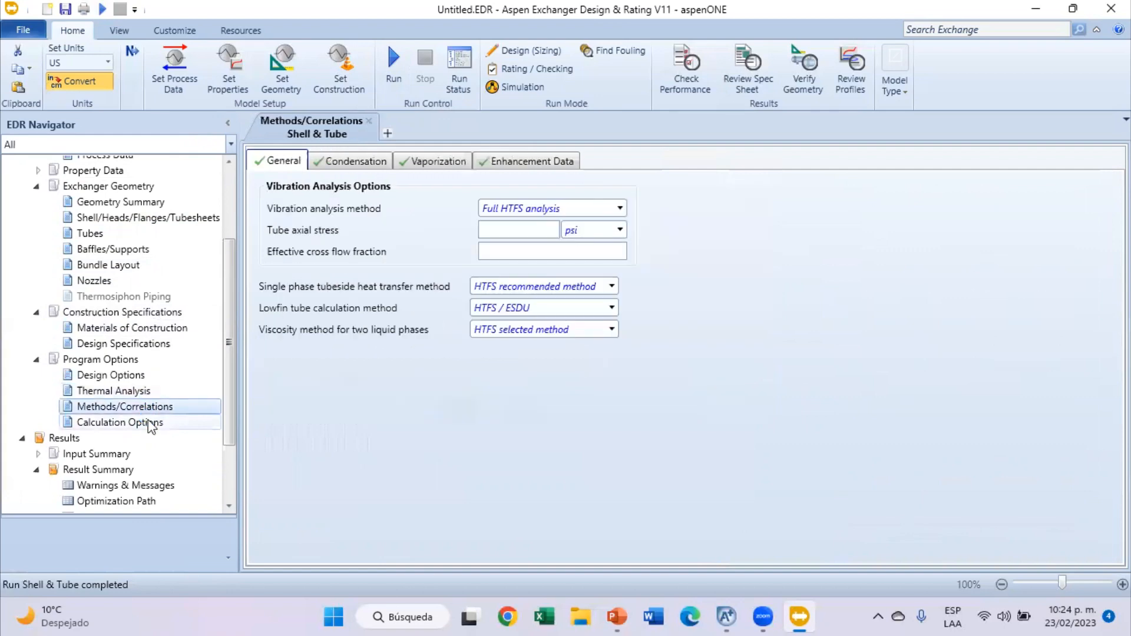
{"action": "left_click", "coordinate": [148, 422]}
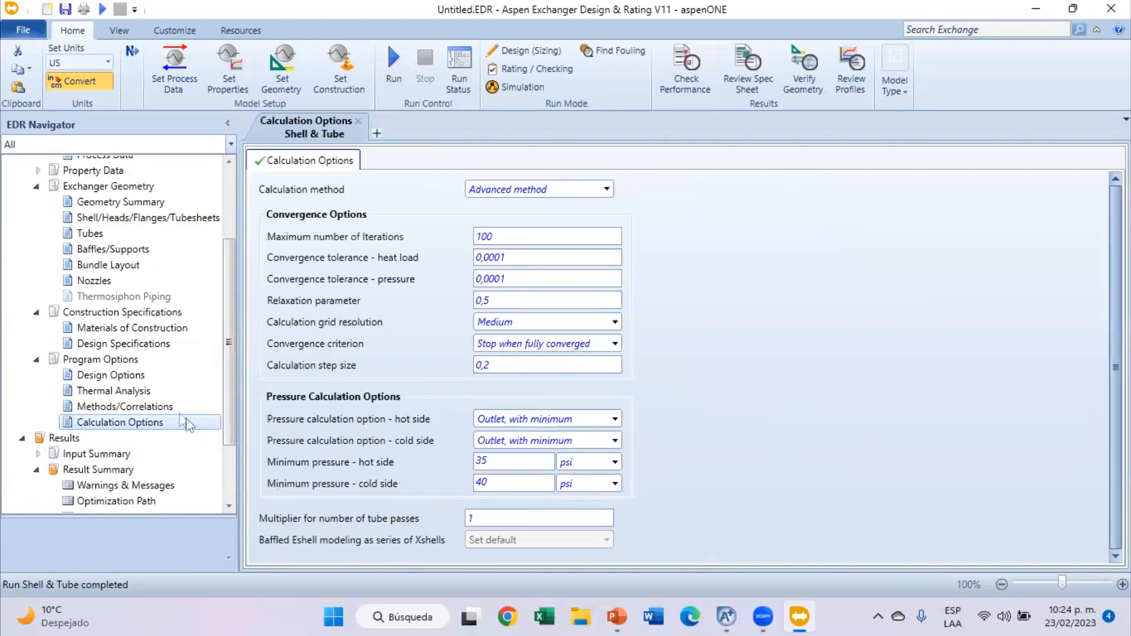
Revisit the application options and show the hot stream's property data.
{"action": "scroll", "coordinate": [147, 394], "scroll_direction": "up", "scroll_amount": 3}
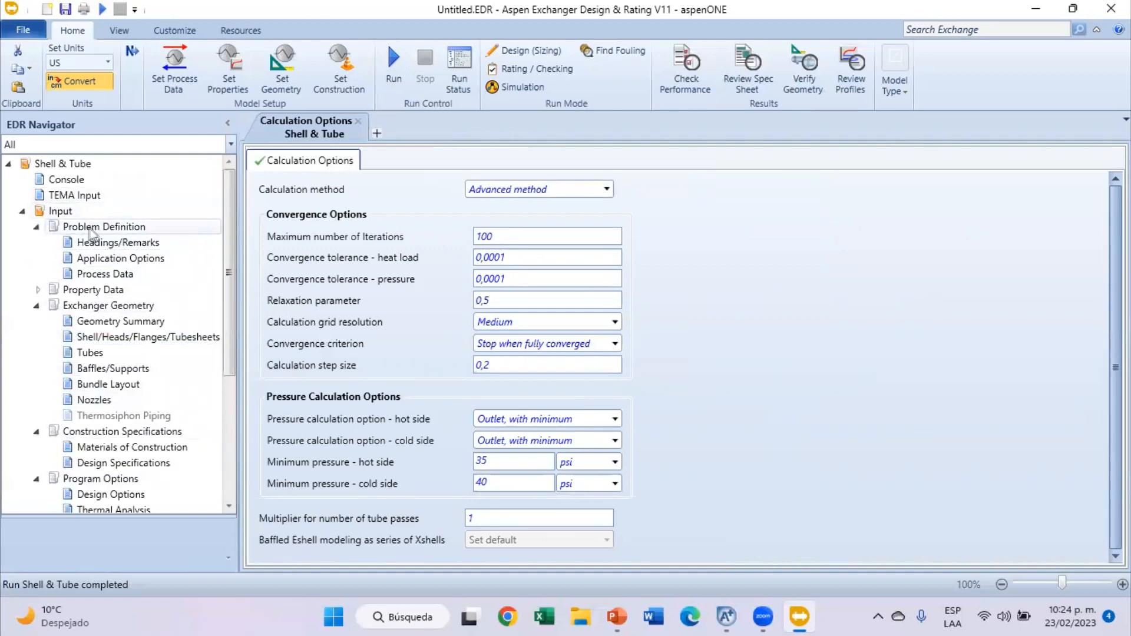
{"action": "left_click", "coordinate": [118, 243]}
{"action": "left_click", "coordinate": [119, 259]}
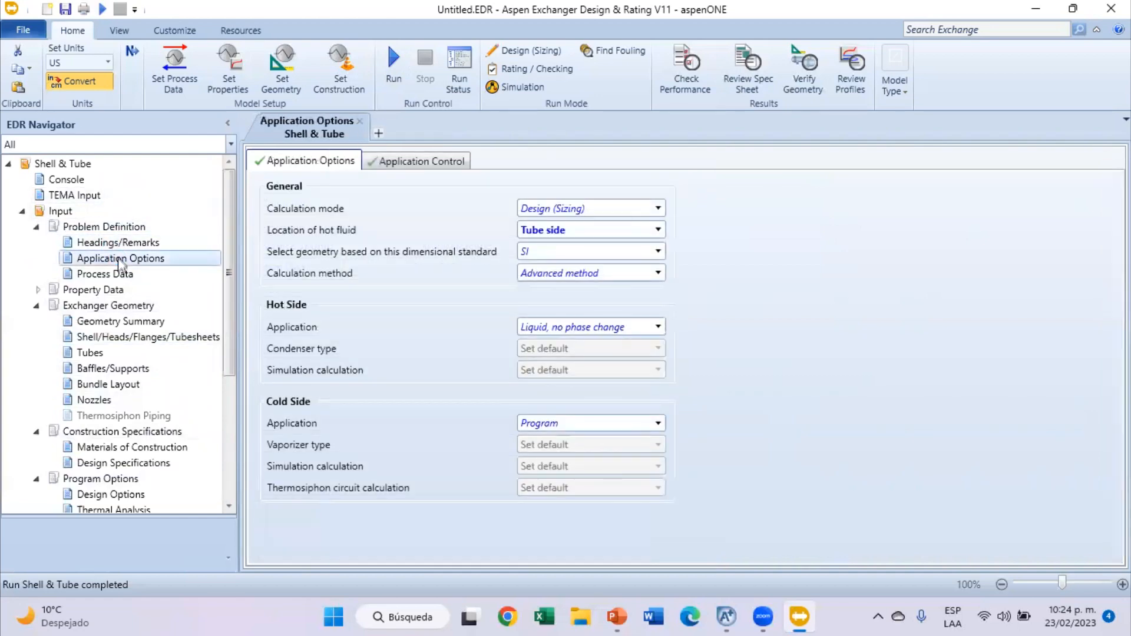
{"action": "double_click", "coordinate": [114, 290]}
{"action": "left_click", "coordinate": [125, 305]}
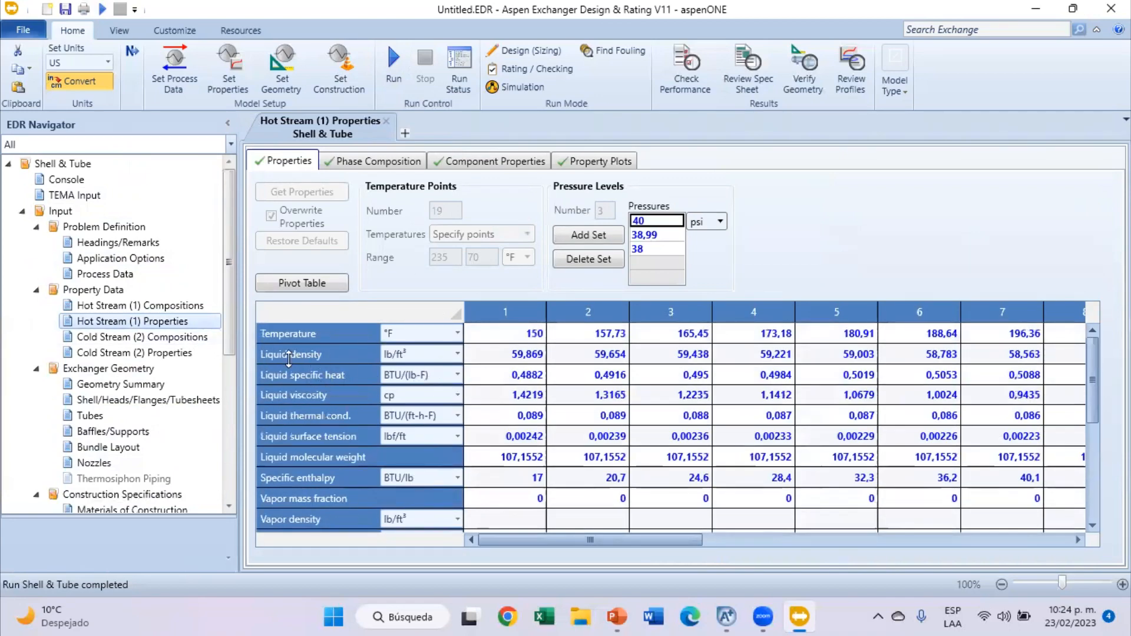
Inspect the hot stream's phase composition, component properties and plots of liquid density, liquid viscosity, specific enthalpy, vapor mass fraction and vapor density.
{"action": "left_click", "coordinate": [377, 168]}
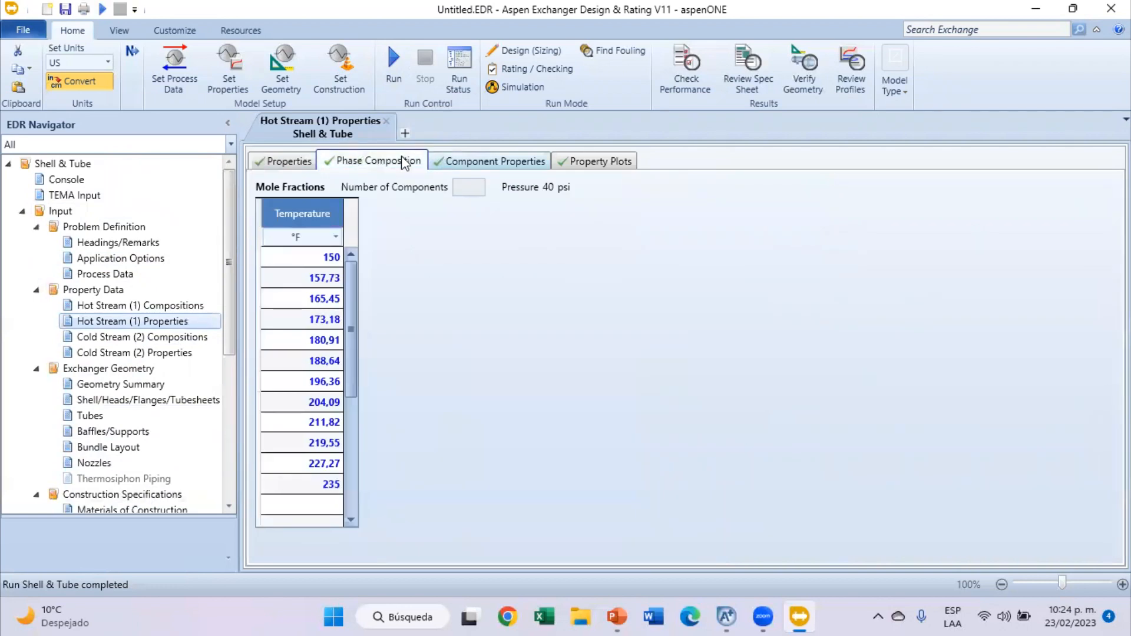
{"action": "left_click", "coordinate": [530, 166]}
{"action": "left_click", "coordinate": [581, 164]}
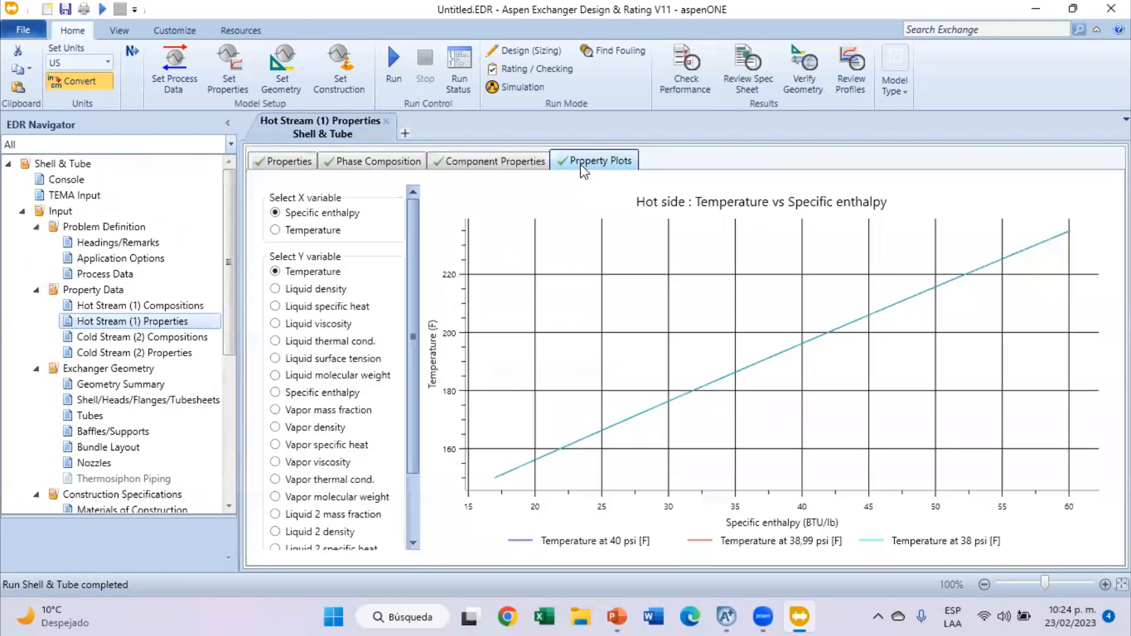
{"action": "left_click", "coordinate": [327, 290]}
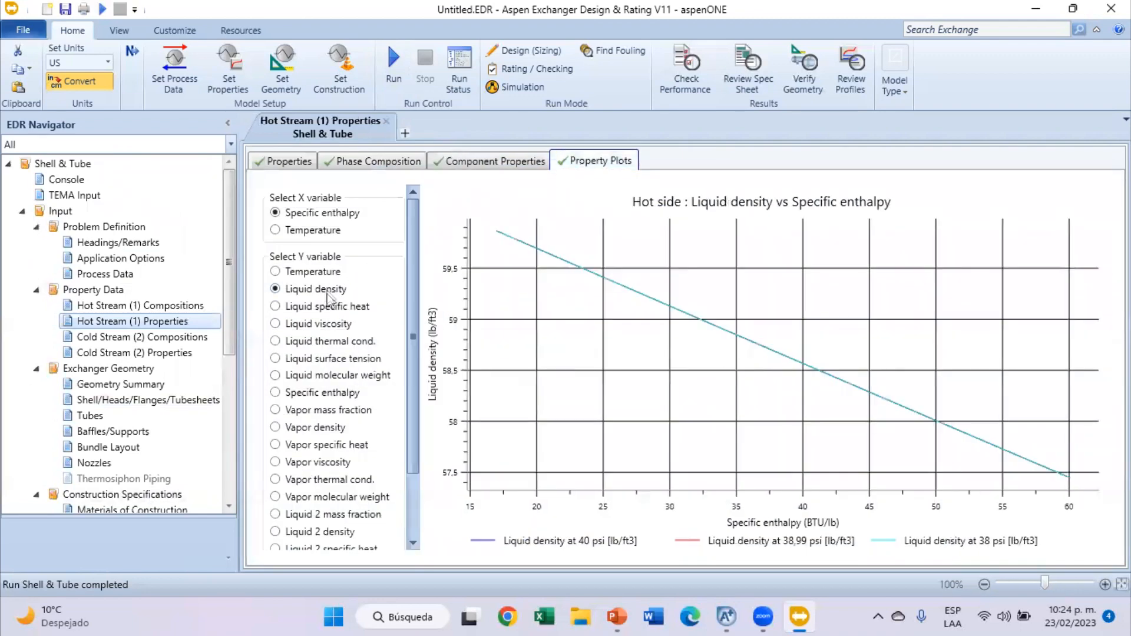
{"action": "left_click", "coordinate": [329, 324]}
{"action": "left_click", "coordinate": [317, 390]}
{"action": "left_click", "coordinate": [321, 410]}
{"action": "left_click", "coordinate": [321, 430]}
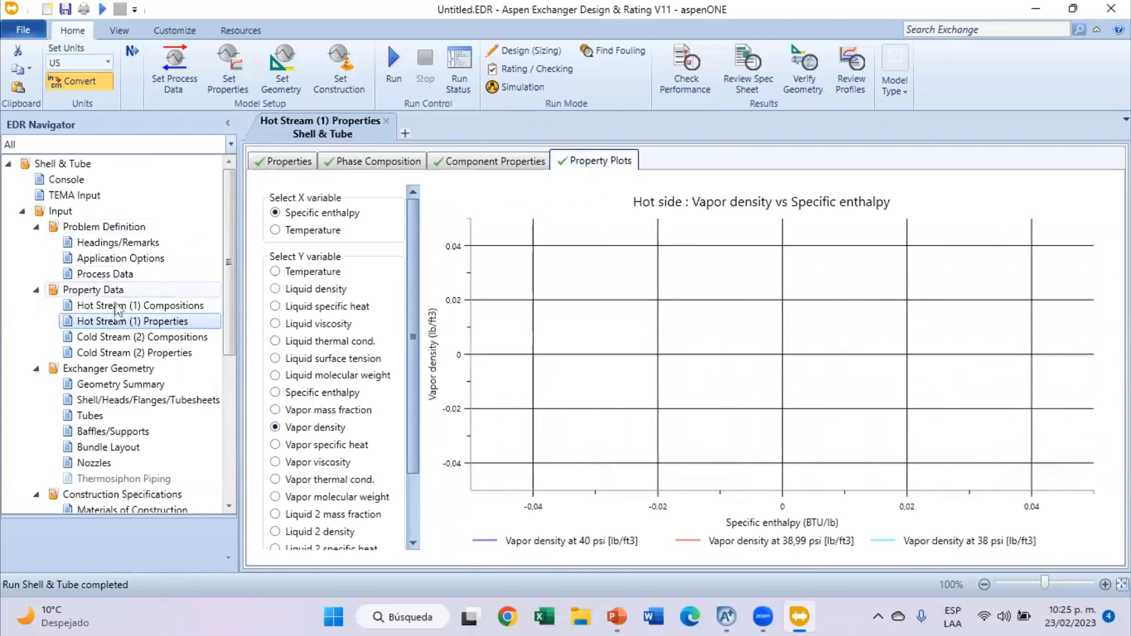
Recheck the geometry summary and console inputs, and read the TEMA Input sheet down to the shell construction and exchanger sketch.
{"action": "scroll", "coordinate": [128, 306], "scroll_direction": "down", "scroll_amount": 1}
{"action": "left_click", "coordinate": [139, 344]}
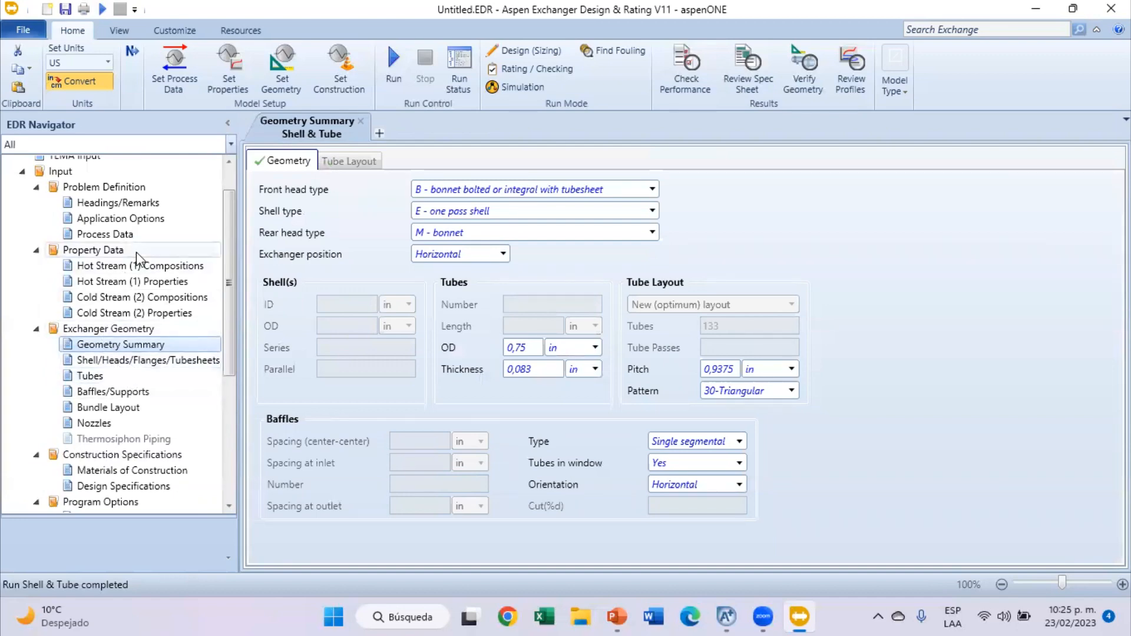
{"action": "scroll", "coordinate": [136, 253], "scroll_direction": "up", "scroll_amount": 1}
{"action": "left_click", "coordinate": [93, 180]}
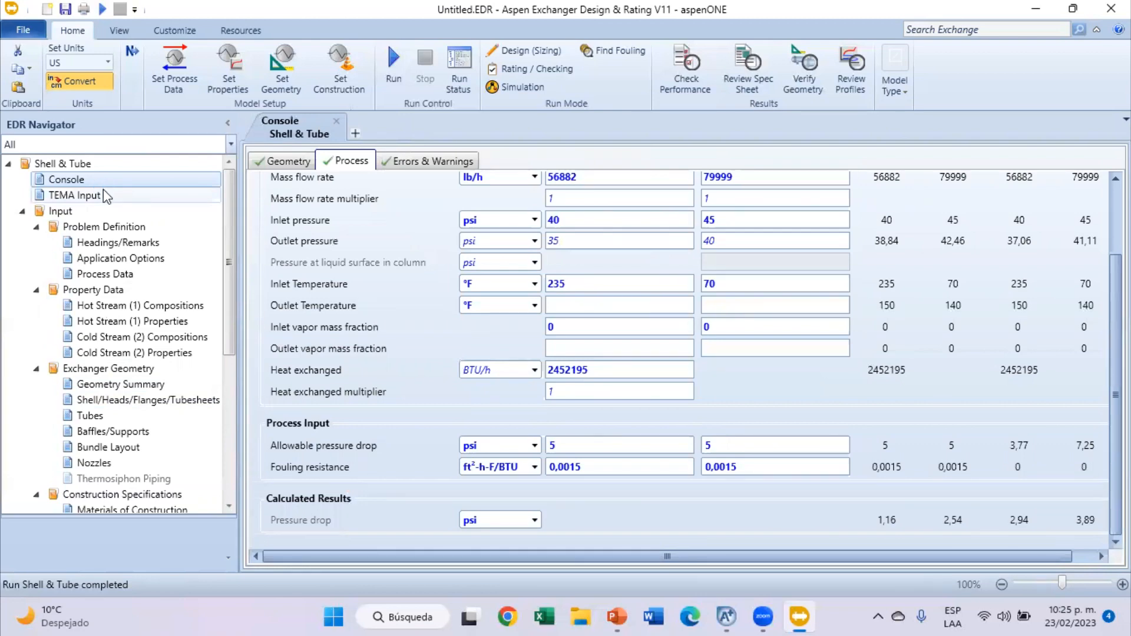
{"action": "left_click", "coordinate": [104, 190]}
{"action": "scroll", "coordinate": [901, 362], "scroll_direction": "down", "scroll_amount": 6}
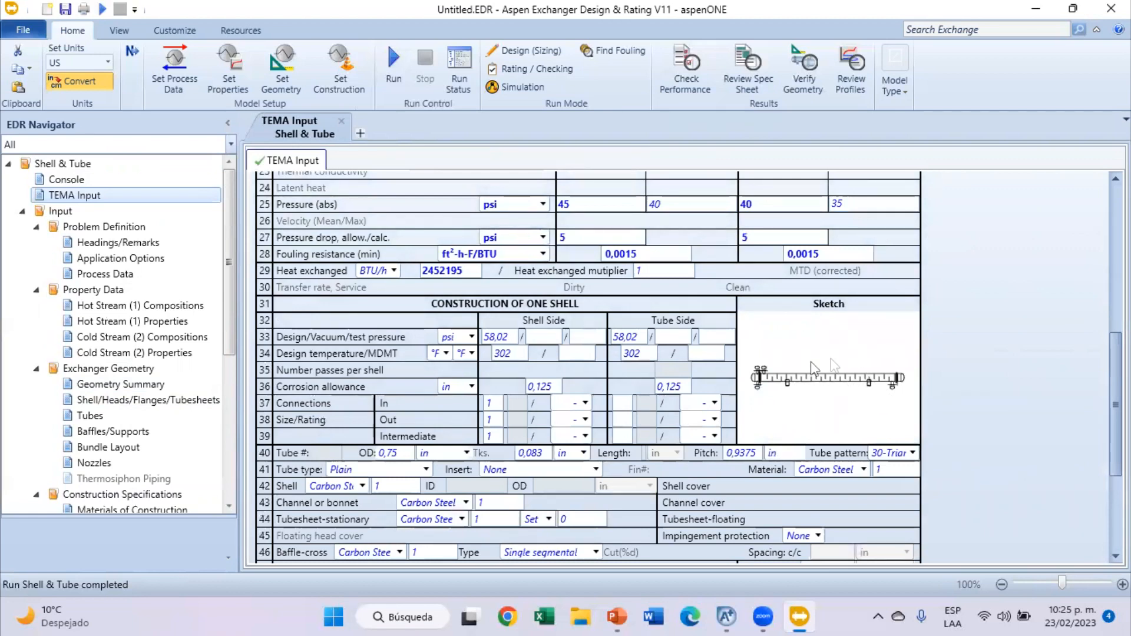
{"action": "scroll", "coordinate": [846, 365], "scroll_direction": "down", "scroll_amount": 1}
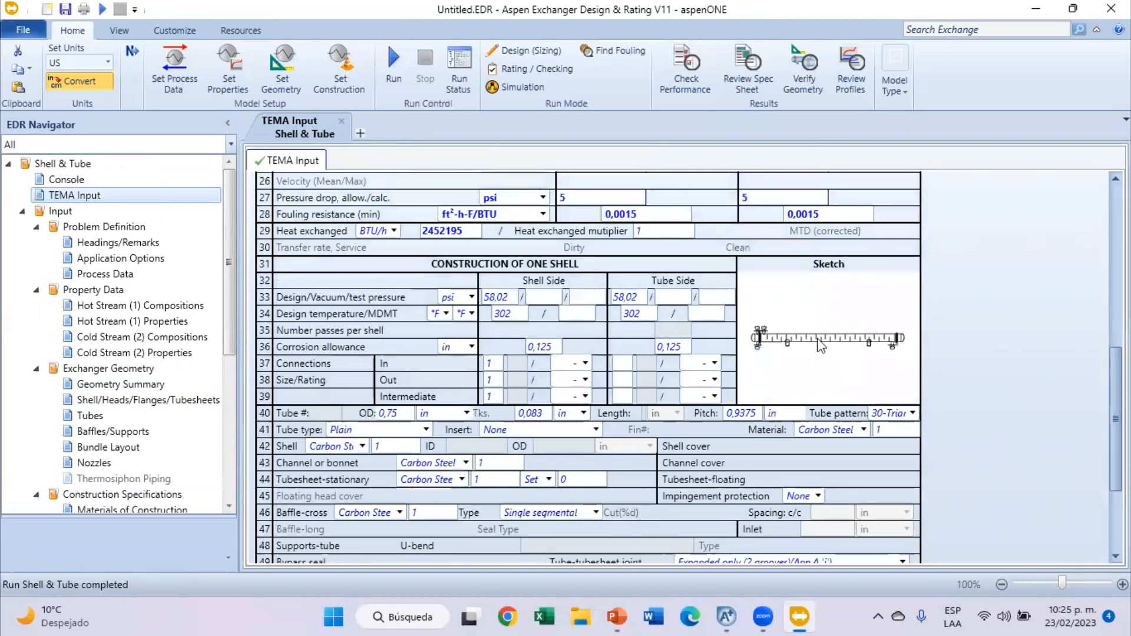
{"action": "scroll", "coordinate": [835, 323], "scroll_direction": "down", "scroll_amount": 1}
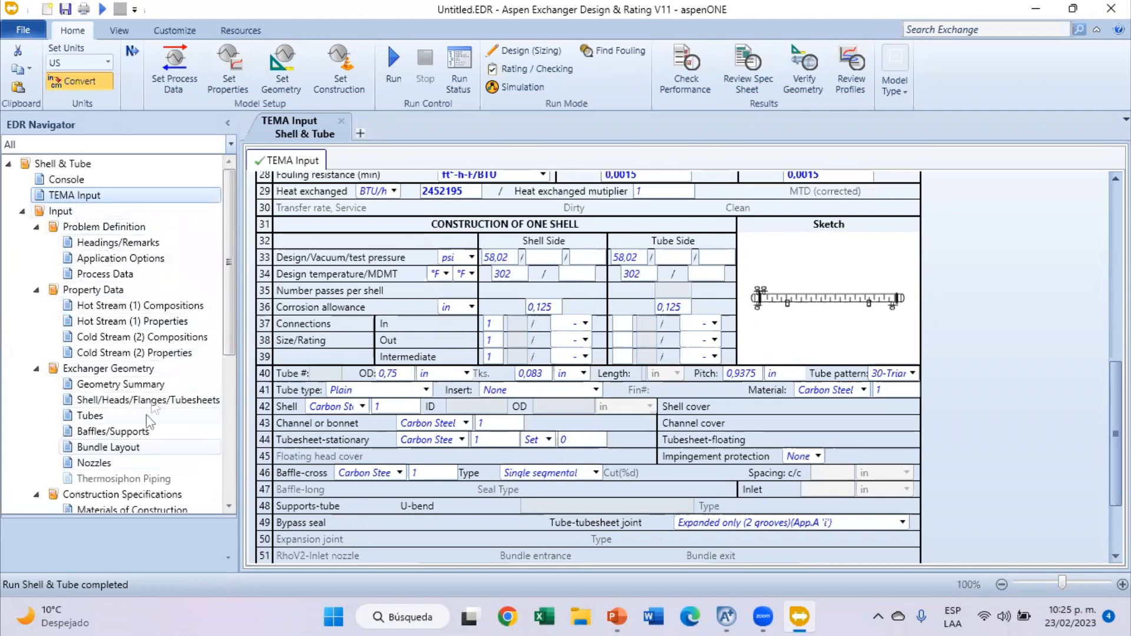
Set the multiplier for number of tube passes to 4 in the calculation options and rerun the design.
{"action": "scroll", "coordinate": [146, 414], "scroll_direction": "down", "scroll_amount": 3}
{"action": "left_click", "coordinate": [141, 485]}
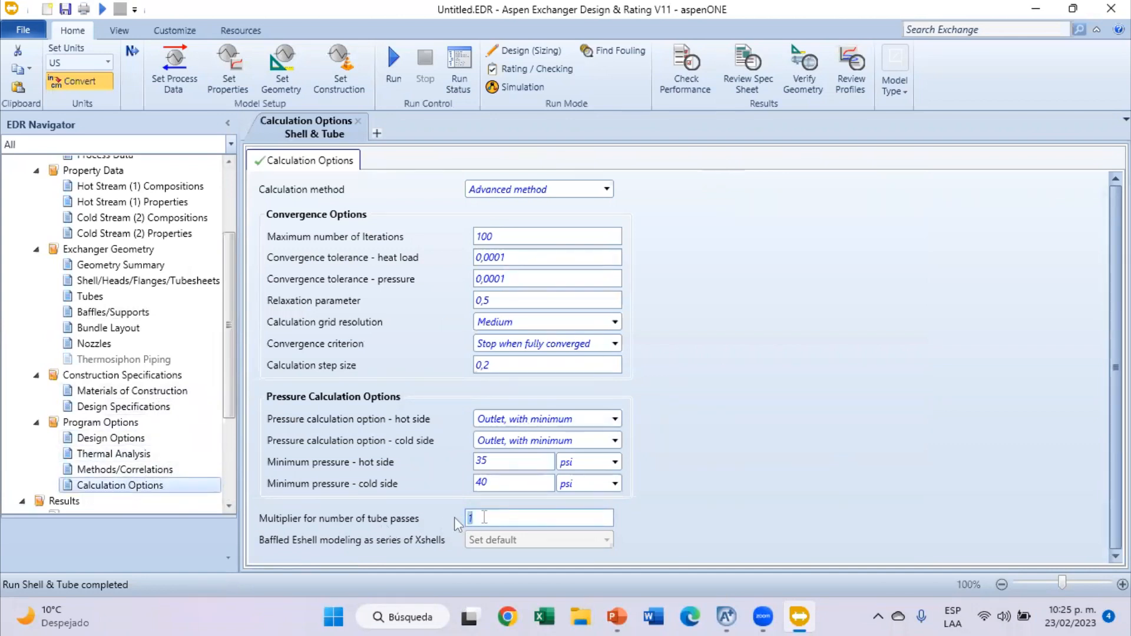
{"action": "type", "text": "4"}
{"action": "left_click", "coordinate": [392, 65]}
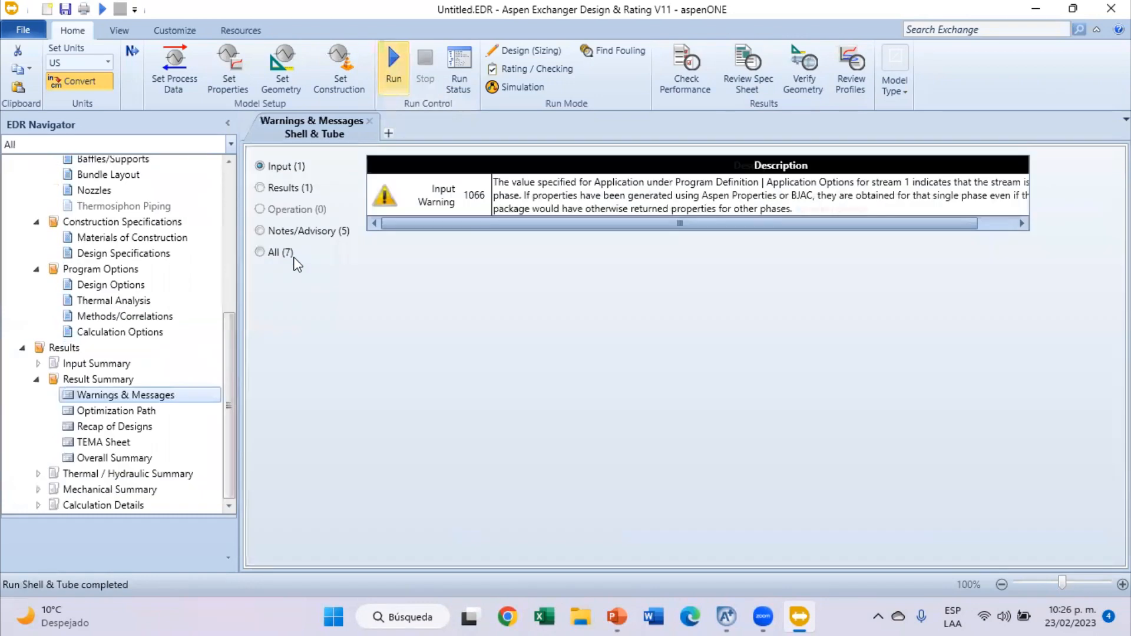
Review the TEMA Input sheet and its exchanger sketch for the rerun design.
{"action": "scroll", "coordinate": [112, 212], "scroll_direction": "up", "scroll_amount": 6}
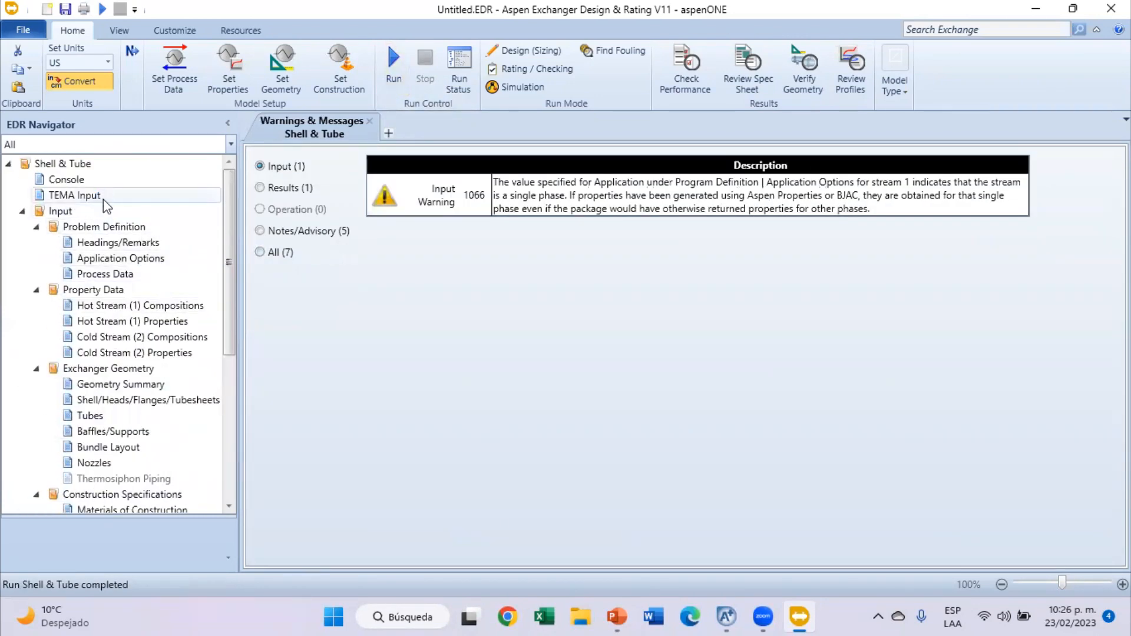
{"action": "left_click", "coordinate": [103, 199]}
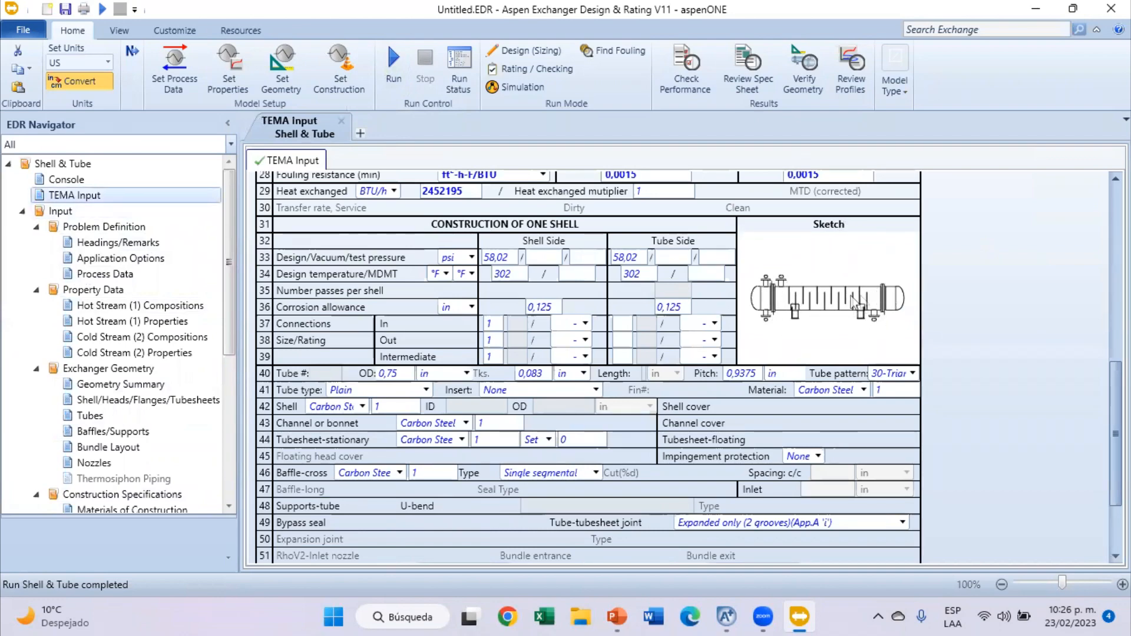
{"action": "scroll", "coordinate": [855, 302], "scroll_direction": "up", "scroll_amount": 6}
{"action": "scroll", "coordinate": [889, 346], "scroll_direction": "down", "scroll_amount": 6}
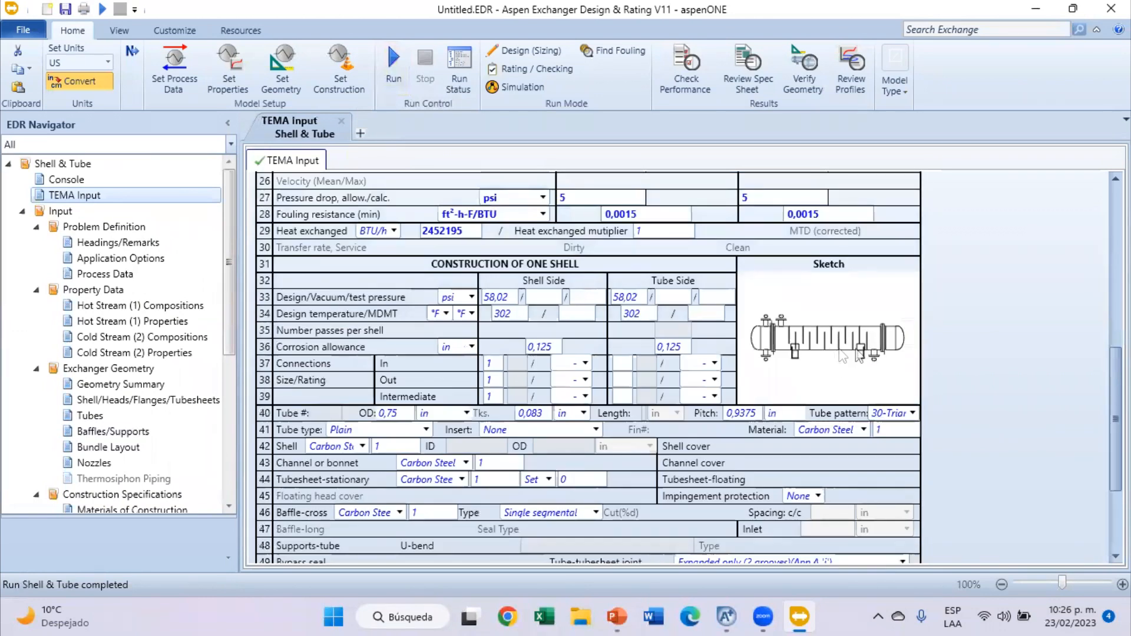
Examine the Result Summary, covering warnings and messages, the optimization path and the recap of designs.
{"action": "scroll", "coordinate": [118, 413], "scroll_direction": "down", "scroll_amount": 4}
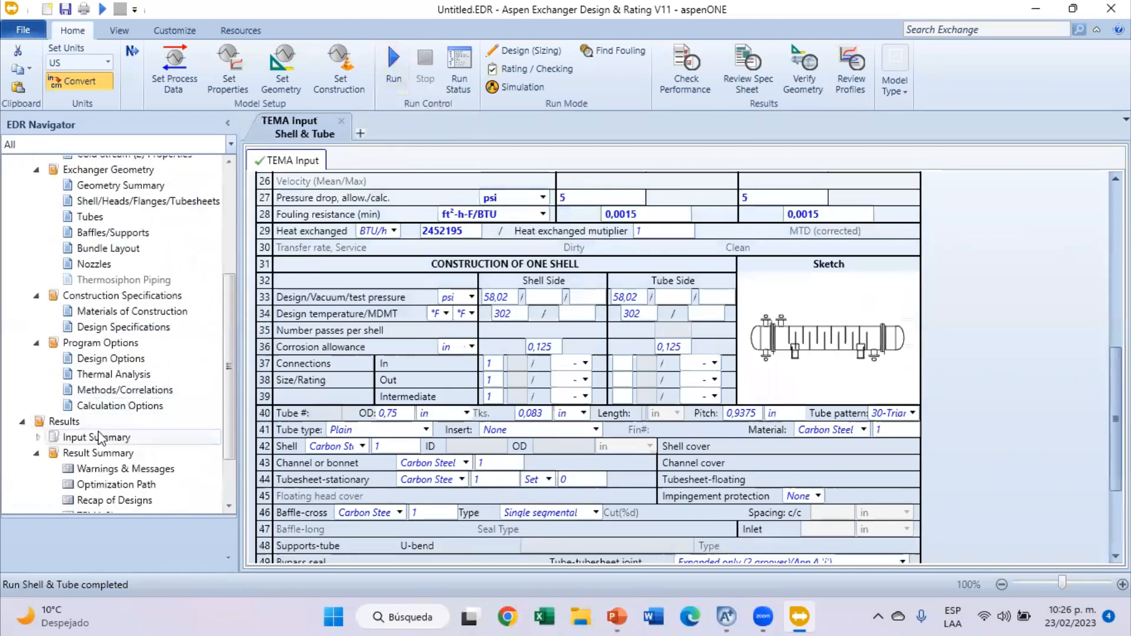
{"action": "scroll", "coordinate": [115, 424], "scroll_direction": "down", "scroll_amount": 1}
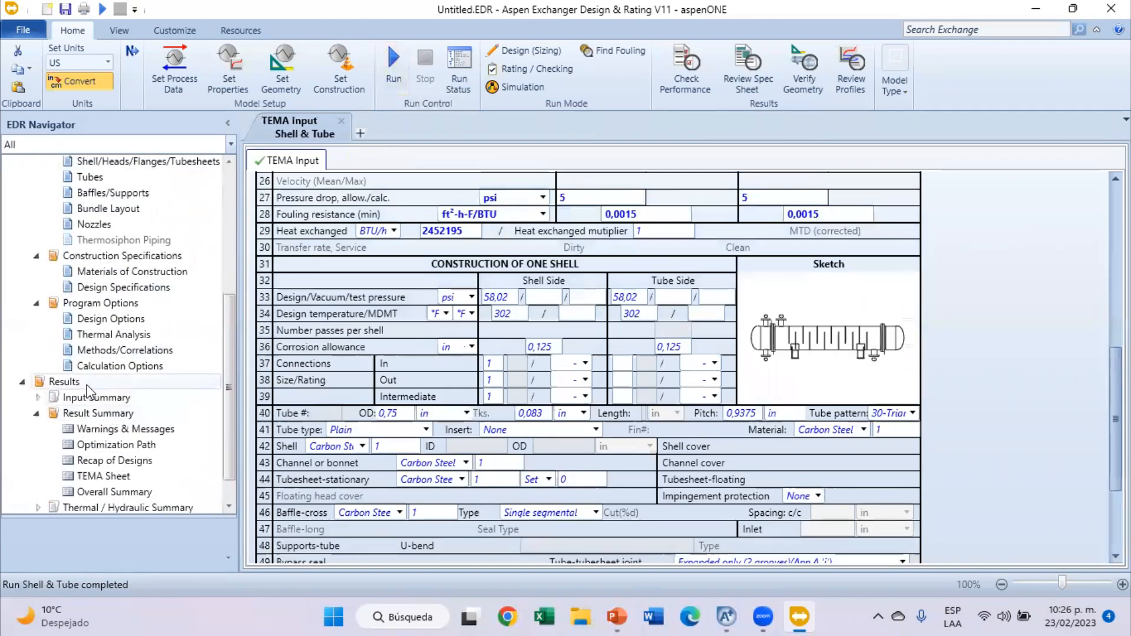
{"action": "left_click", "coordinate": [114, 404]}
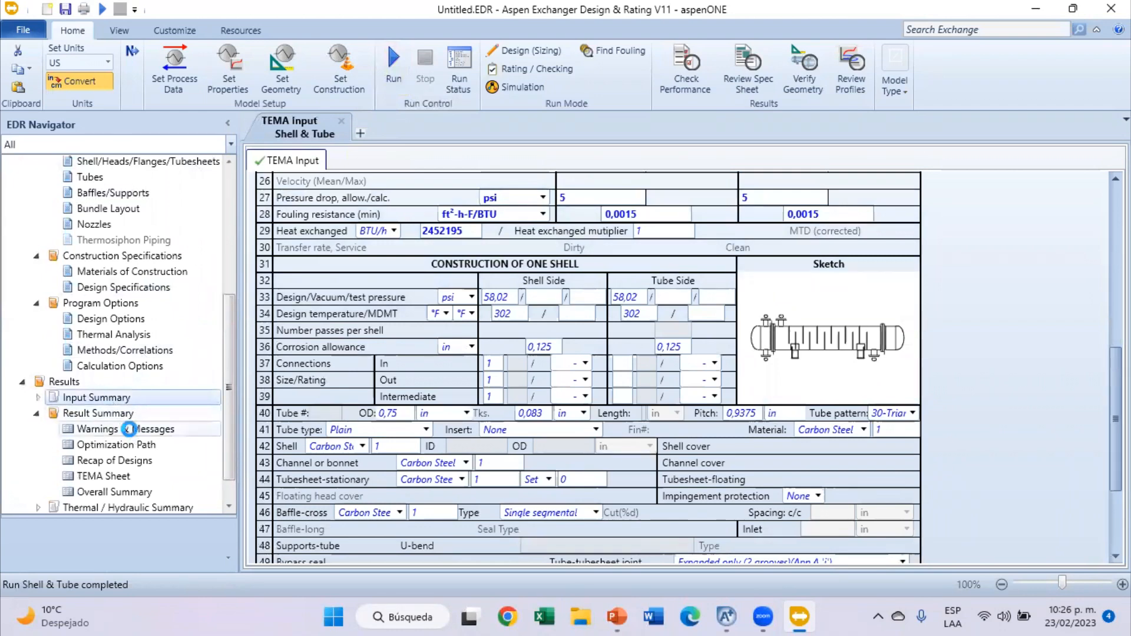
{"action": "left_click", "coordinate": [128, 429]}
{"action": "left_click", "coordinate": [141, 460]}
{"action": "left_click", "coordinate": [134, 444]}
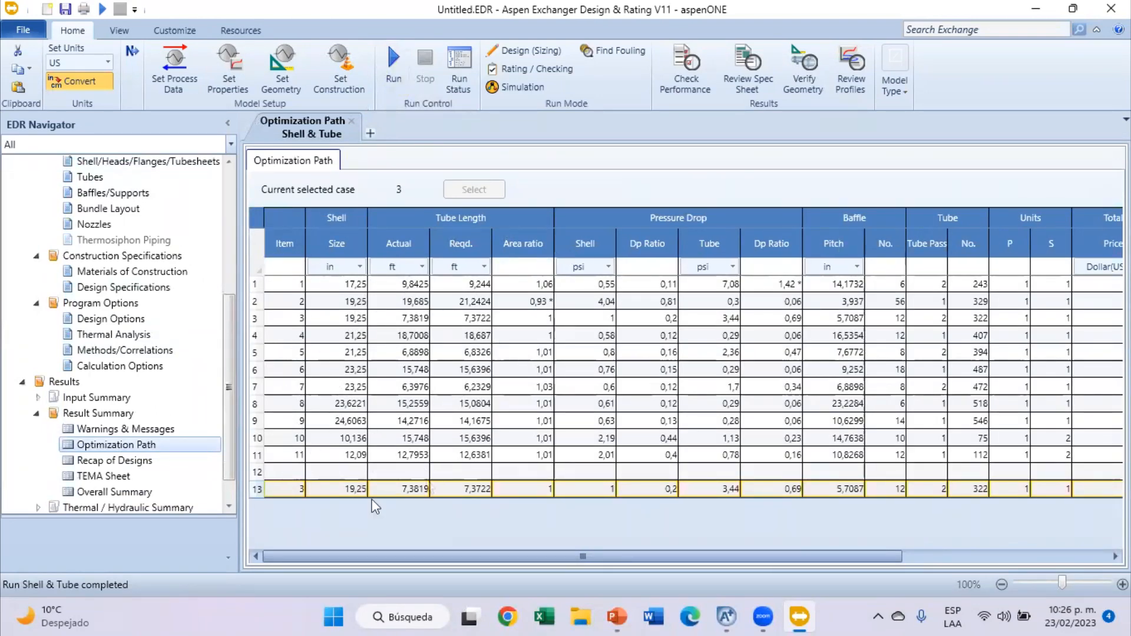
{"action": "left_click", "coordinate": [115, 460]}
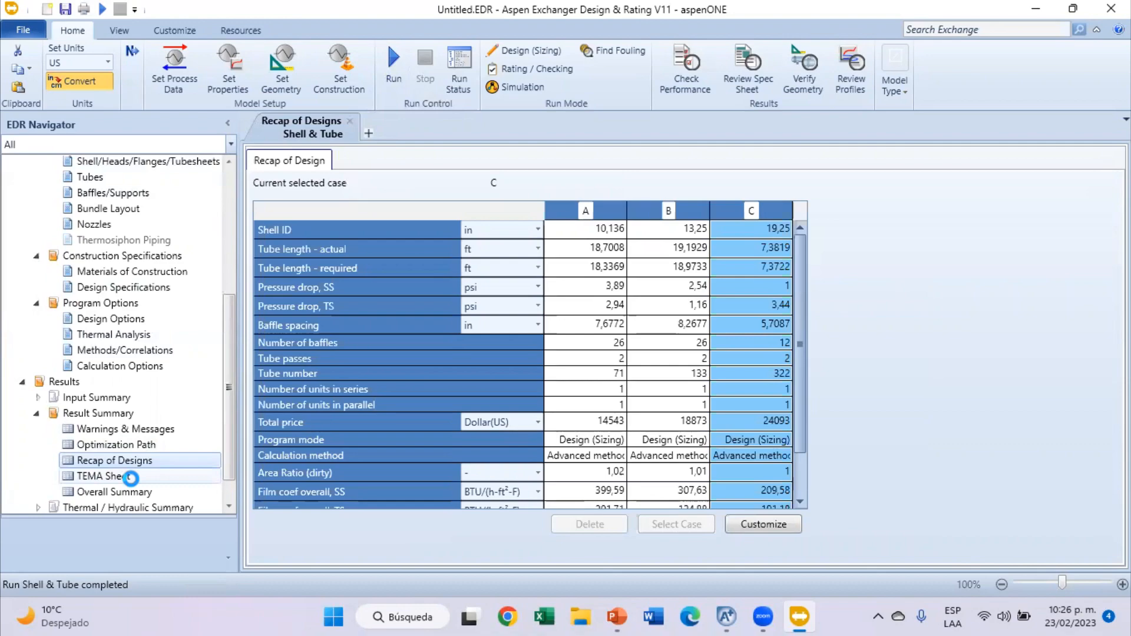
Read the complete TEMA specification sheet from the unit performance data to the shell construction details.
{"action": "left_click", "coordinate": [130, 478]}
{"action": "scroll", "coordinate": [686, 323], "scroll_direction": "down", "scroll_amount": 10}
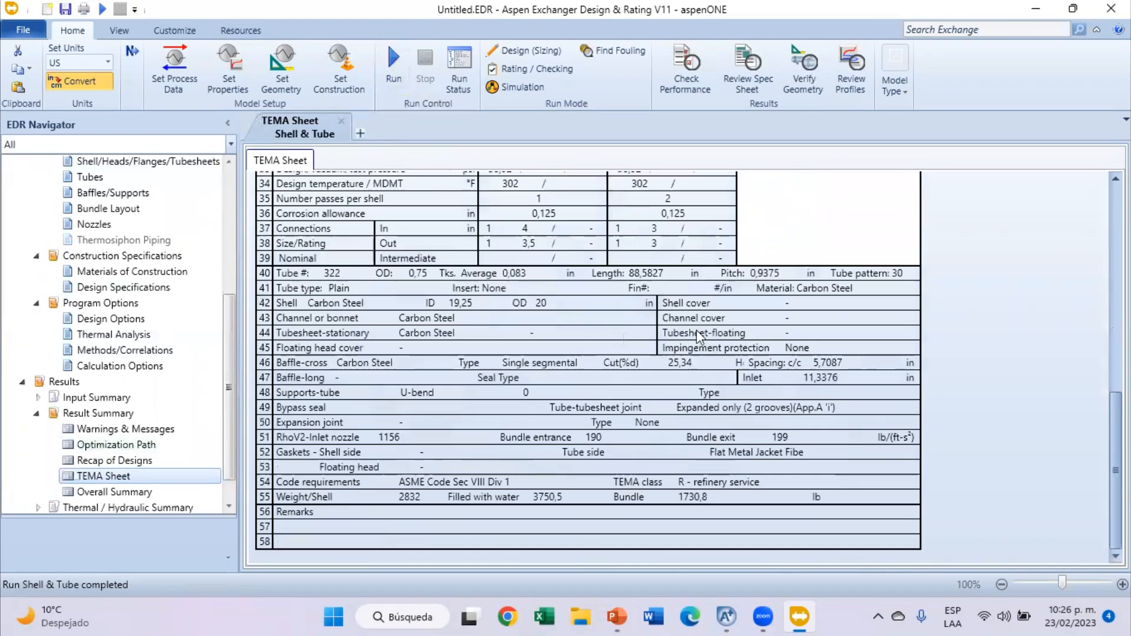
{"action": "scroll", "coordinate": [397, 353], "scroll_direction": "up", "scroll_amount": 3}
{"action": "scroll", "coordinate": [401, 348], "scroll_direction": "up", "scroll_amount": 8}
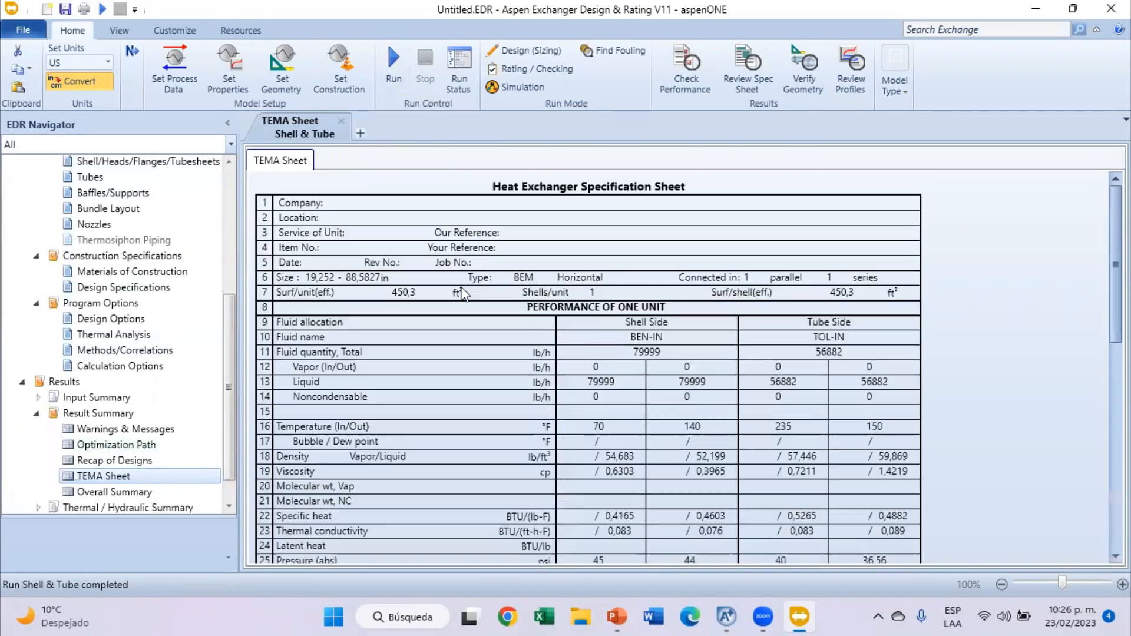
Examine the Thermal / Hydraulic Summary, covering overall performance, resistance distribution, shell-by-shell conditions, heat transfer, pressure drop and flow analysis.
{"action": "scroll", "coordinate": [106, 432], "scroll_direction": "down", "scroll_amount": 1}
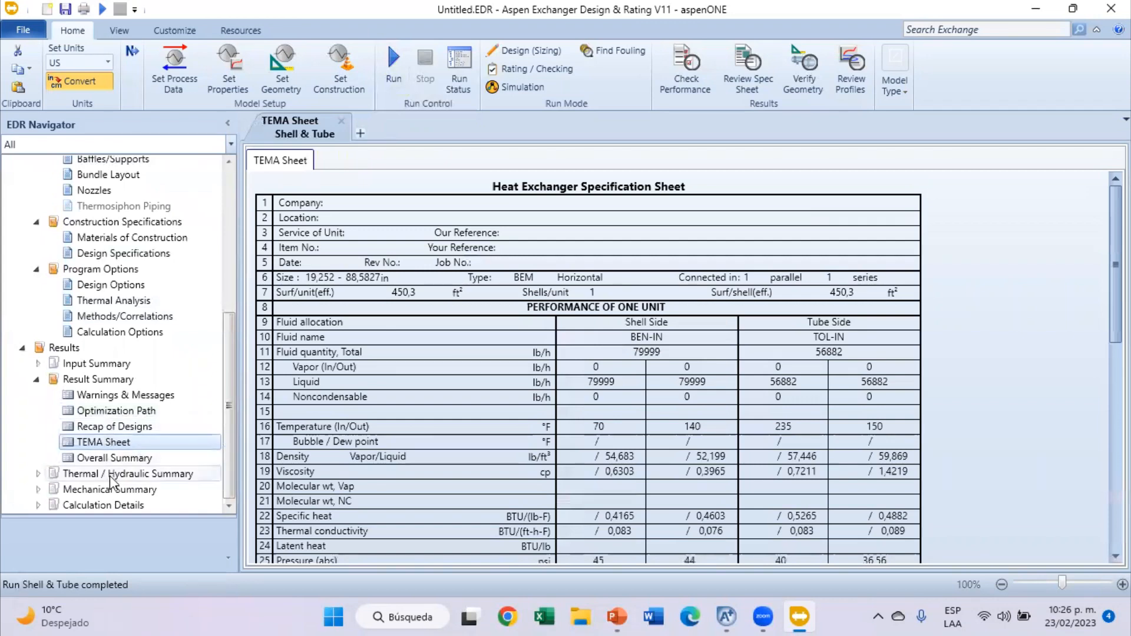
{"action": "left_click", "coordinate": [38, 476]}
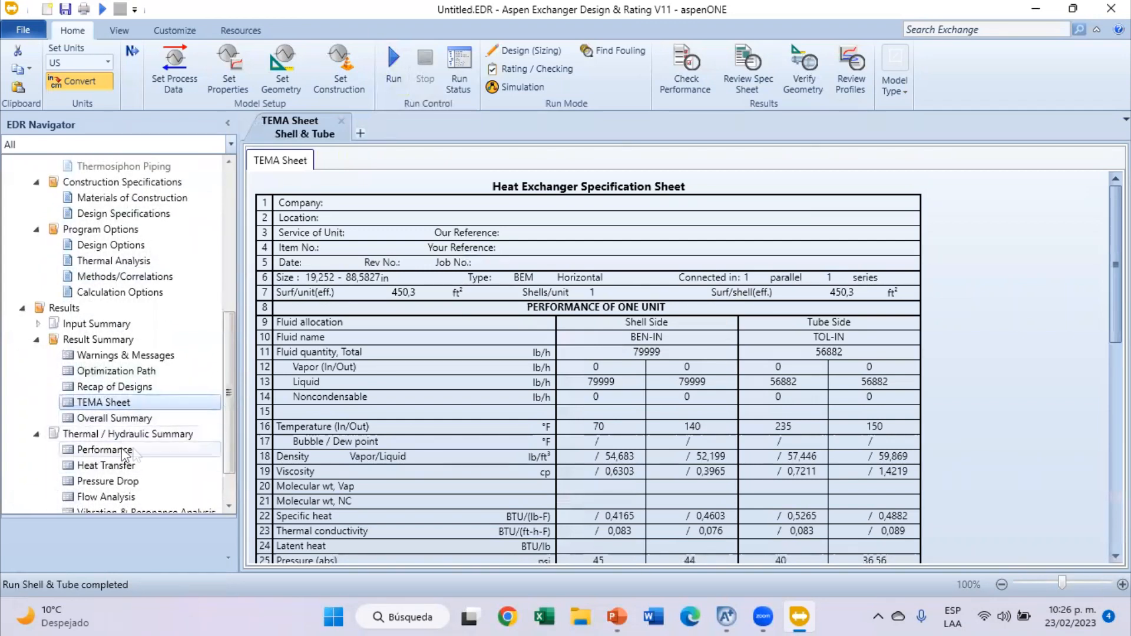
{"action": "scroll", "coordinate": [154, 446], "scroll_direction": "down", "scroll_amount": 2}
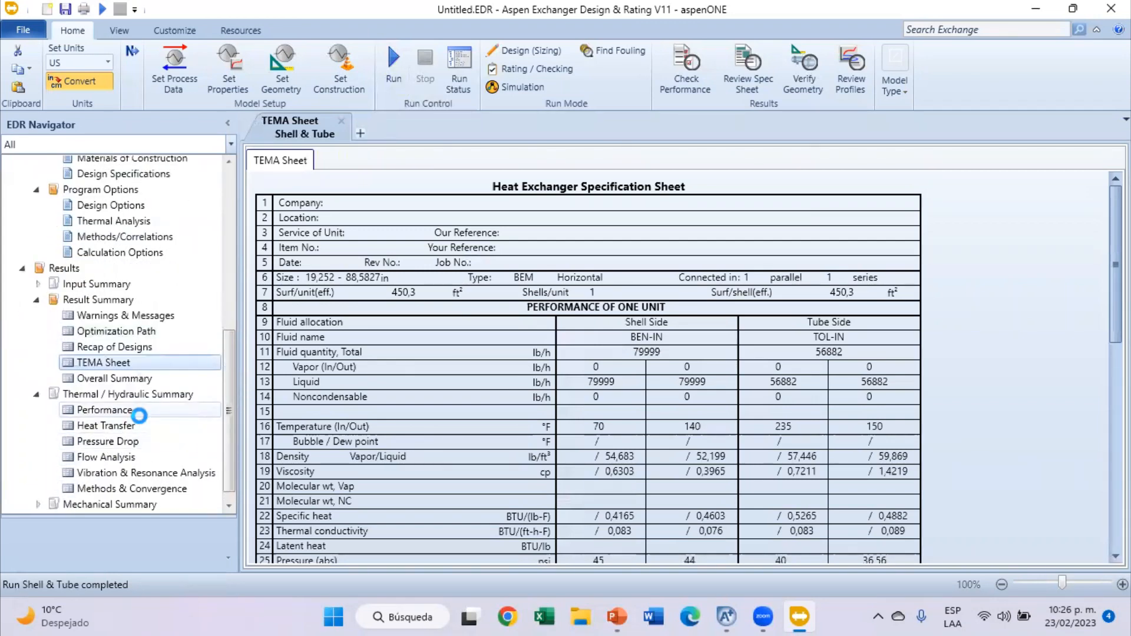
{"action": "left_click", "coordinate": [139, 416]}
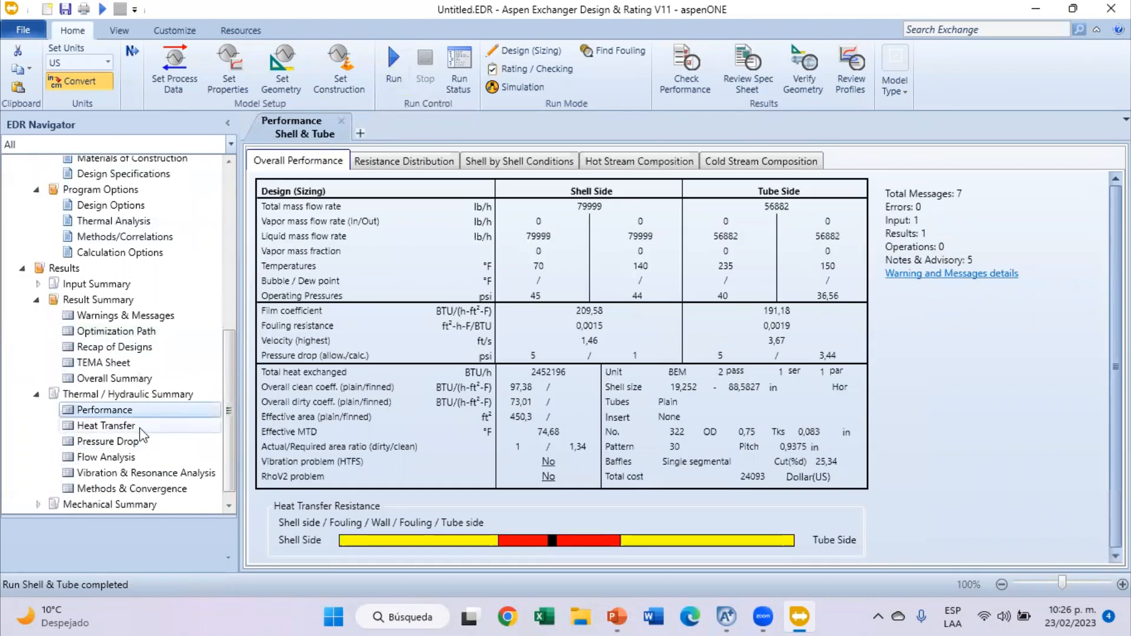
{"action": "left_click", "coordinate": [406, 162]}
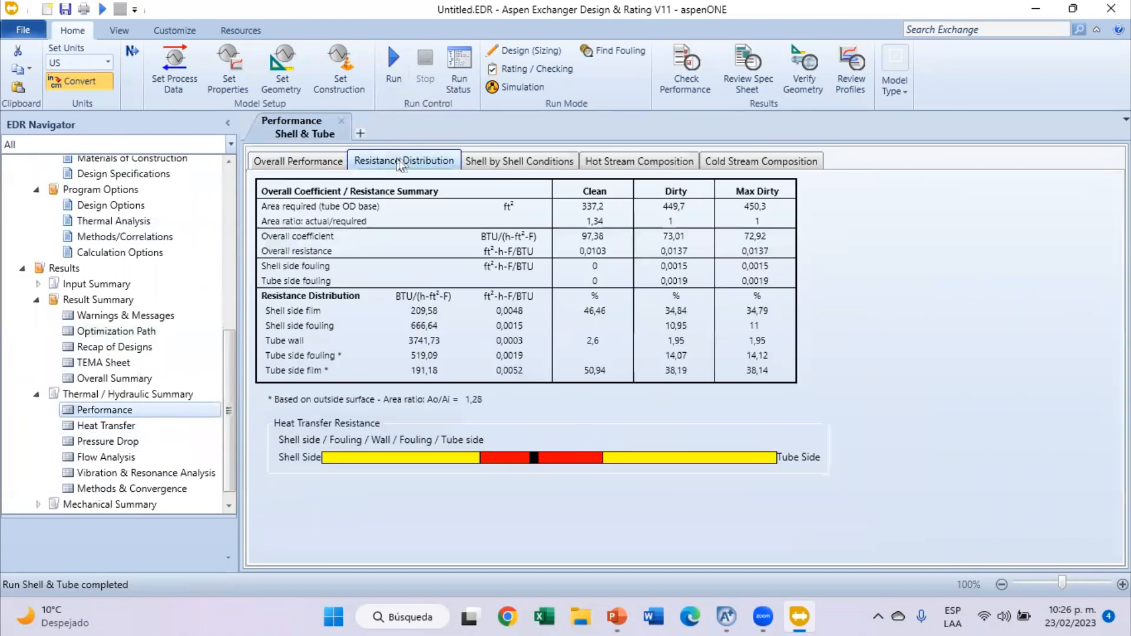
{"action": "left_click", "coordinate": [494, 166]}
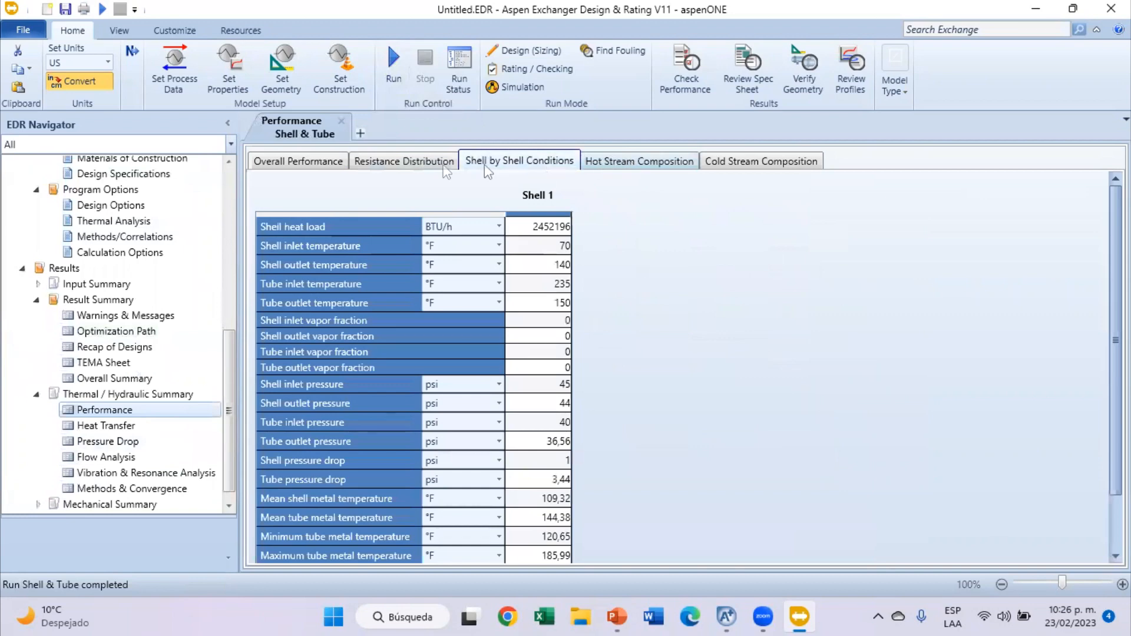
{"action": "left_click", "coordinate": [327, 165]}
{"action": "left_click", "coordinate": [95, 425]}
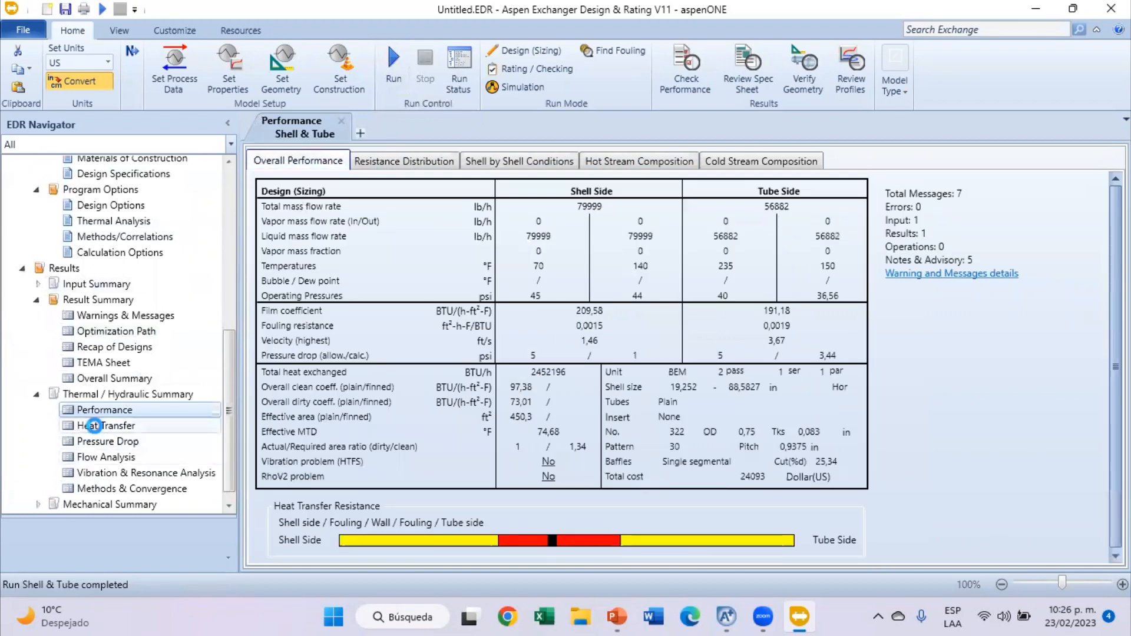
{"action": "left_click", "coordinate": [120, 442]}
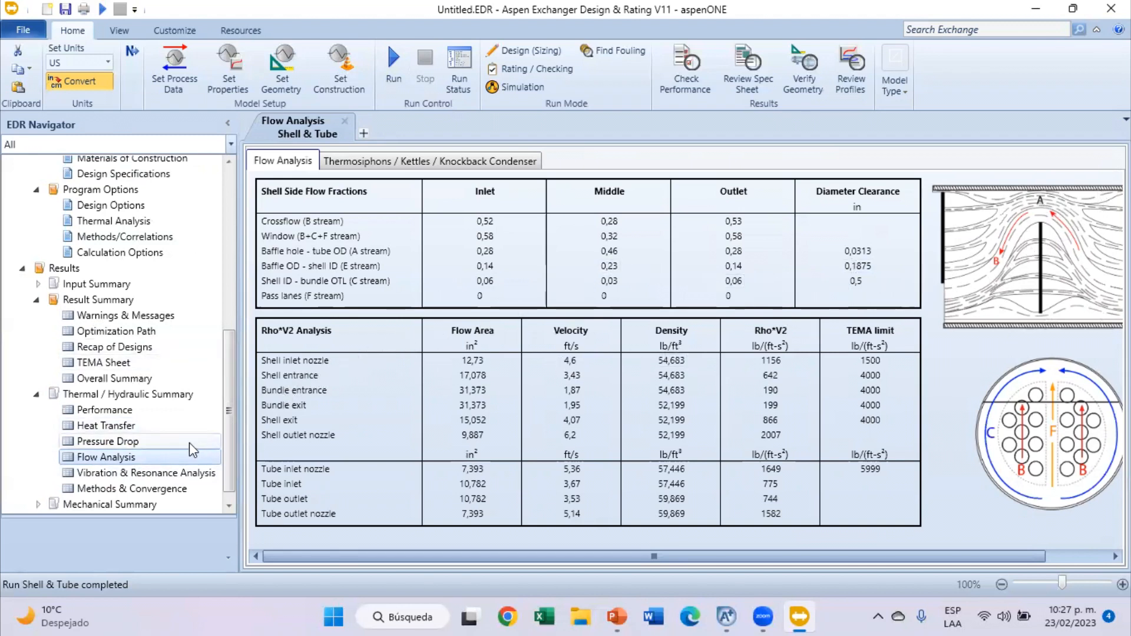
Inspect the basic exchanger geometry in the Mechanical Summary results.
{"action": "scroll", "coordinate": [187, 479], "scroll_direction": "down", "scroll_amount": 1}
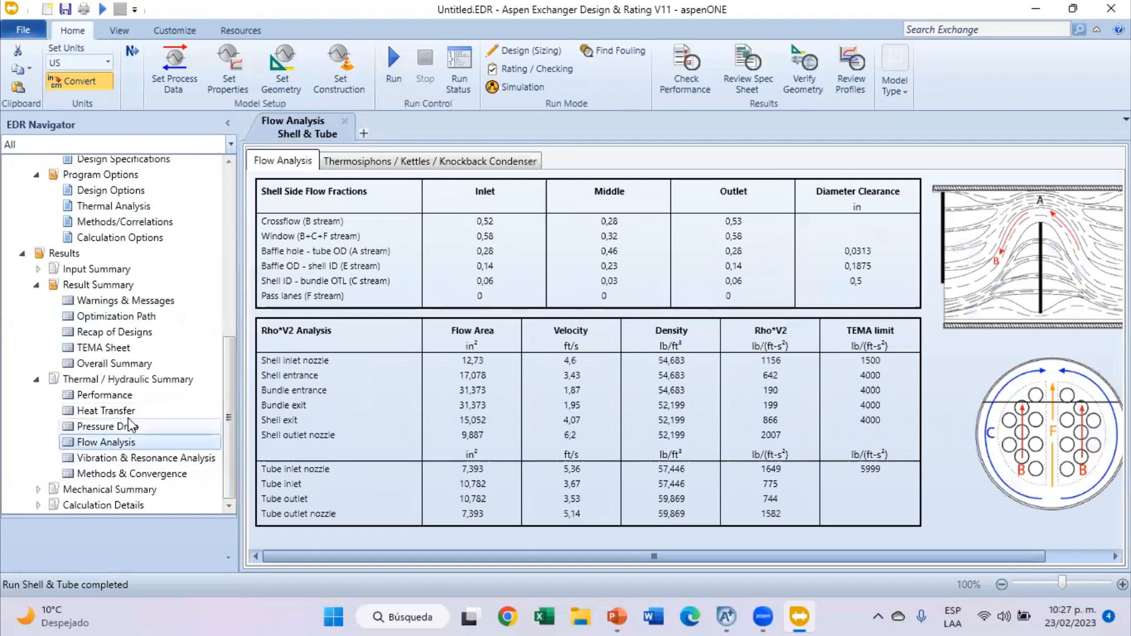
{"action": "left_click", "coordinate": [84, 494]}
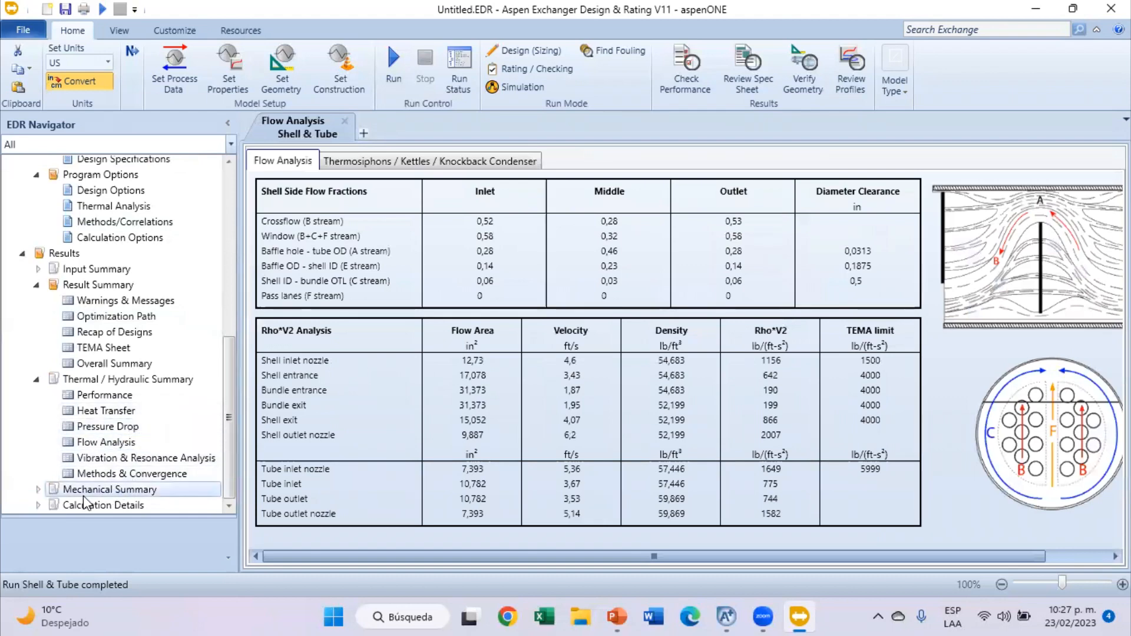
{"action": "left_click", "coordinate": [38, 489]}
{"action": "left_click", "coordinate": [117, 457]}
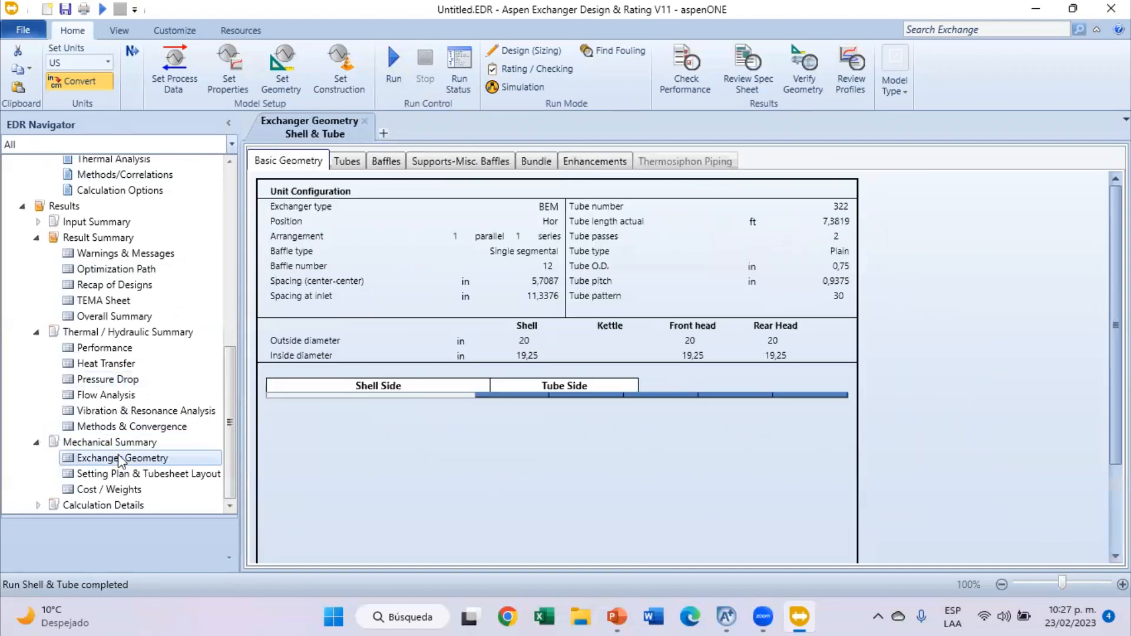
Examine the cost and weight data, the setting plan drawing and the tubesheet layout in the Mechanical Summary.
{"action": "left_click", "coordinate": [116, 489]}
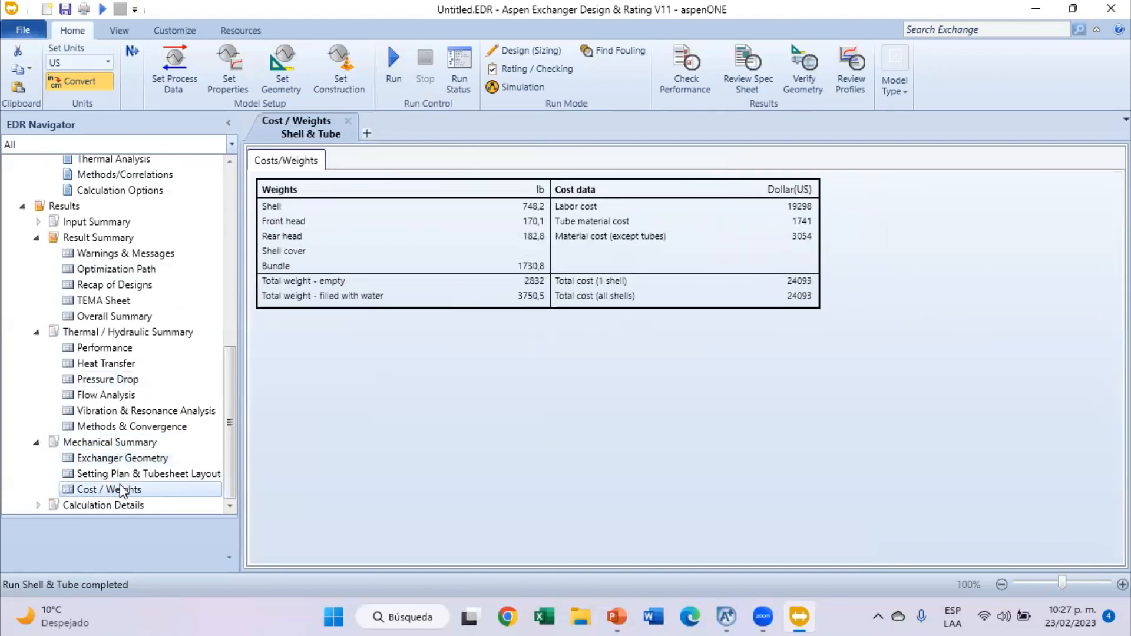
{"action": "left_click", "coordinate": [114, 472]}
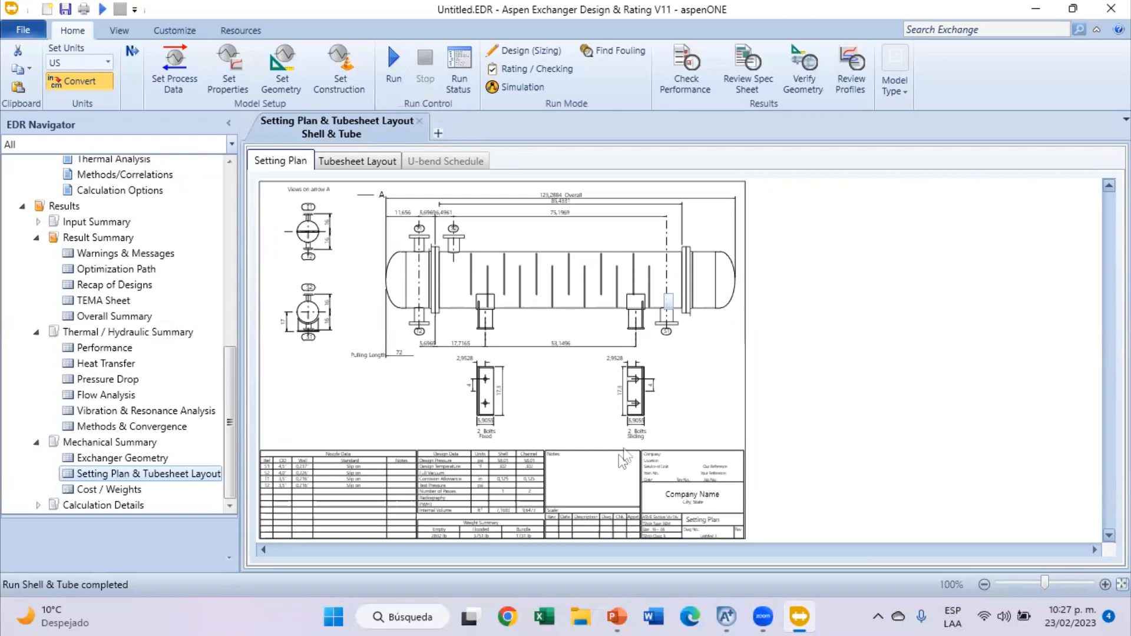
{"action": "right_click", "coordinate": [563, 320]}
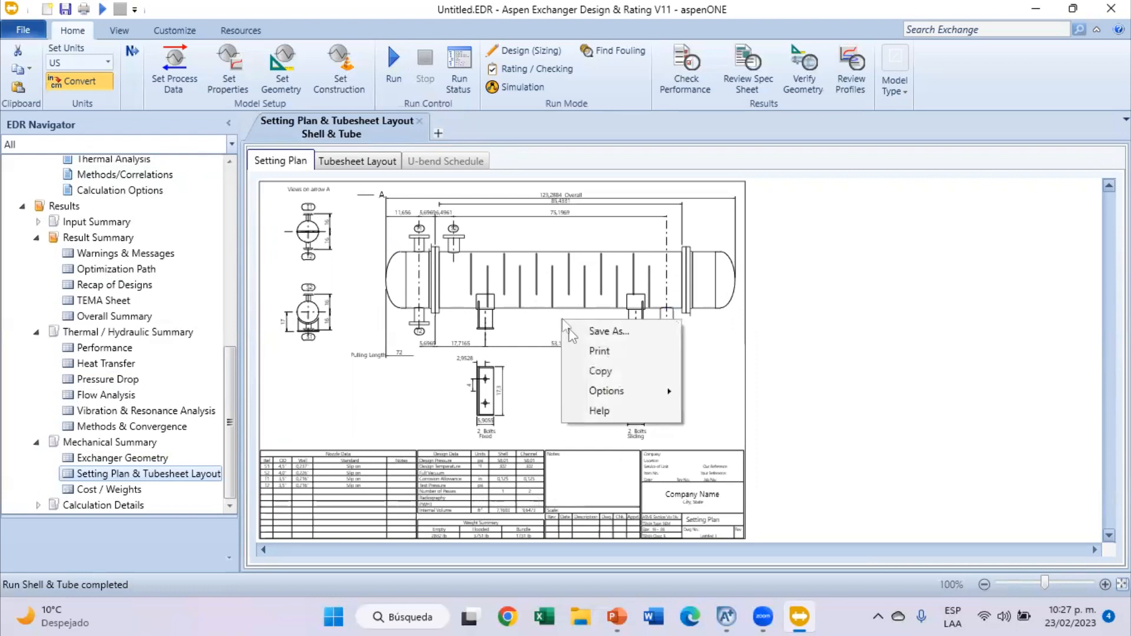
{"action": "mouse_move", "coordinate": [589, 392]}
{"action": "left_click", "coordinate": [500, 352]}
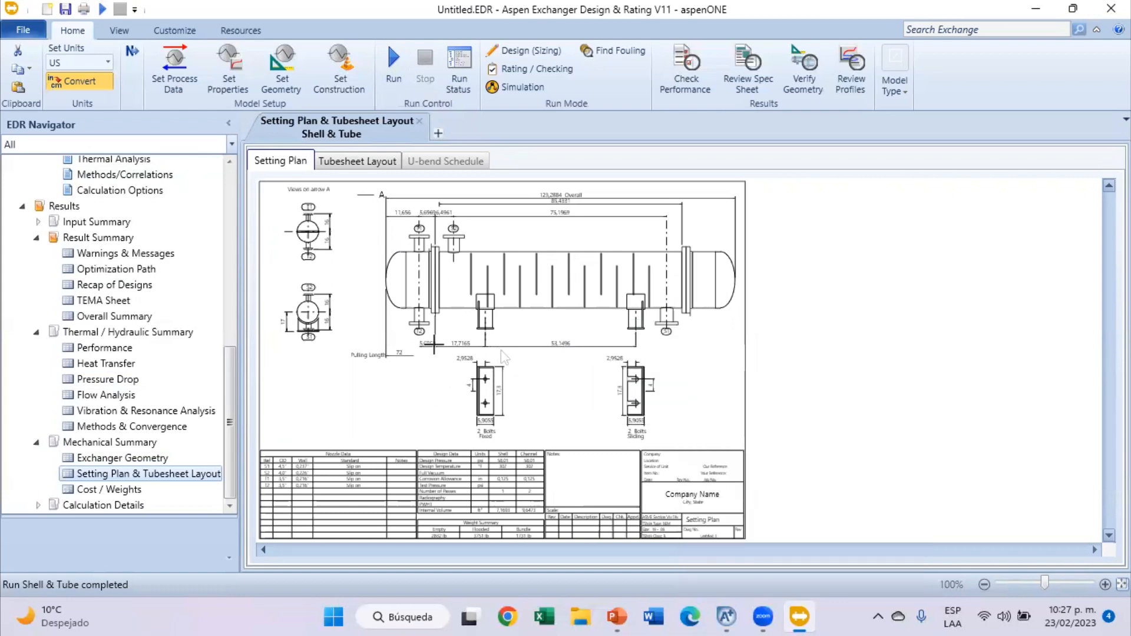
{"action": "scroll", "coordinate": [577, 377], "scroll_direction": "down", "scroll_amount": 5}
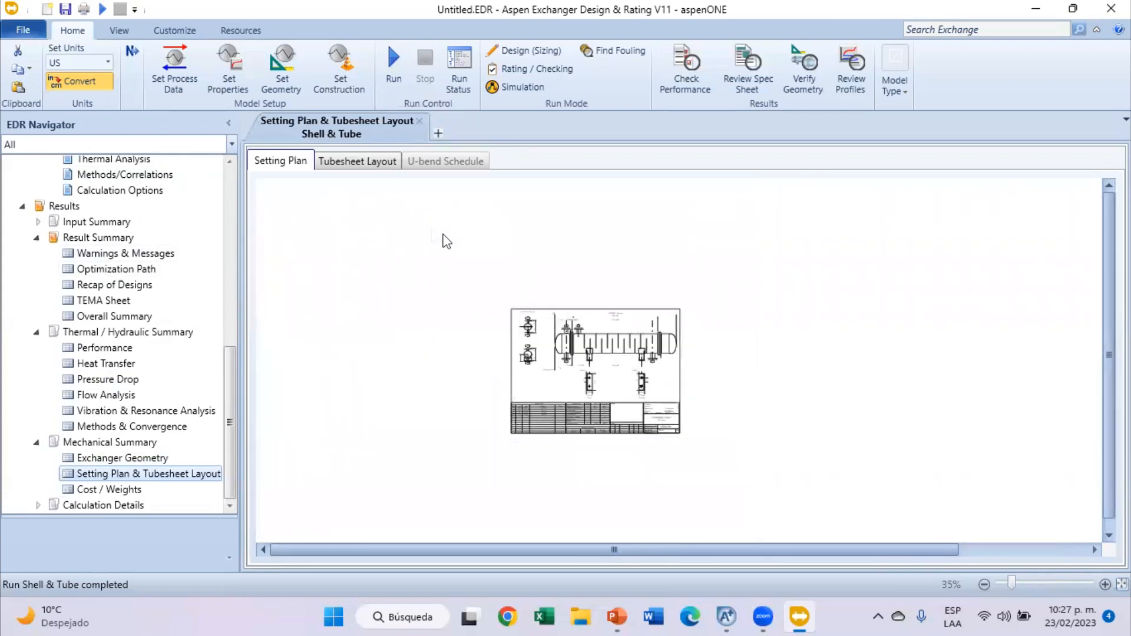
{"action": "scroll", "coordinate": [446, 241], "scroll_direction": "up", "scroll_amount": 10}
{"action": "scroll", "coordinate": [752, 406], "scroll_direction": "down", "scroll_amount": 8}
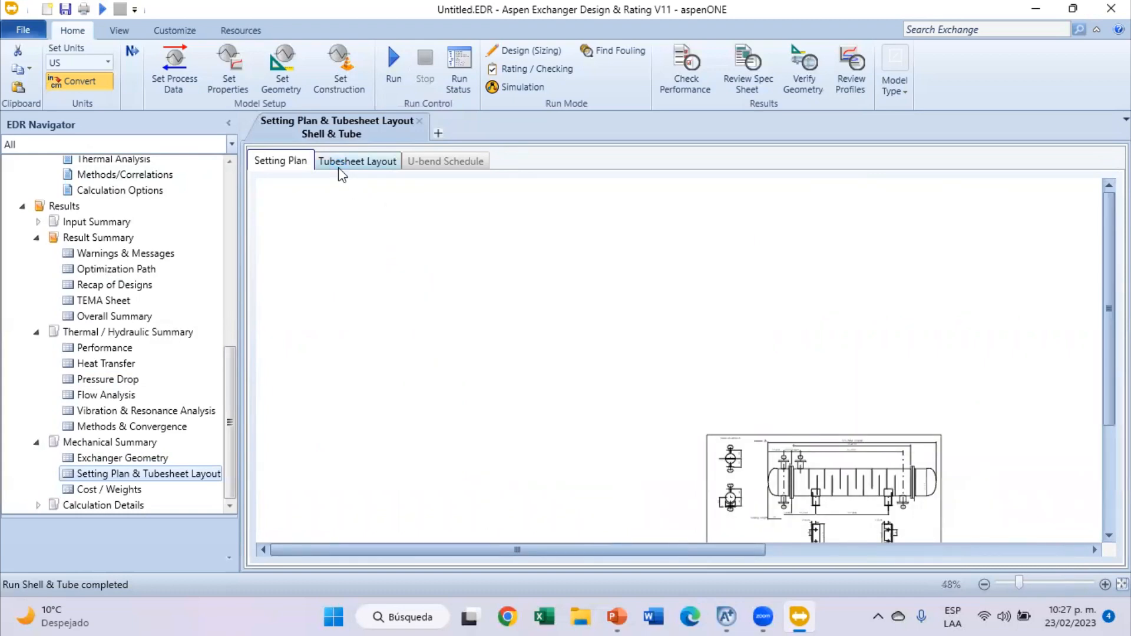
{"action": "left_click", "coordinate": [341, 171]}
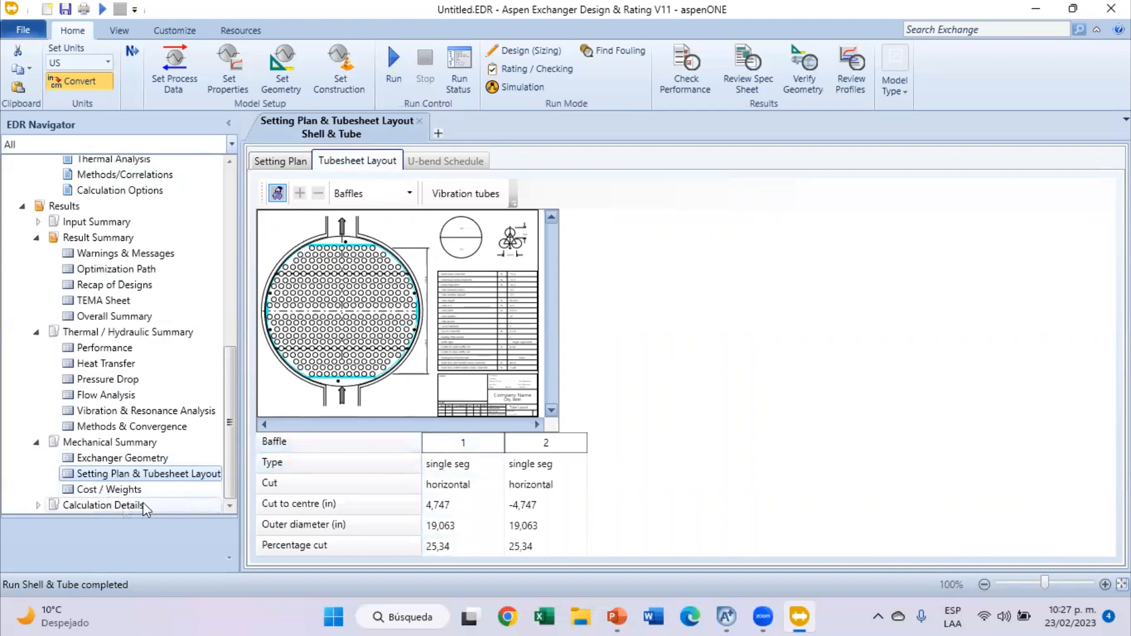
Inspect the interval analyses along the shell and along the tubes in the Calculation Details.
{"action": "left_click", "coordinate": [37, 505]}
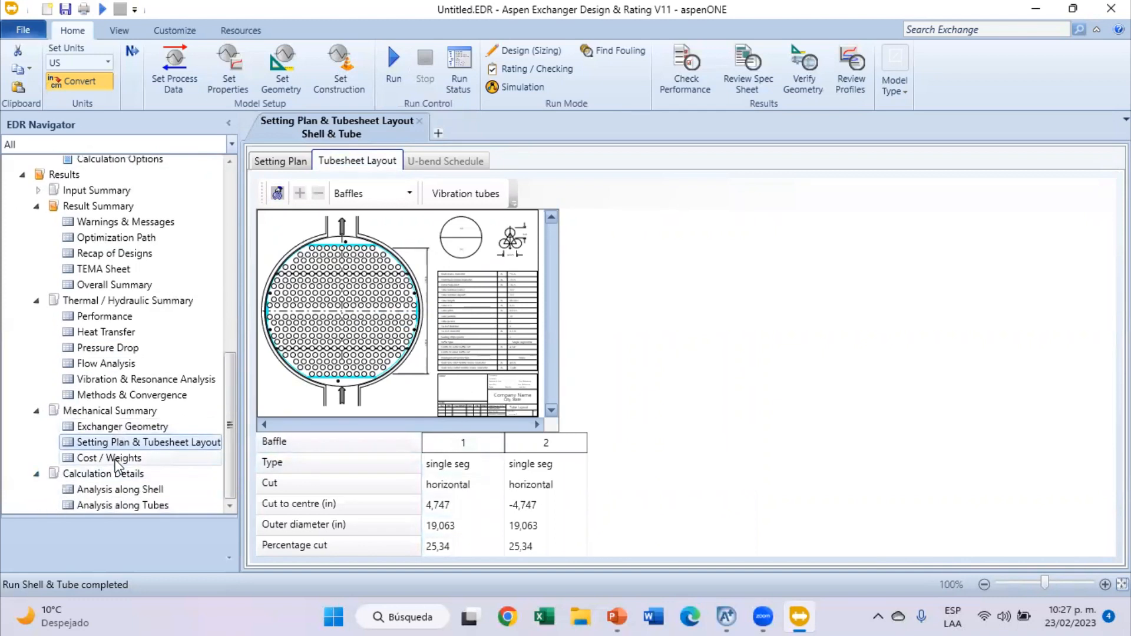
{"action": "left_click", "coordinate": [121, 492]}
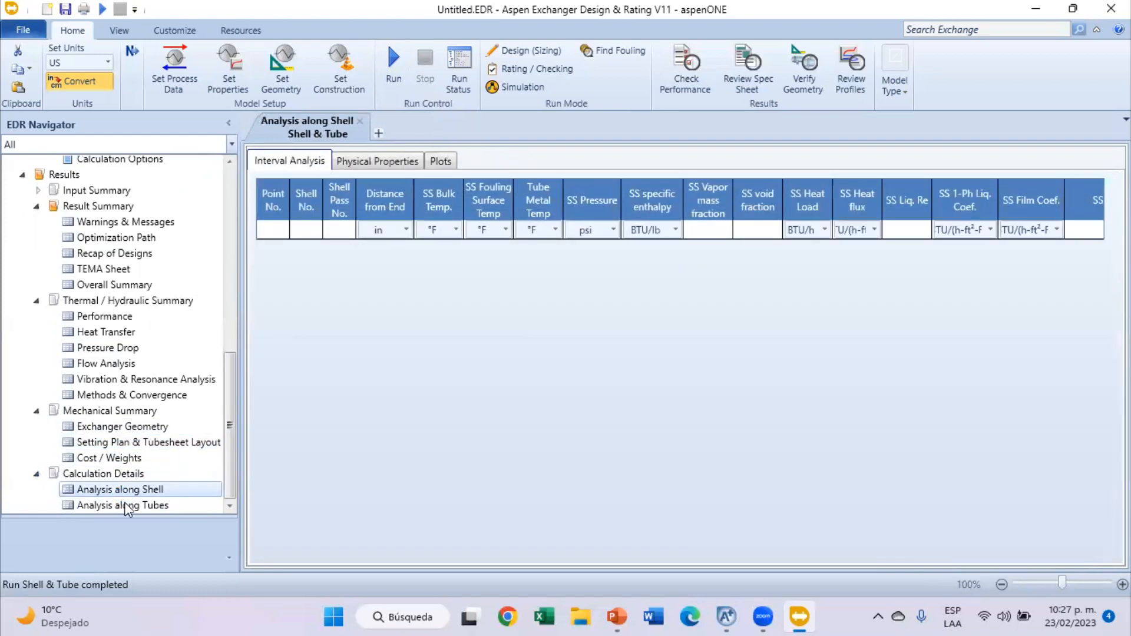
{"action": "left_click", "coordinate": [127, 508]}
Revisit the nozzle input settings and the TEMA input sheet.
{"action": "scroll", "coordinate": [141, 324], "scroll_direction": "up", "scroll_amount": 1}
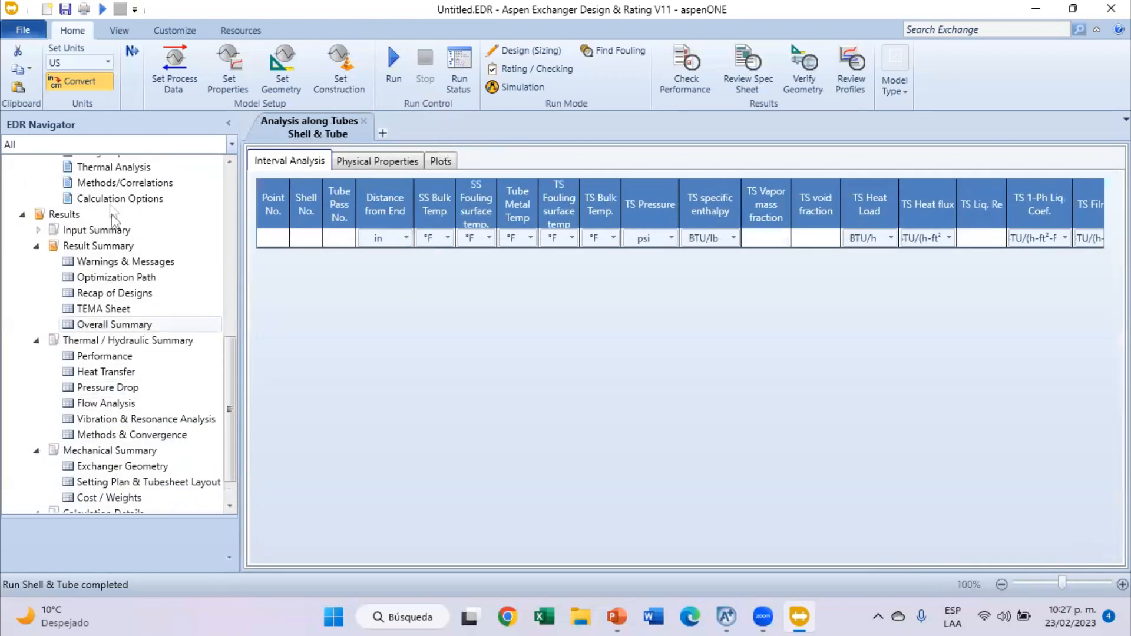
{"action": "scroll", "coordinate": [135, 344], "scroll_direction": "up", "scroll_amount": 5}
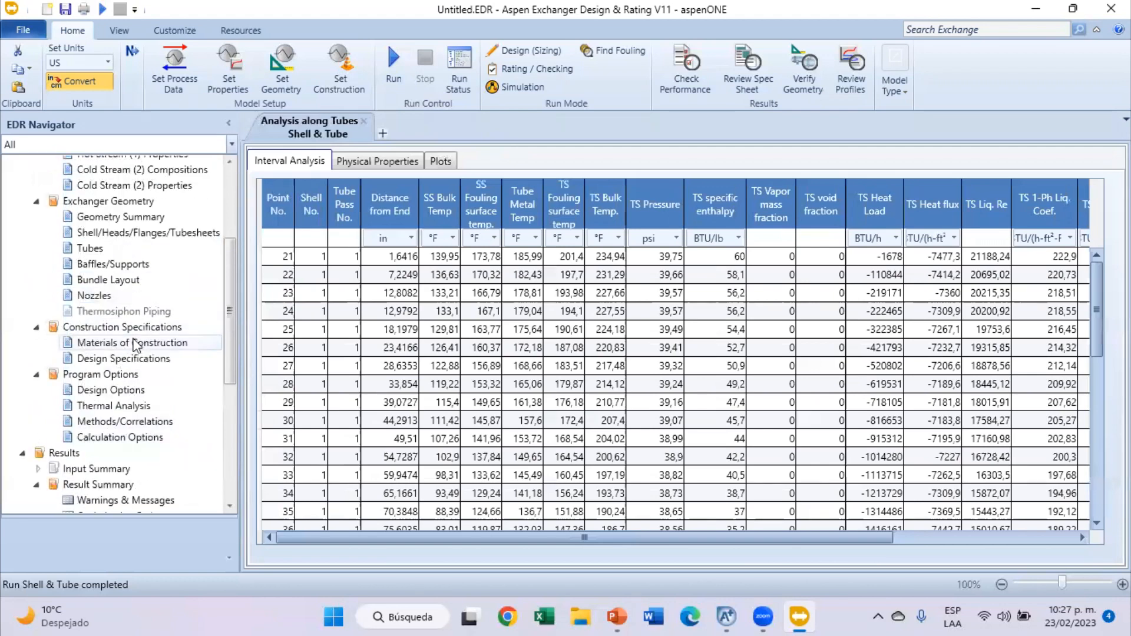
{"action": "left_click", "coordinate": [128, 295]}
{"action": "scroll", "coordinate": [130, 292], "scroll_direction": "up", "scroll_amount": 2}
{"action": "scroll", "coordinate": [131, 293], "scroll_direction": "up", "scroll_amount": 3}
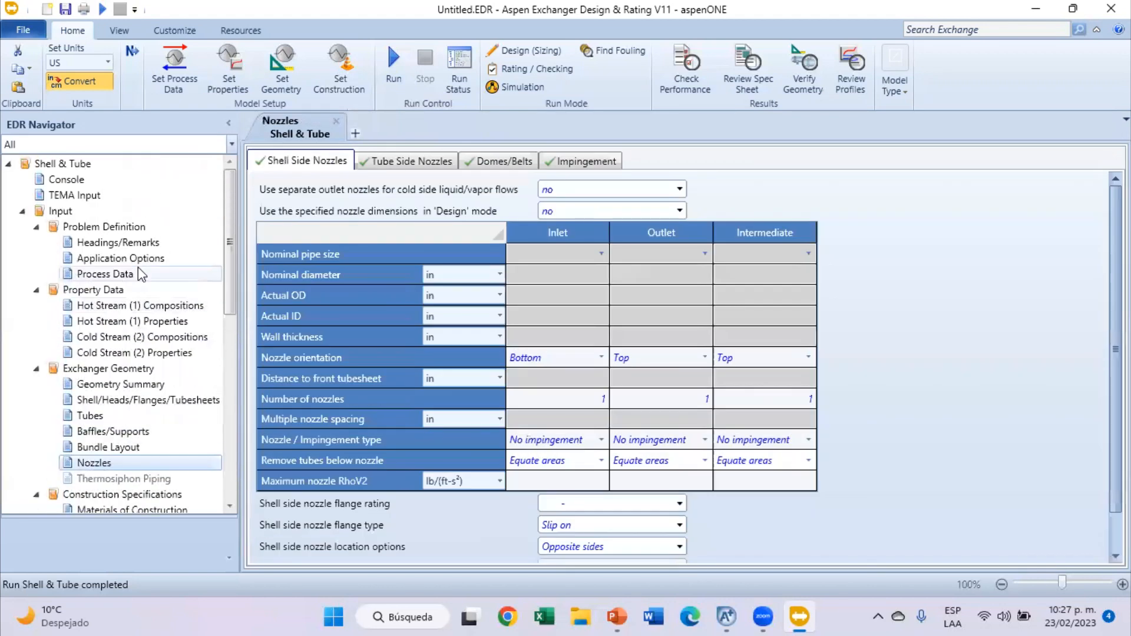
{"action": "left_click", "coordinate": [129, 198]}
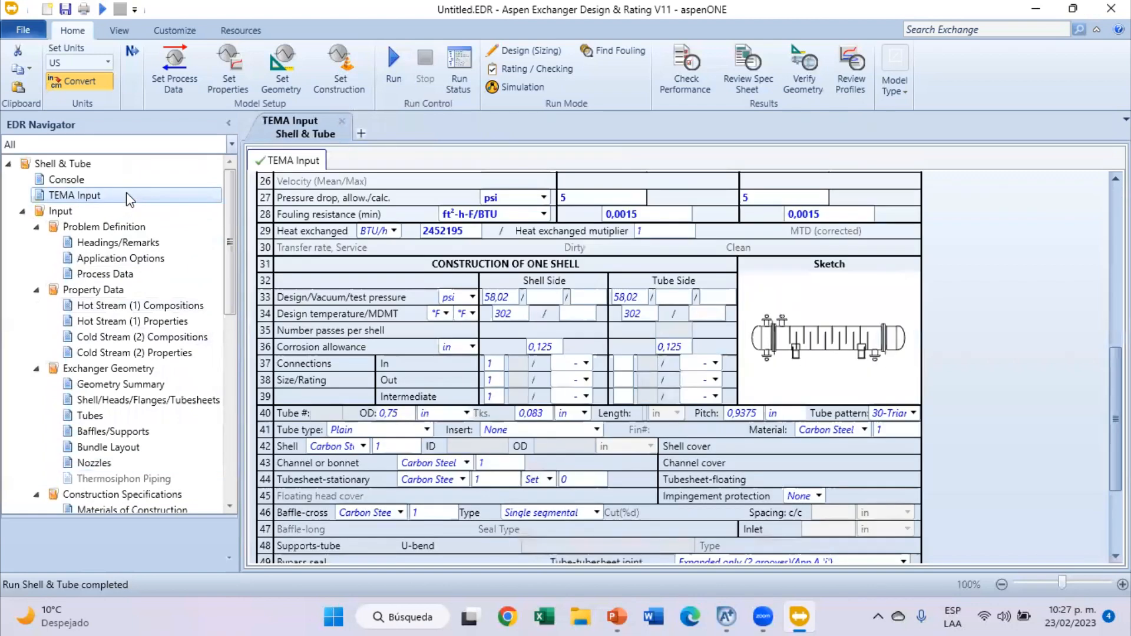
Review the geometry, size and overall results of the designs in the Console.
{"action": "left_click", "coordinate": [67, 176]}
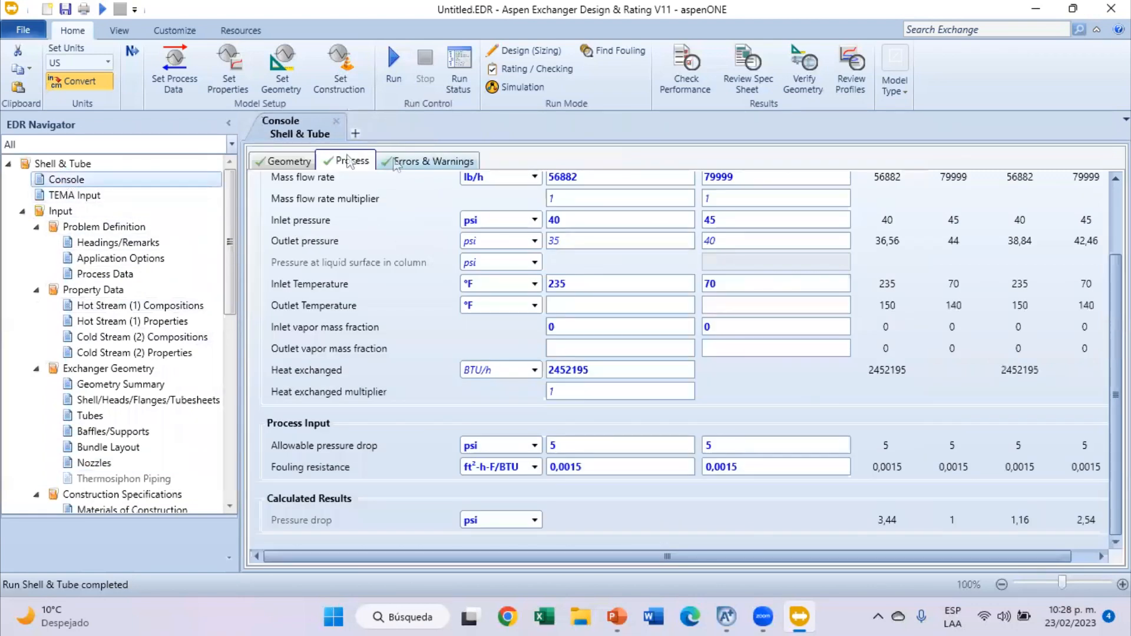
{"action": "left_click", "coordinate": [288, 163]}
{"action": "scroll", "coordinate": [412, 344], "scroll_direction": "down", "scroll_amount": 3}
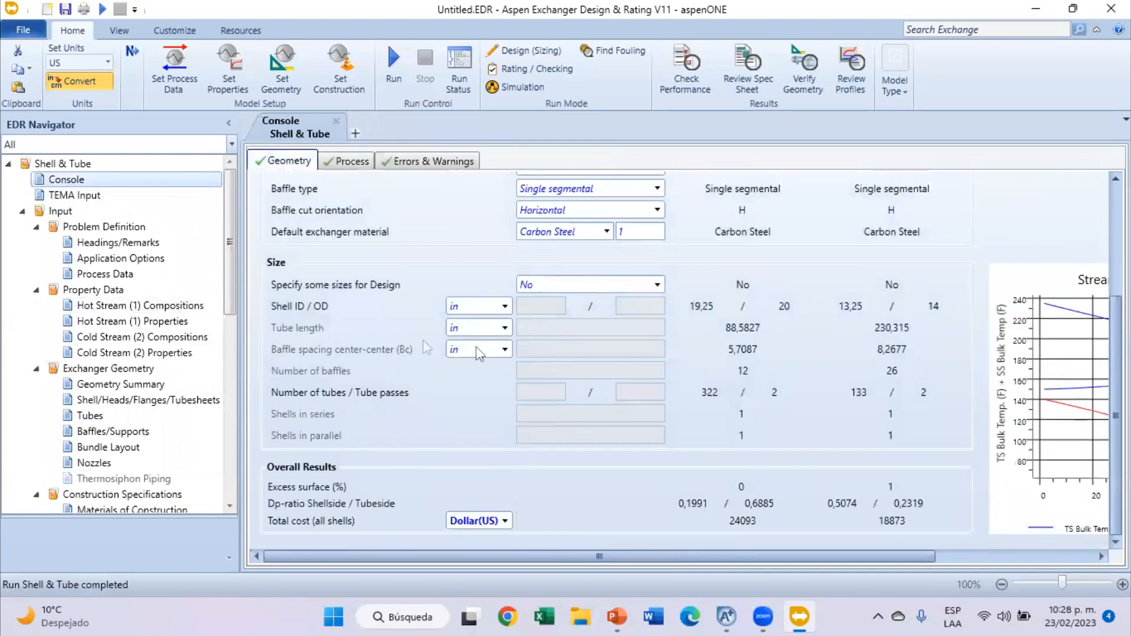
{"action": "scroll", "coordinate": [749, 331], "scroll_direction": "up", "scroll_amount": 1}
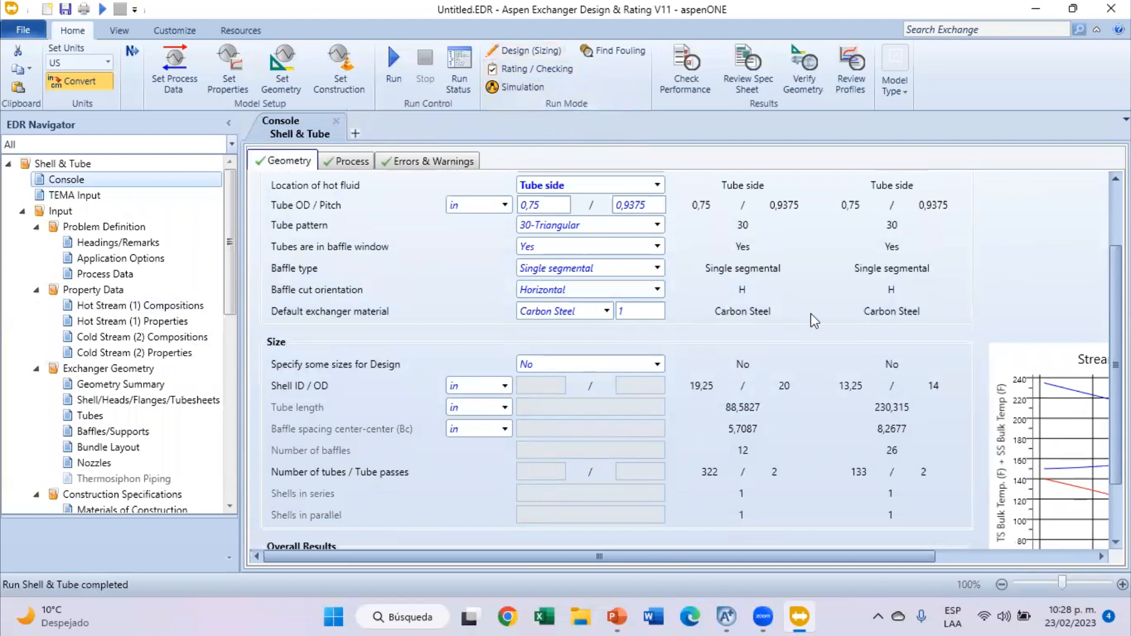
{"action": "scroll", "coordinate": [712, 295], "scroll_direction": "down", "scroll_amount": 1}
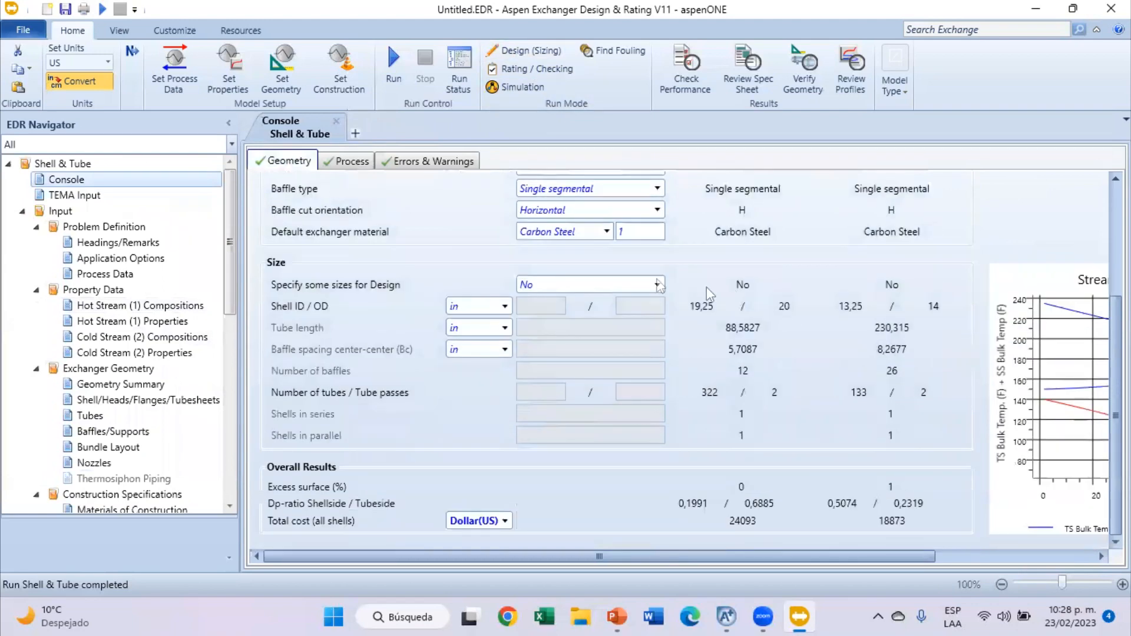
Save the exchanger design in the Documents folder as IC_DESIGN.EDR.
{"action": "left_click", "coordinate": [65, 10]}
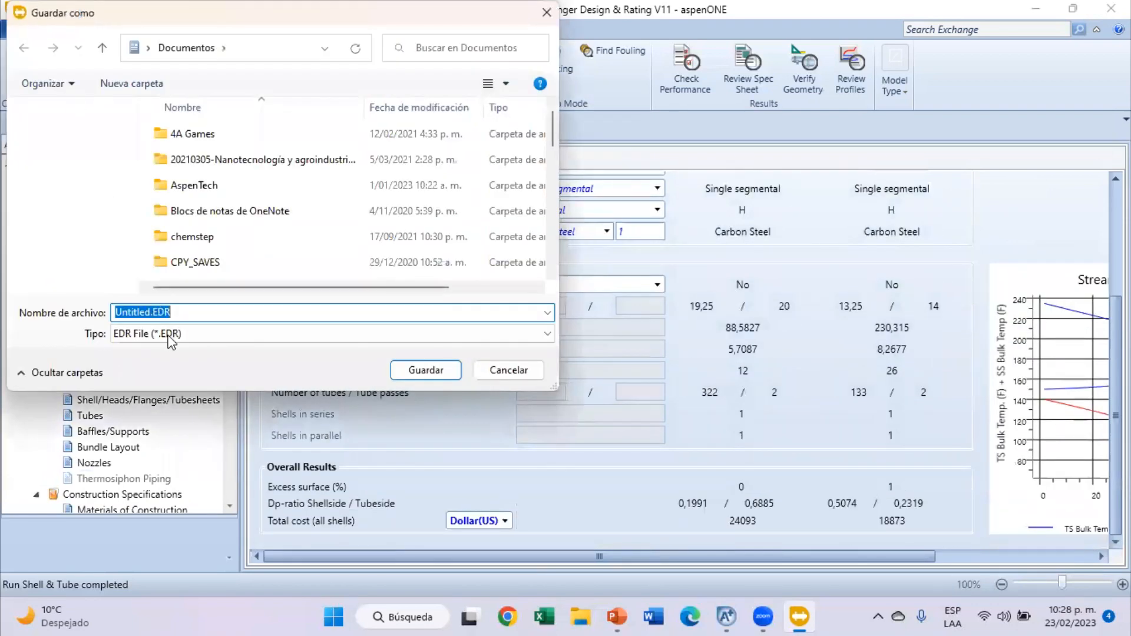
{"action": "left_click", "coordinate": [153, 313]}
{"action": "key", "text": "shift+Home"}
{"action": "key", "text": "BackSpace"}
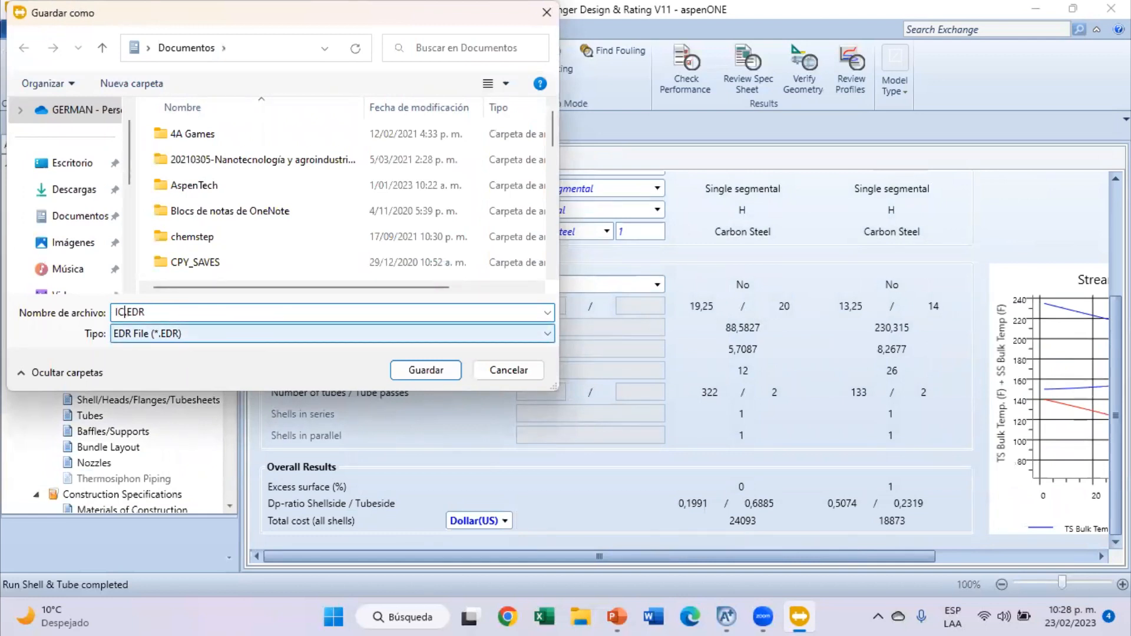
{"action": "type", "text": "IC_DEGIN"}
{"action": "key", "text": "BackSpace"}
{"action": "key", "text": "BackSpace"}
{"action": "key", "text": "BackSpace"}
{"action": "type", "text": "SIGN"}
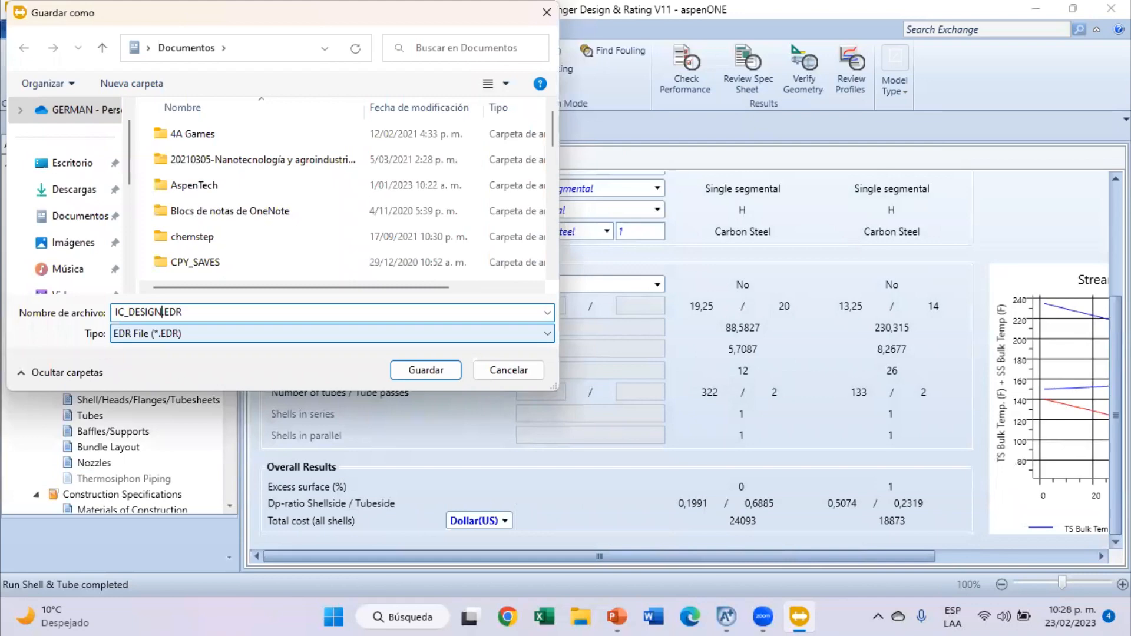
{"action": "key", "text": "Return"}
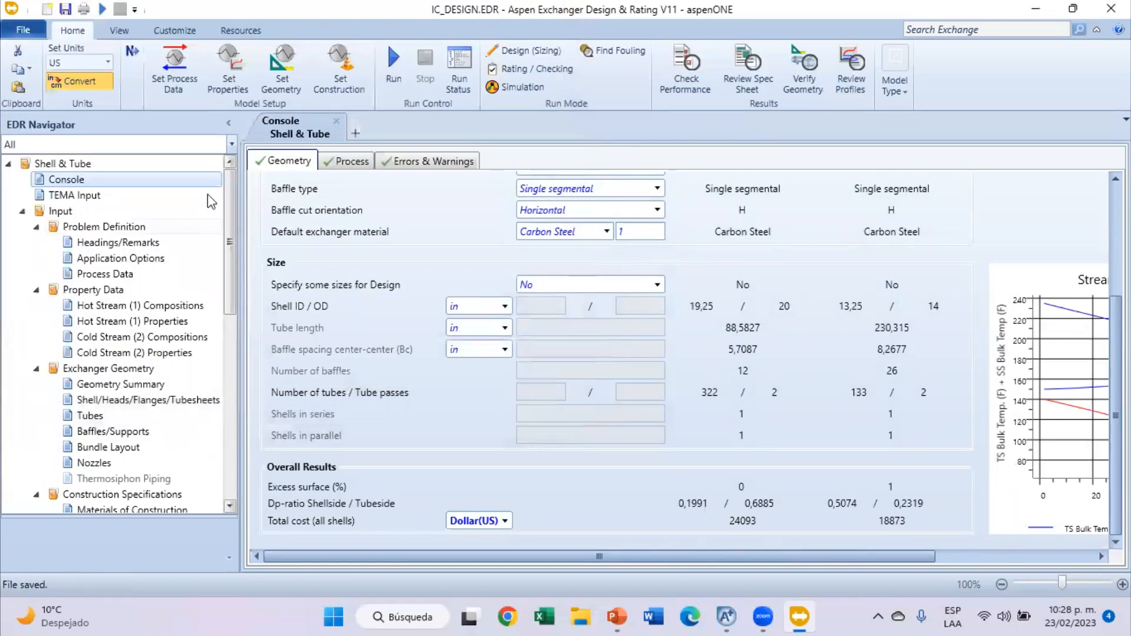
Close the exchanger design program and return to the specifications of HeatX block B4 in Aspen Plus.
{"action": "left_click", "coordinate": [1110, 8]}
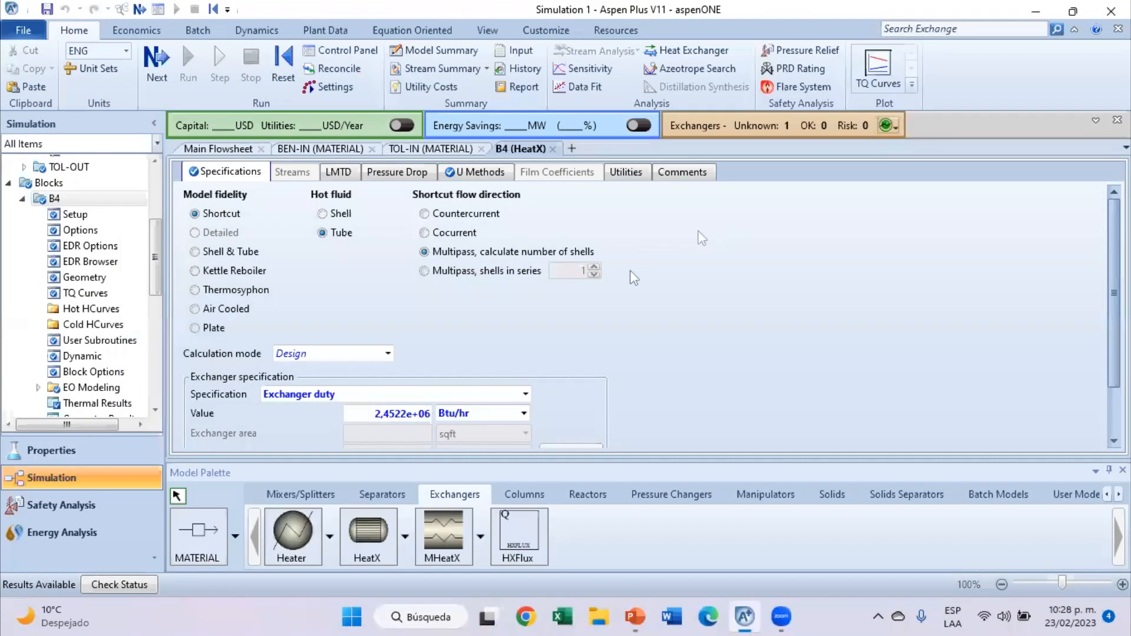
{"action": "scroll", "coordinate": [442, 307], "scroll_direction": "down", "scroll_amount": 1}
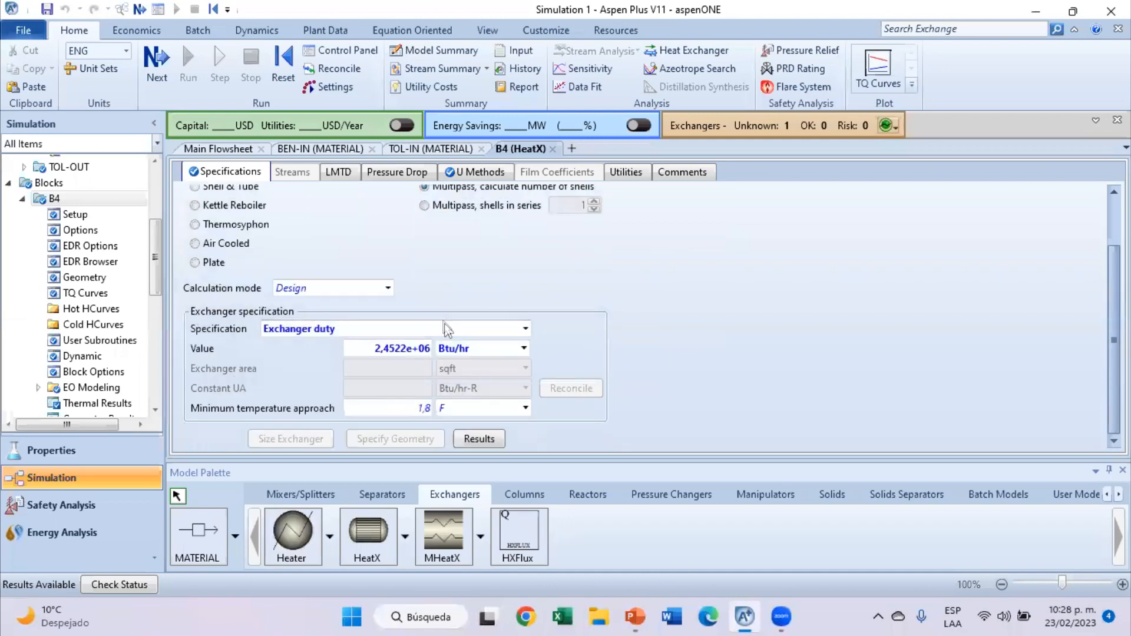
{"action": "scroll", "coordinate": [528, 359], "scroll_direction": "up", "scroll_amount": 1}
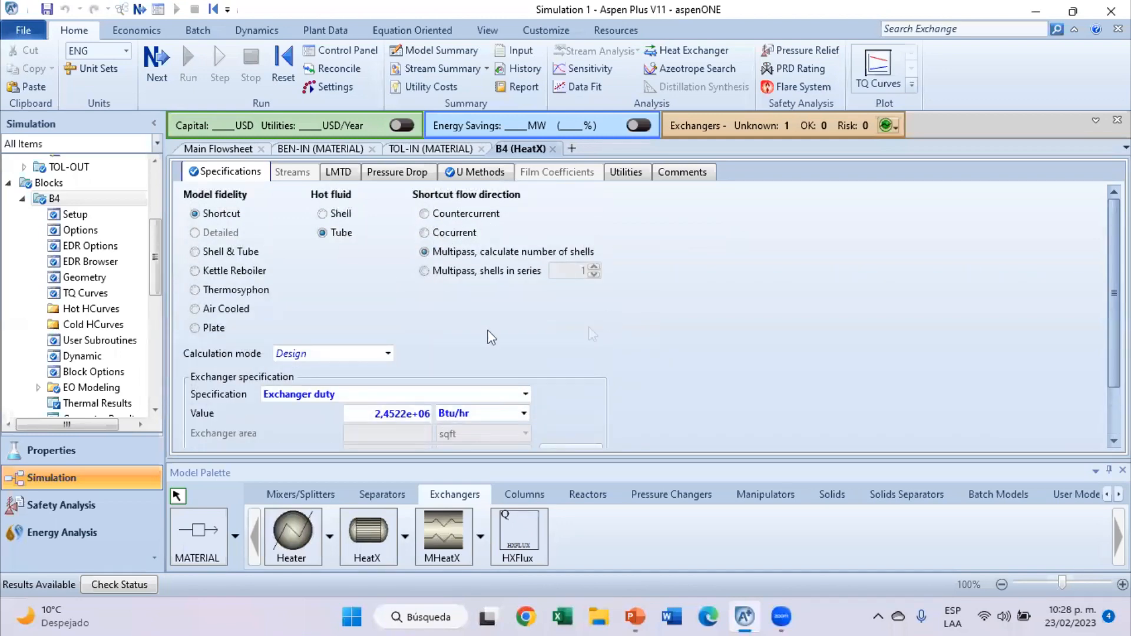
{"action": "left_click", "coordinate": [212, 252]}
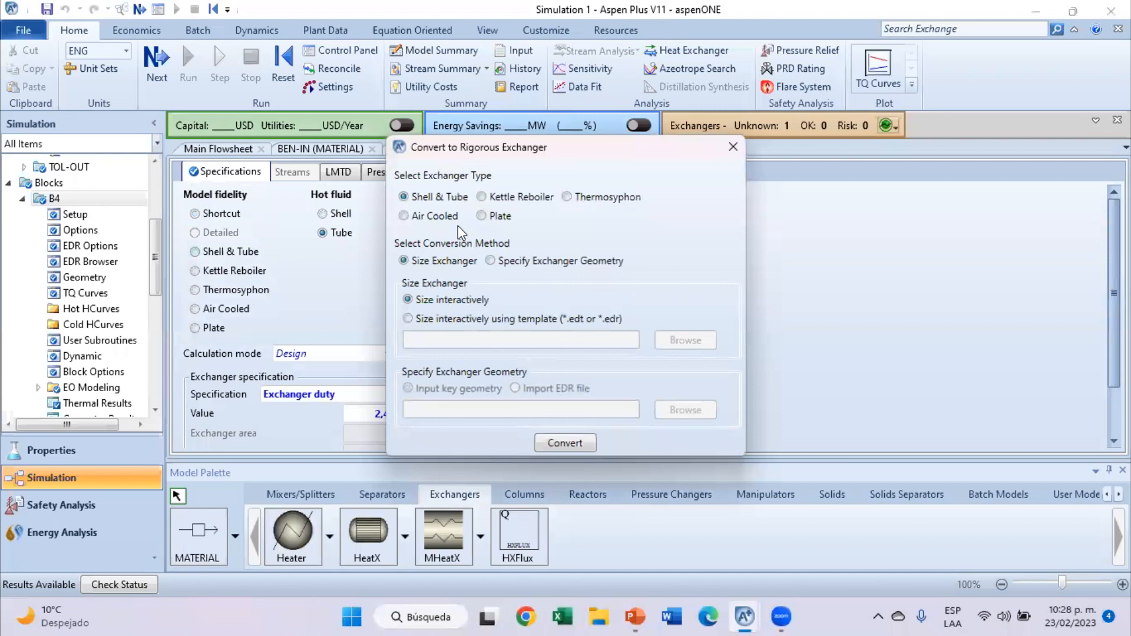
{"action": "left_click", "coordinate": [491, 261]}
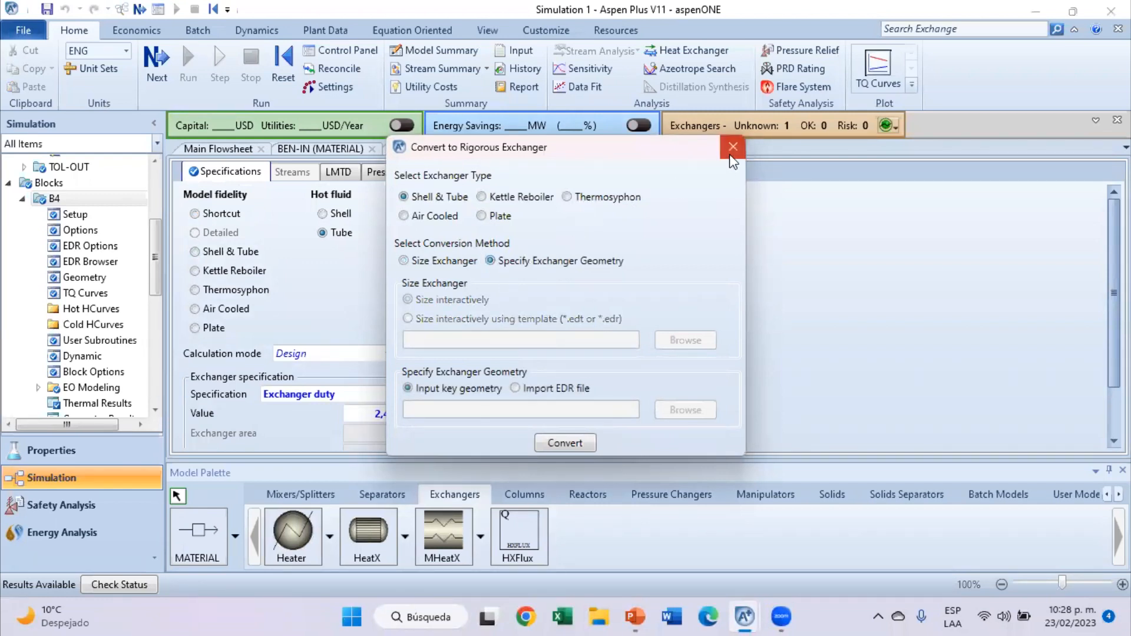
{"action": "left_click", "coordinate": [731, 156]}
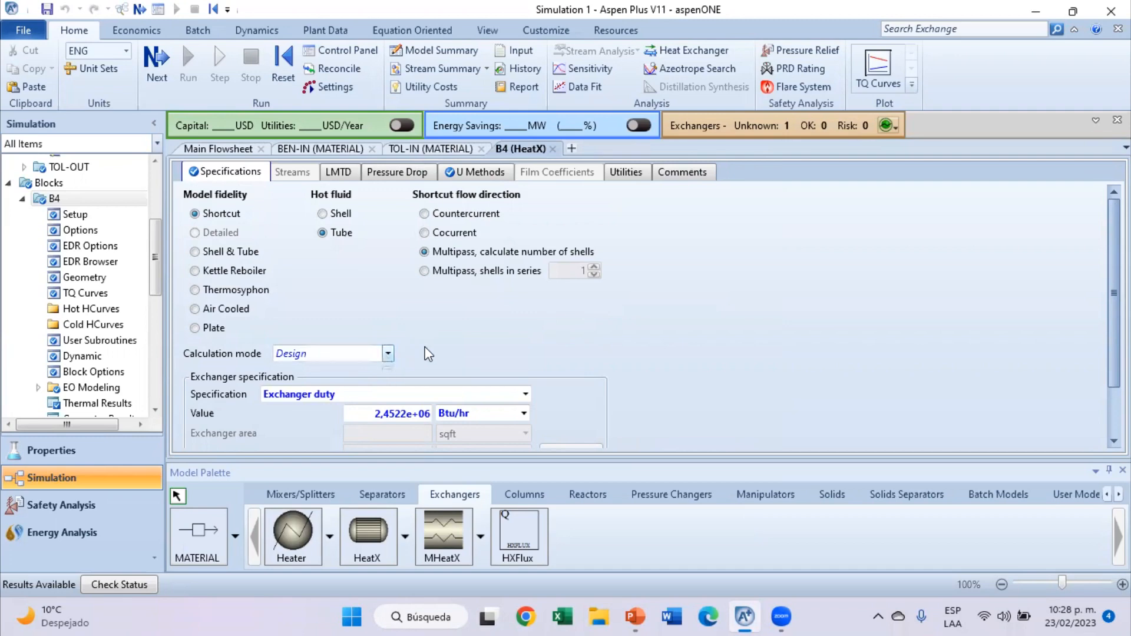
{"action": "left_click", "coordinate": [388, 353]}
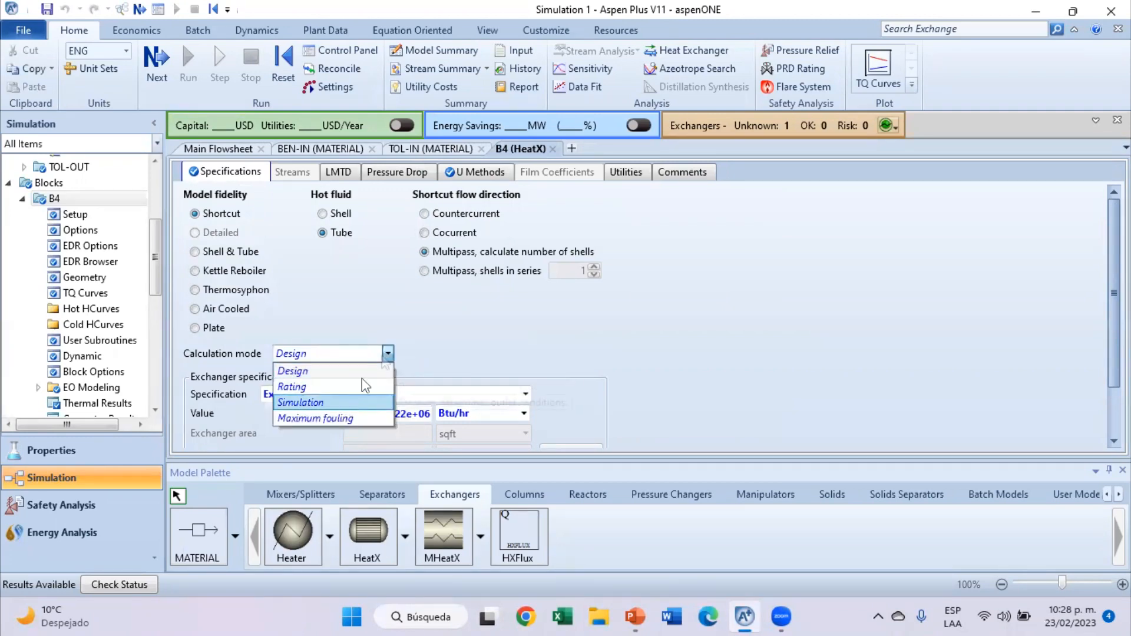
{"action": "left_click", "coordinate": [445, 326]}
Switch to the PowerPoint presentation and review the exercise statement and the slide explaining Design, Rating and Simulation modes.
{"action": "left_click", "coordinate": [634, 617]}
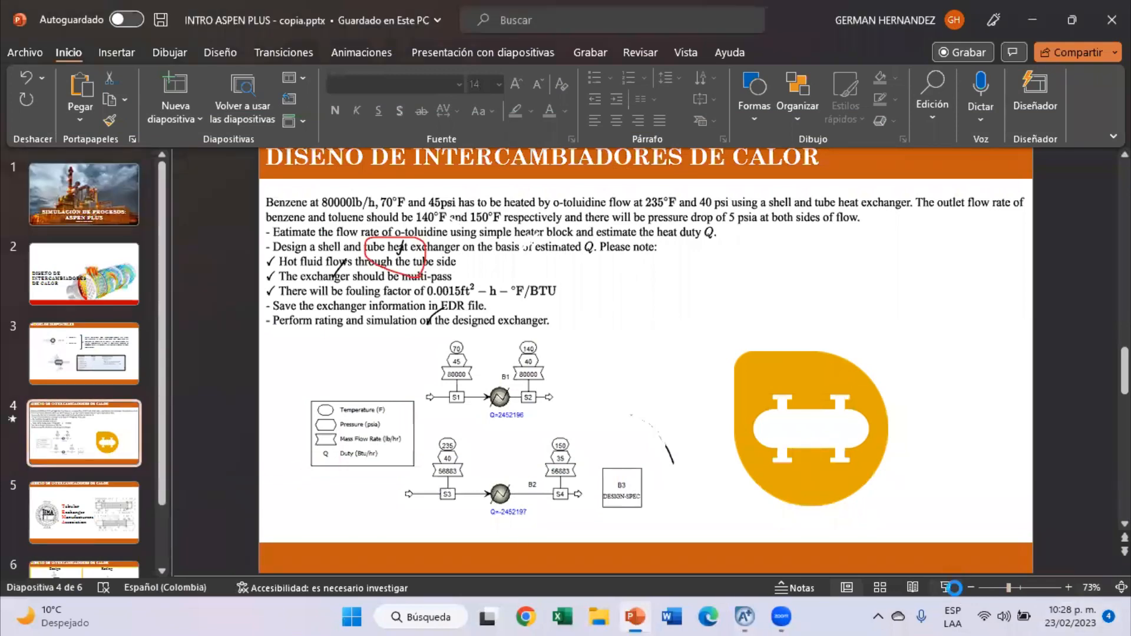
{"action": "key", "text": "shift+F5"}
{"action": "key", "text": "Right"}
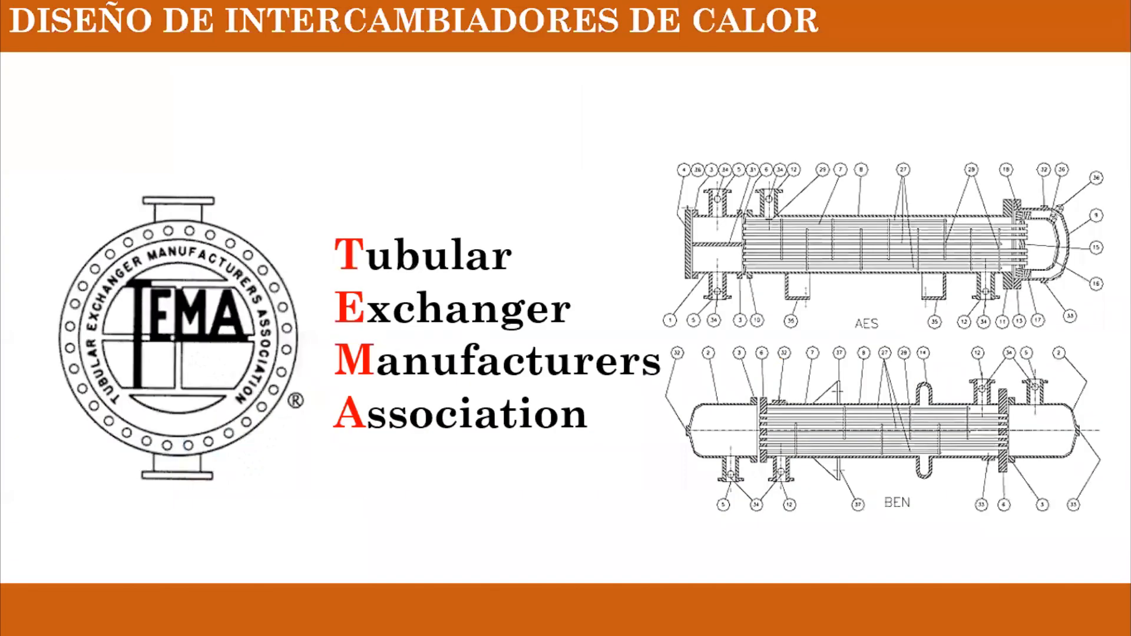
{"action": "key", "text": "Right"}
{"action": "key", "text": "Left"}
{"action": "key", "text": "Left"}
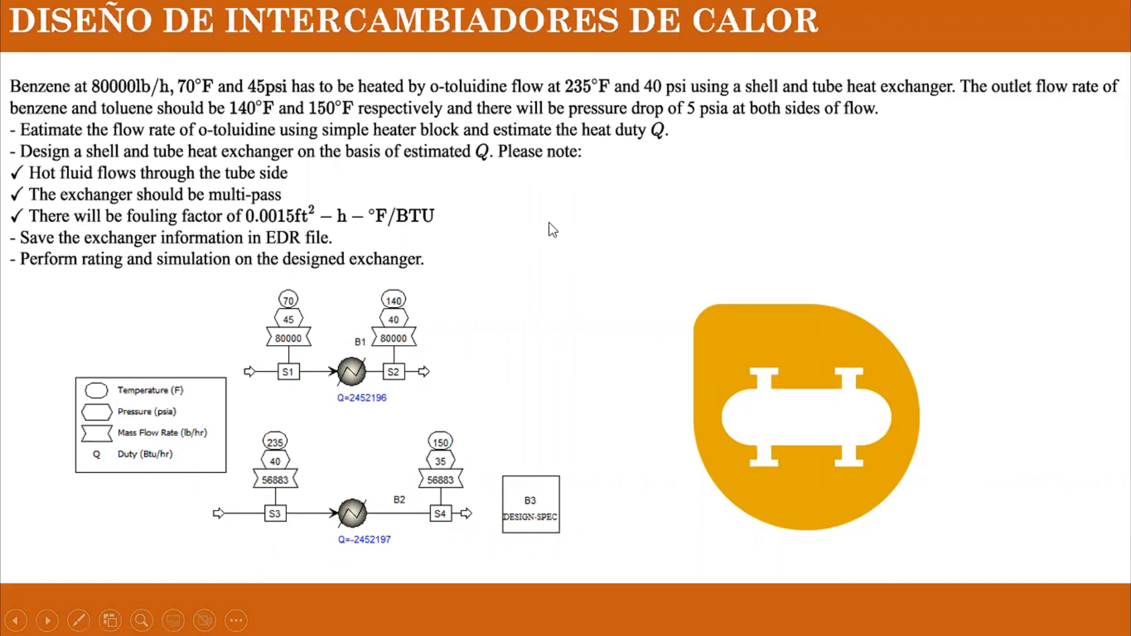
{"action": "key", "text": "Left"}
{"action": "key", "text": "Left"}
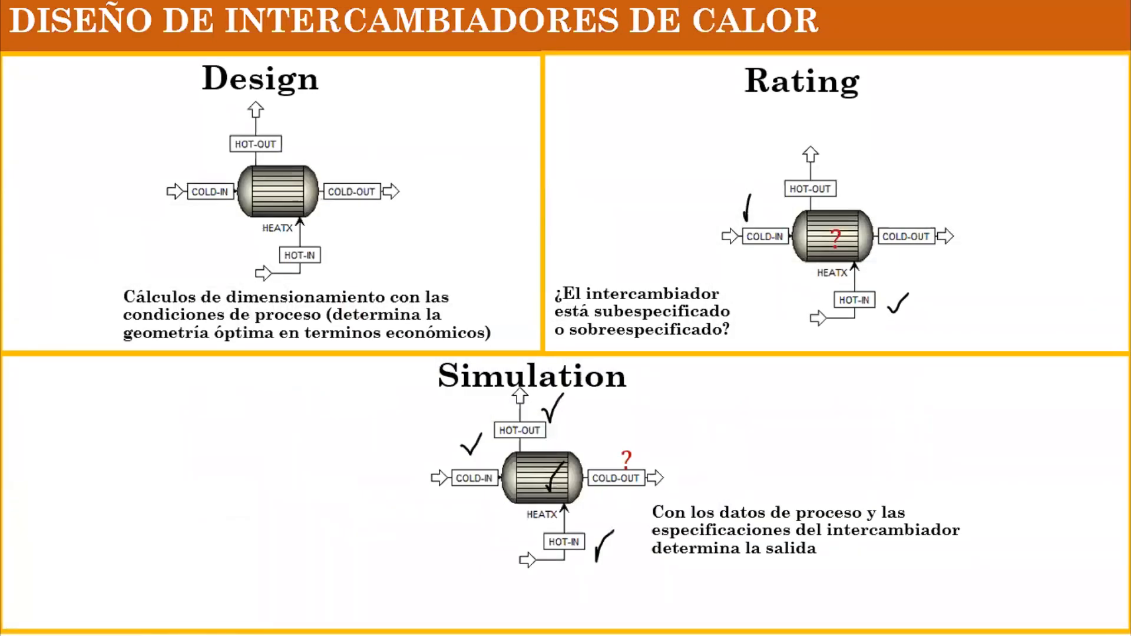
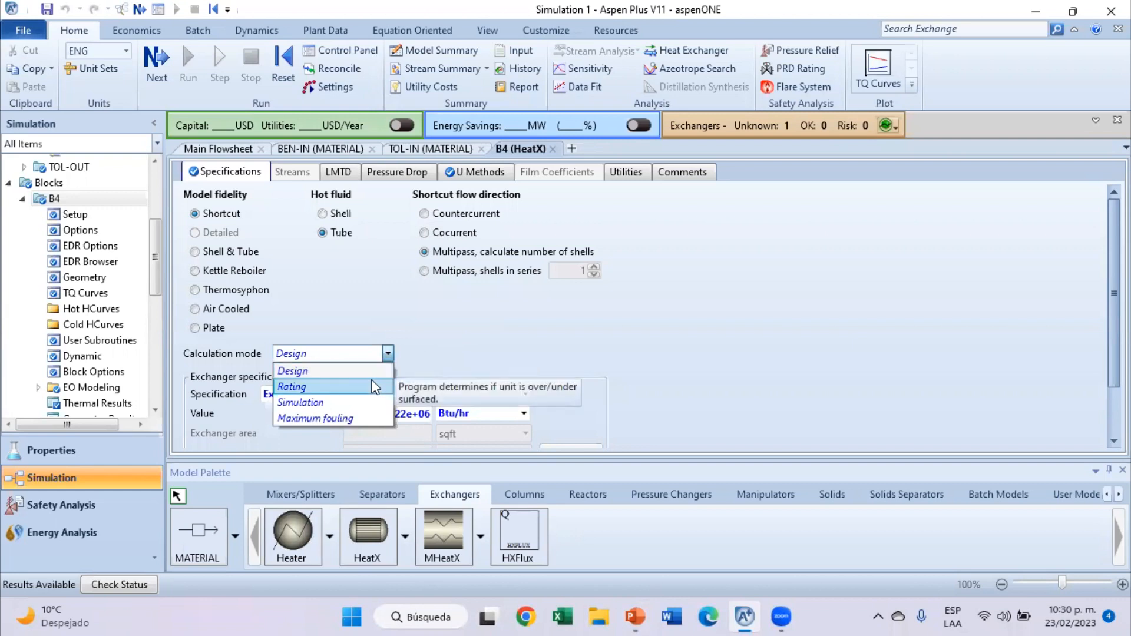
Convert HeatX block B4 to a rigorous Shell & Tube exchanger with geometry imported from IC_DESIGN.EDR, and run the simulation.
{"action": "left_click", "coordinate": [195, 251]}
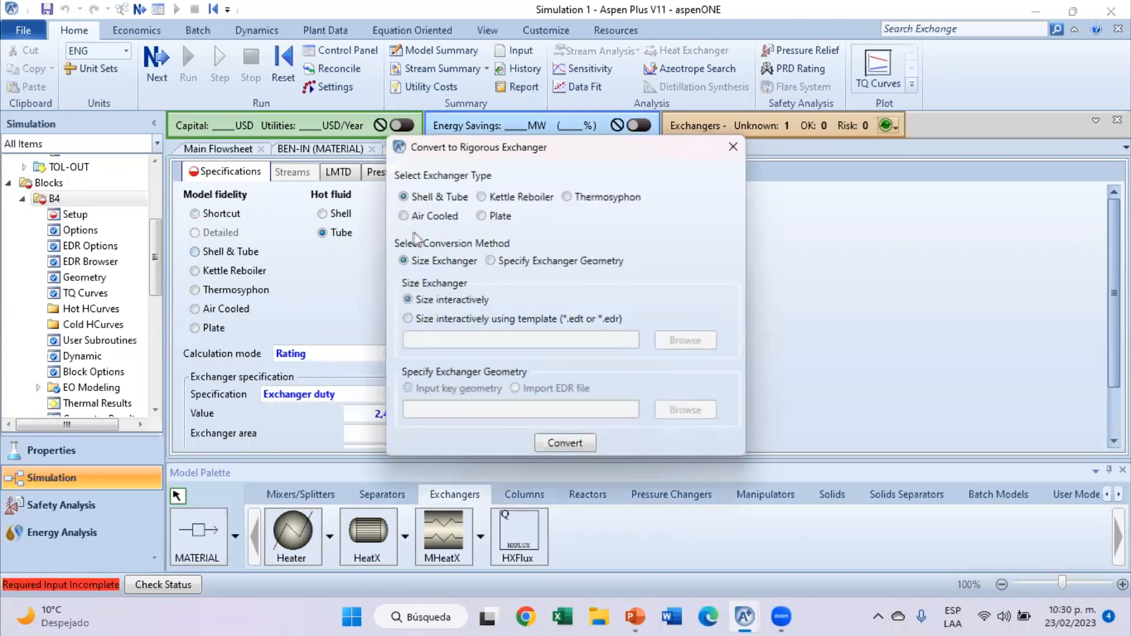
{"action": "left_click", "coordinate": [498, 261]}
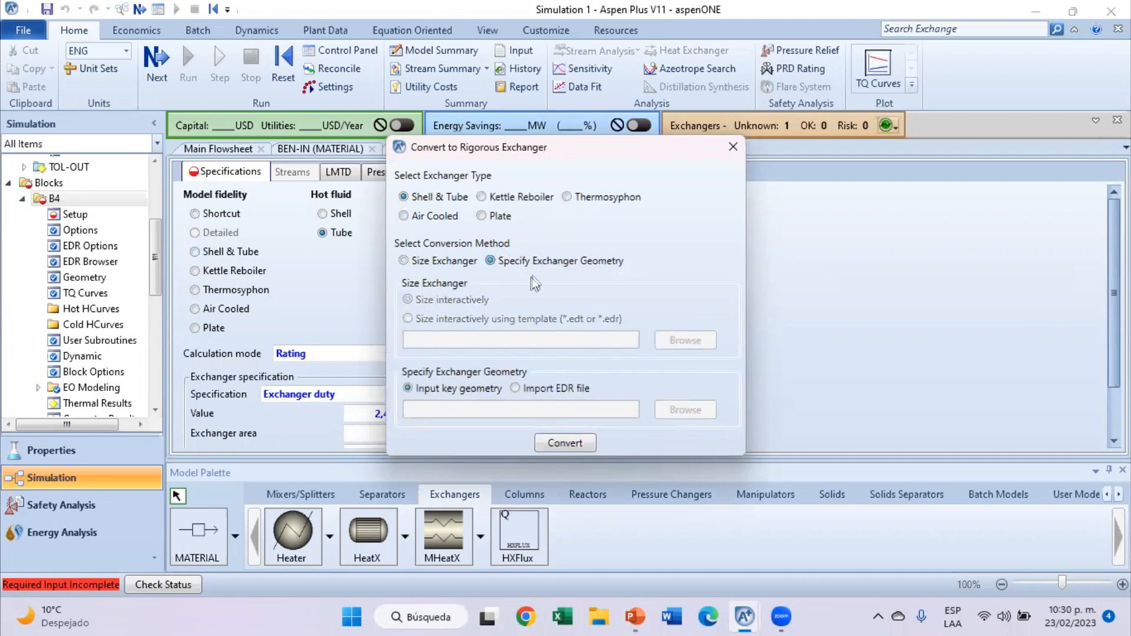
{"action": "left_click", "coordinate": [547, 390]}
{"action": "left_click", "coordinate": [685, 410]}
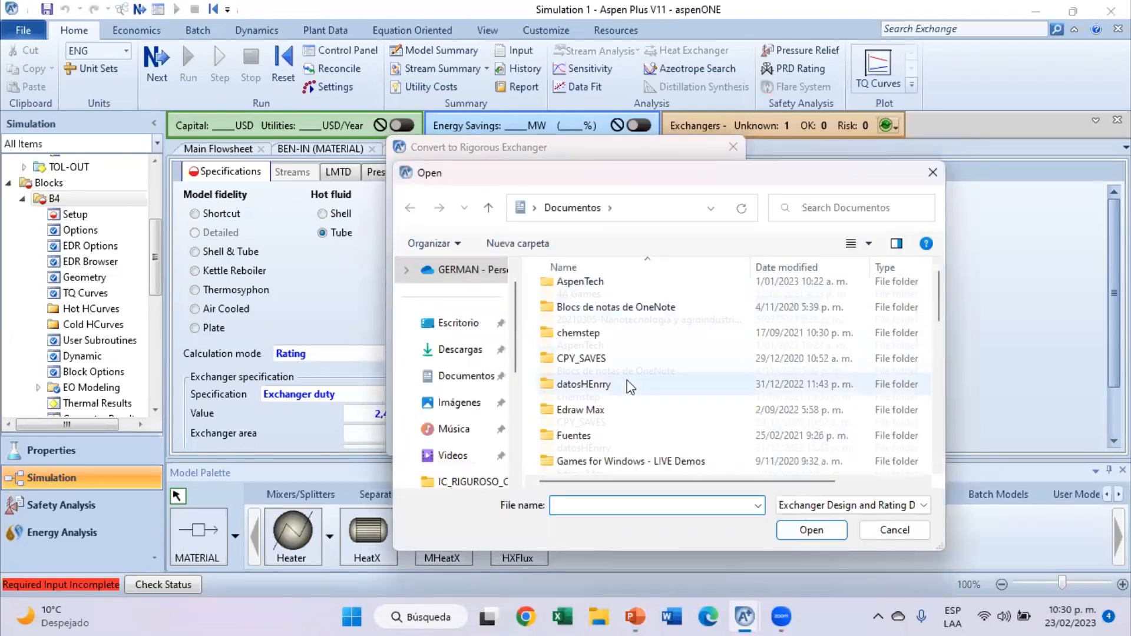
{"action": "scroll", "coordinate": [627, 383], "scroll_direction": "down", "scroll_amount": 10}
{"action": "left_click", "coordinate": [624, 411]}
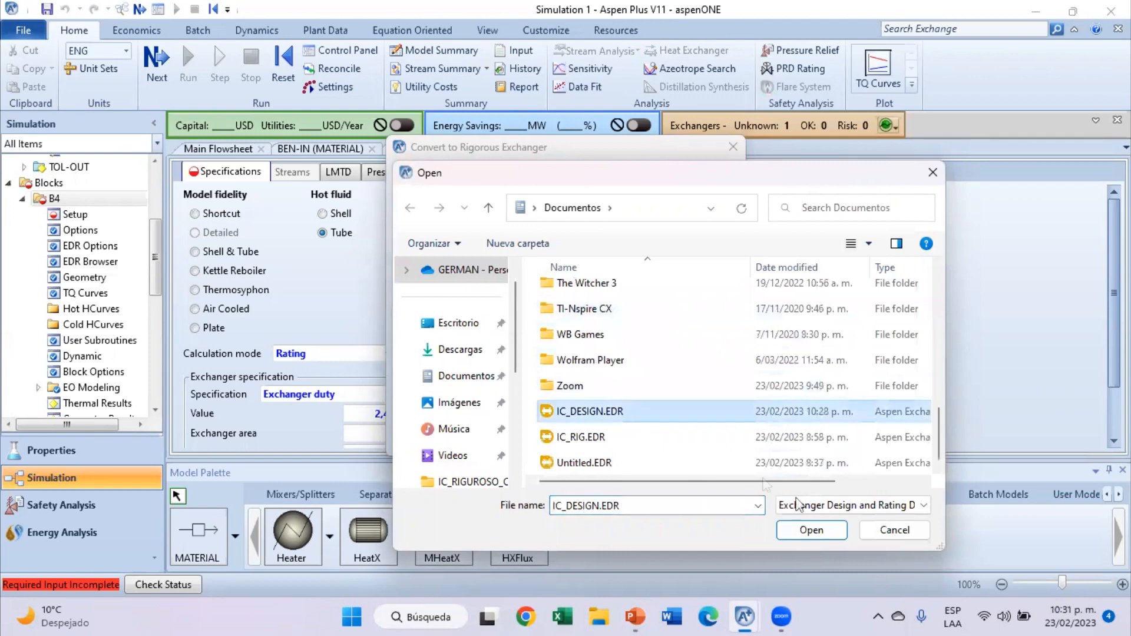
{"action": "left_click", "coordinate": [798, 529]}
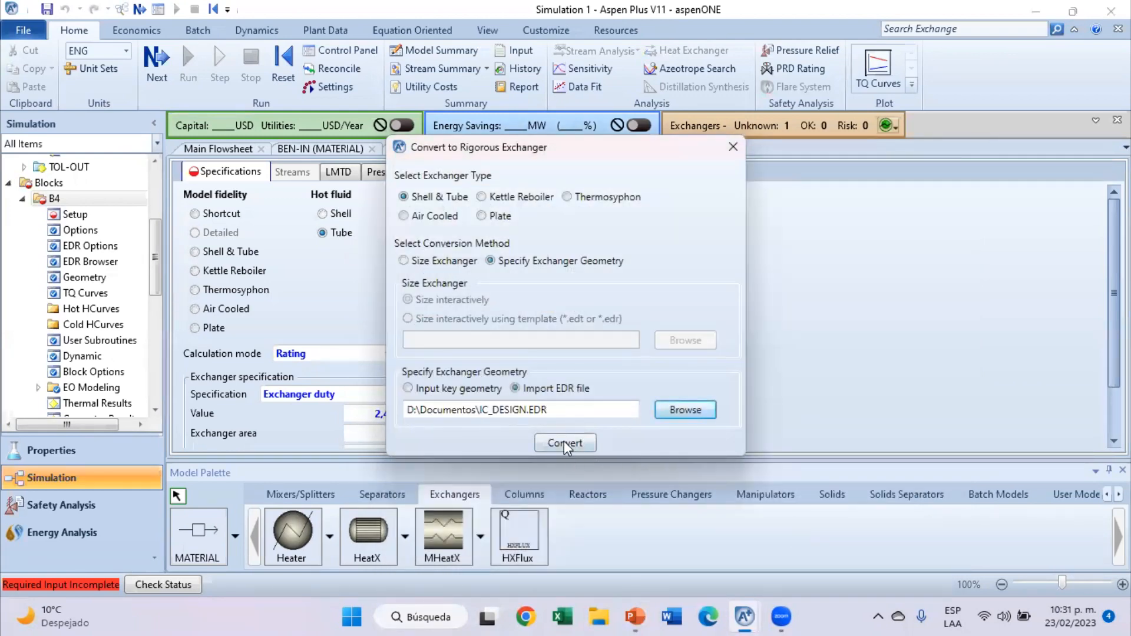
{"action": "left_click", "coordinate": [563, 442]}
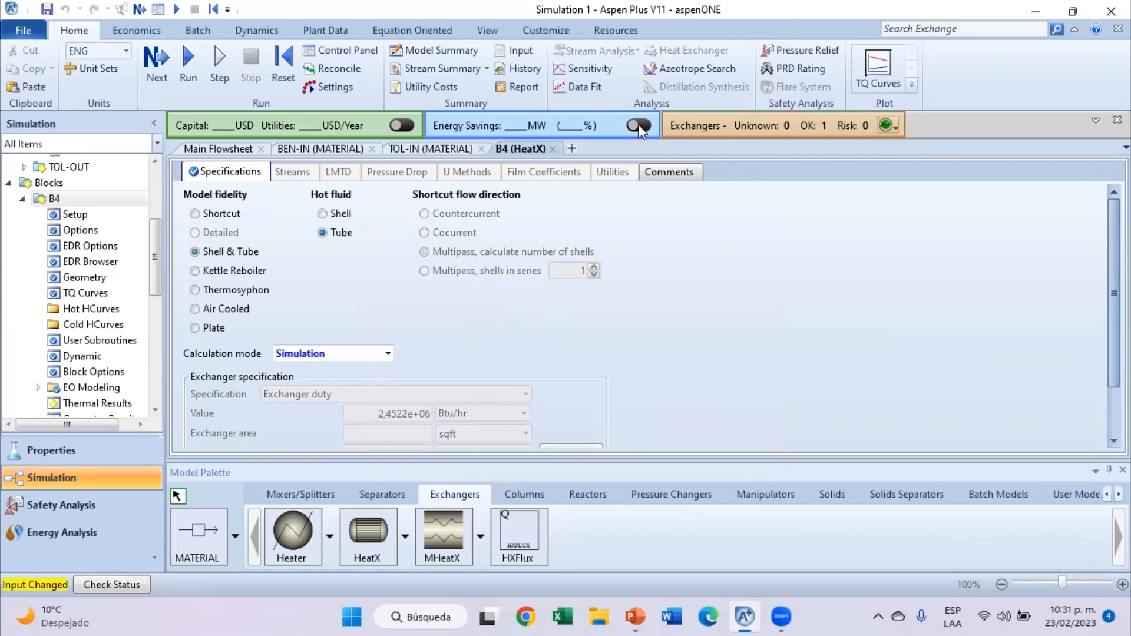
{"action": "left_click", "coordinate": [188, 76]}
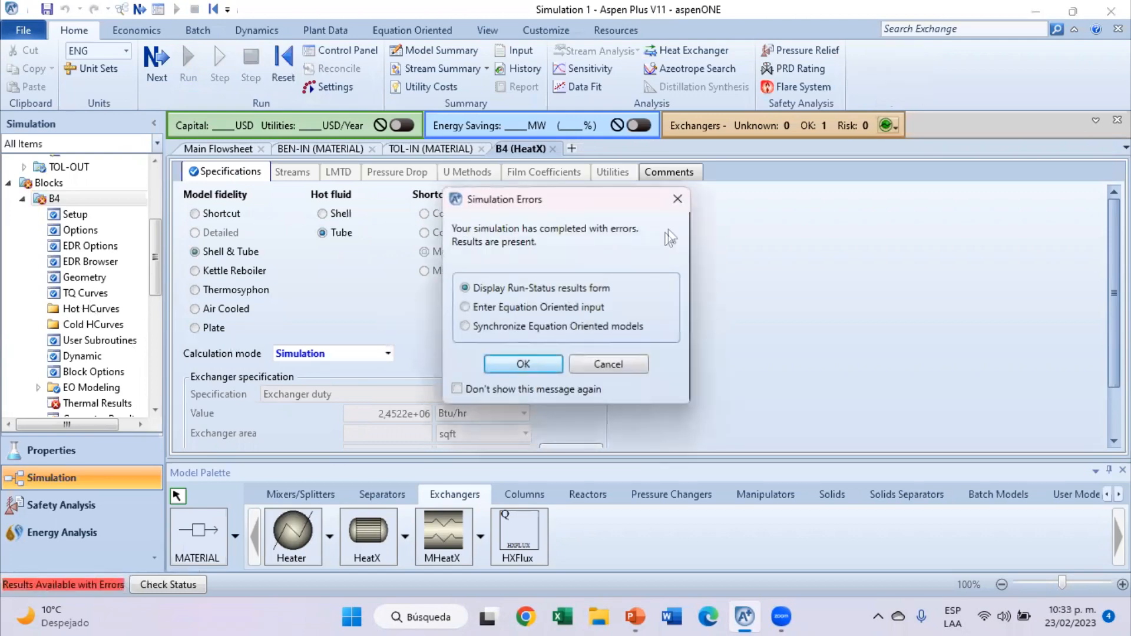
{"action": "left_click", "coordinate": [678, 199]}
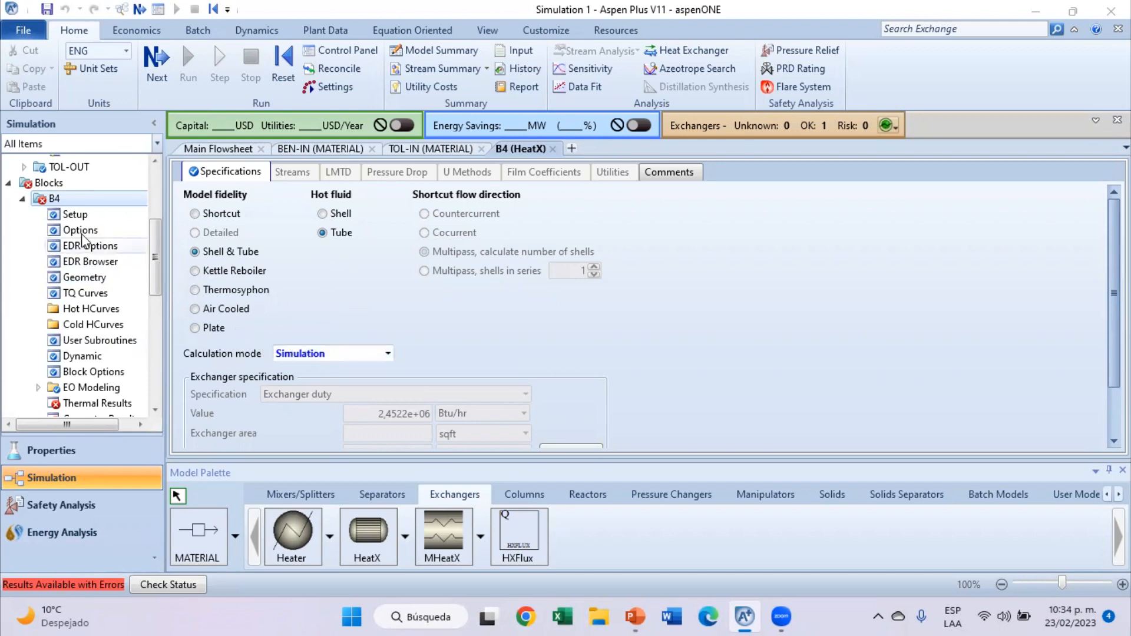
In block B4's EDR geometry input, set the shell ID to 20 in and the tube length to 90 in.
{"action": "left_click", "coordinate": [88, 261]}
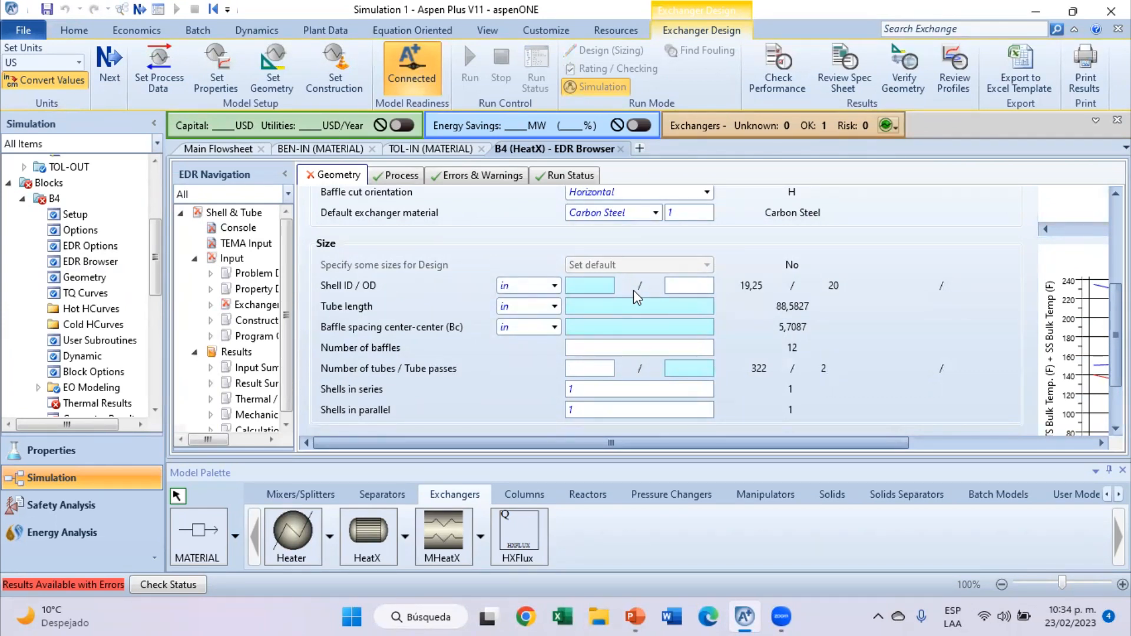
{"action": "left_click", "coordinate": [607, 287]}
{"action": "key", "text": "Return"}
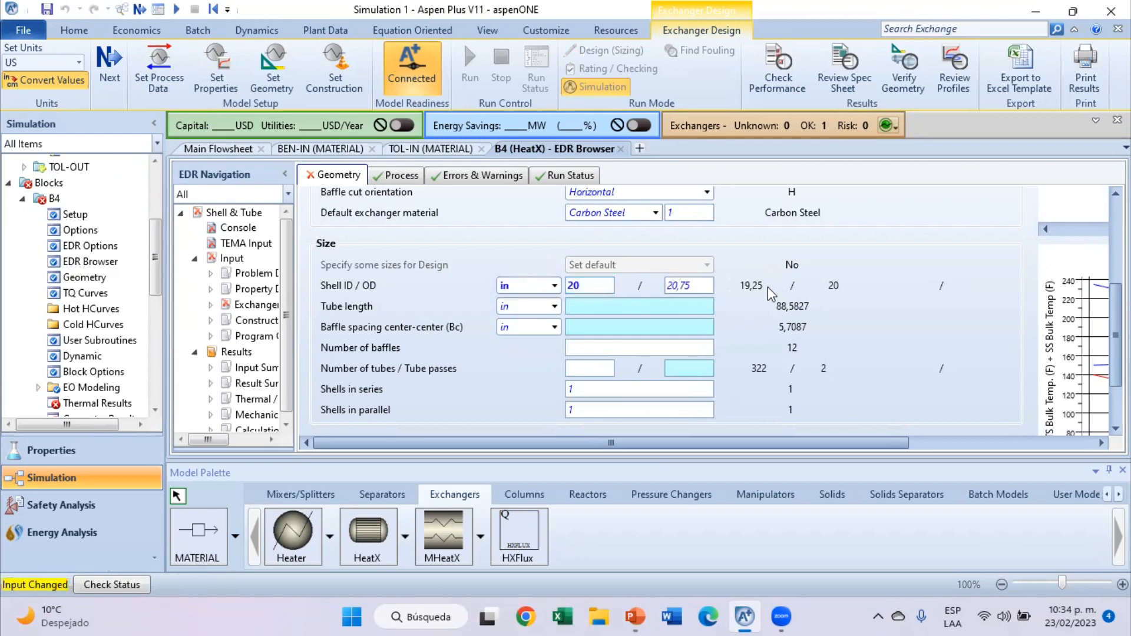
{"action": "left_click", "coordinate": [590, 302]}
{"action": "mouse_move", "coordinate": [802, 312]}
Set the center-to-center baffle spacing to 9 in and the tube passes to 4, and run the simulation.
{"action": "left_click", "coordinate": [580, 329]}
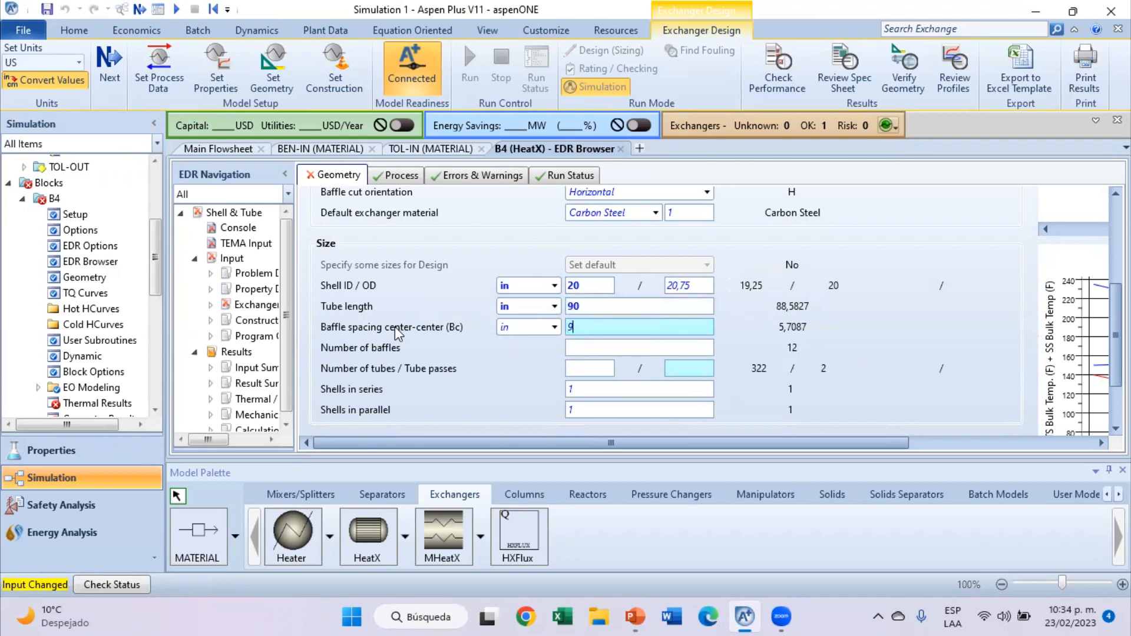
{"action": "left_click", "coordinate": [479, 368]}
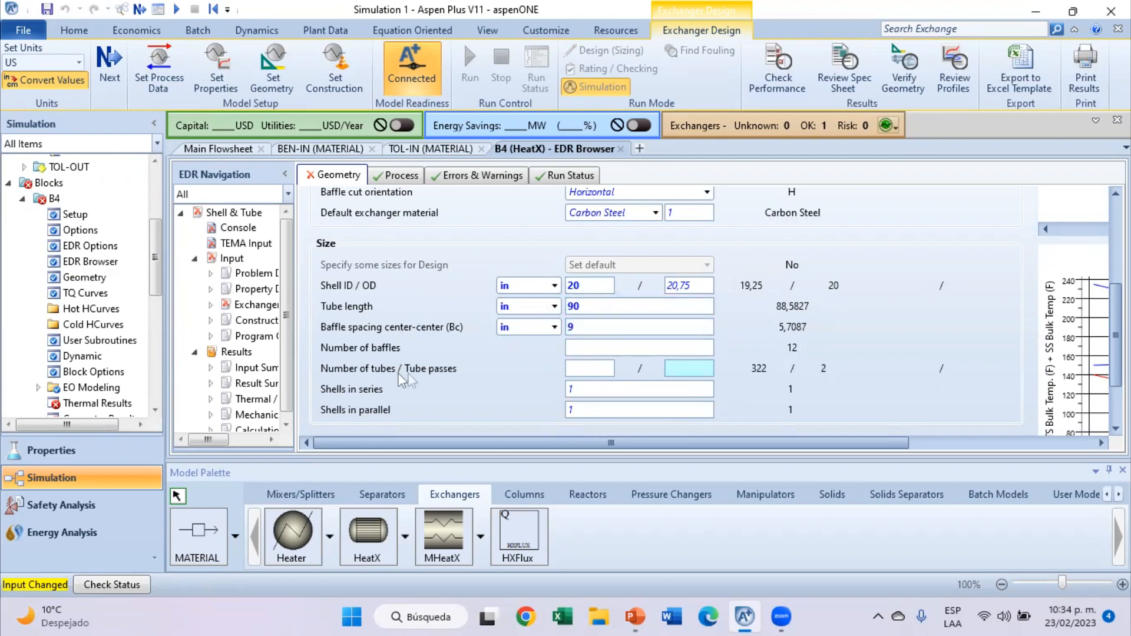
{"action": "left_click", "coordinate": [691, 370]}
{"action": "mouse_move", "coordinate": [829, 376]}
{"action": "type", "text": "4"}
{"action": "key", "text": "Return"}
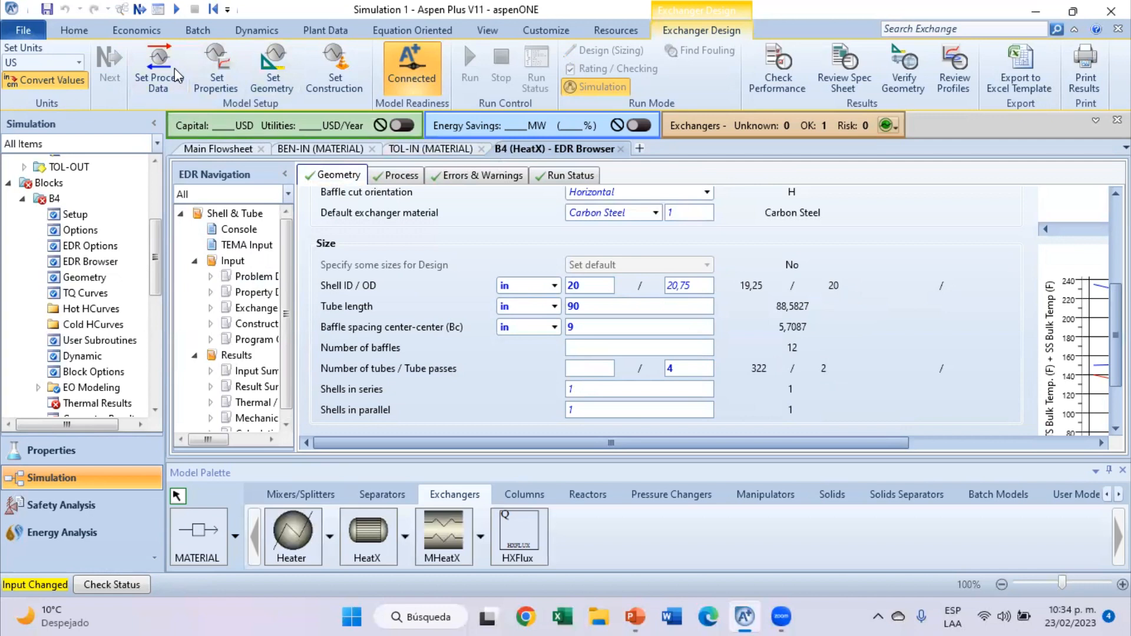
{"action": "left_click", "coordinate": [175, 9]}
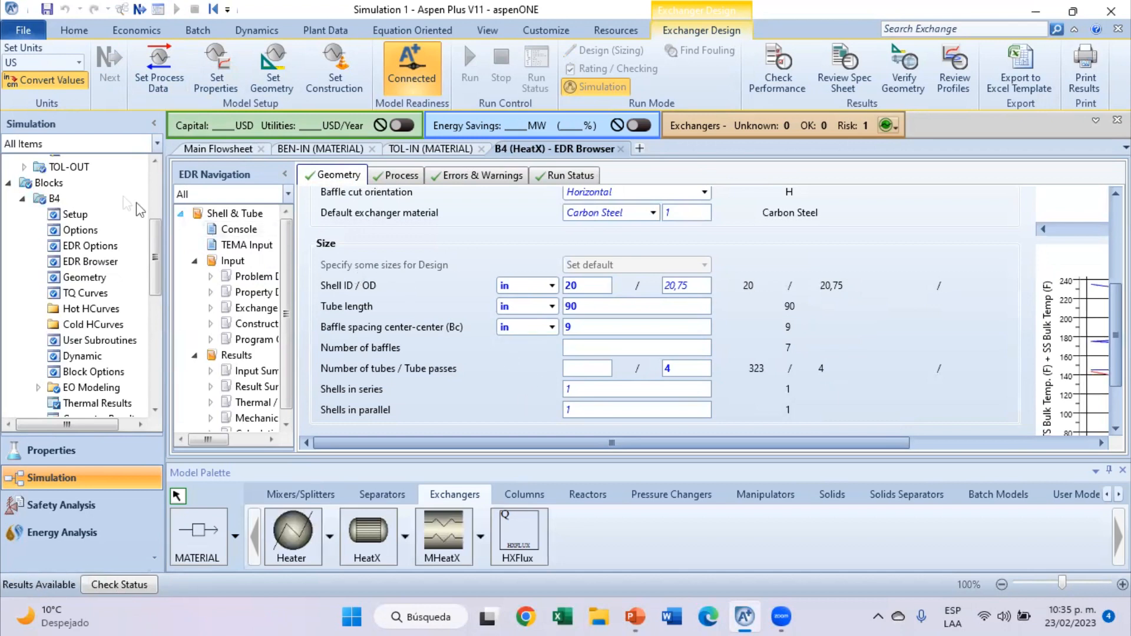
Set the calculation mode of block B4 to Rating and run the simulation.
{"action": "left_click", "coordinate": [81, 198]}
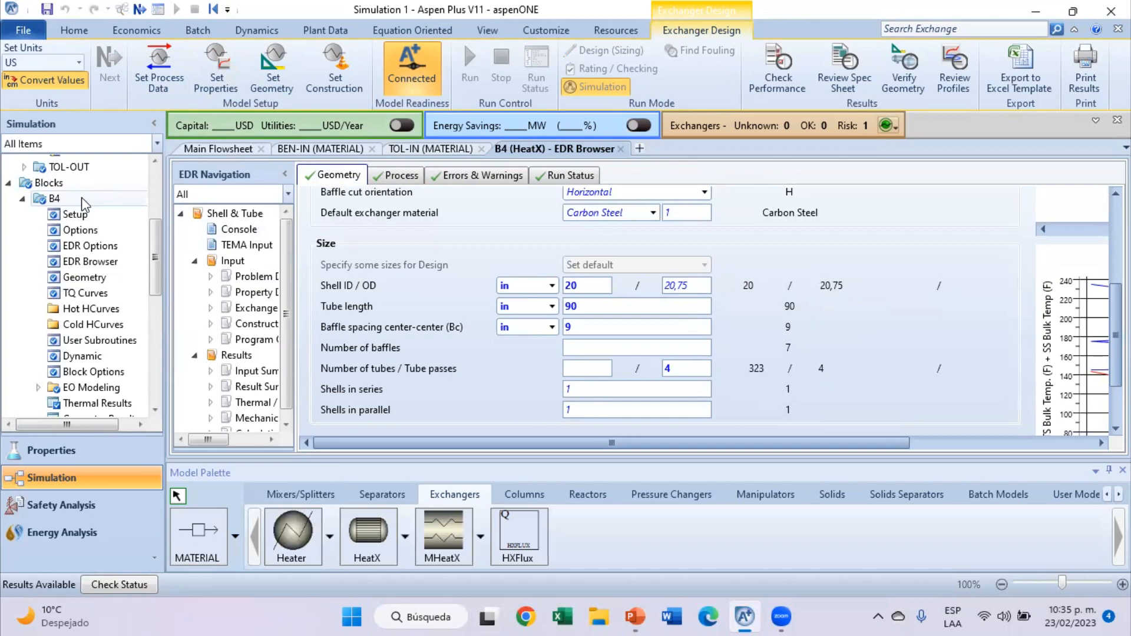
{"action": "left_click", "coordinate": [386, 353]}
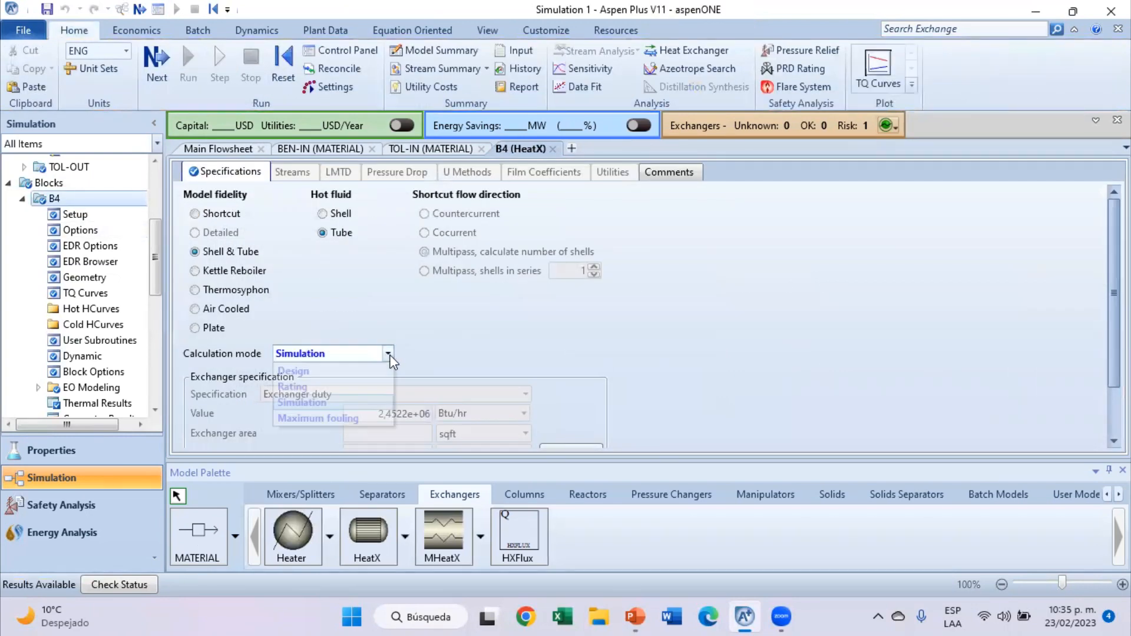
{"action": "left_click", "coordinate": [345, 384]}
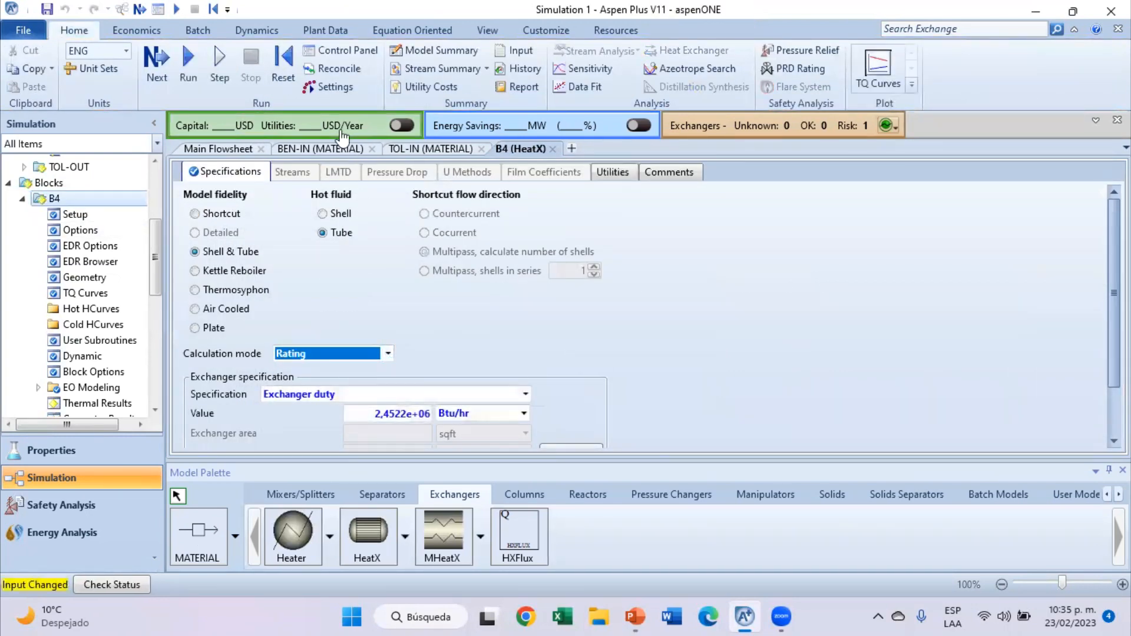
{"action": "left_click", "coordinate": [197, 82]}
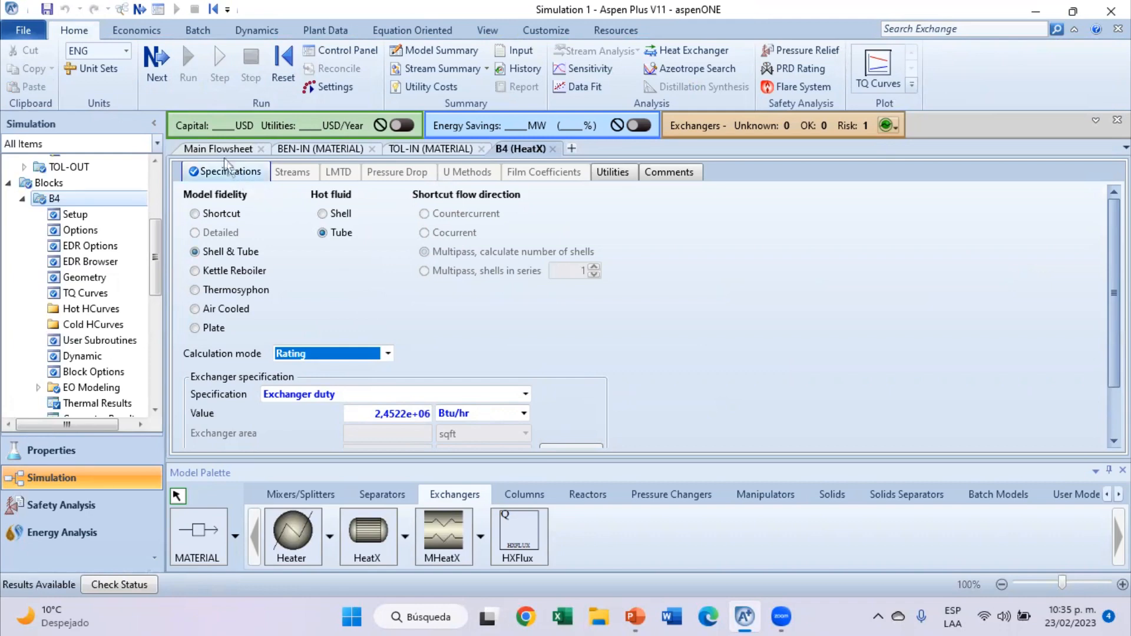
Show the exchanger details in the thermal results of block B4 from the main flowsheet.
{"action": "left_click", "coordinate": [219, 149]}
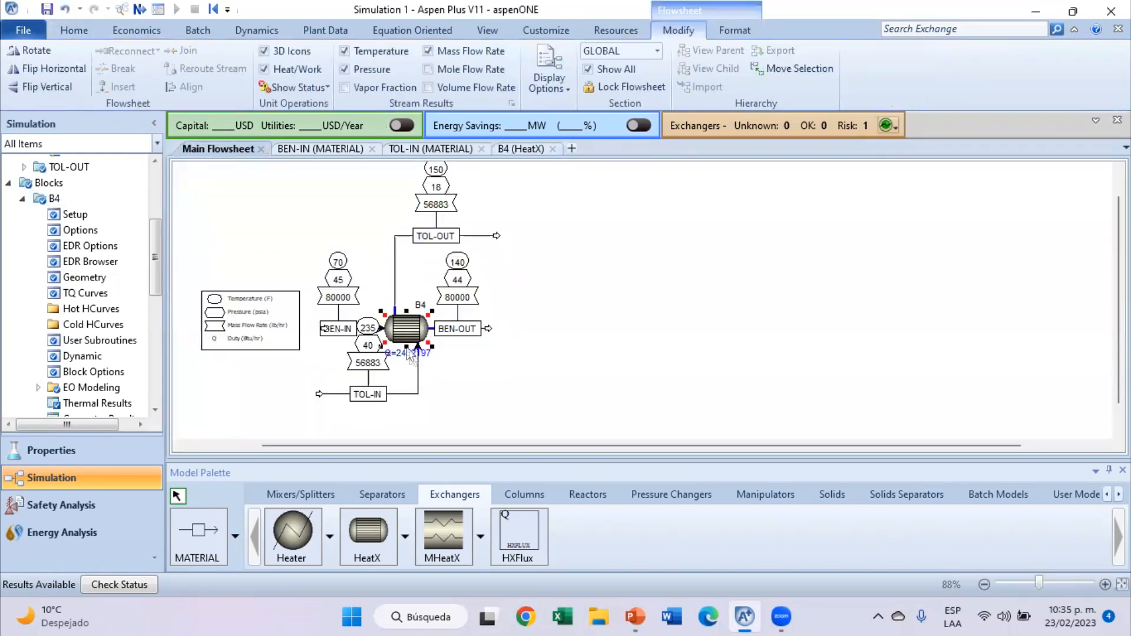
{"action": "scroll", "coordinate": [413, 357], "scroll_direction": "up", "scroll_amount": 3}
{"action": "right_click", "coordinate": [327, 333]}
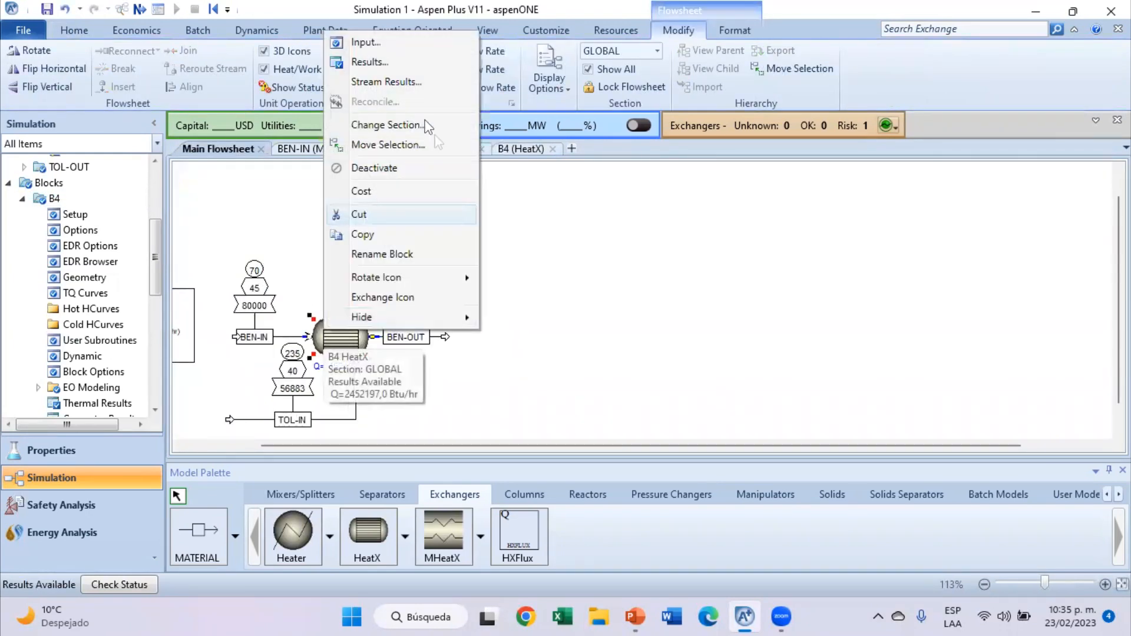
{"action": "left_click", "coordinate": [370, 62]}
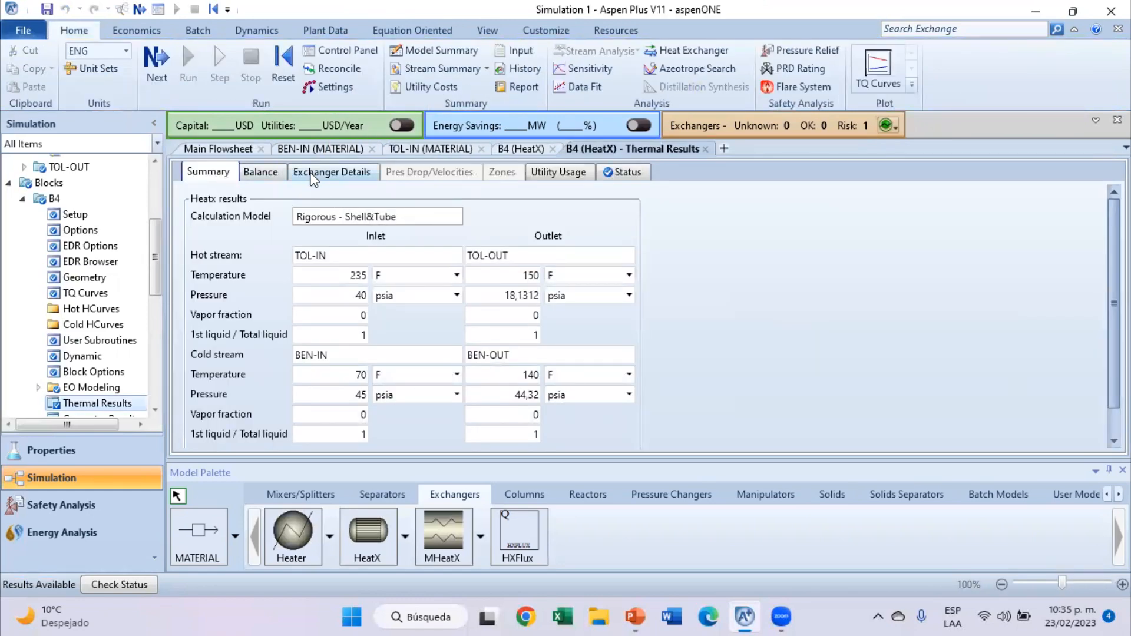
{"action": "left_click", "coordinate": [345, 172]}
Compare the required and actual exchanger areas of block B4 and examine the percent over design and average U values.
{"action": "left_click", "coordinate": [428, 253]}
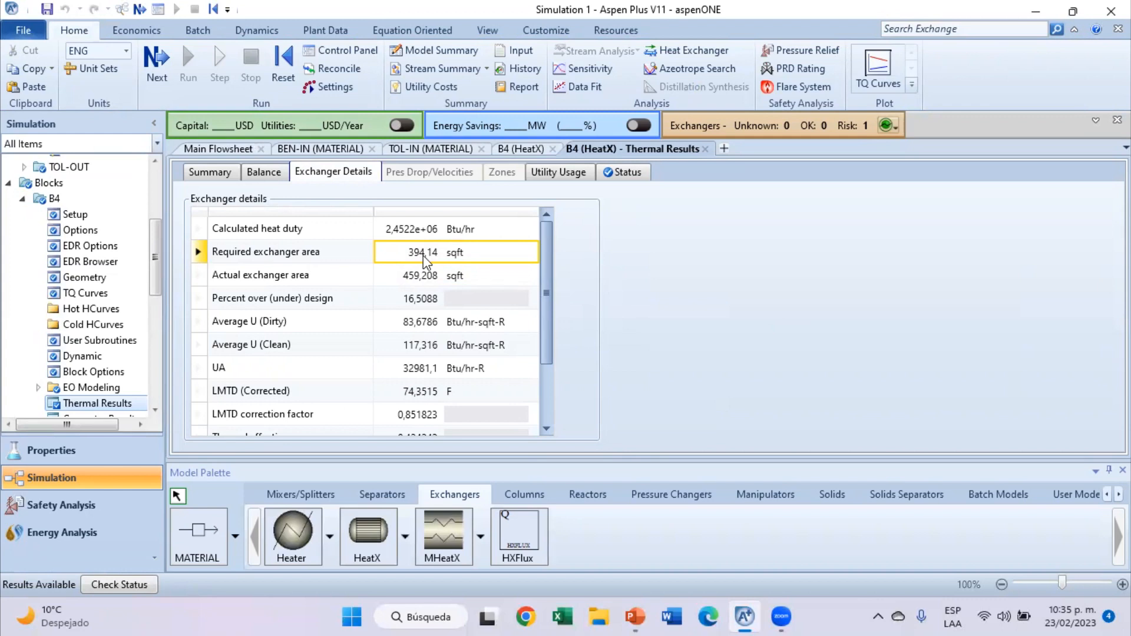
{"action": "left_click", "coordinate": [407, 279]}
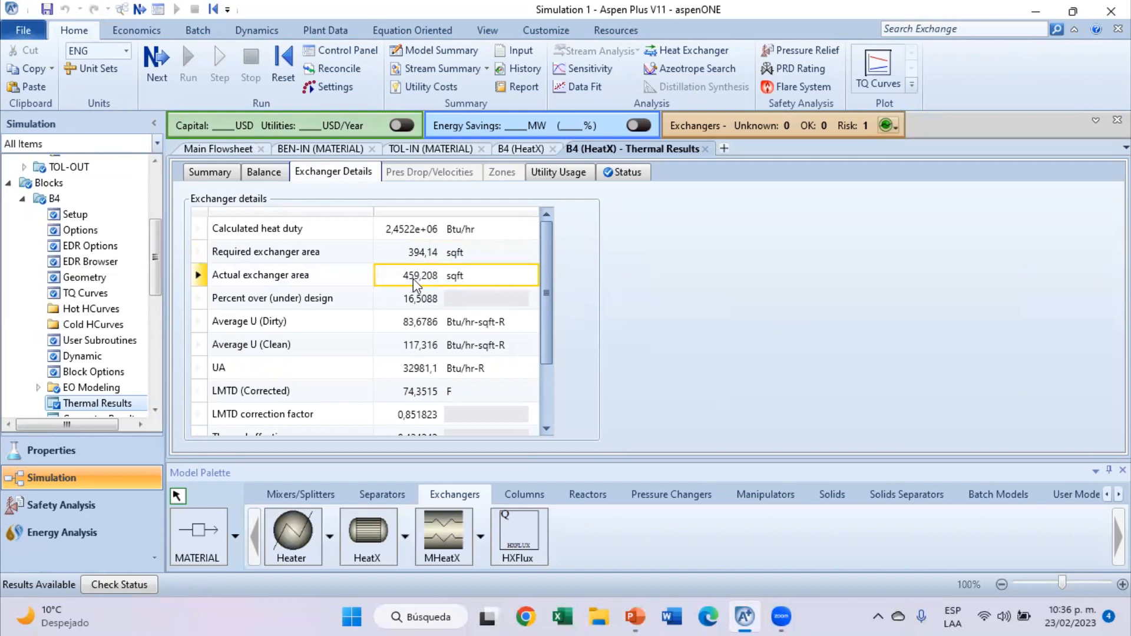
{"action": "left_click", "coordinate": [417, 257]}
{"action": "left_click", "coordinate": [418, 277]}
{"action": "left_click", "coordinate": [418, 257]}
{"action": "left_click", "coordinate": [417, 275]}
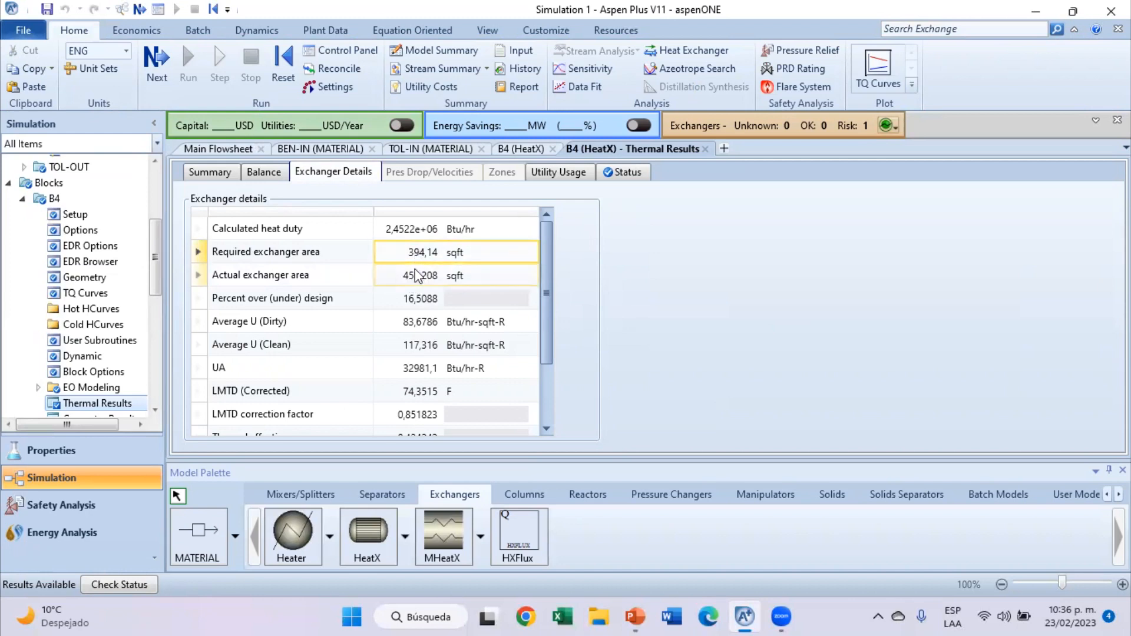
{"action": "left_click", "coordinate": [419, 300]}
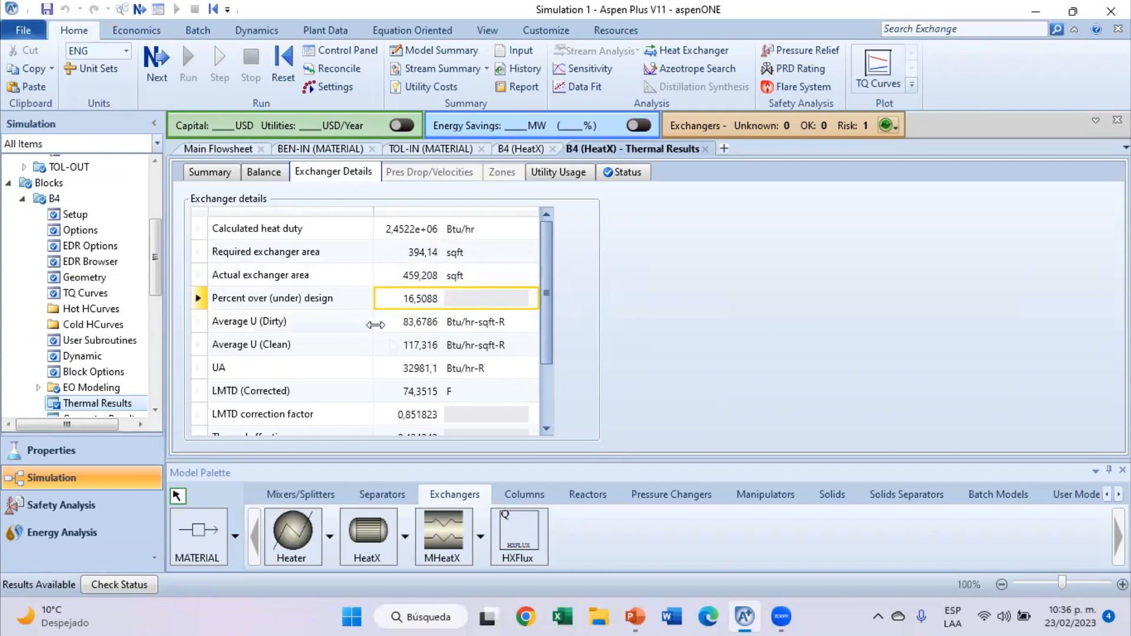
{"action": "scroll", "coordinate": [403, 335], "scroll_direction": "down", "scroll_amount": 2}
{"action": "scroll", "coordinate": [422, 345], "scroll_direction": "up", "scroll_amount": 2}
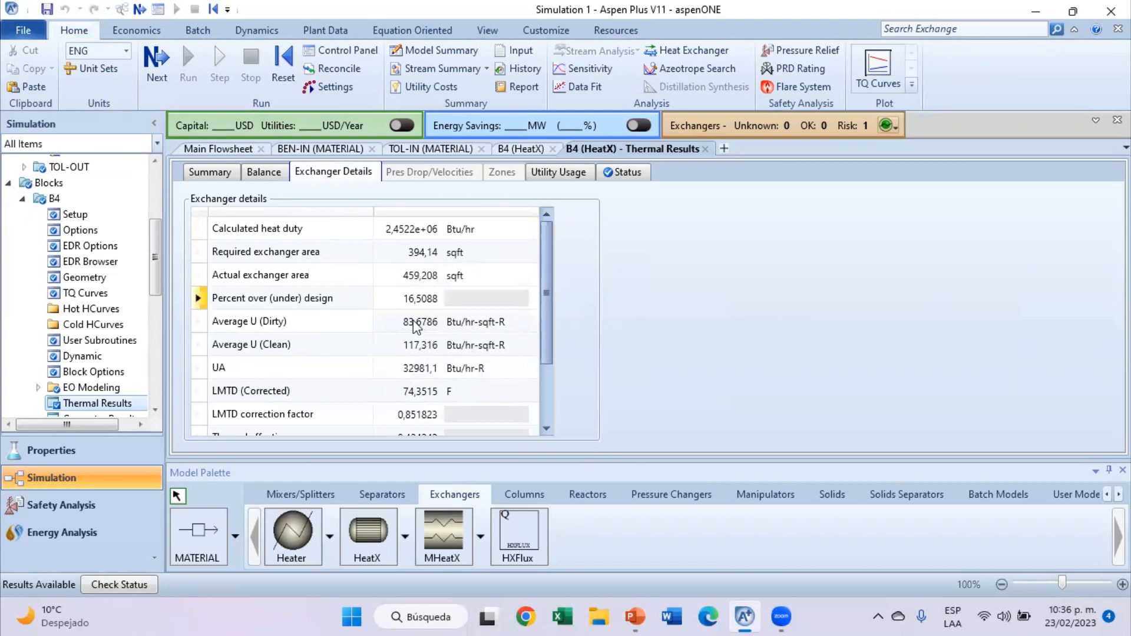
{"action": "scroll", "coordinate": [409, 307], "scroll_direction": "down", "scroll_amount": 1}
{"action": "scroll", "coordinate": [419, 315], "scroll_direction": "up", "scroll_amount": 1}
{"action": "left_click", "coordinate": [428, 281]}
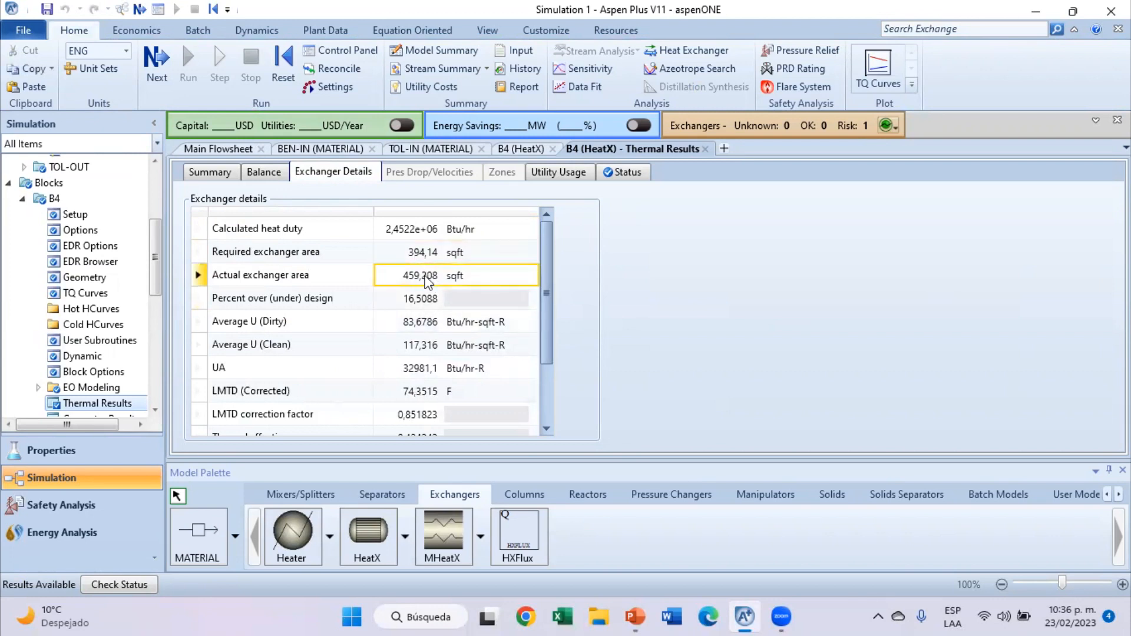
{"action": "left_click", "coordinate": [417, 253]}
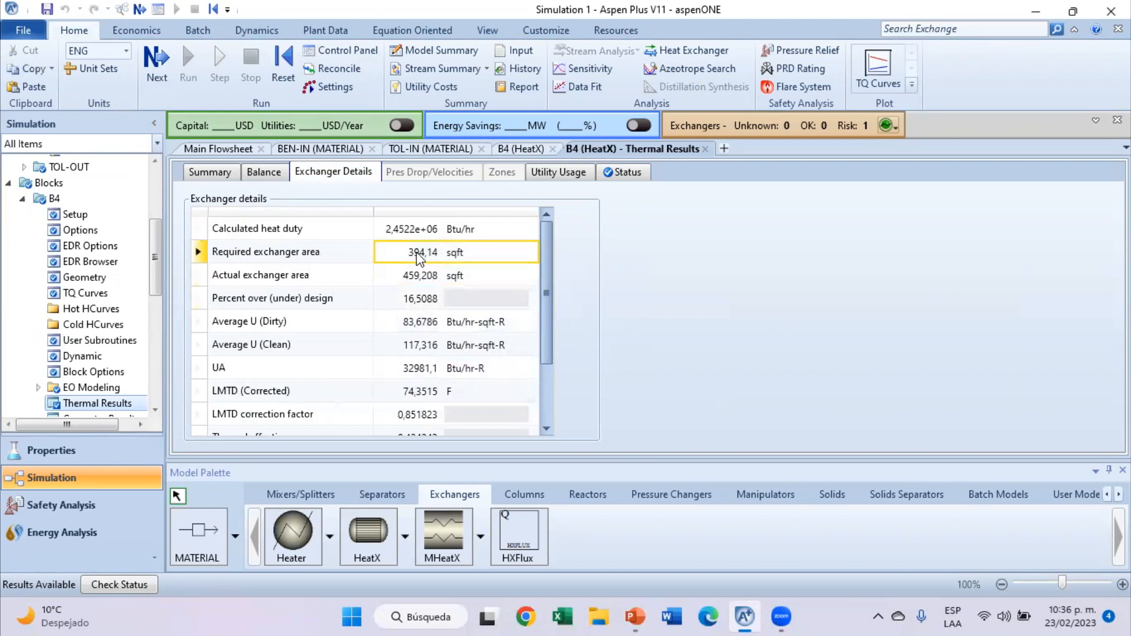
{"action": "left_click", "coordinate": [427, 282]}
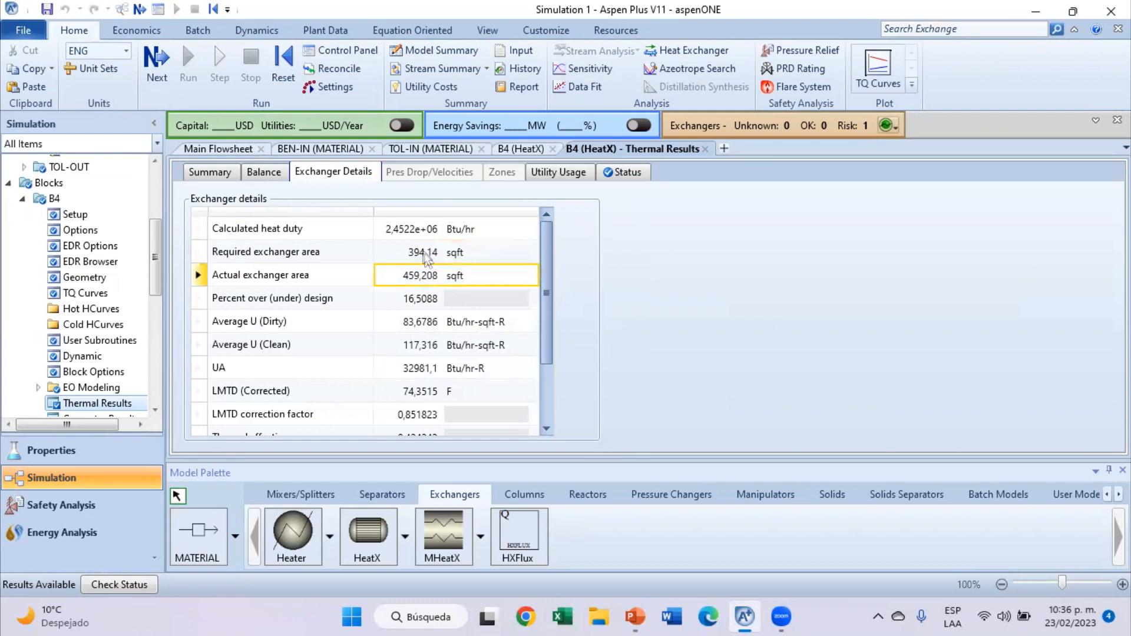
{"action": "left_click", "coordinate": [427, 253]}
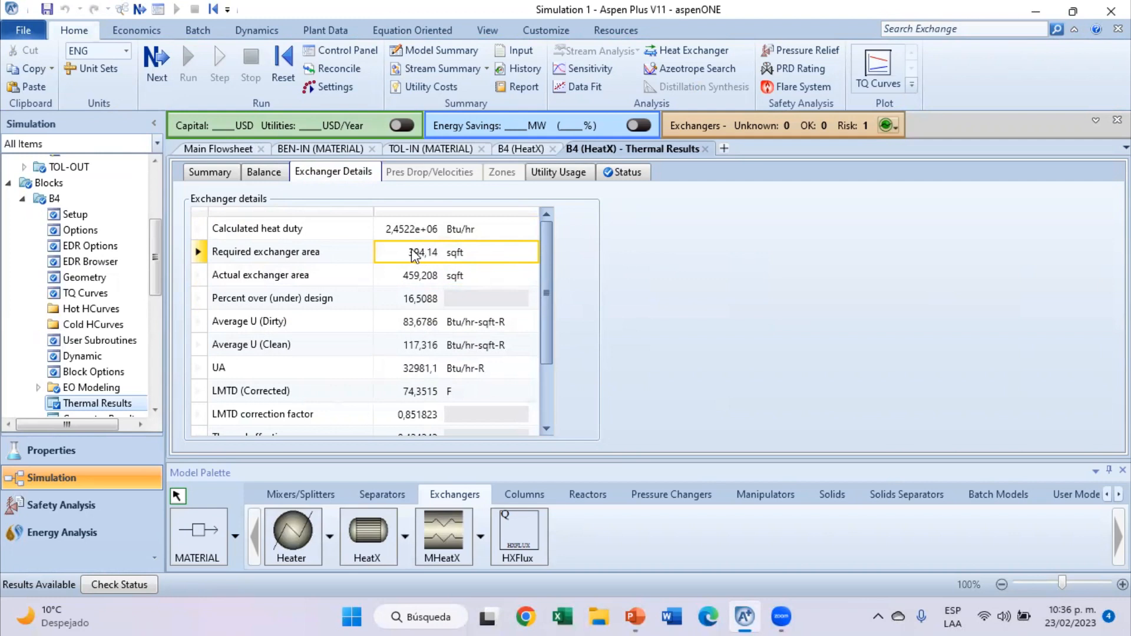
{"action": "left_click", "coordinate": [417, 278]}
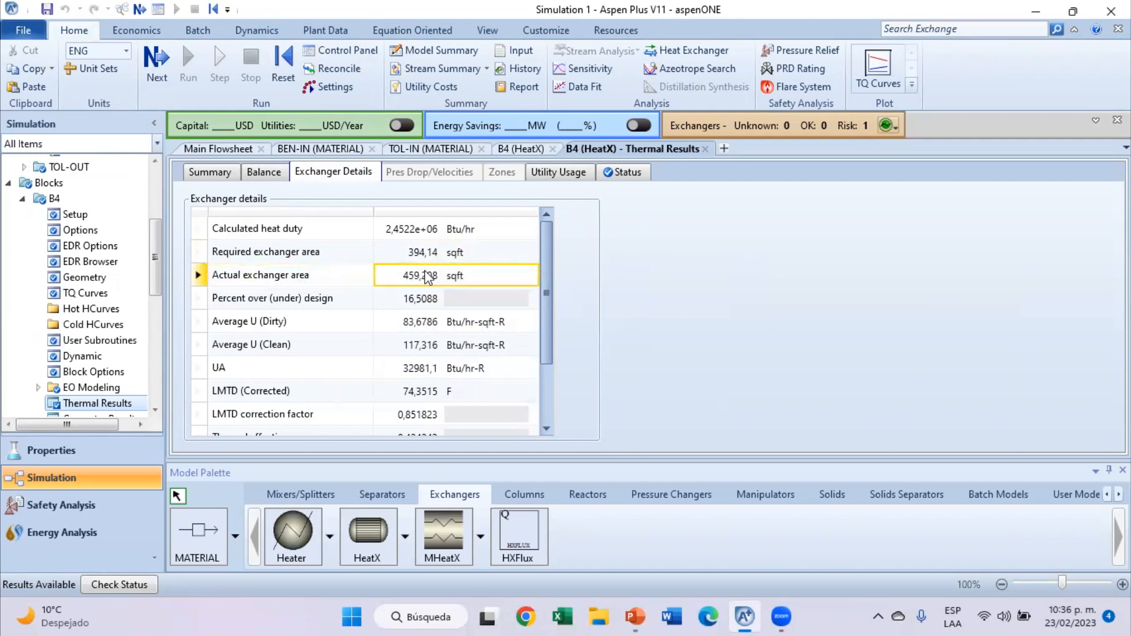
{"action": "left_click", "coordinate": [422, 297]}
{"action": "left_click", "coordinate": [424, 251]}
{"action": "left_click", "coordinate": [425, 274]}
{"action": "left_click", "coordinate": [426, 253]}
{"action": "left_click", "coordinate": [424, 275]}
{"action": "left_click", "coordinate": [425, 253]}
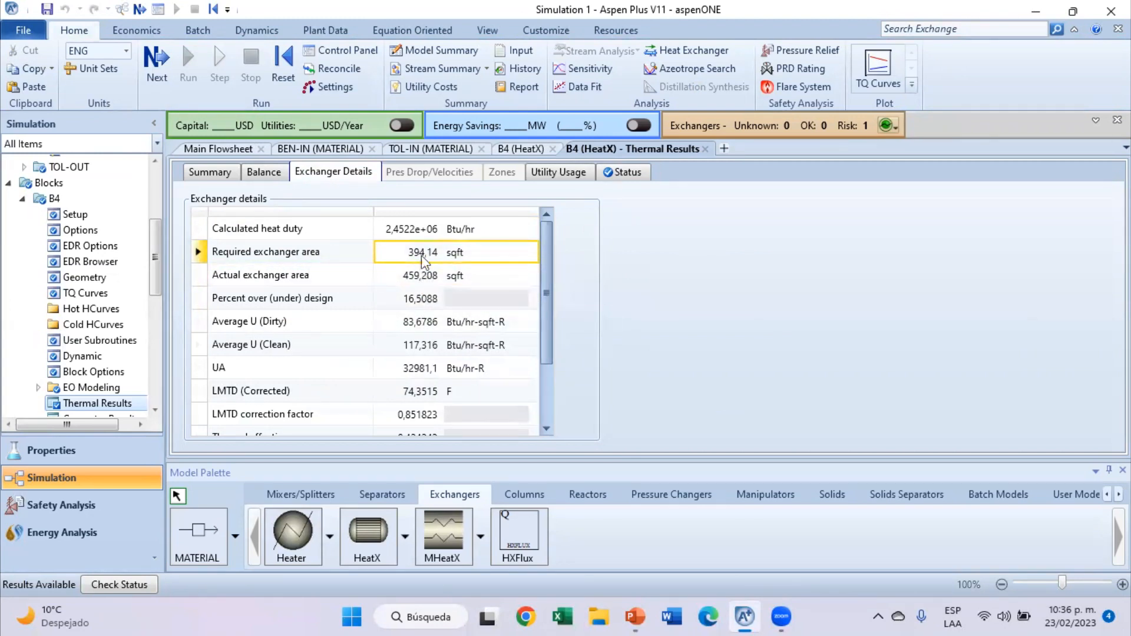
{"action": "left_click", "coordinate": [424, 274]}
{"action": "left_click", "coordinate": [425, 253]}
{"action": "left_click", "coordinate": [423, 299]}
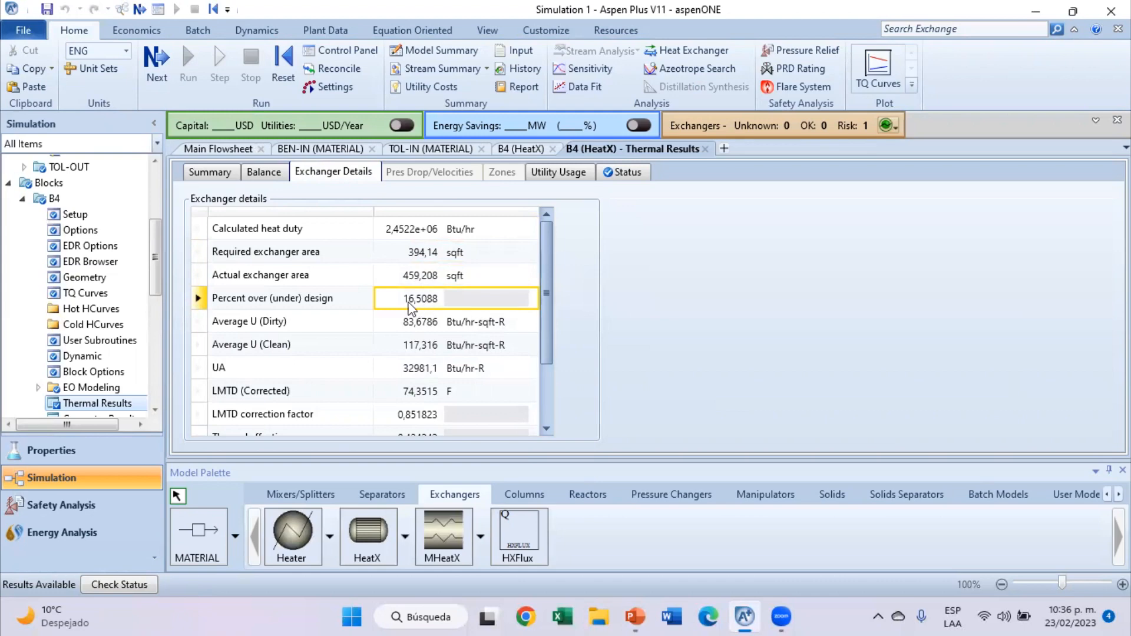
Return to block B4's EDR geometry input and review the exchanger configuration and size settings.
{"action": "left_click", "coordinate": [219, 150]}
{"action": "left_click", "coordinate": [101, 259]}
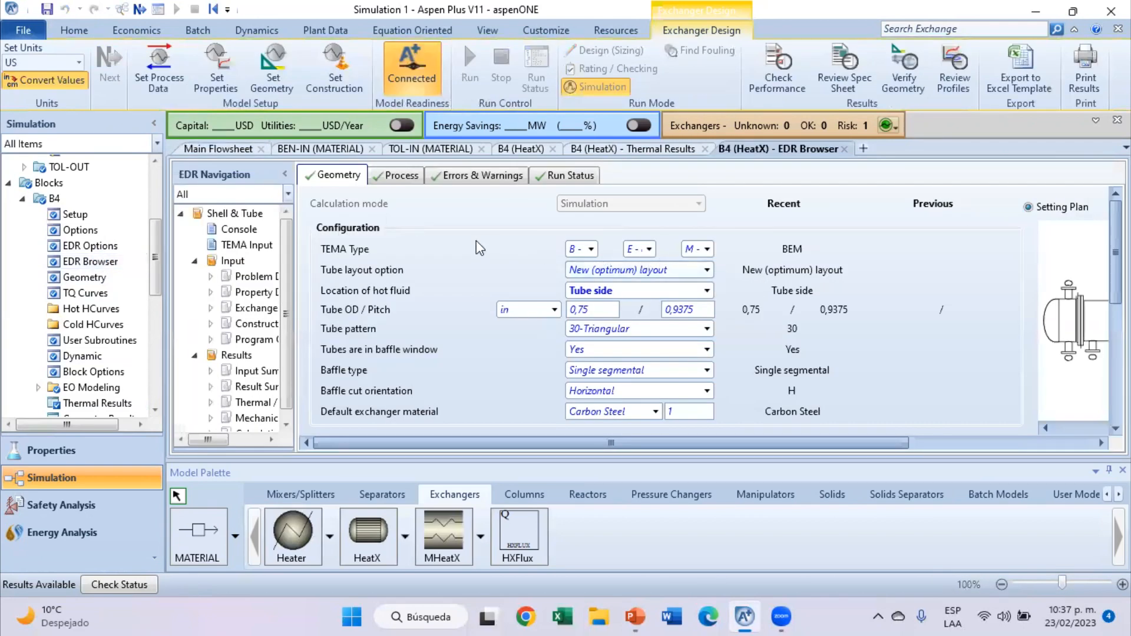
{"action": "scroll", "coordinate": [480, 283], "scroll_direction": "down", "scroll_amount": 2}
{"action": "scroll", "coordinate": [480, 306], "scroll_direction": "up", "scroll_amount": 2}
{"action": "scroll", "coordinate": [742, 315], "scroll_direction": "down", "scroll_amount": 1}
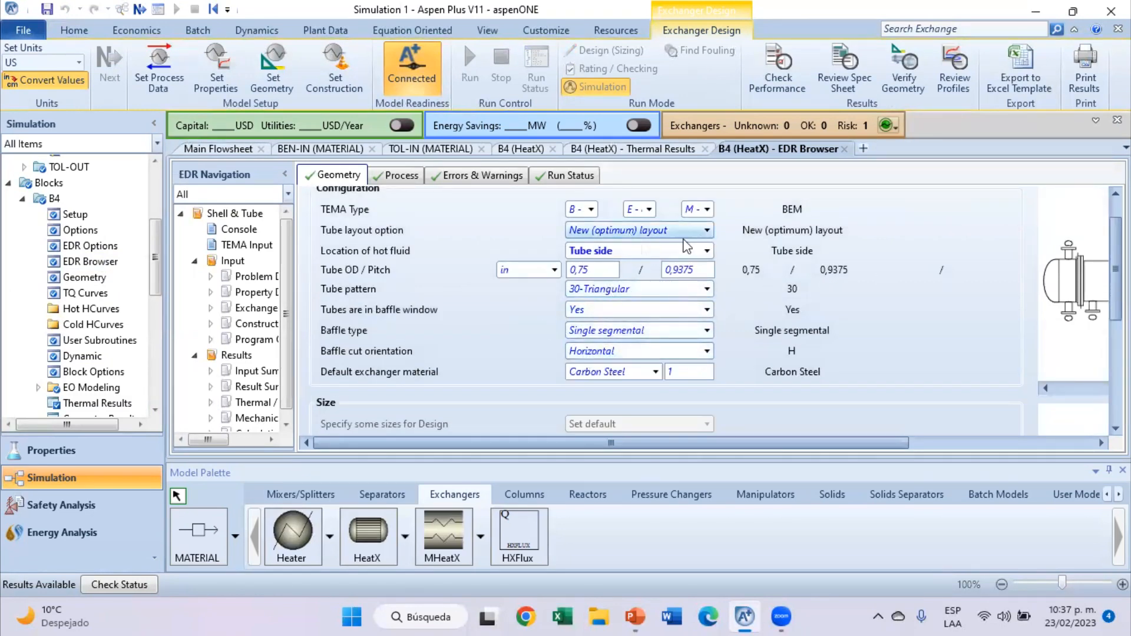
Examine block B4's recent geometry, size and overall results in the EDR browser, including a brief check of its process conditions.
{"action": "scroll", "coordinate": [775, 300], "scroll_direction": "down", "scroll_amount": 6}
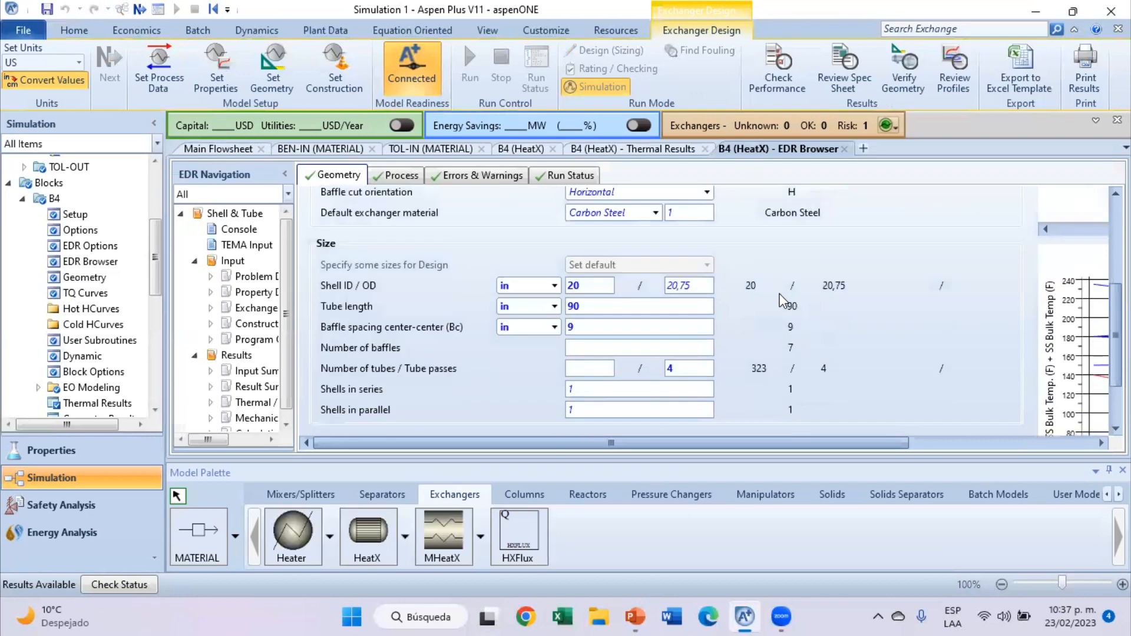
{"action": "scroll", "coordinate": [775, 298], "scroll_direction": "up", "scroll_amount": 6}
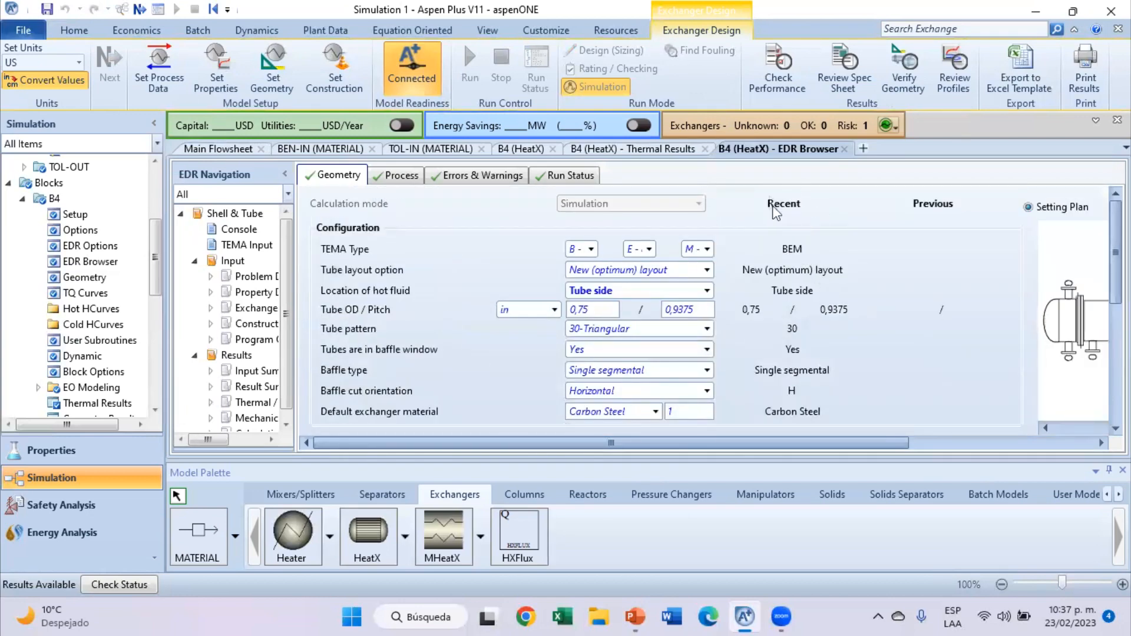
{"action": "scroll", "coordinate": [789, 215], "scroll_direction": "down", "scroll_amount": 6}
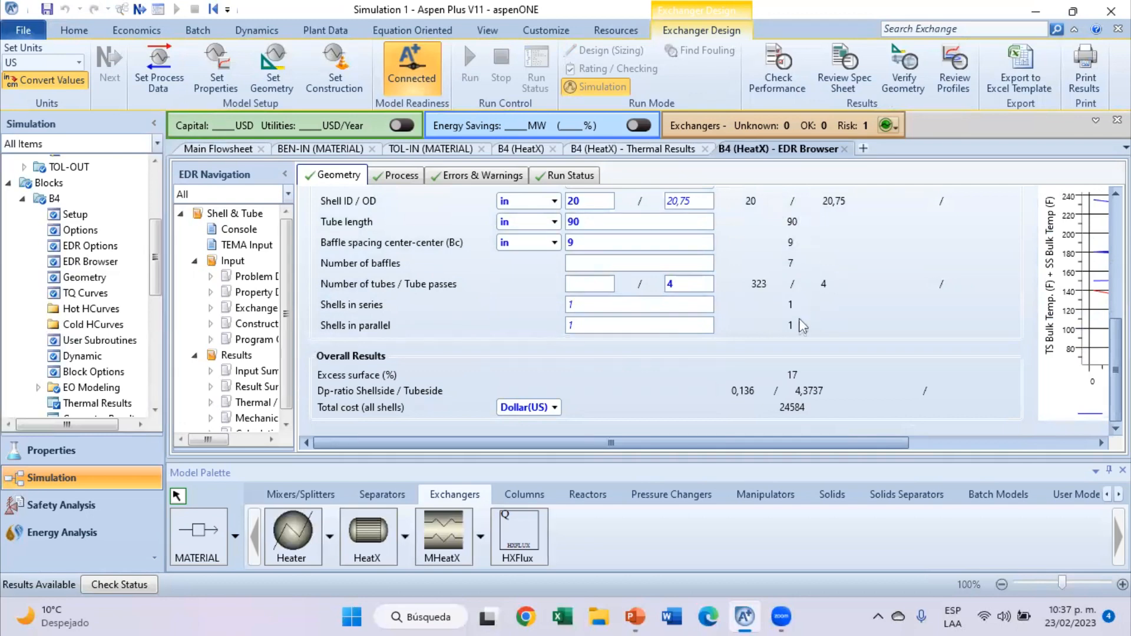
{"action": "scroll", "coordinate": [803, 328], "scroll_direction": "up", "scroll_amount": 1}
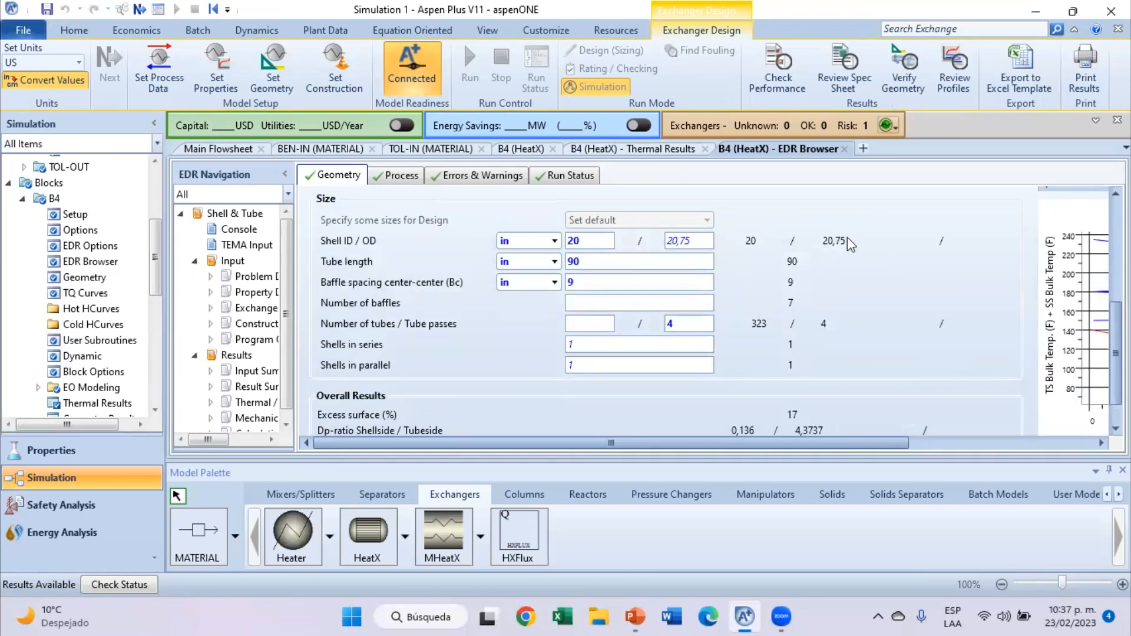
{"action": "scroll", "coordinate": [810, 277], "scroll_direction": "up", "scroll_amount": 1}
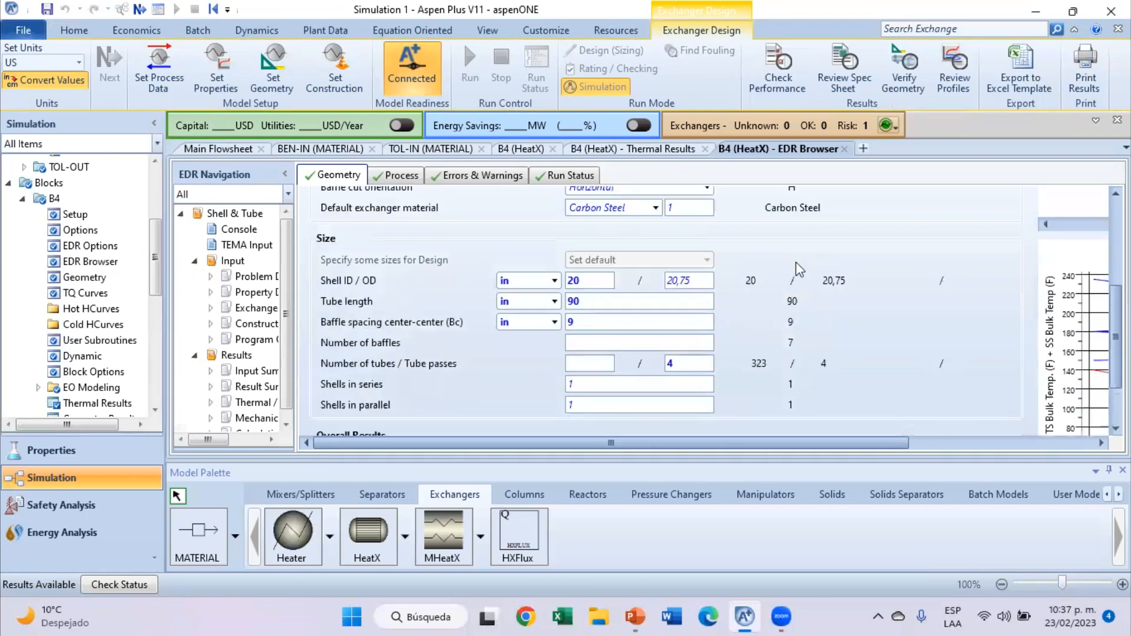
{"action": "scroll", "coordinate": [802, 283], "scroll_direction": "up", "scroll_amount": 3}
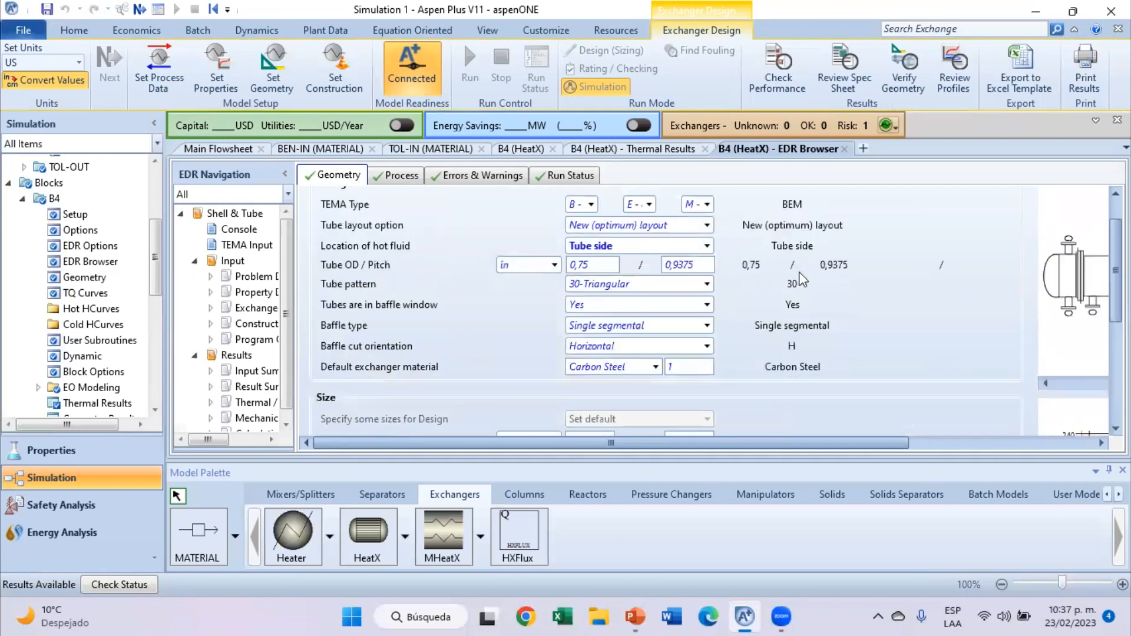
{"action": "scroll", "coordinate": [804, 271], "scroll_direction": "down", "scroll_amount": 4}
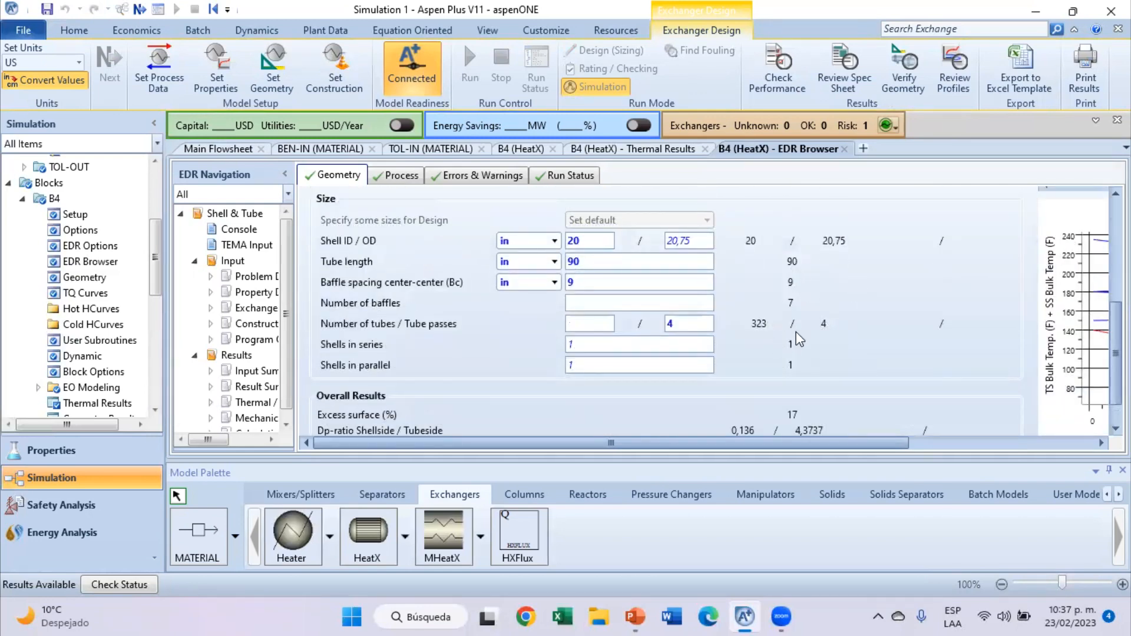
{"action": "scroll", "coordinate": [749, 312], "scroll_direction": "down", "scroll_amount": 1}
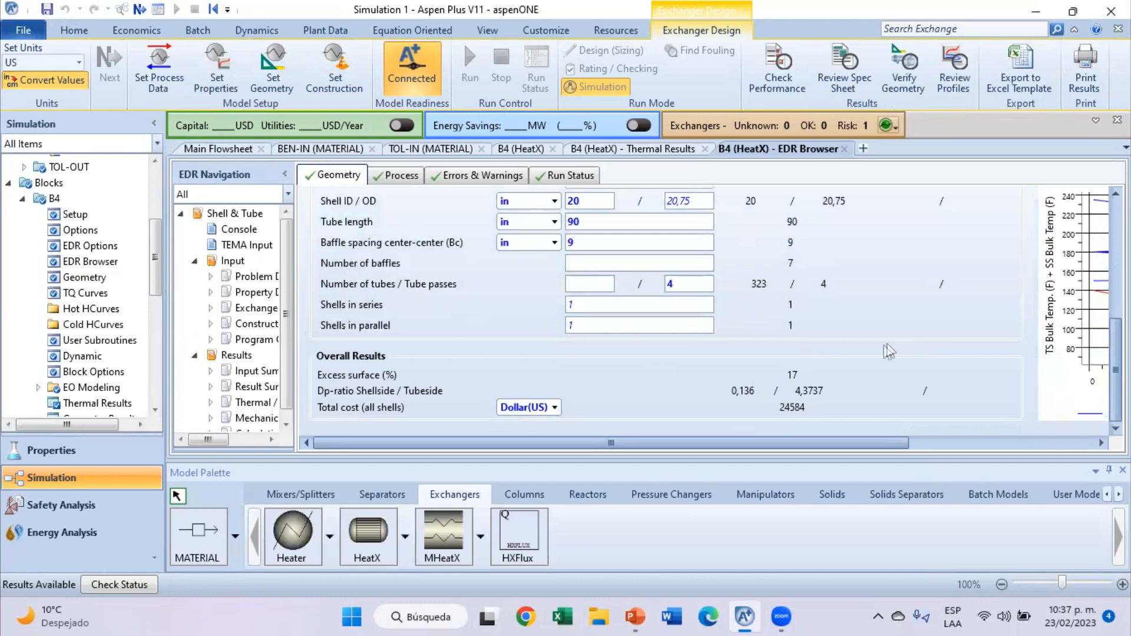
{"action": "scroll", "coordinate": [792, 304], "scroll_direction": "up", "scroll_amount": 2}
{"action": "scroll", "coordinate": [832, 278], "scroll_direction": "up", "scroll_amount": 3}
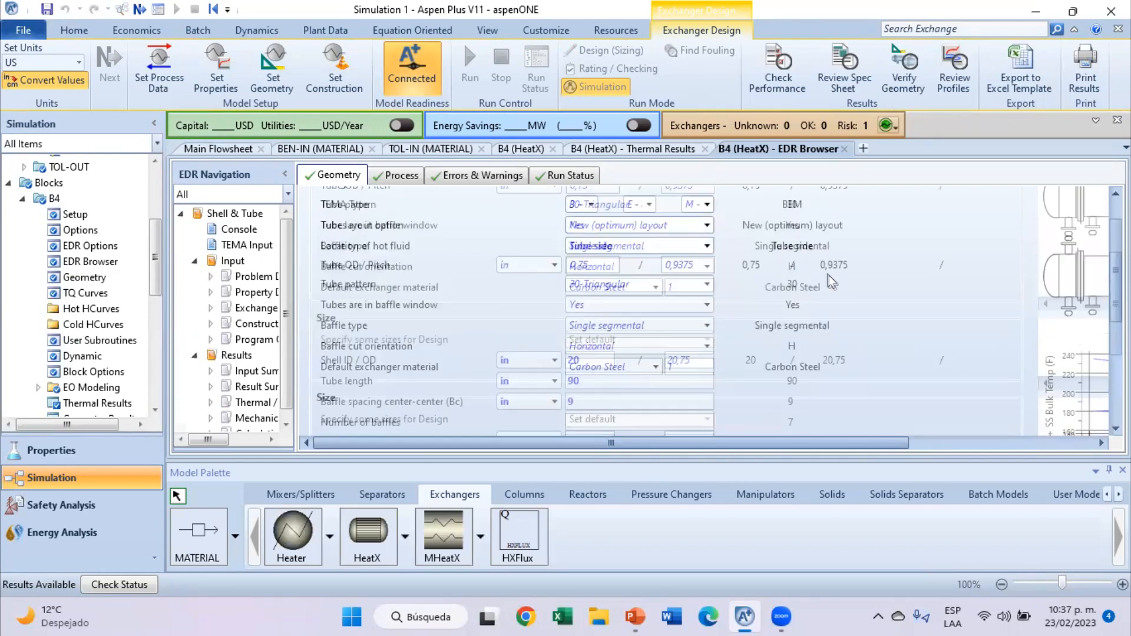
{"action": "scroll", "coordinate": [835, 283], "scroll_direction": "down", "scroll_amount": 5}
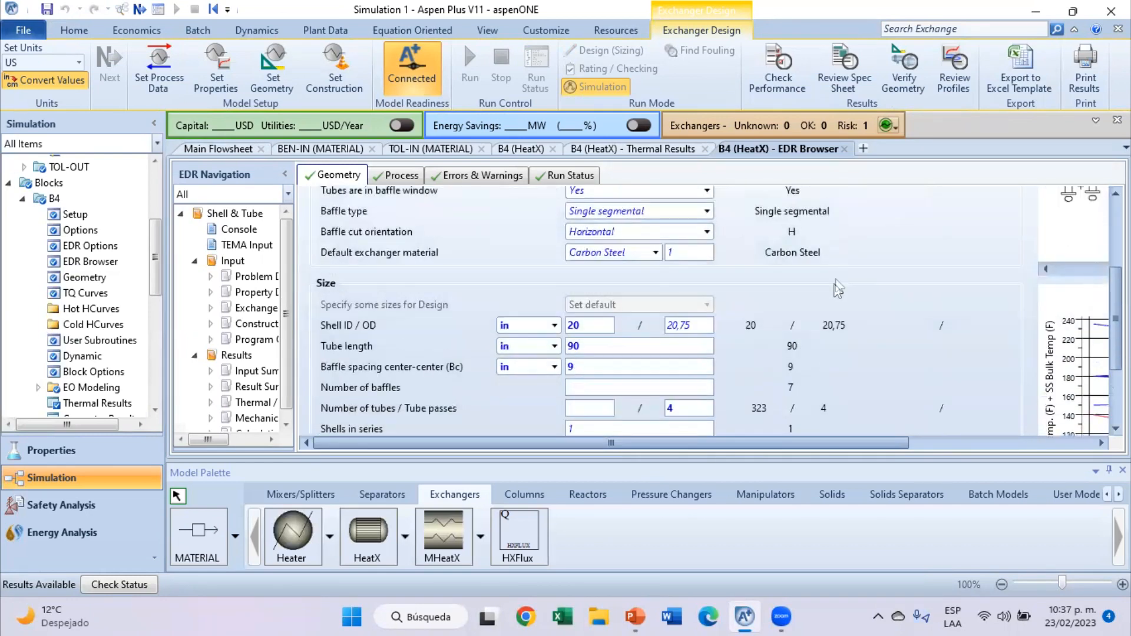
{"action": "scroll", "coordinate": [836, 353], "scroll_direction": "up", "scroll_amount": 2}
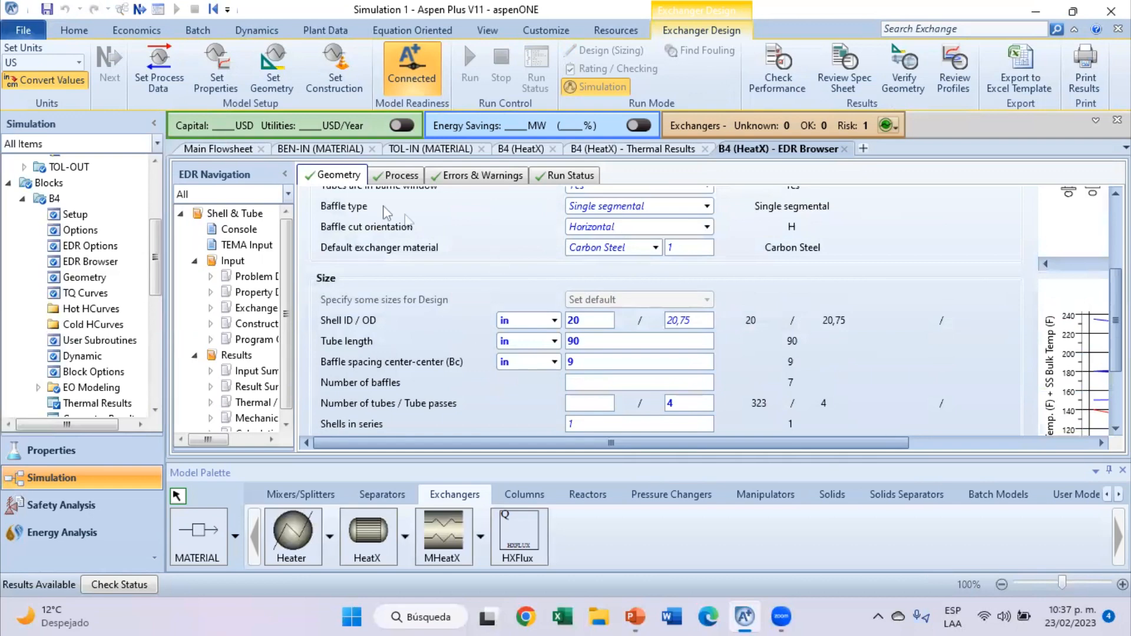
{"action": "left_click", "coordinate": [396, 176]}
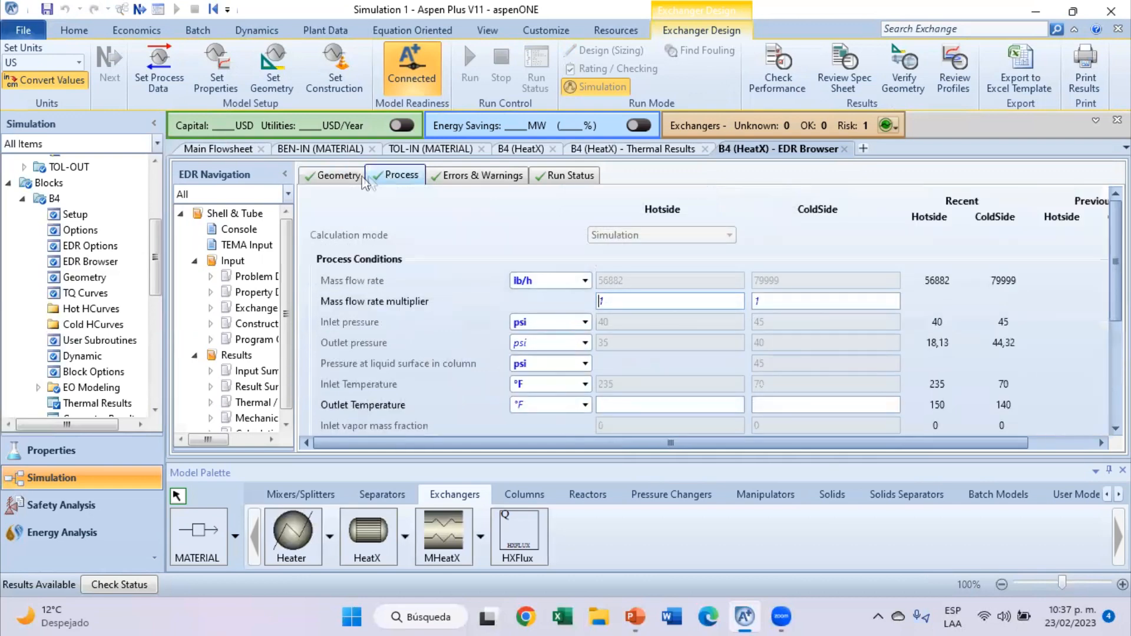
{"action": "left_click", "coordinate": [334, 175]}
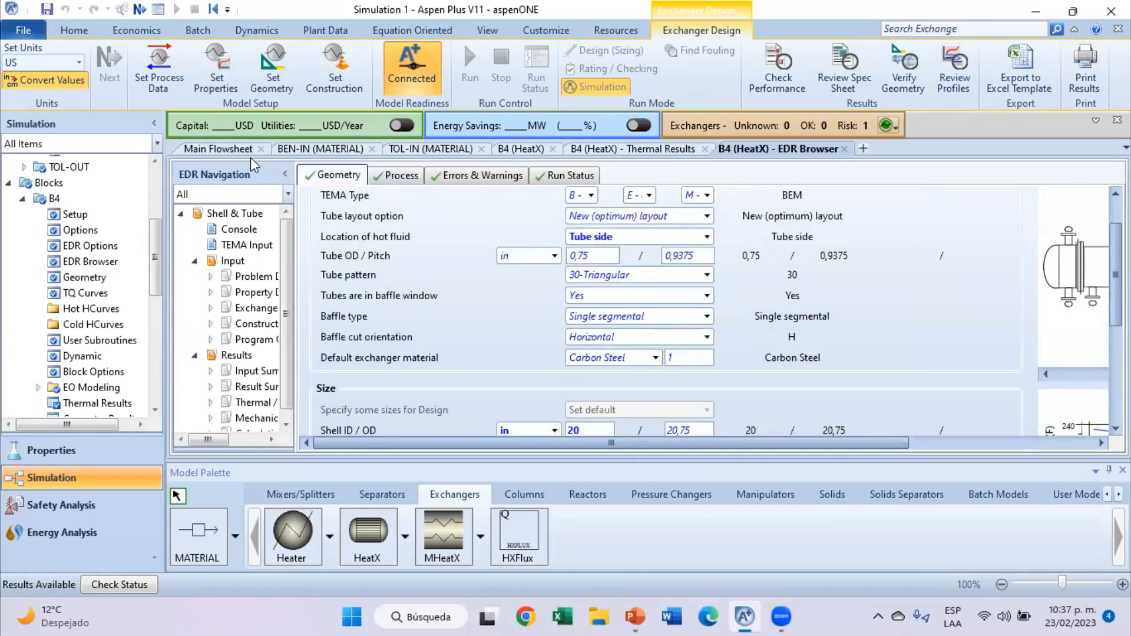
Open block B4 from the main flowsheet and set its calculation mode to Simulation.
{"action": "left_click", "coordinate": [233, 151]}
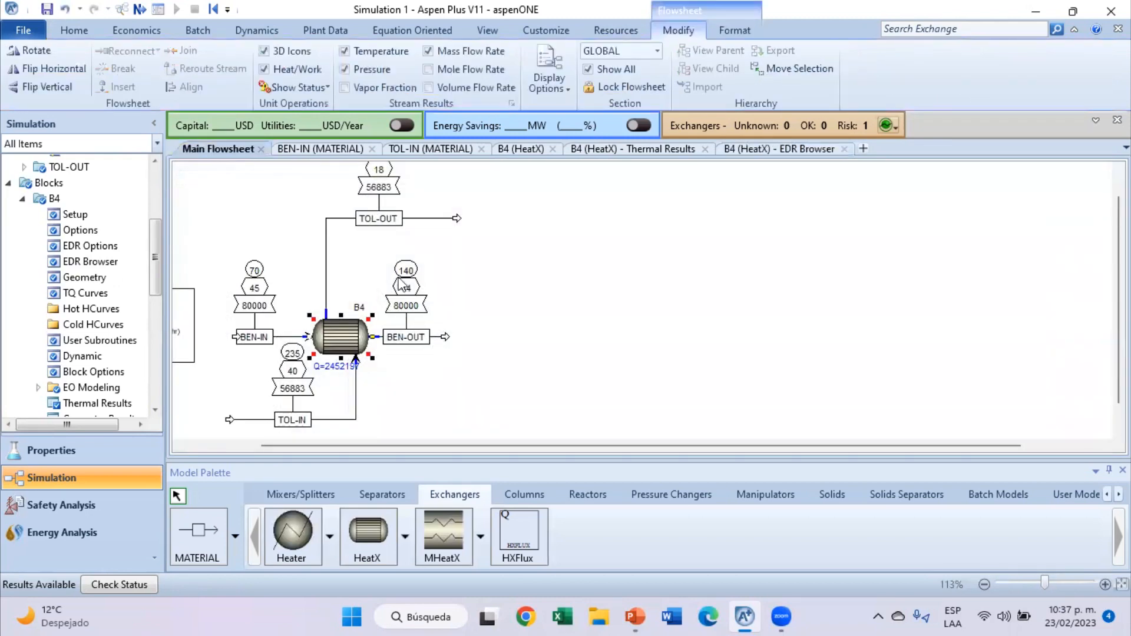
{"action": "scroll", "coordinate": [425, 352], "scroll_direction": "up", "scroll_amount": 2}
{"action": "scroll", "coordinate": [426, 352], "scroll_direction": "down", "scroll_amount": 2}
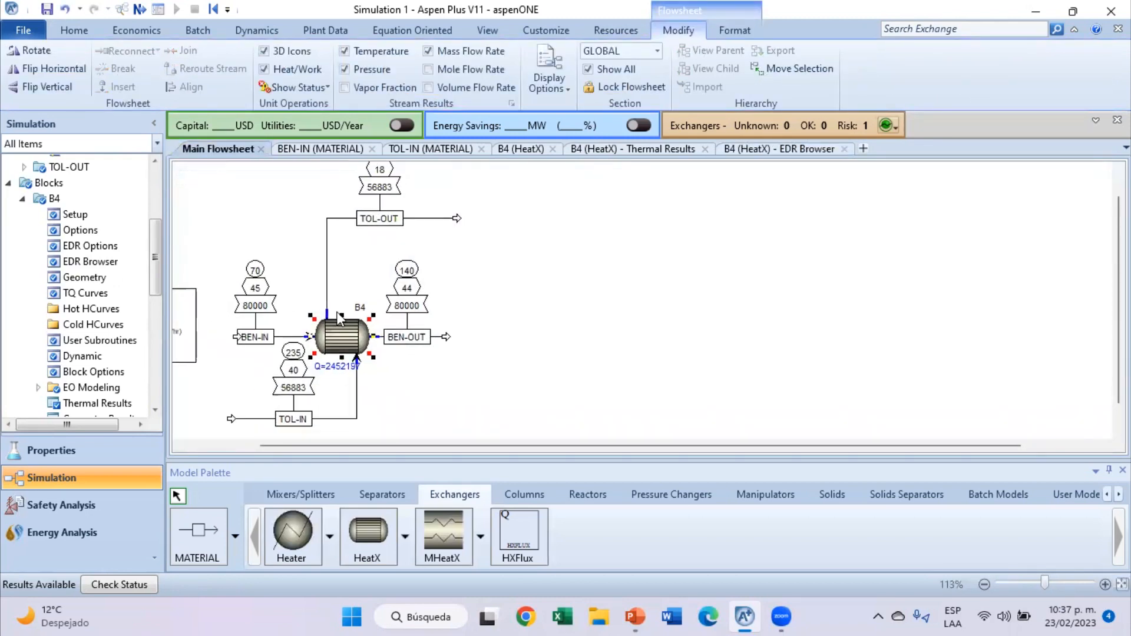
{"action": "double_click", "coordinate": [342, 335]}
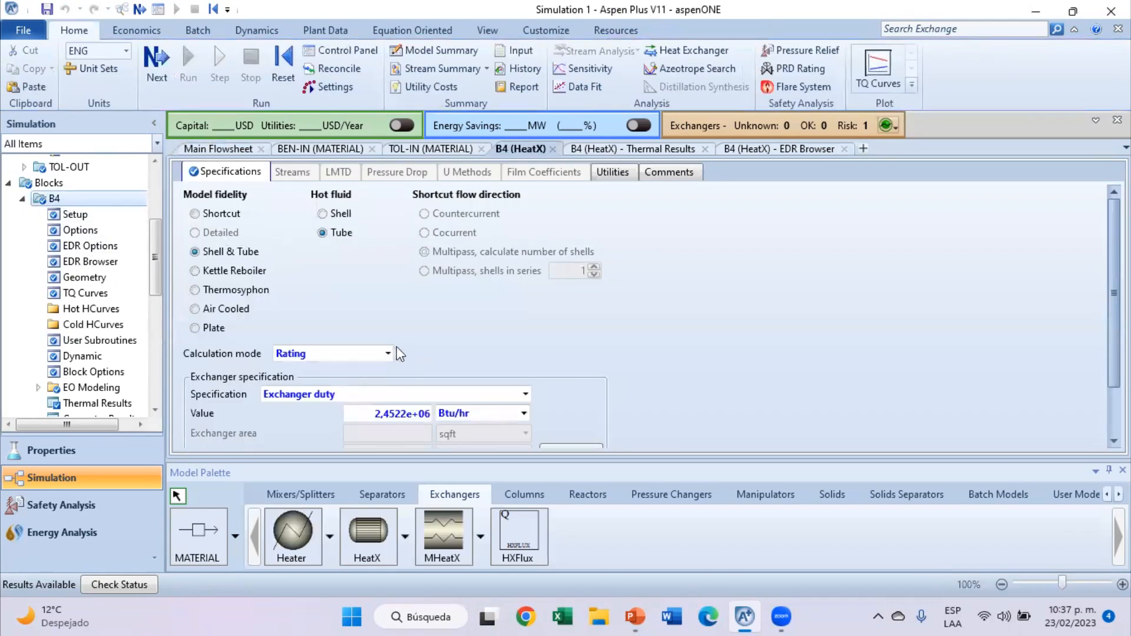
{"action": "left_click", "coordinate": [390, 354]}
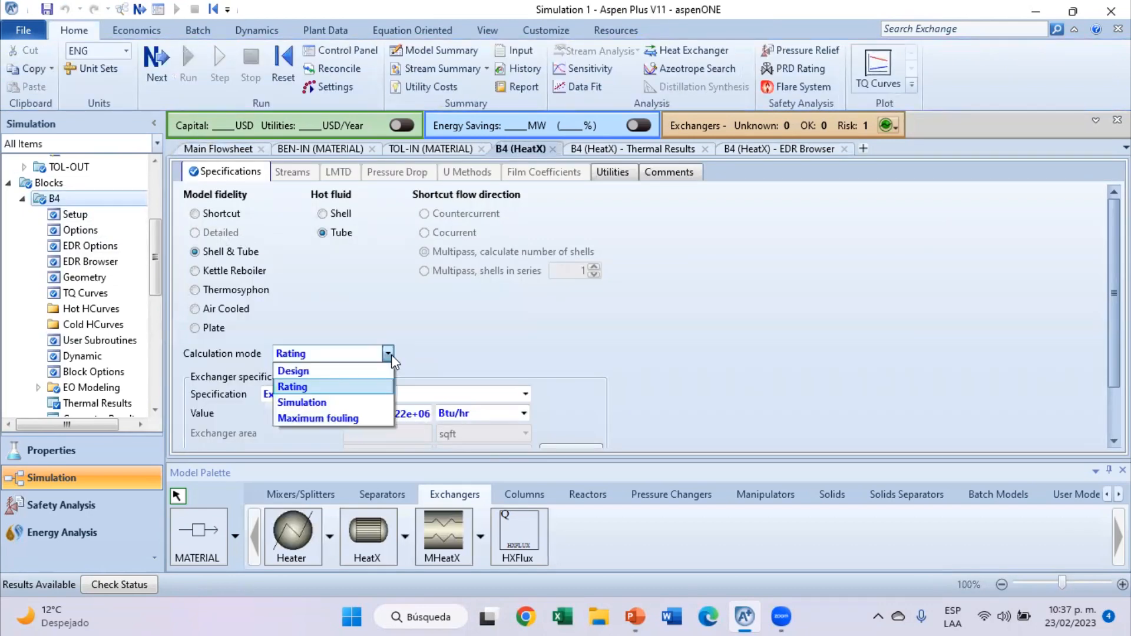
{"action": "left_click", "coordinate": [366, 399]}
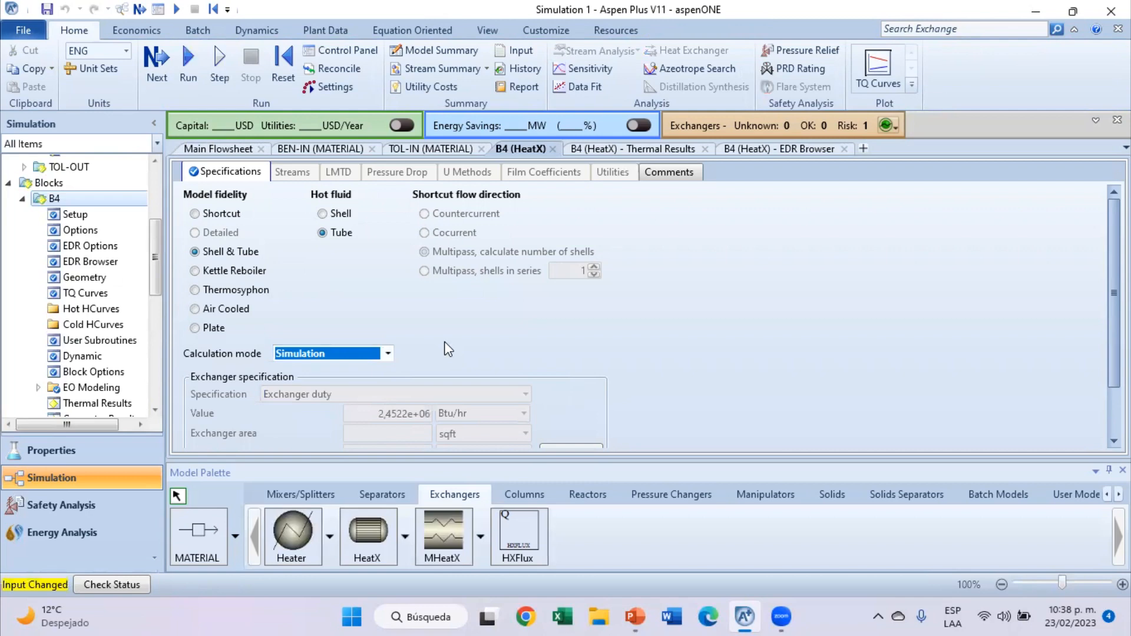
Switch to the PowerPoint presentation, review the exercise statement on slide 4, and return to Aspen Plus.
{"action": "left_click", "coordinate": [644, 614]}
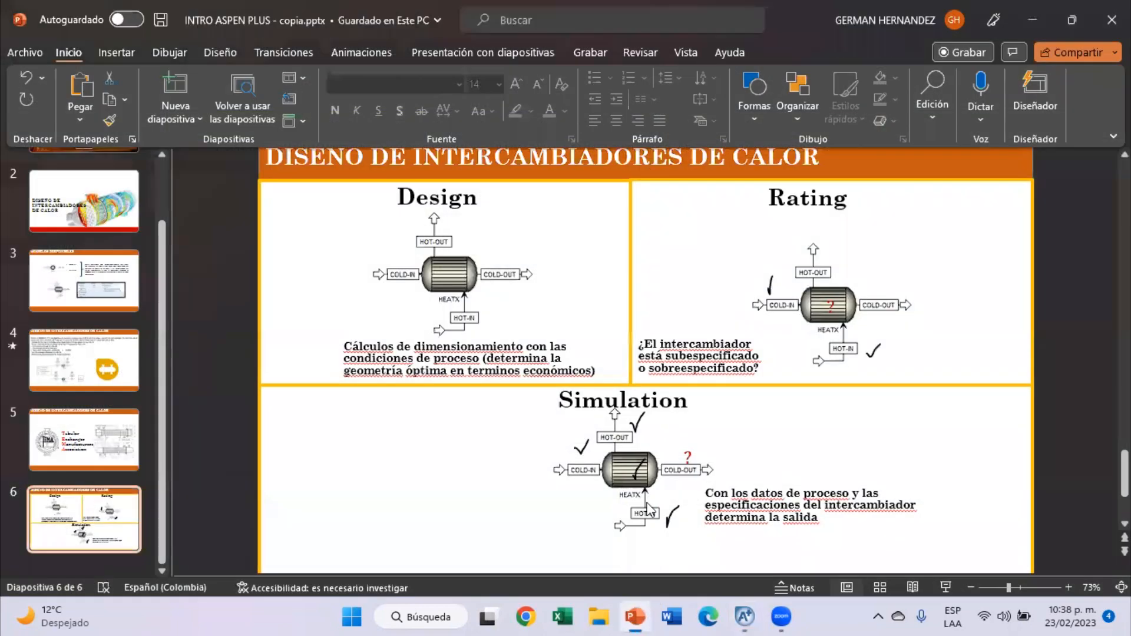
{"action": "left_click", "coordinate": [104, 310]}
{"action": "left_click", "coordinate": [103, 337]}
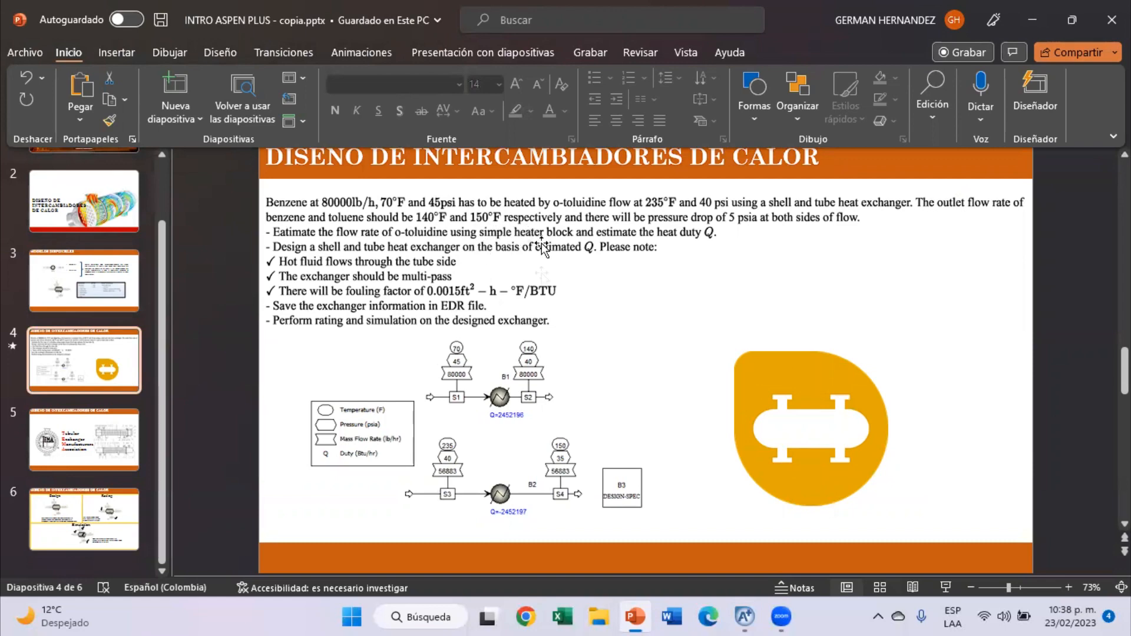
{"action": "left_click", "coordinate": [745, 617]}
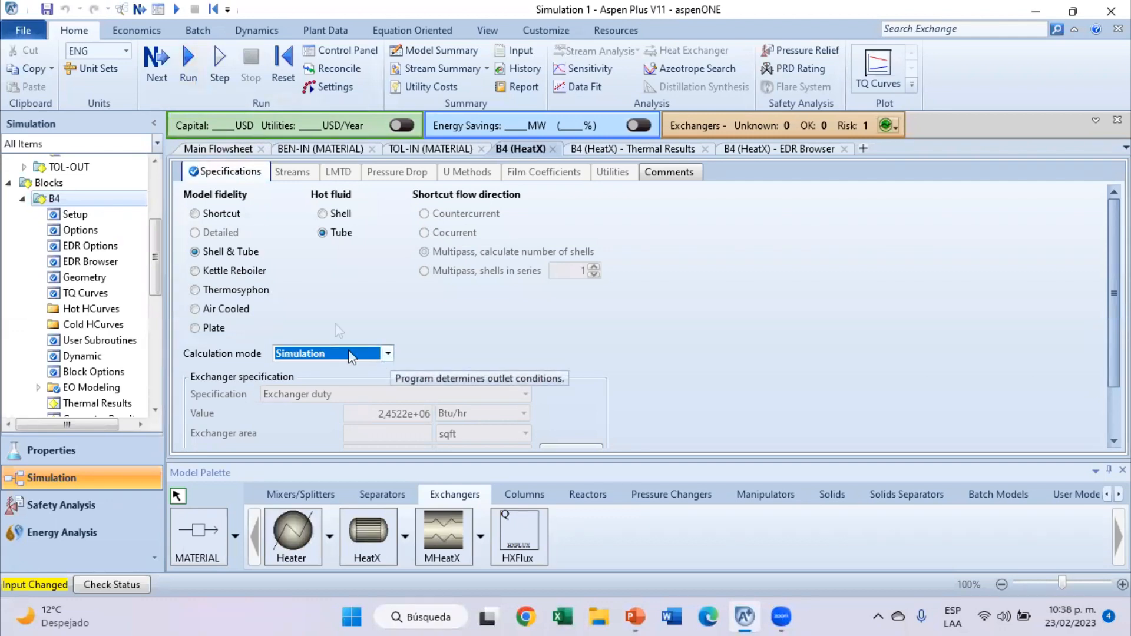
Run the simulation and show the stream results around block B4 on the main flowsheet.
{"action": "left_click", "coordinate": [189, 65]}
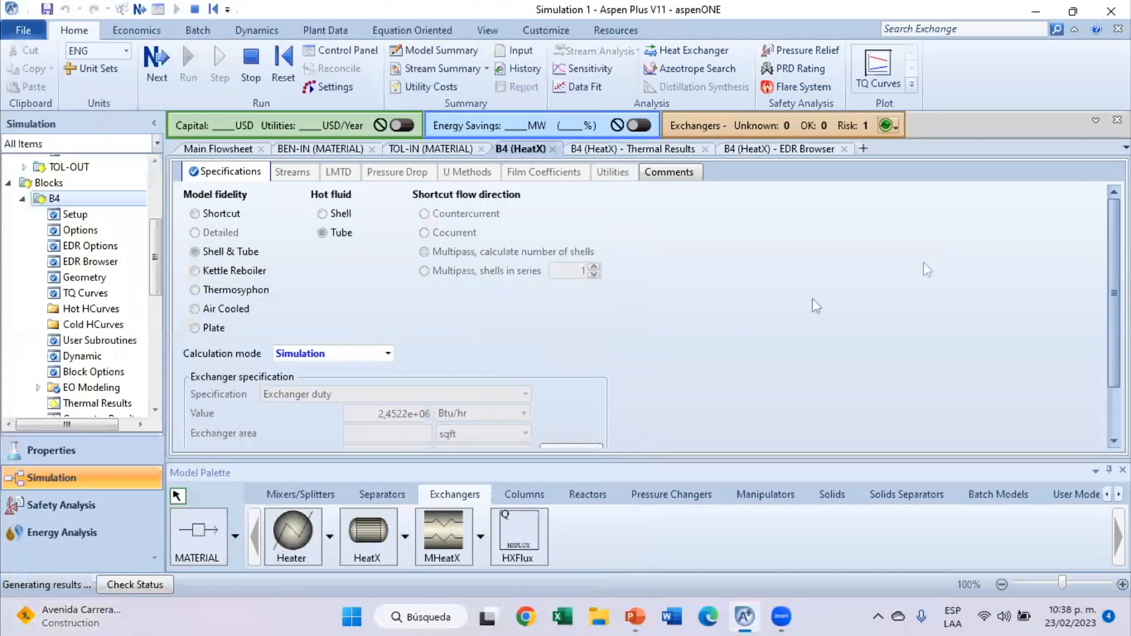
{"action": "left_click", "coordinate": [225, 155]}
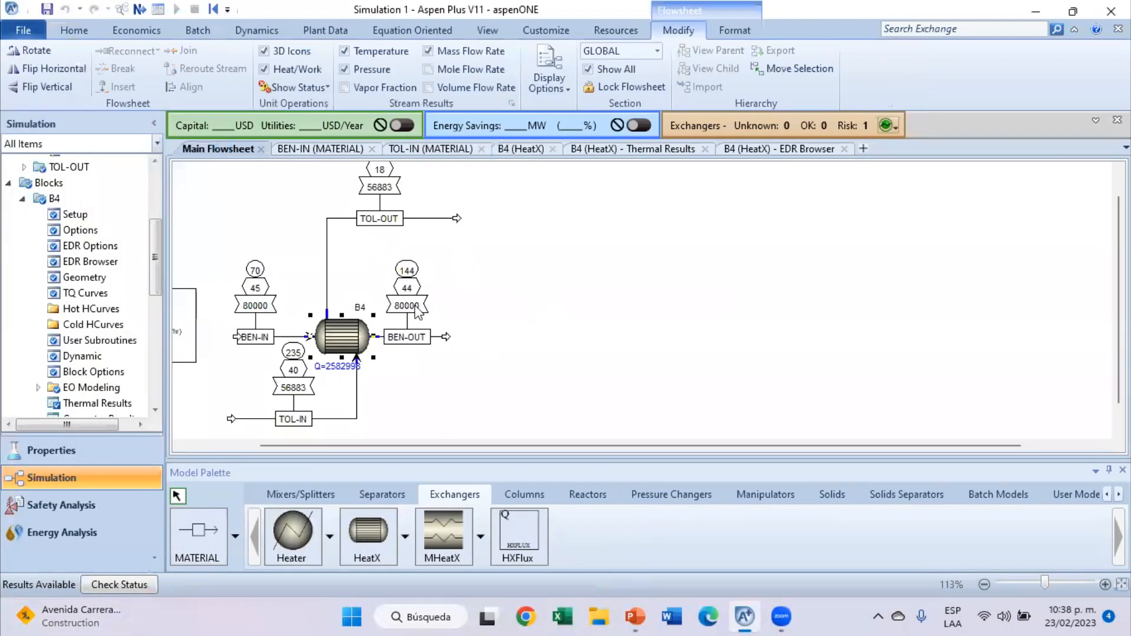
{"action": "scroll", "coordinate": [322, 307], "scroll_direction": "down", "scroll_amount": 2}
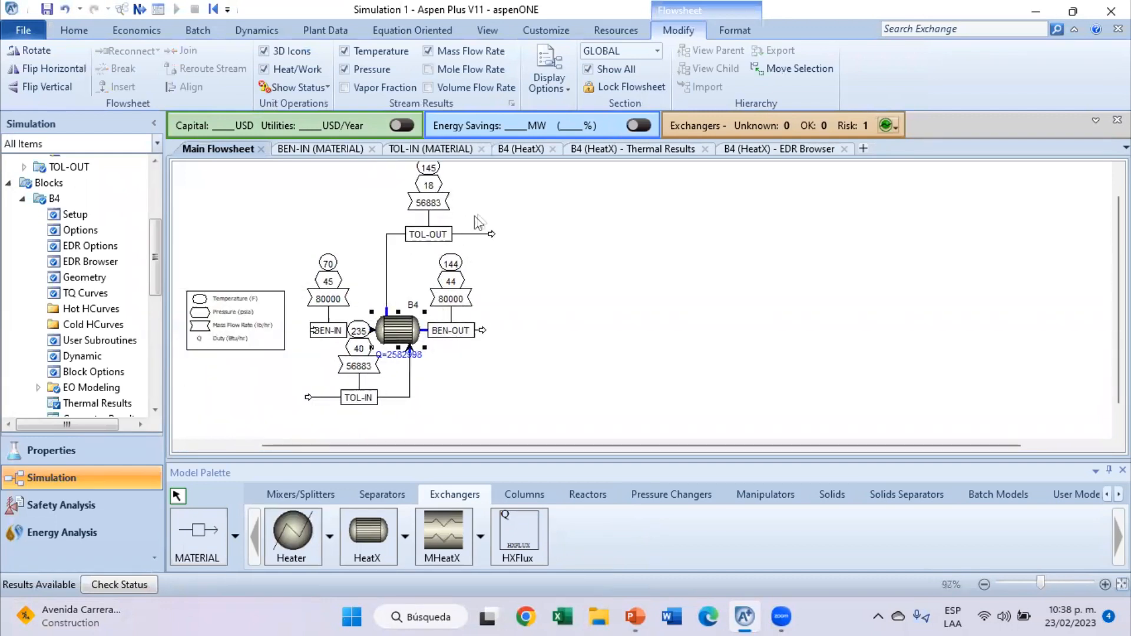
Hide the mass flow rate and pressure labels from the flowsheet's stream results, keeping only the temperatures.
{"action": "left_click", "coordinate": [425, 52]}
{"action": "left_click", "coordinate": [345, 69]}
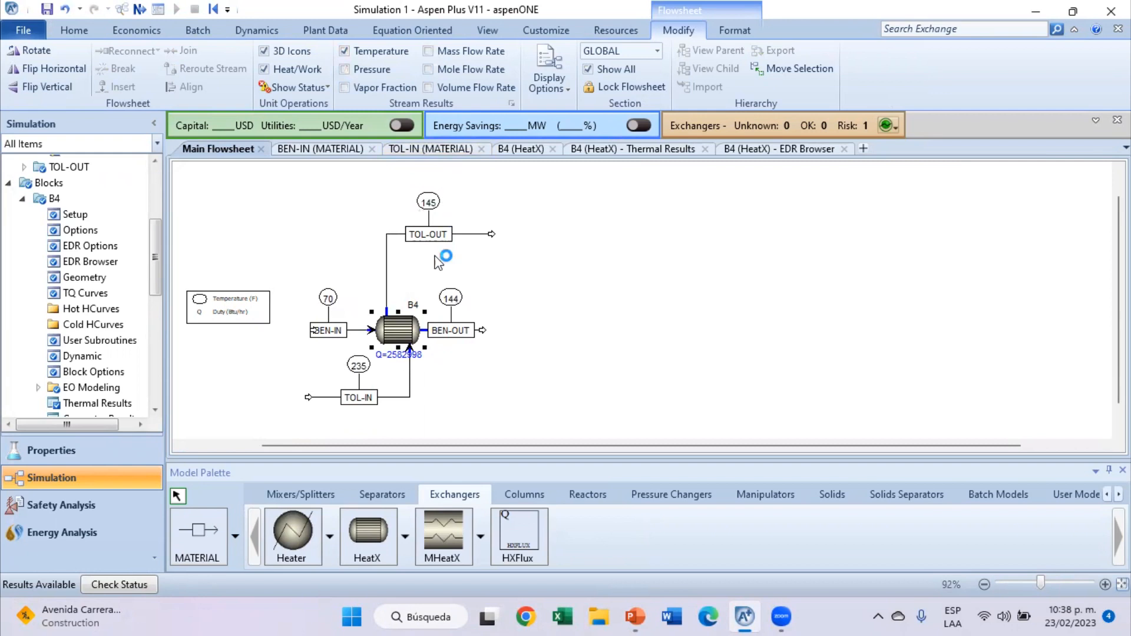
{"action": "scroll", "coordinate": [411, 287], "scroll_direction": "up", "scroll_amount": 2}
{"action": "scroll", "coordinate": [423, 325], "scroll_direction": "up", "scroll_amount": 1}
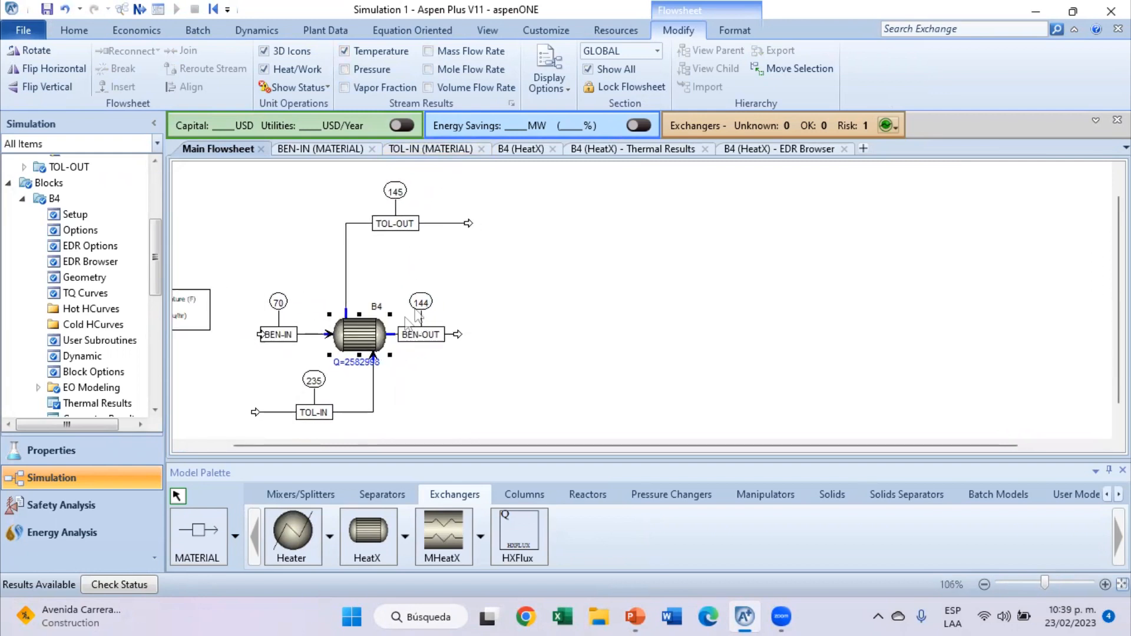
Compare the BEN-OUT and TOL-OUT temperatures on the flowsheet with the outlet temperatures required in the PowerPoint exercise statement.
{"action": "left_click", "coordinate": [456, 309]}
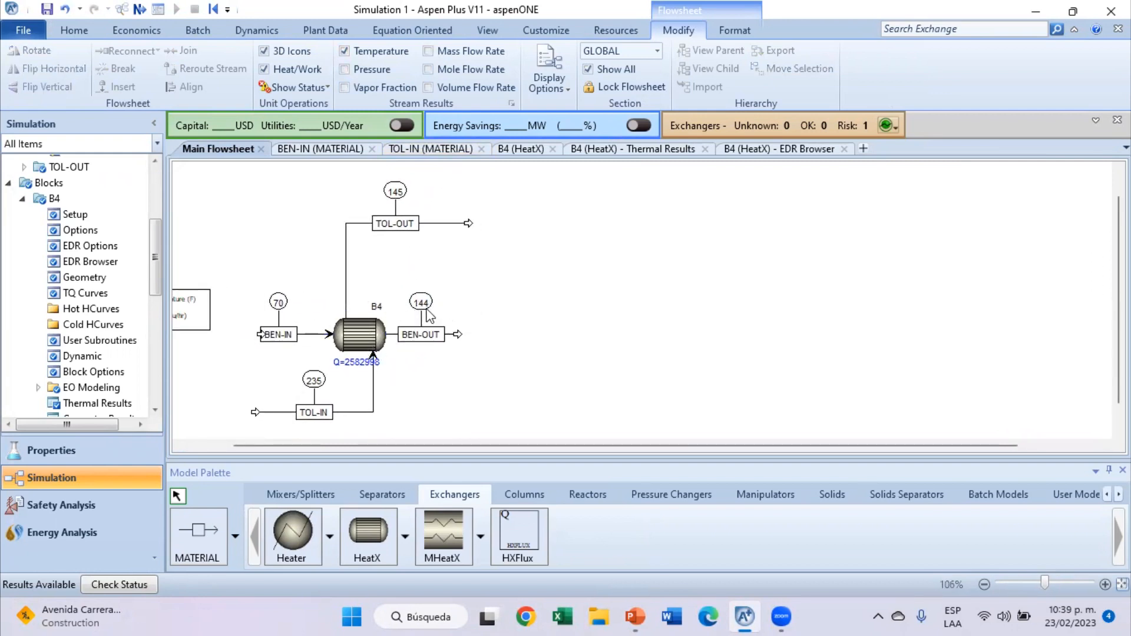
{"action": "left_click", "coordinate": [647, 617]}
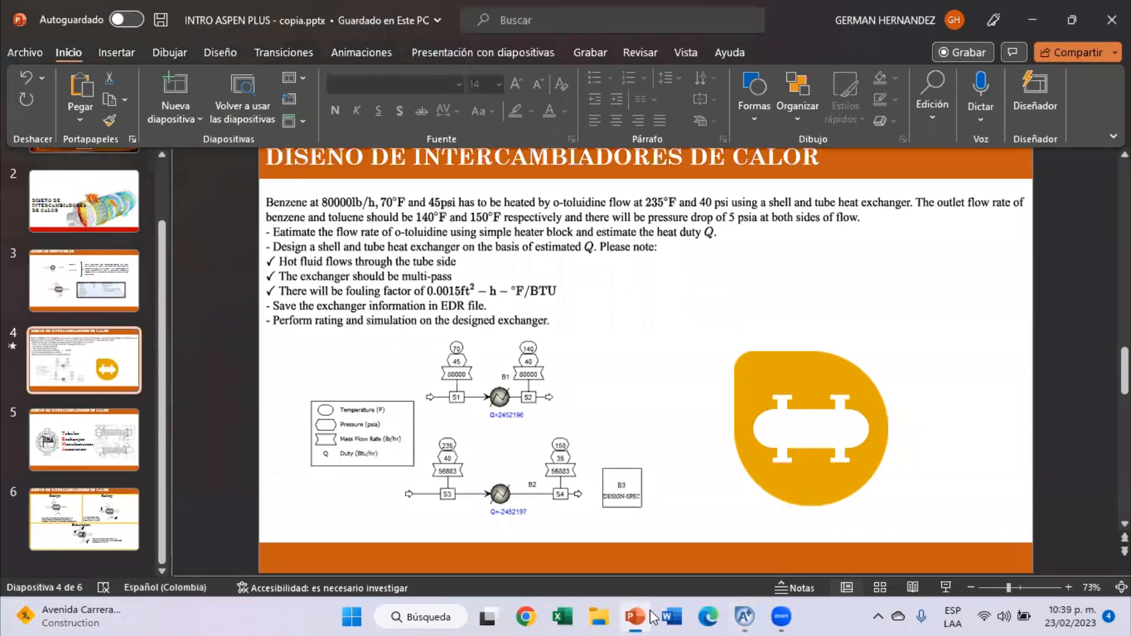
{"action": "left_click", "coordinate": [648, 614]}
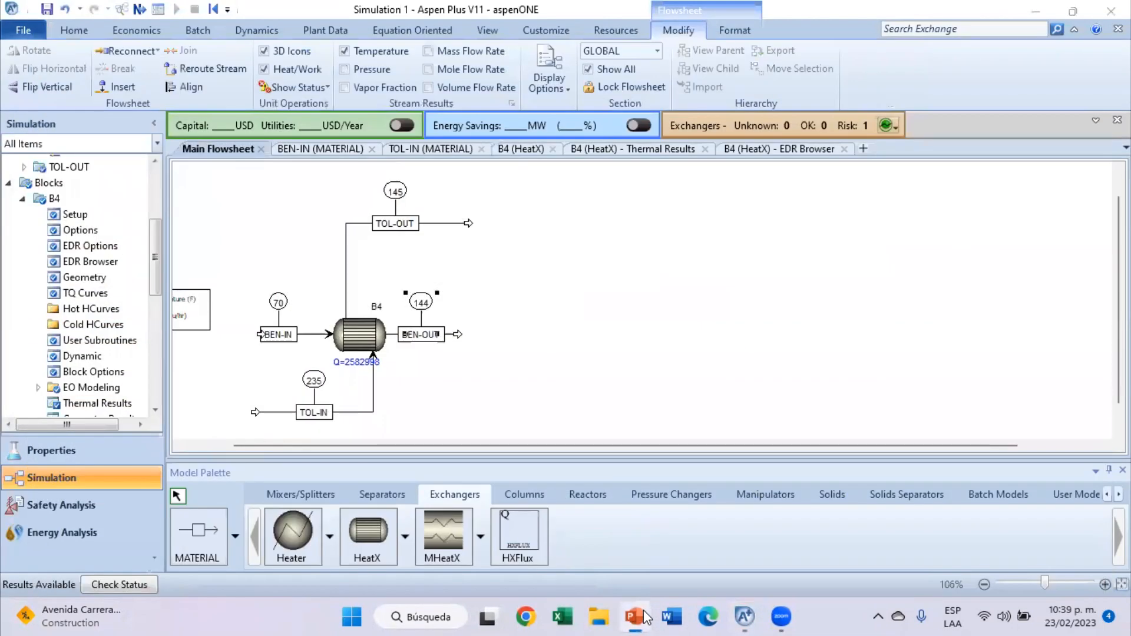
{"action": "left_click", "coordinate": [648, 617]}
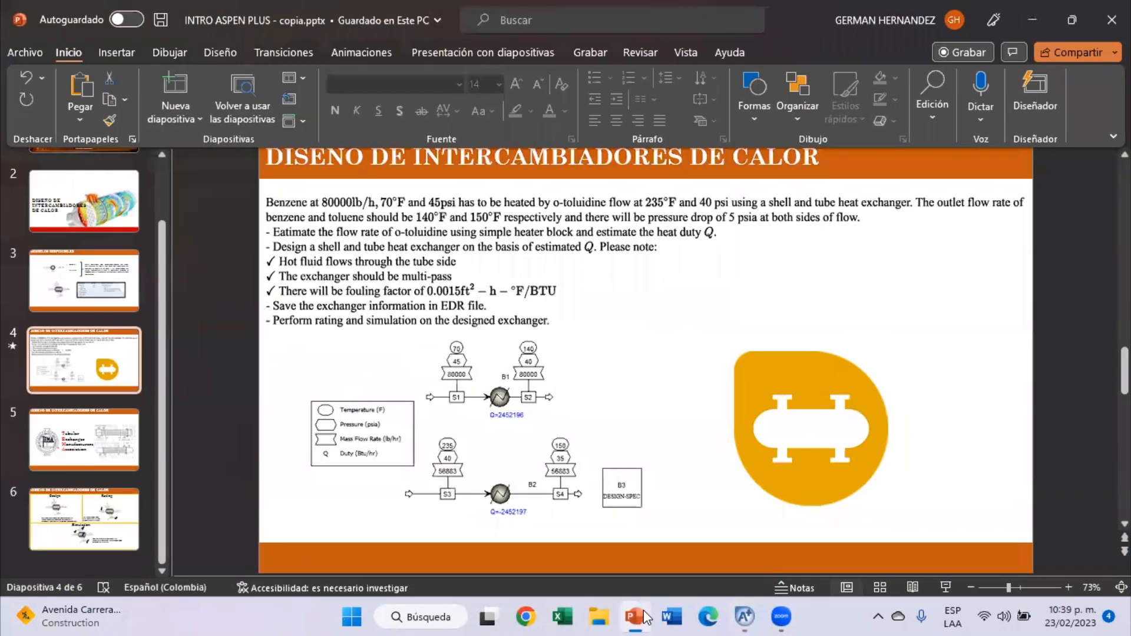
{"action": "left_click", "coordinate": [646, 616]}
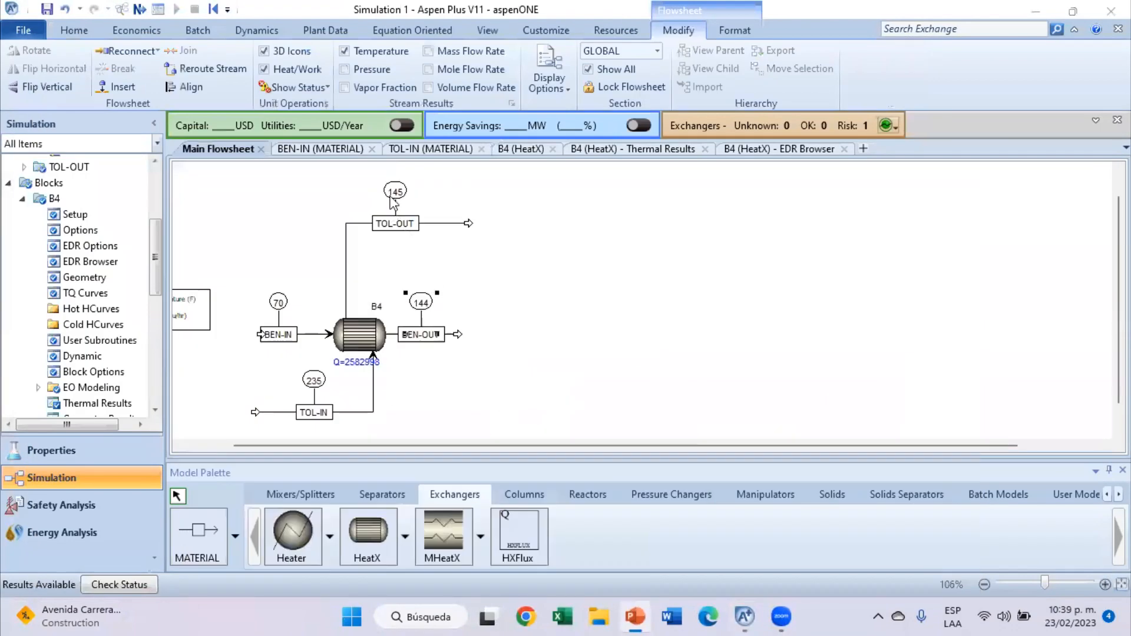
{"action": "left_click", "coordinate": [424, 302]}
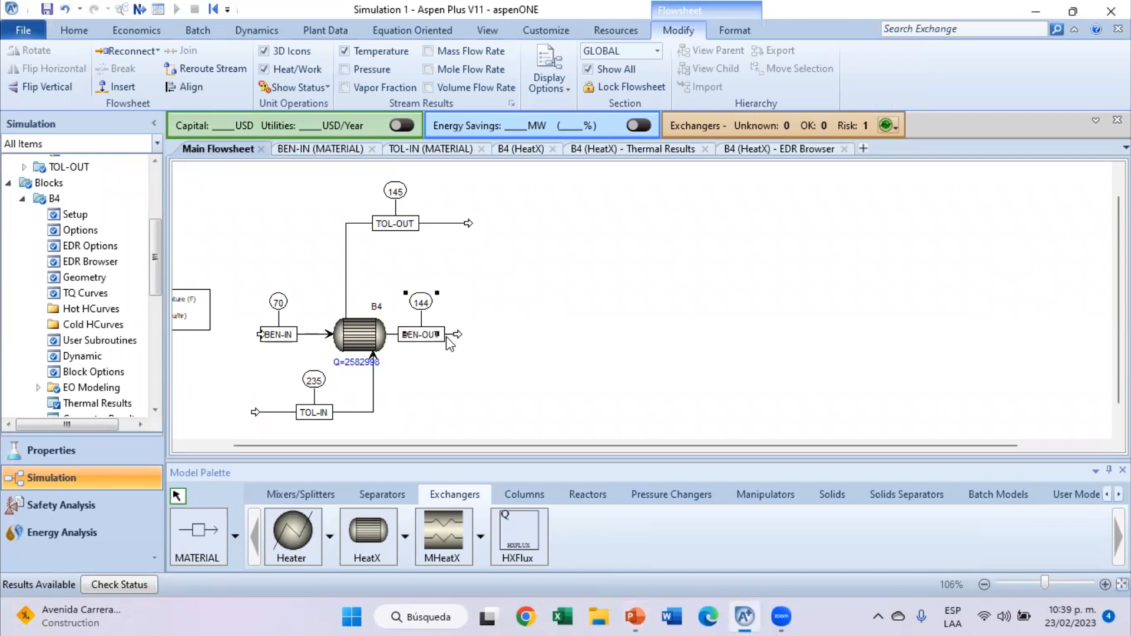
{"action": "scroll", "coordinate": [481, 347], "scroll_direction": "up", "scroll_amount": 2}
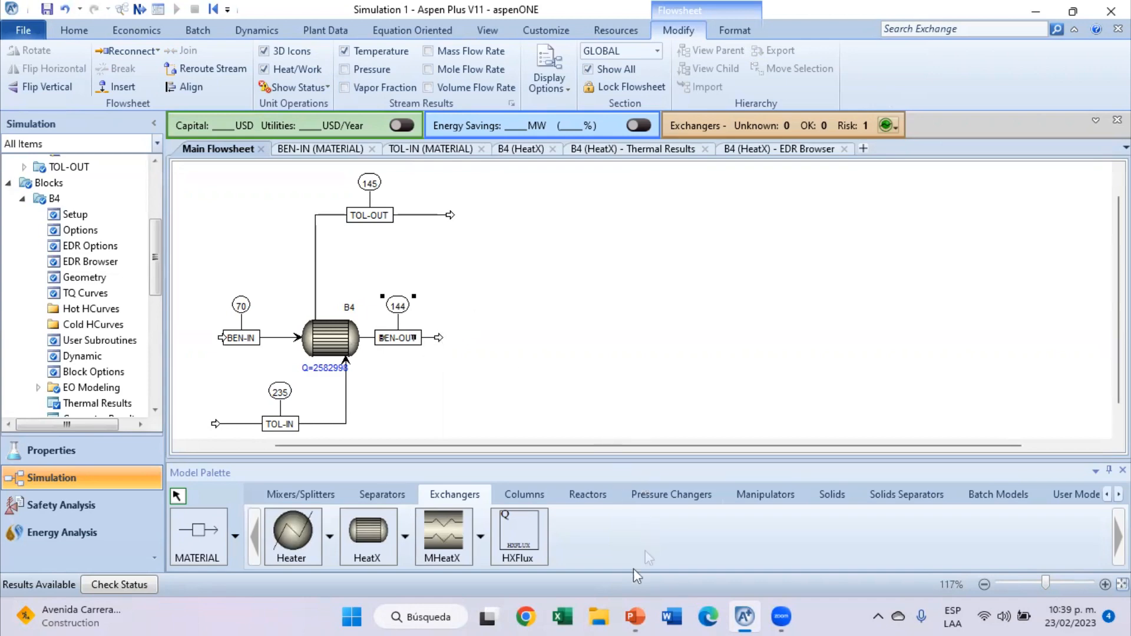
Switch to PowerPoint and show slide 6 with the Design, Rating and Simulation modes.
{"action": "left_click", "coordinate": [635, 617]}
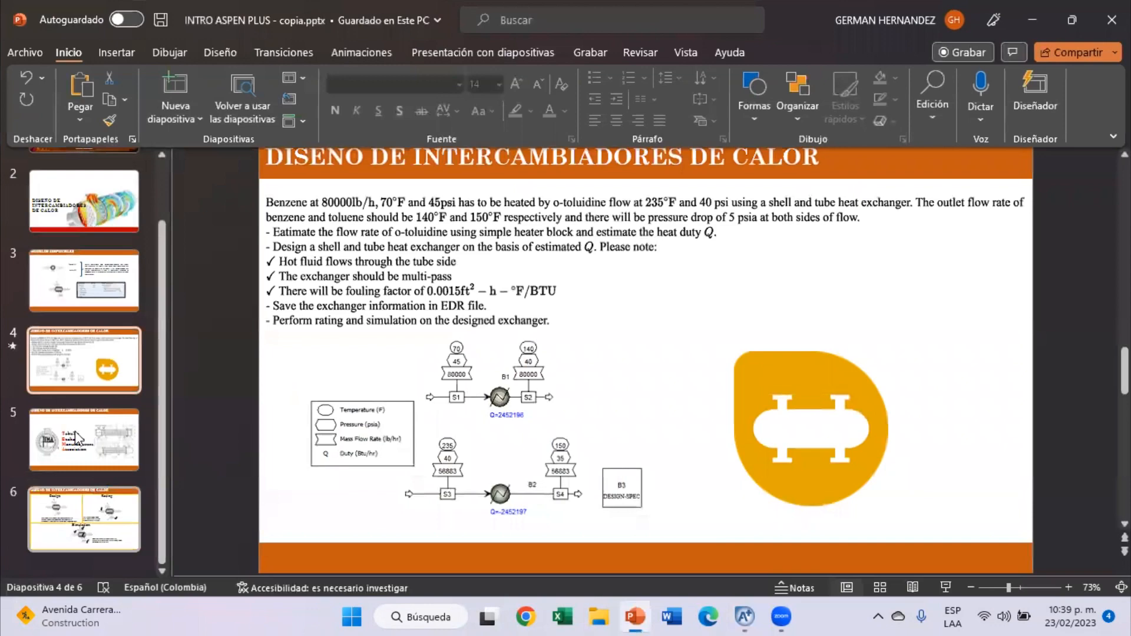
{"action": "left_click", "coordinate": [75, 439]}
{"action": "left_click", "coordinate": [82, 516]}
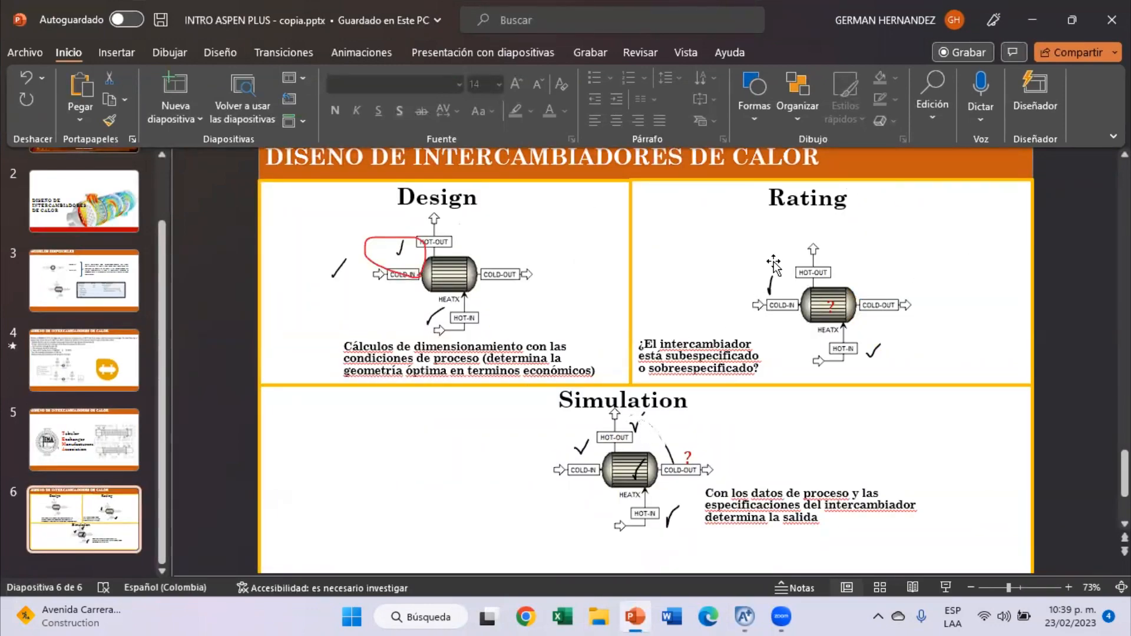
Compare the Rating and Simulation diagrams on slide 6 with block B4's stream temperatures in Aspen Plus, returning to PowerPoint.
{"action": "left_click", "coordinate": [791, 224]}
{"action": "left_click", "coordinate": [687, 426]}
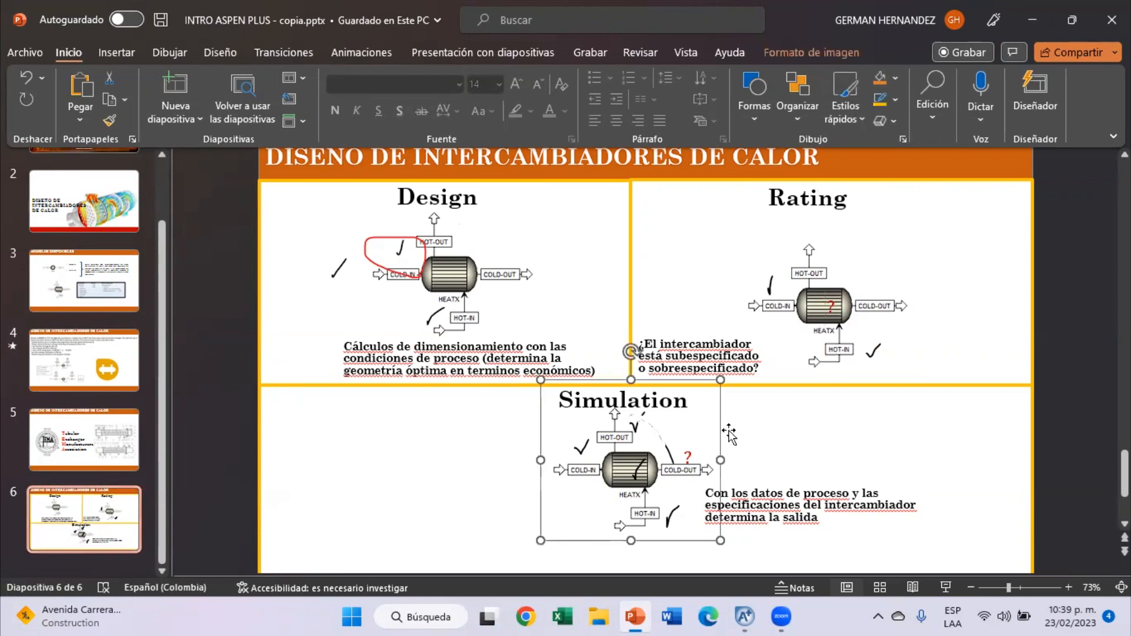
{"action": "left_click", "coordinate": [804, 429]}
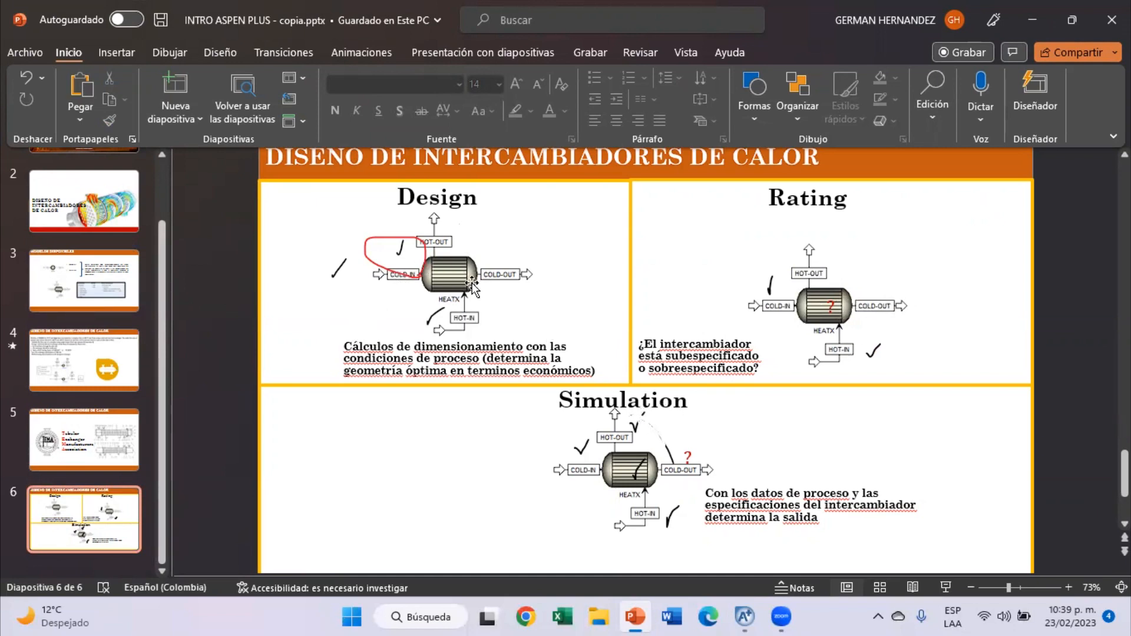
{"action": "left_click", "coordinate": [755, 617]}
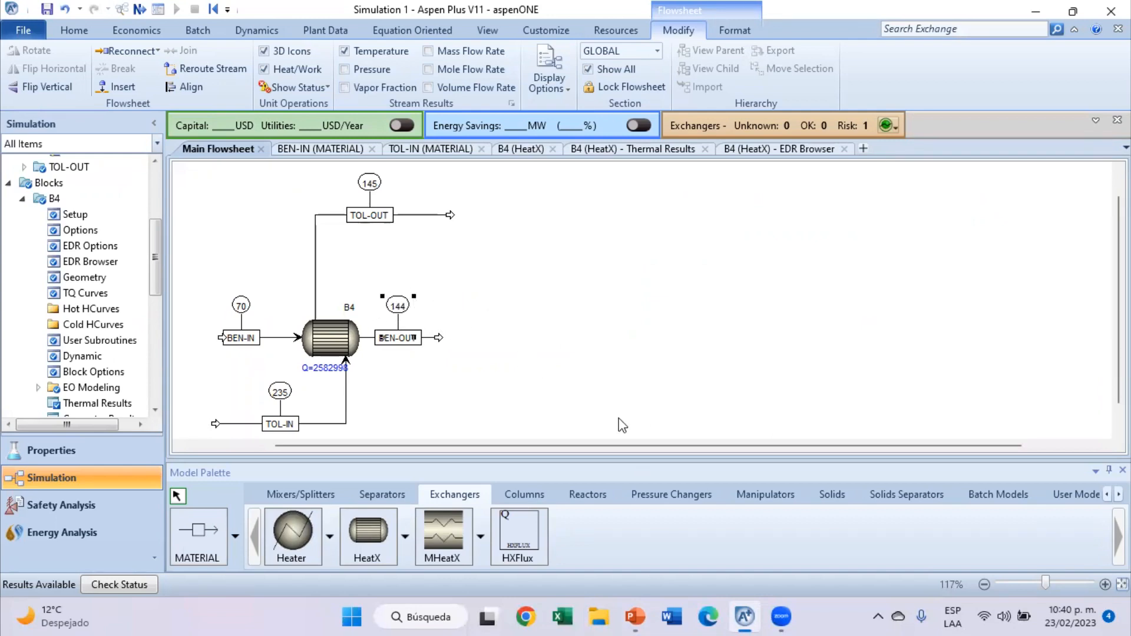
{"action": "left_click", "coordinate": [647, 616]}
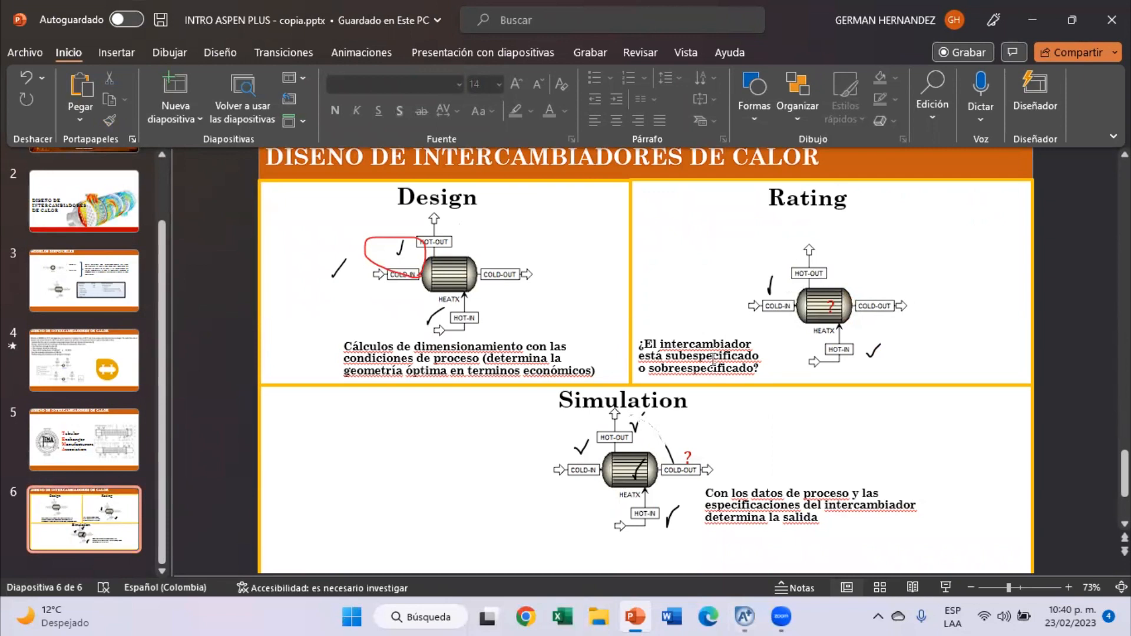
Reword the Rating question on slide 6 to "¿El intercambiador está subdiseñado sobrediseñado?" and present the slide full screen.
{"action": "left_click", "coordinate": [752, 360]}
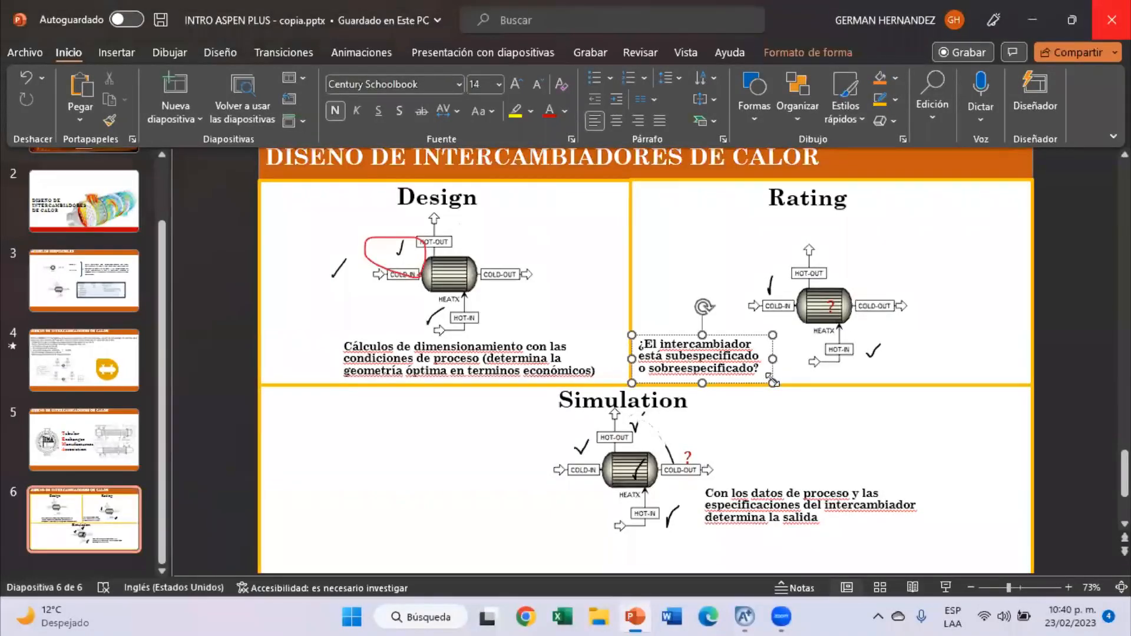
{"action": "key", "text": "shift+End"}
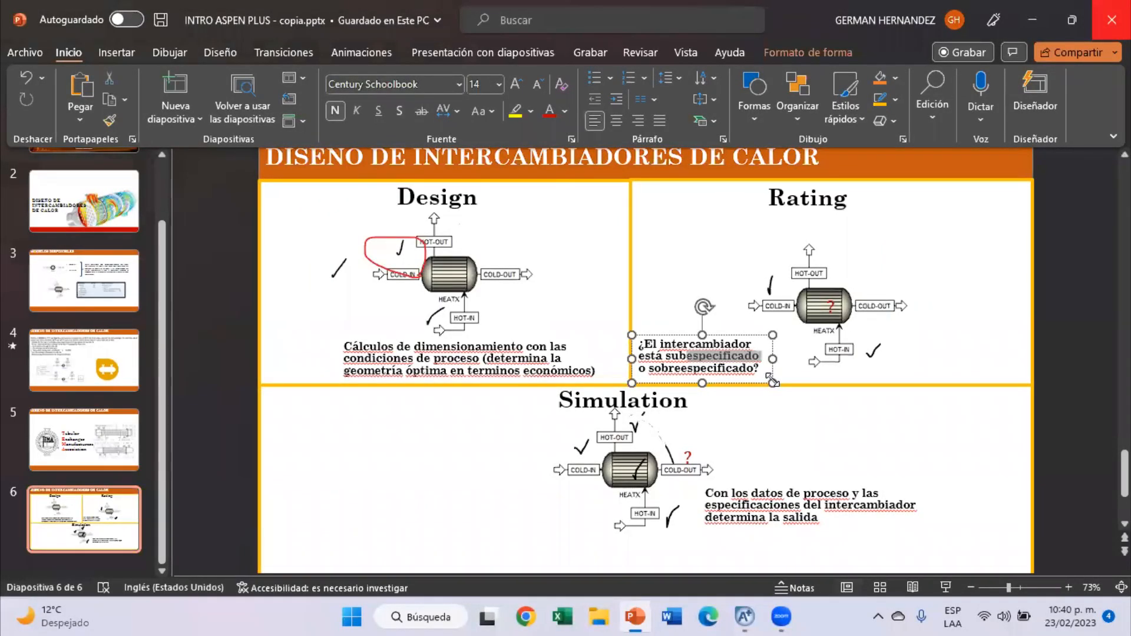
{"action": "type", "text": "D"}
{"action": "key", "text": "BackSpace"}
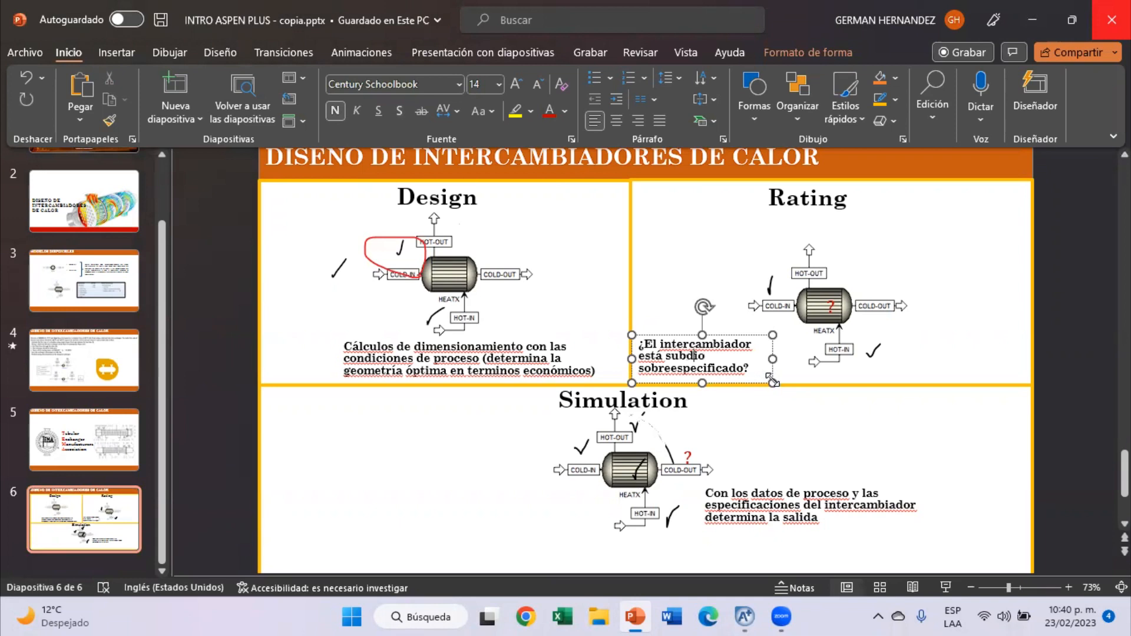
{"action": "type", "text": "diseñad"}
{"action": "key", "text": "BackSpace"}
{"action": "key", "text": "BackSpace"}
{"action": "key", "text": "BackSpace"}
{"action": "key", "text": "BackSpace"}
{"action": "key", "text": "BackSpace"}
{"action": "key", "text": "BackSpace"}
{"action": "key", "text": "BackSpace"}
{"action": "key", "text": "BackSpace"}
{"action": "type", "text": "diseñado"}
{"action": "left_click", "coordinate": [839, 462]}
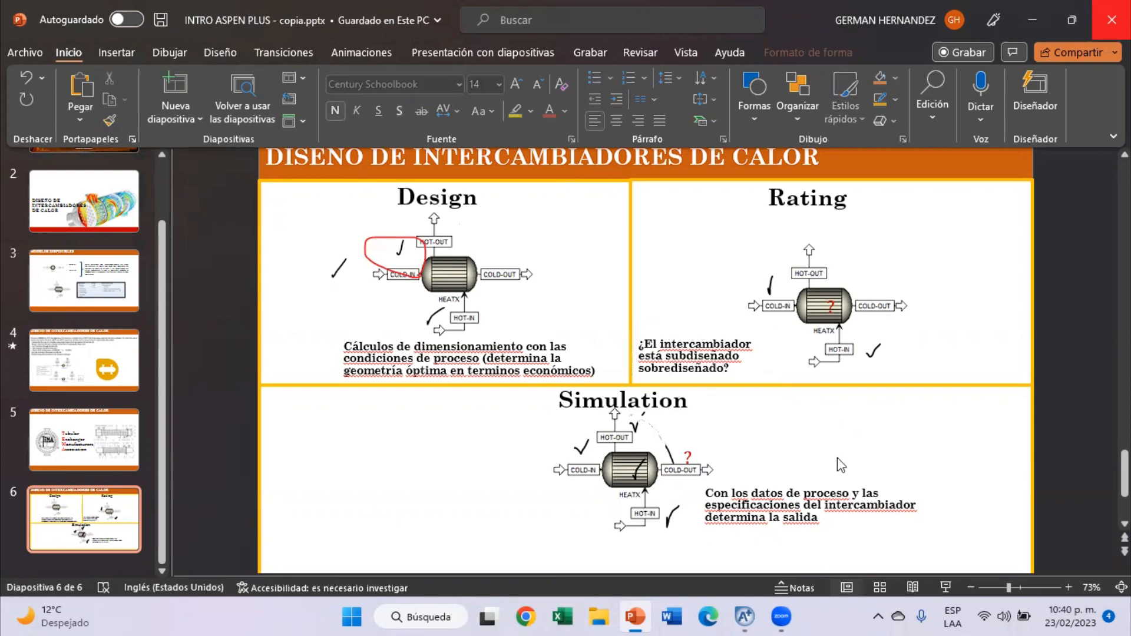
{"action": "left_click", "coordinate": [945, 587]}
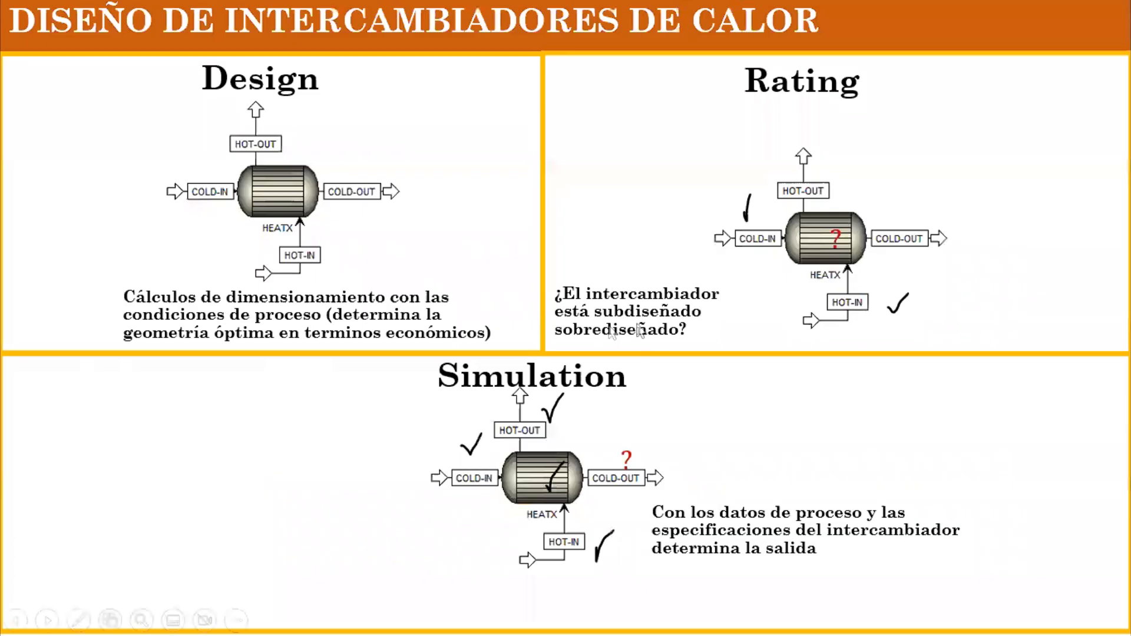